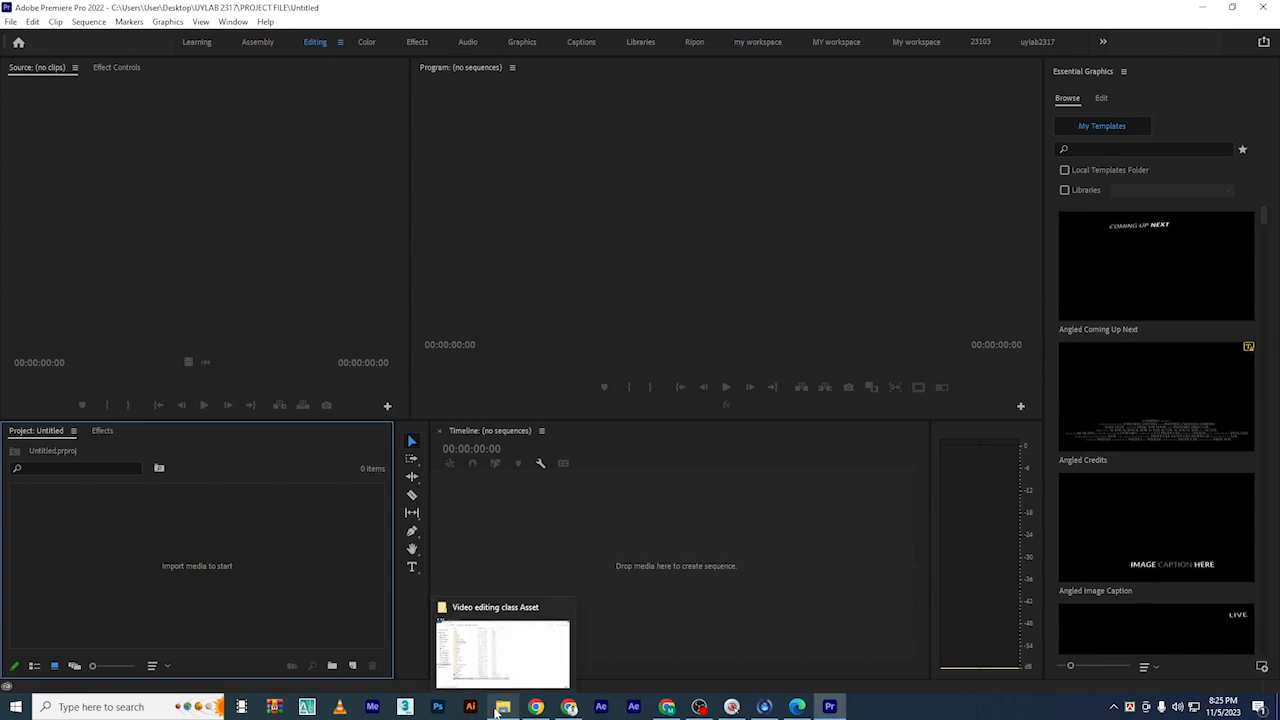
Import the MVI_3218 video from the Green scren folder of Video editing class Asset into the project
left_click(499, 708)
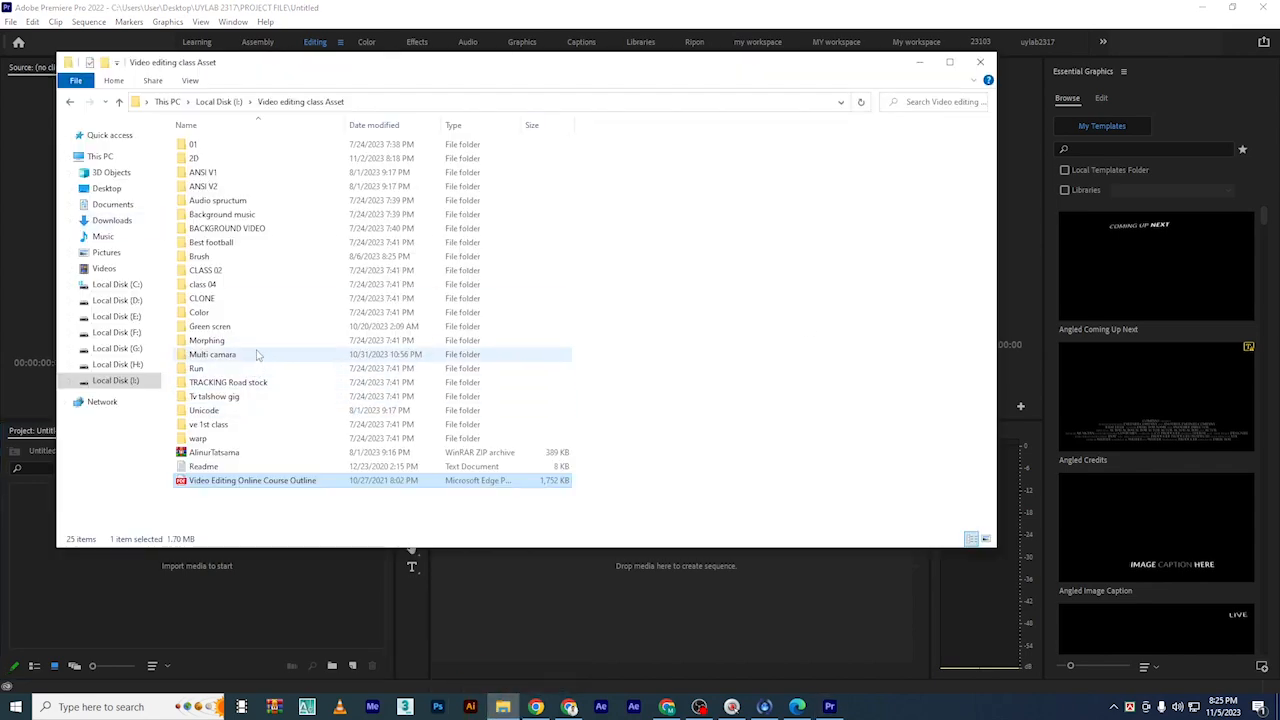
double_click(225, 327)
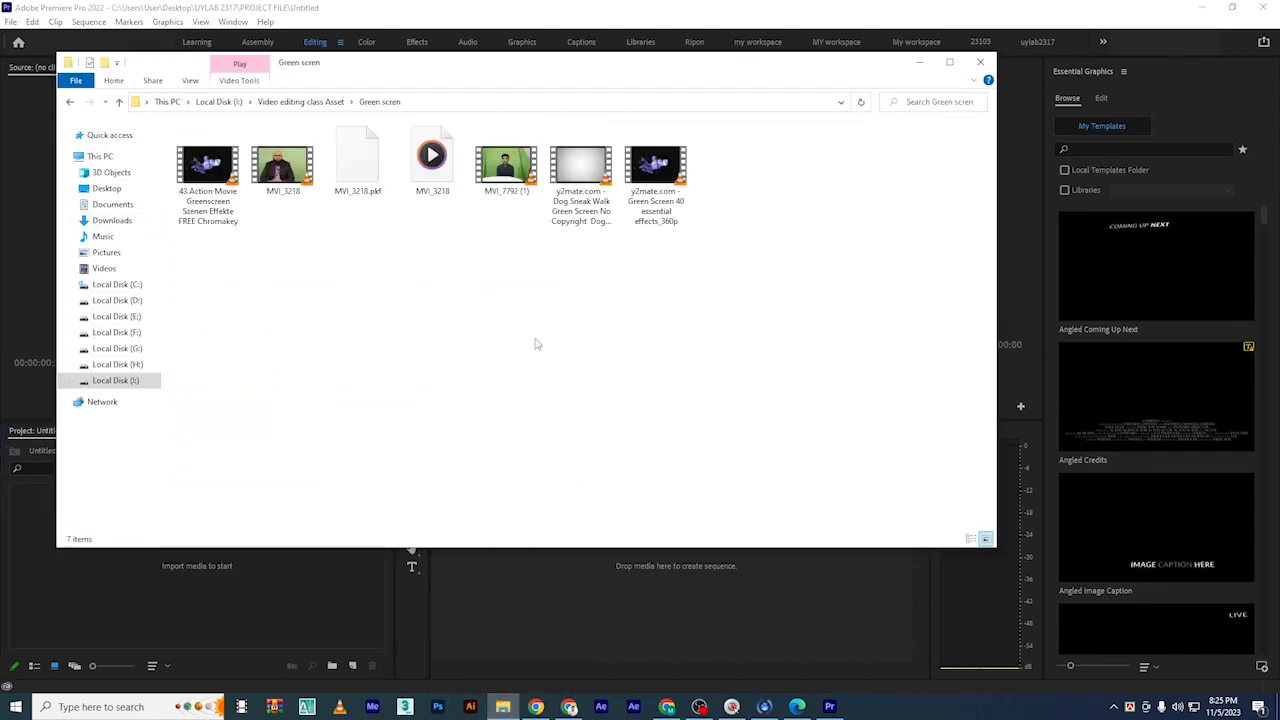
left_click(292, 176)
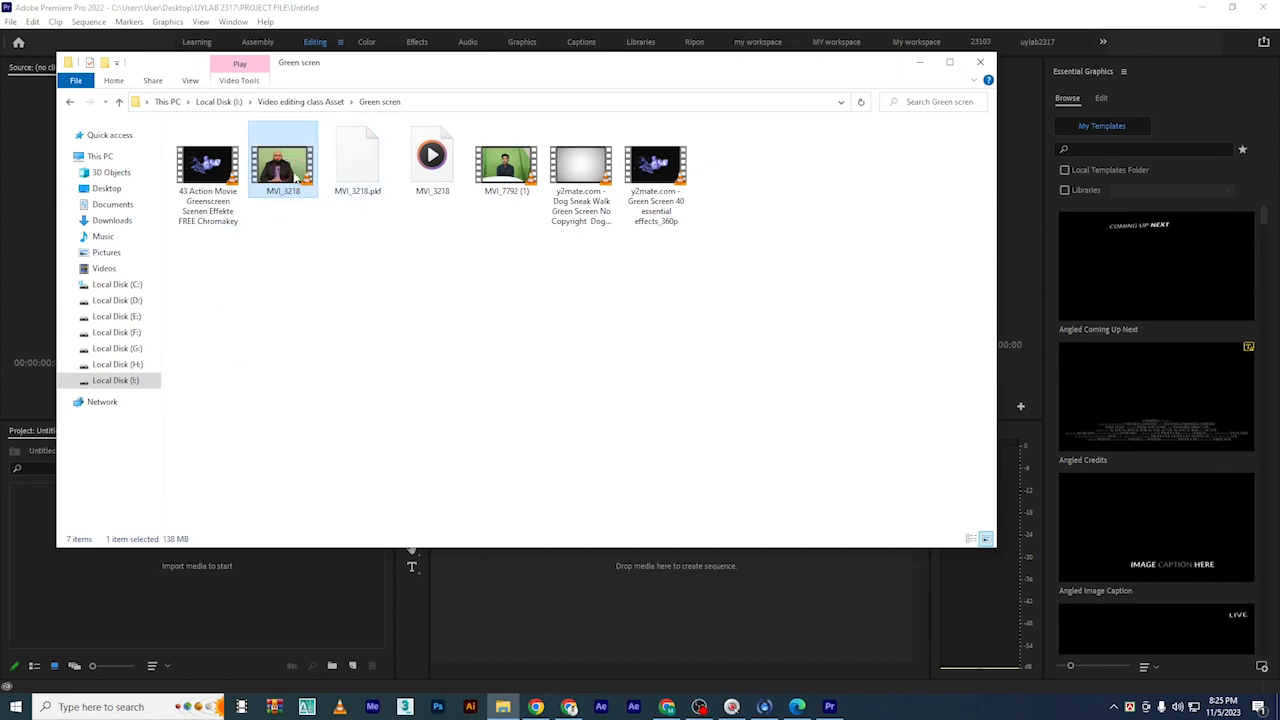
left_click_drag(285, 170, 221, 555)
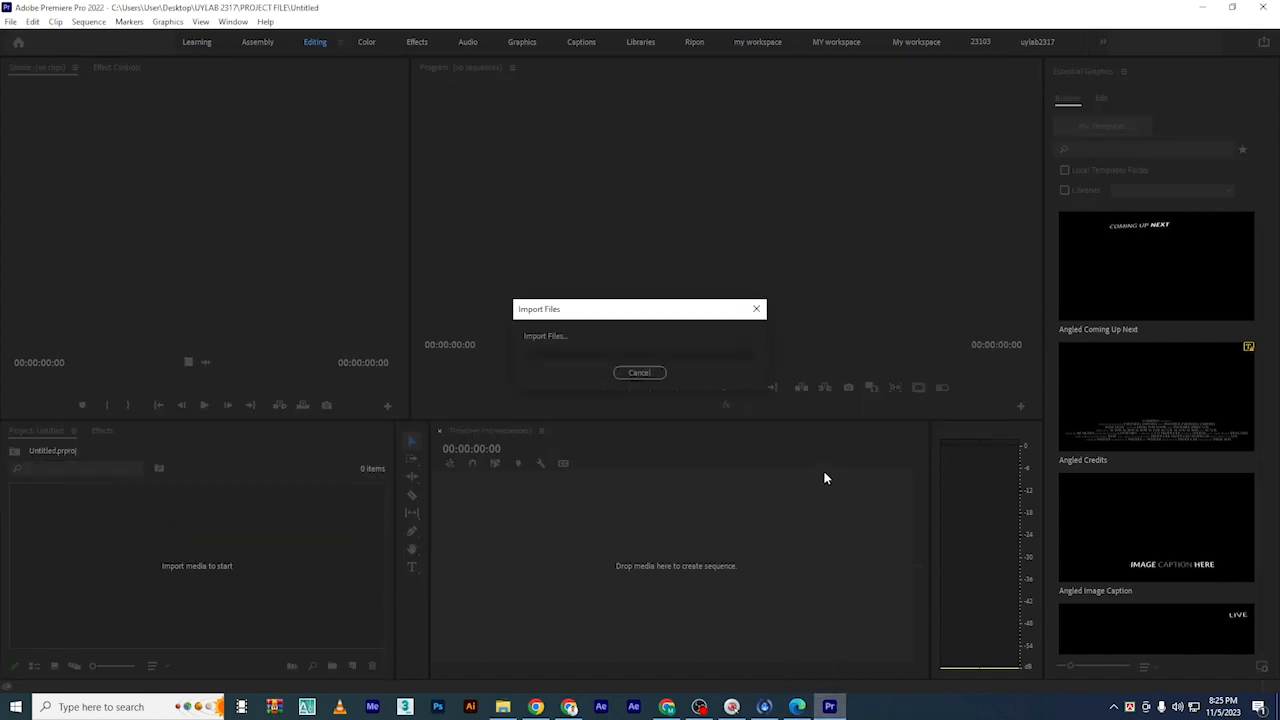
Open the imported MVI_3218.MP4 clip in the source monitor and play its opening from the start
double_click(66, 508)
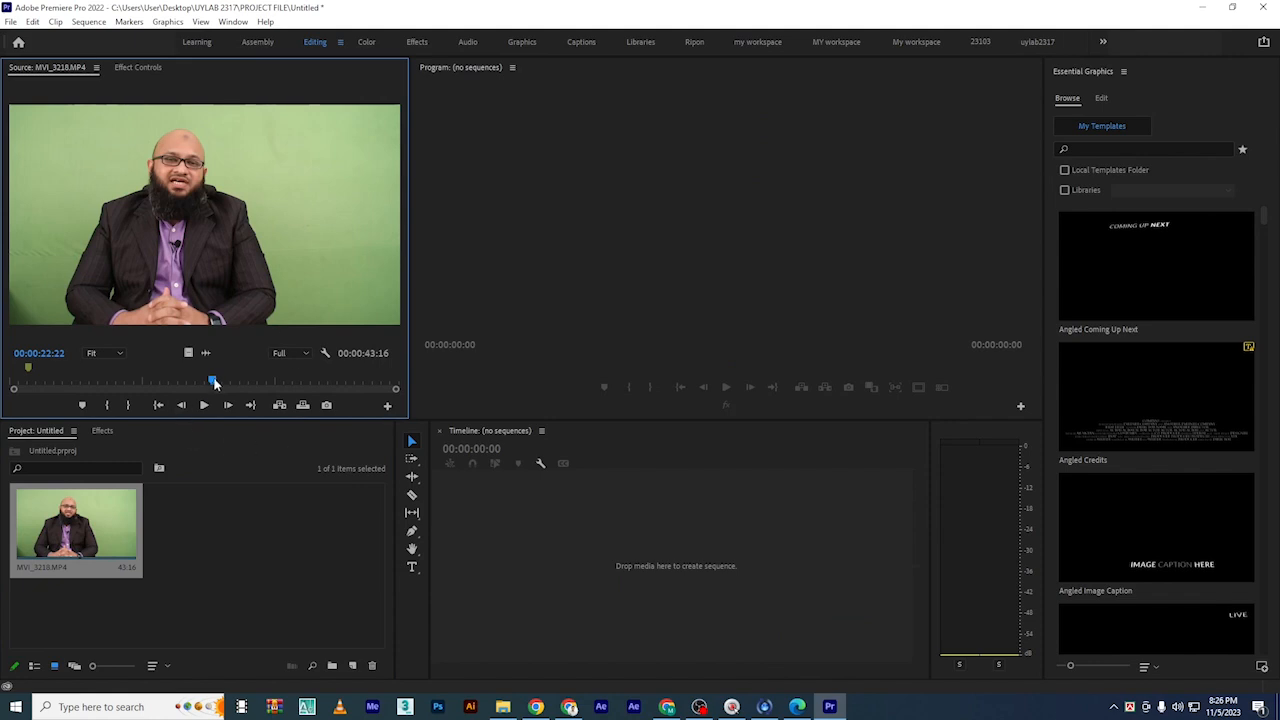
left_click_drag(213, 381, 12, 388)
key("space")
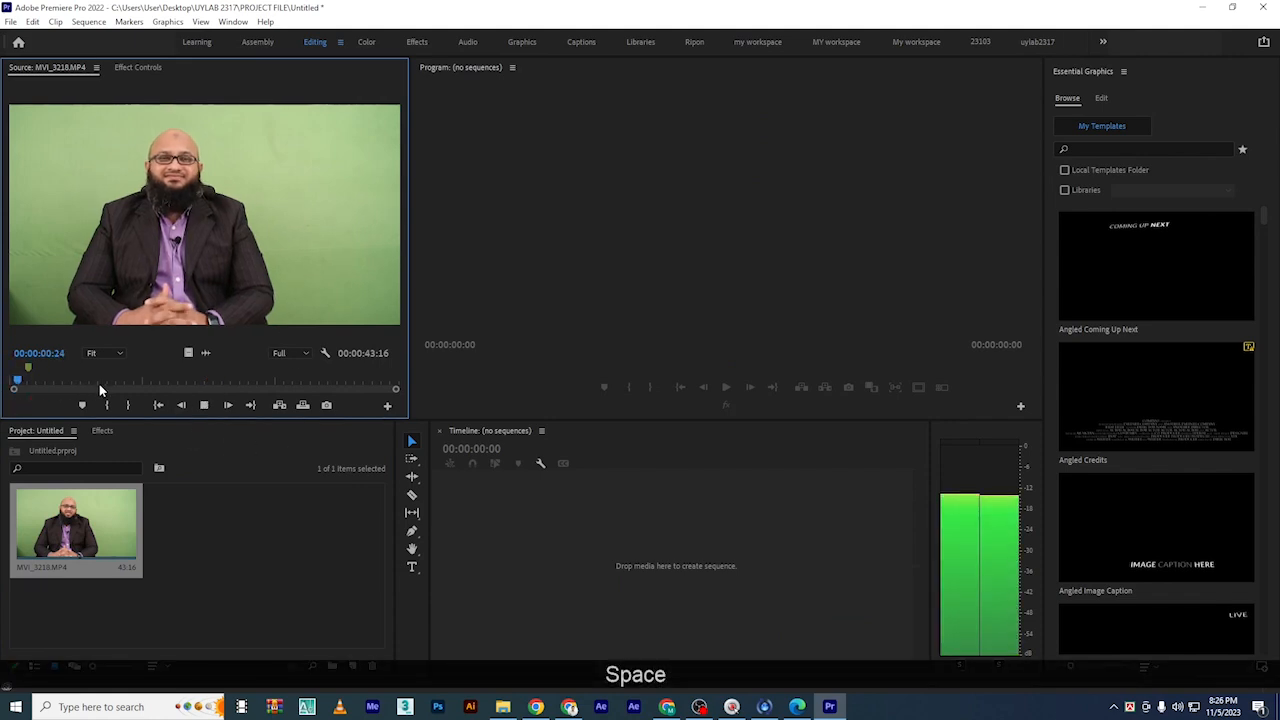
key("space")
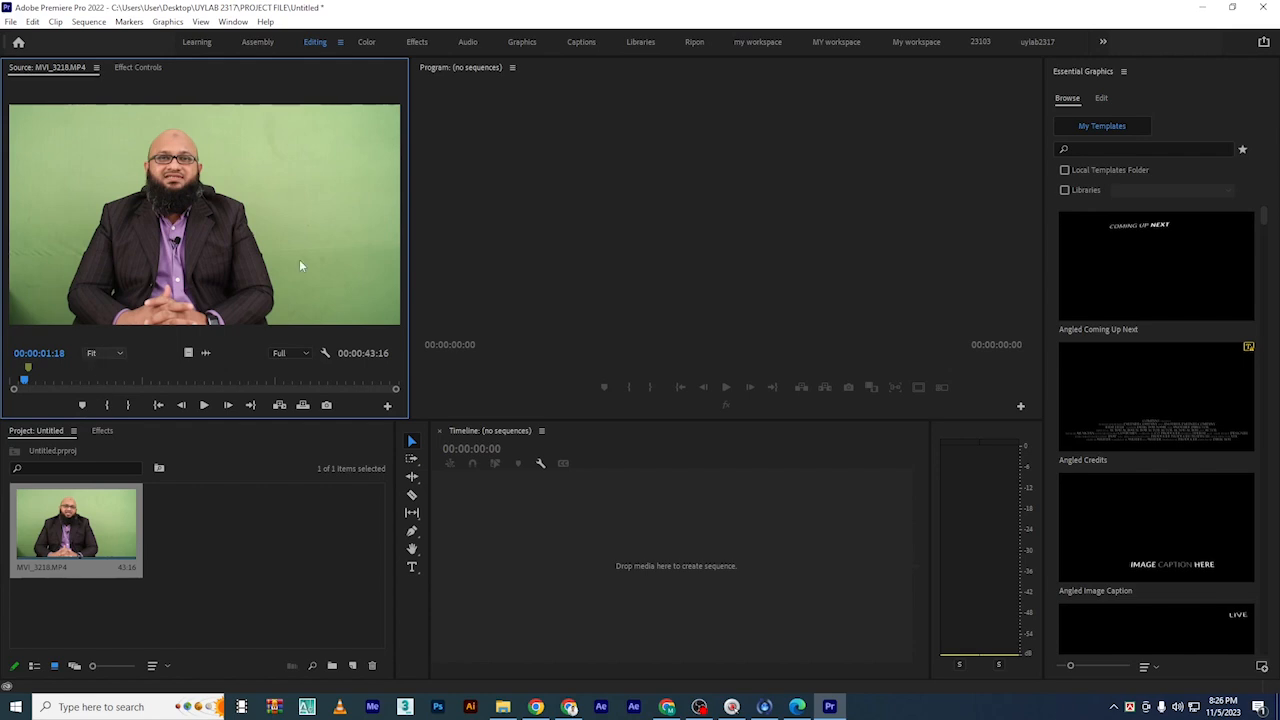
Switch to Google Meet, find the participant with an open microphone and mute them for everyone in the call
left_click(667, 706)
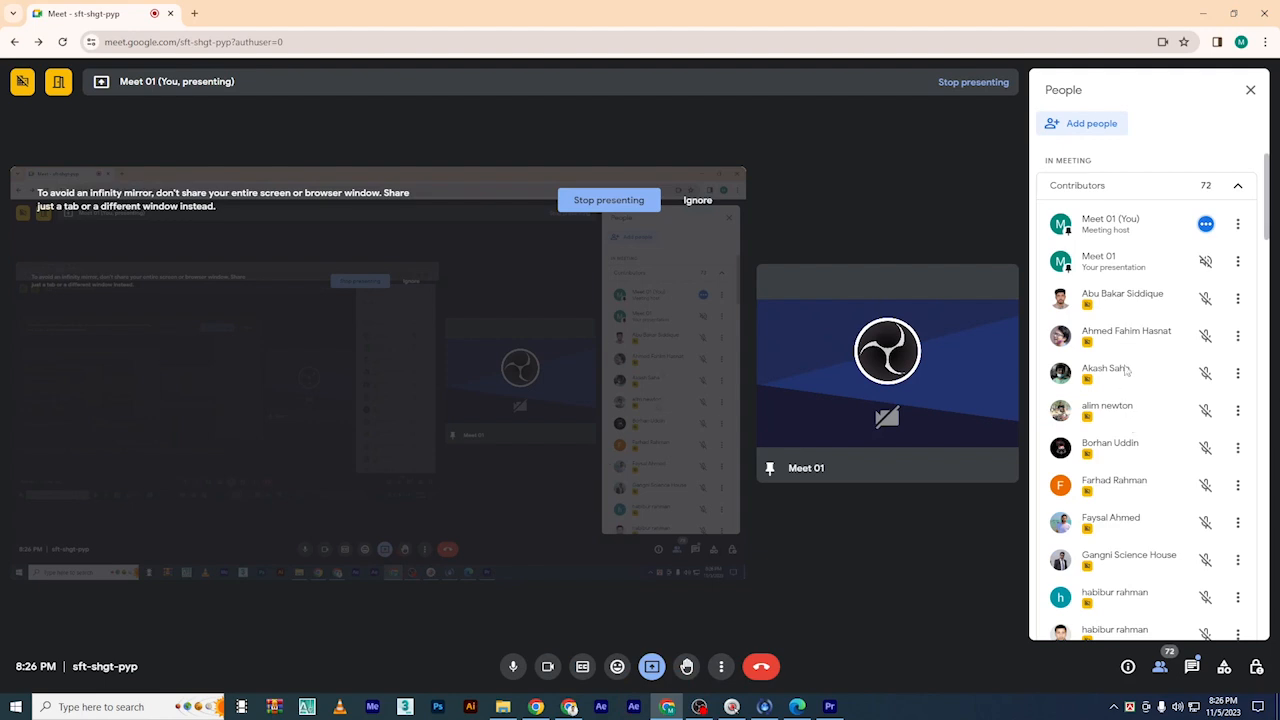
scroll(1126, 370, "down", 12)
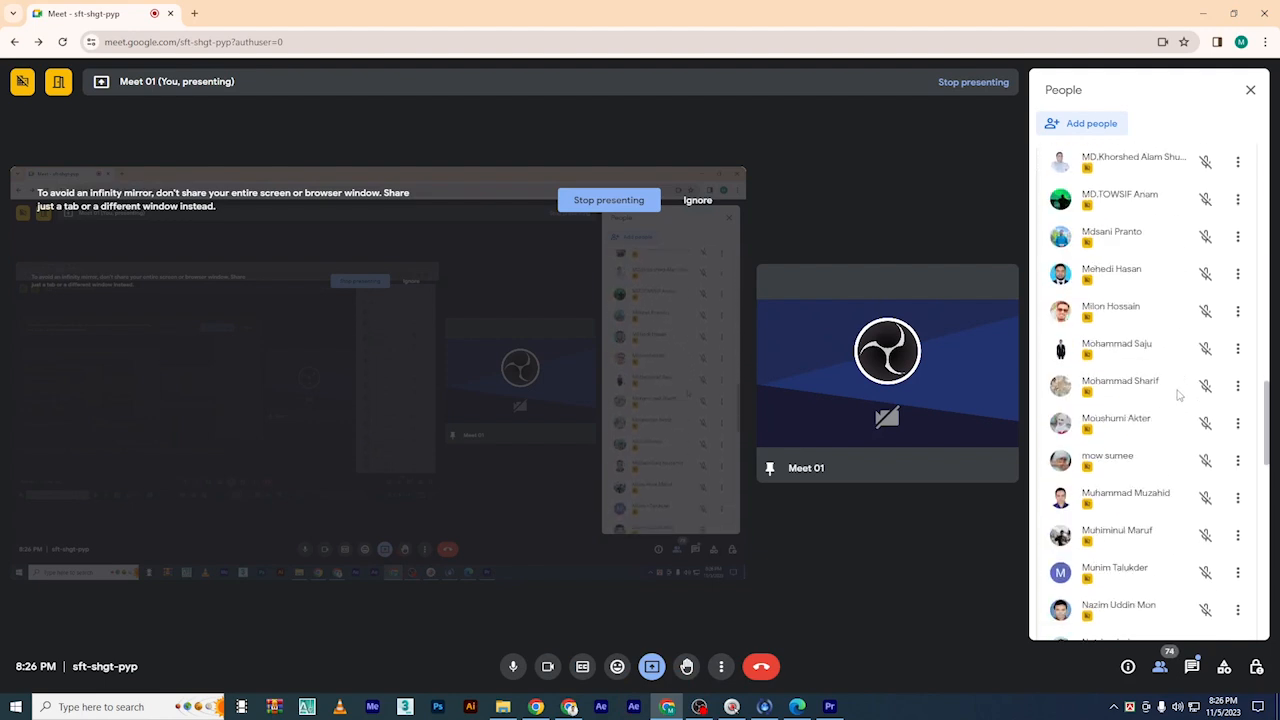
scroll(1178, 396, "down", 10)
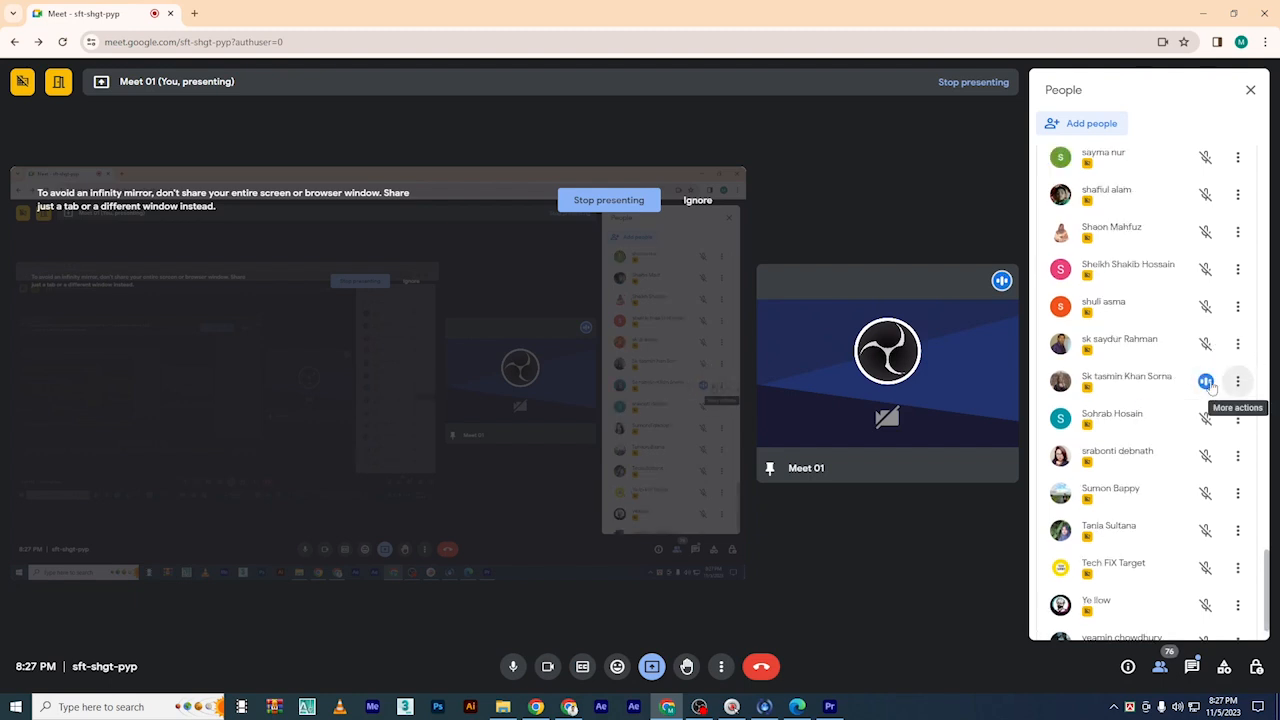
left_click(1206, 382)
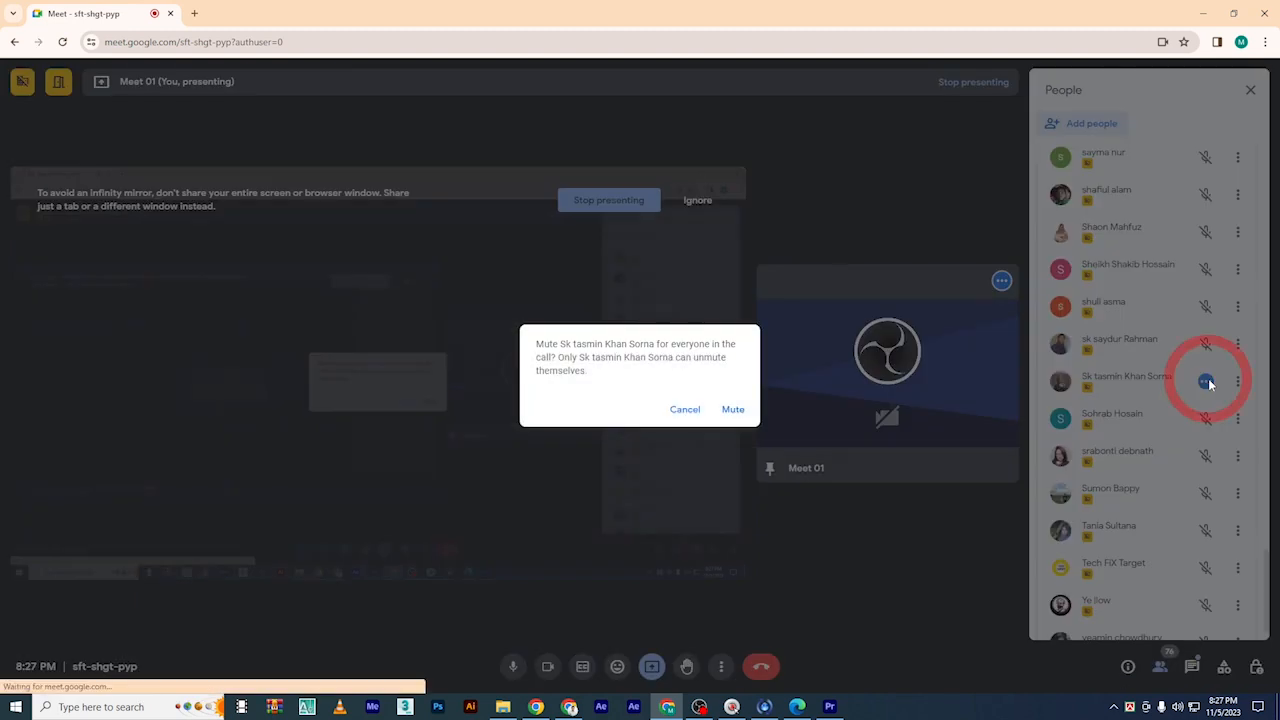
left_click(734, 410)
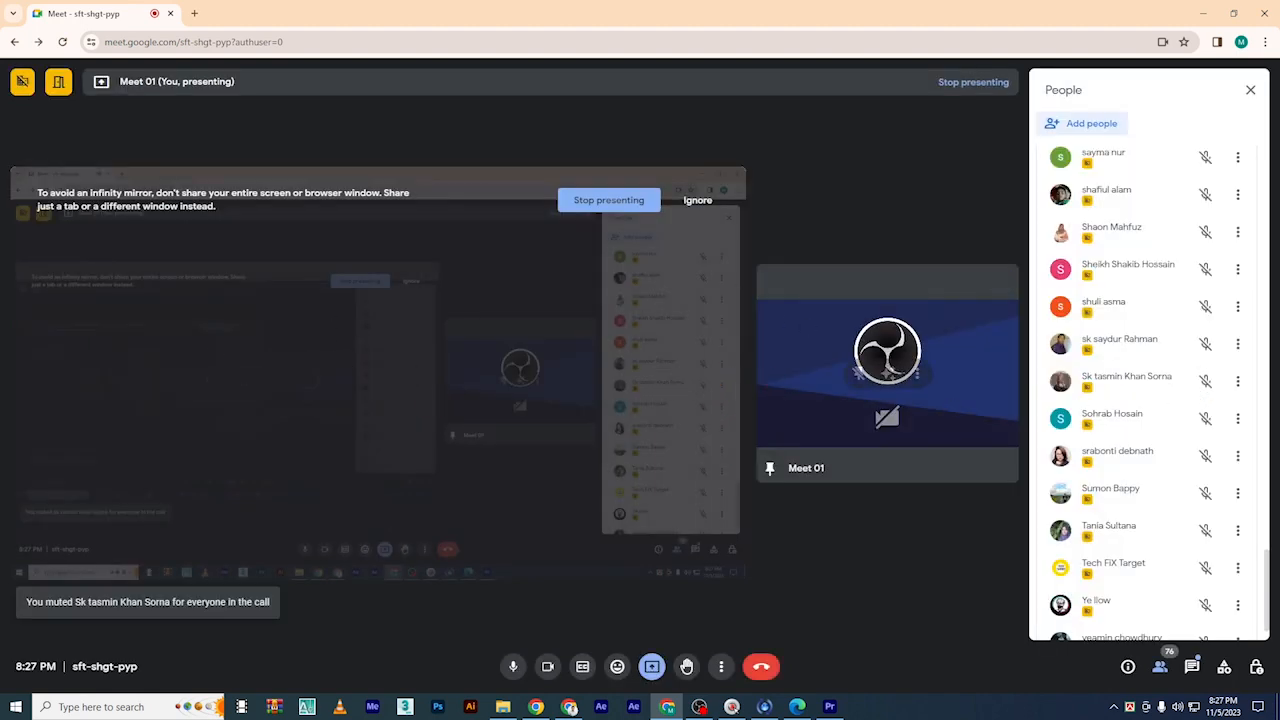
Return to Premiere Pro and move the source clip's playhead to 00:00:03:06
left_click(830, 706)
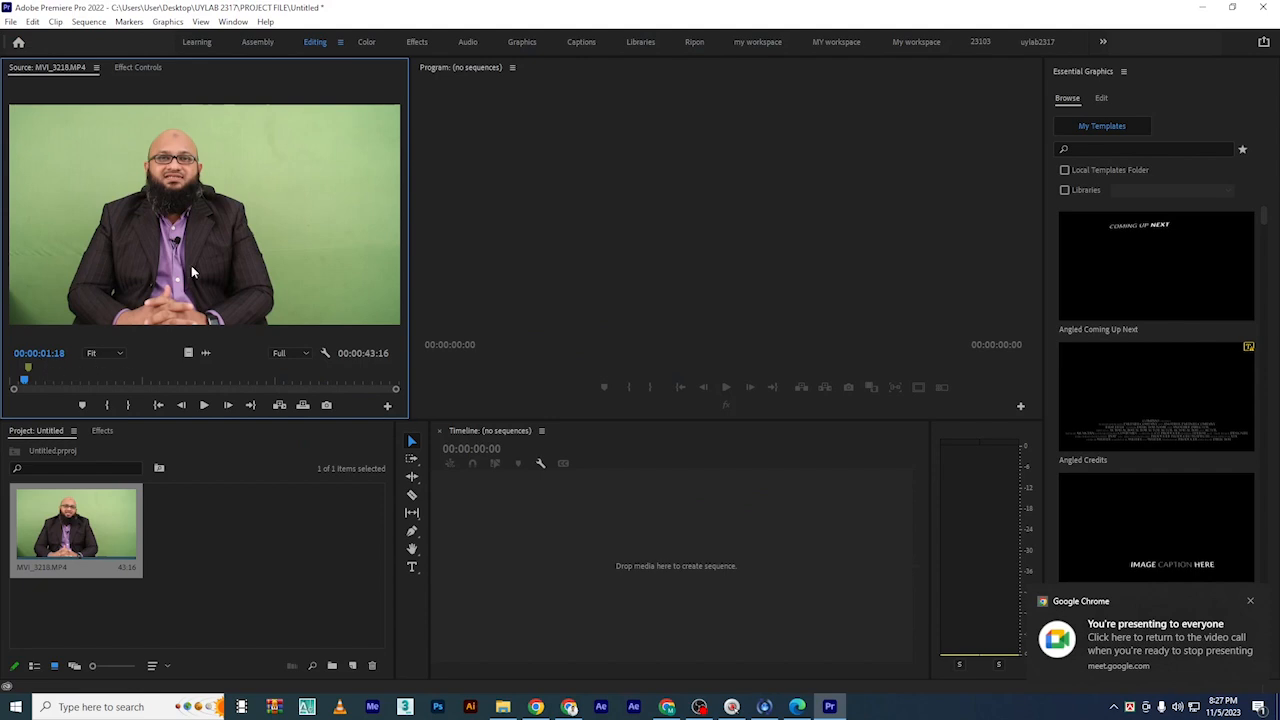
left_click(40, 380)
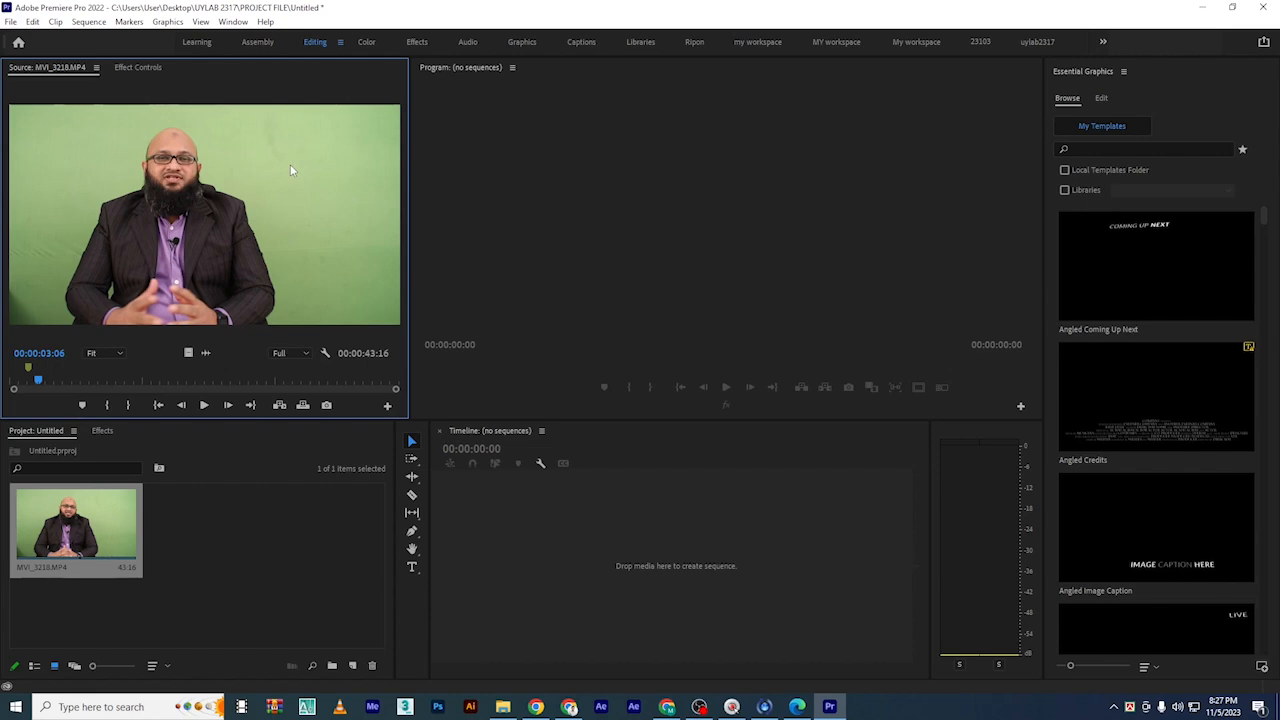
Check the participant list and the muted participant's options in Google Meet, and return to Premiere Pro
left_click(667, 706)
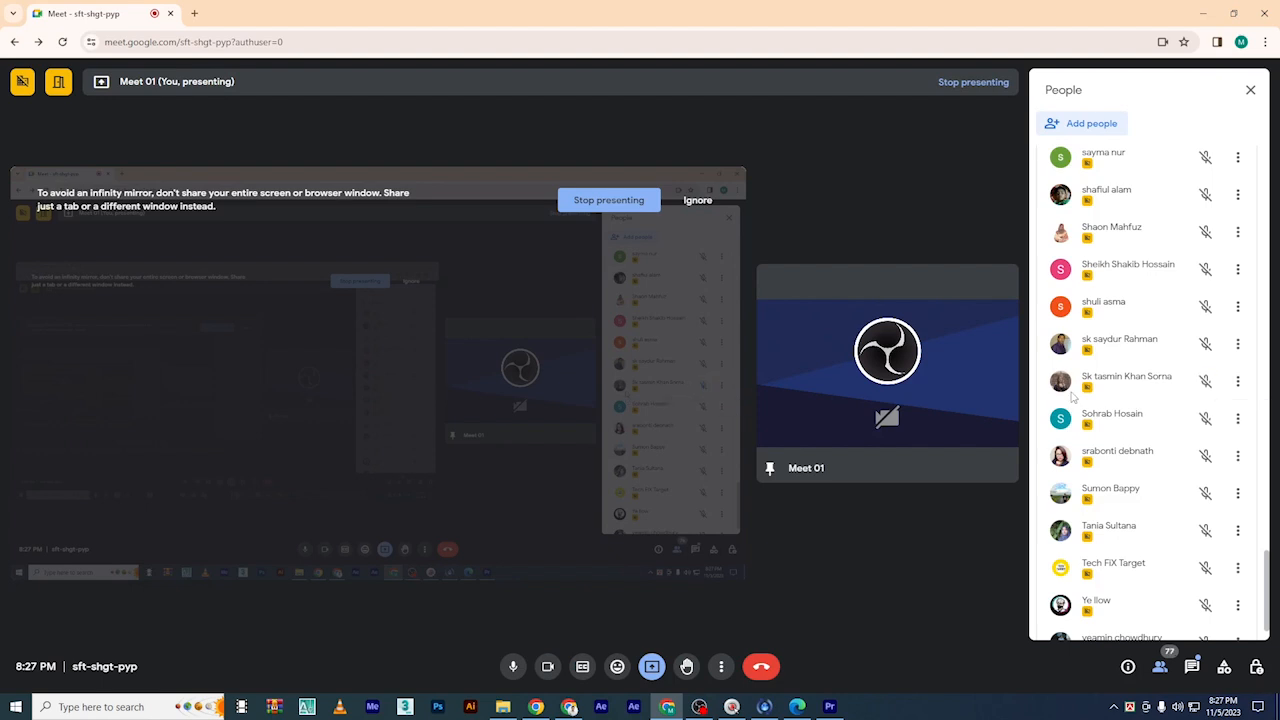
left_click(1238, 381)
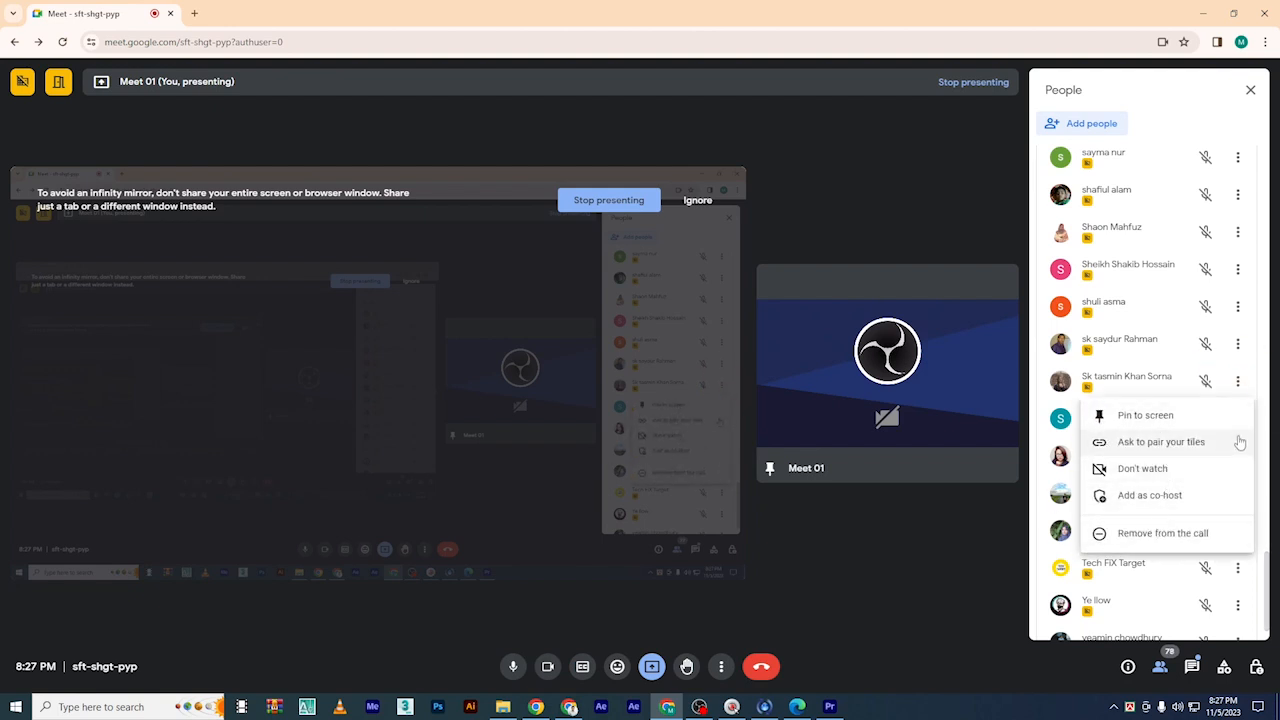
left_click(1264, 362)
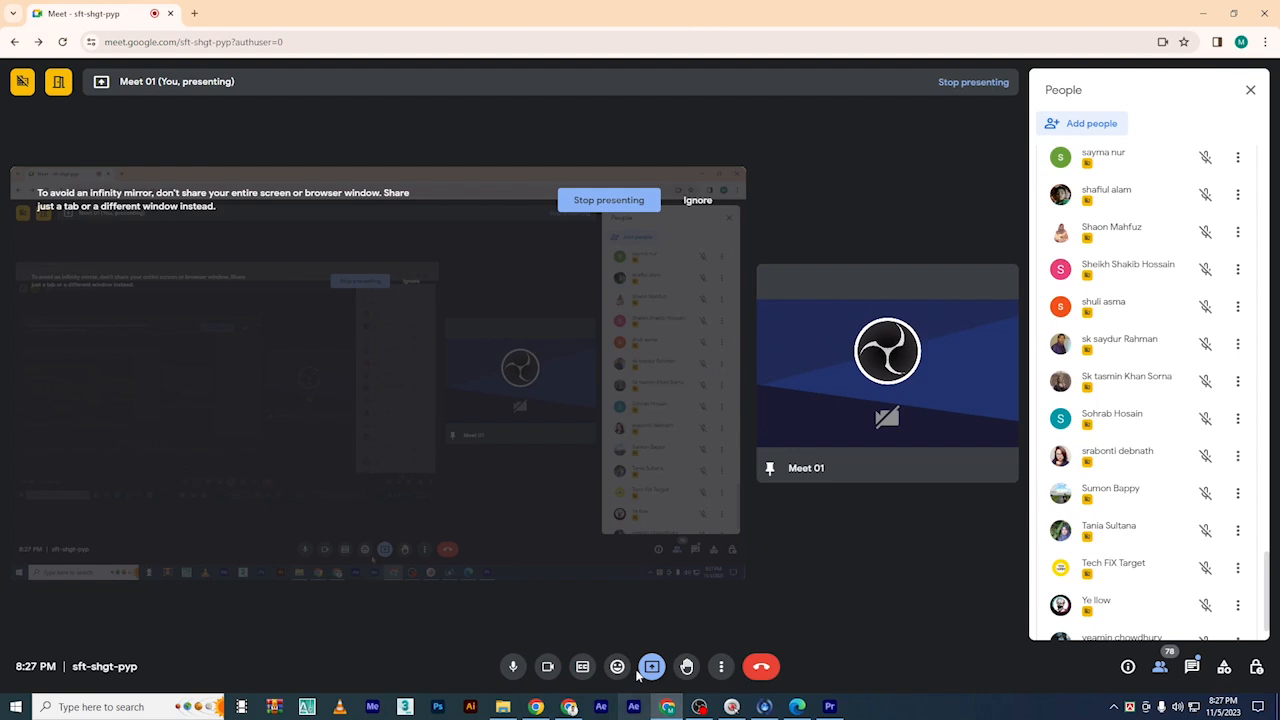
left_click(829, 706)
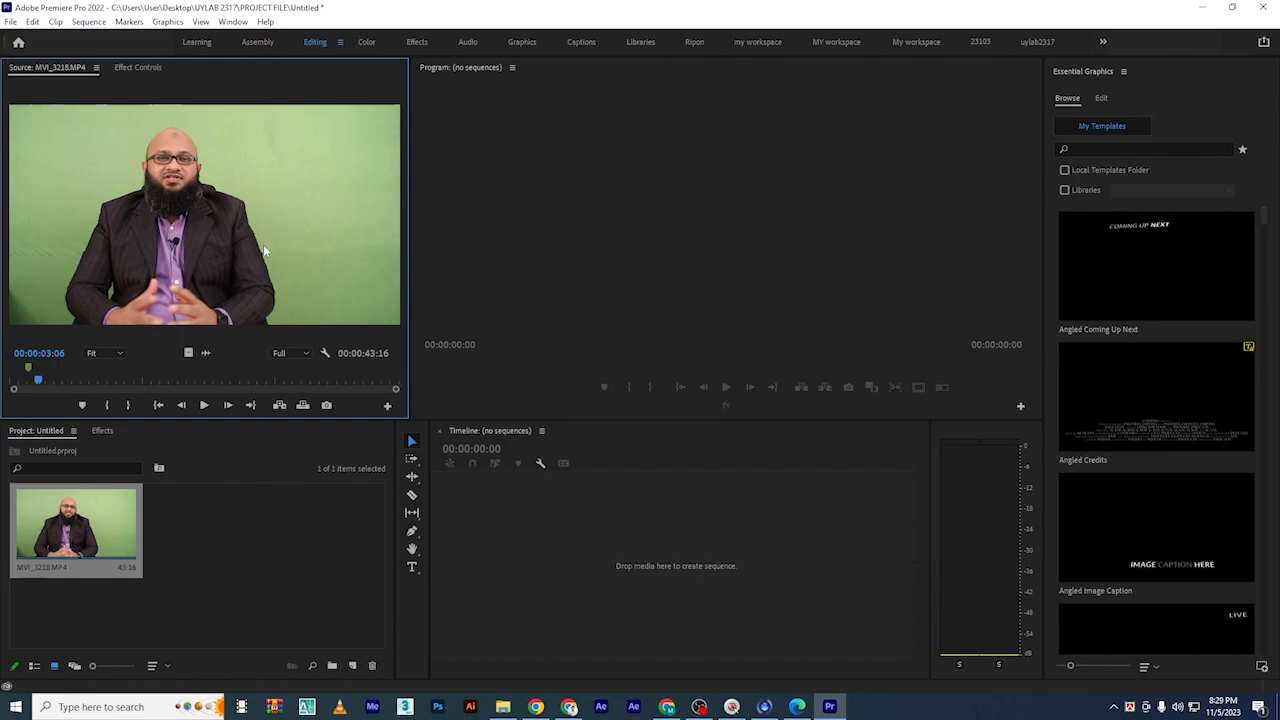
left_click(668, 707)
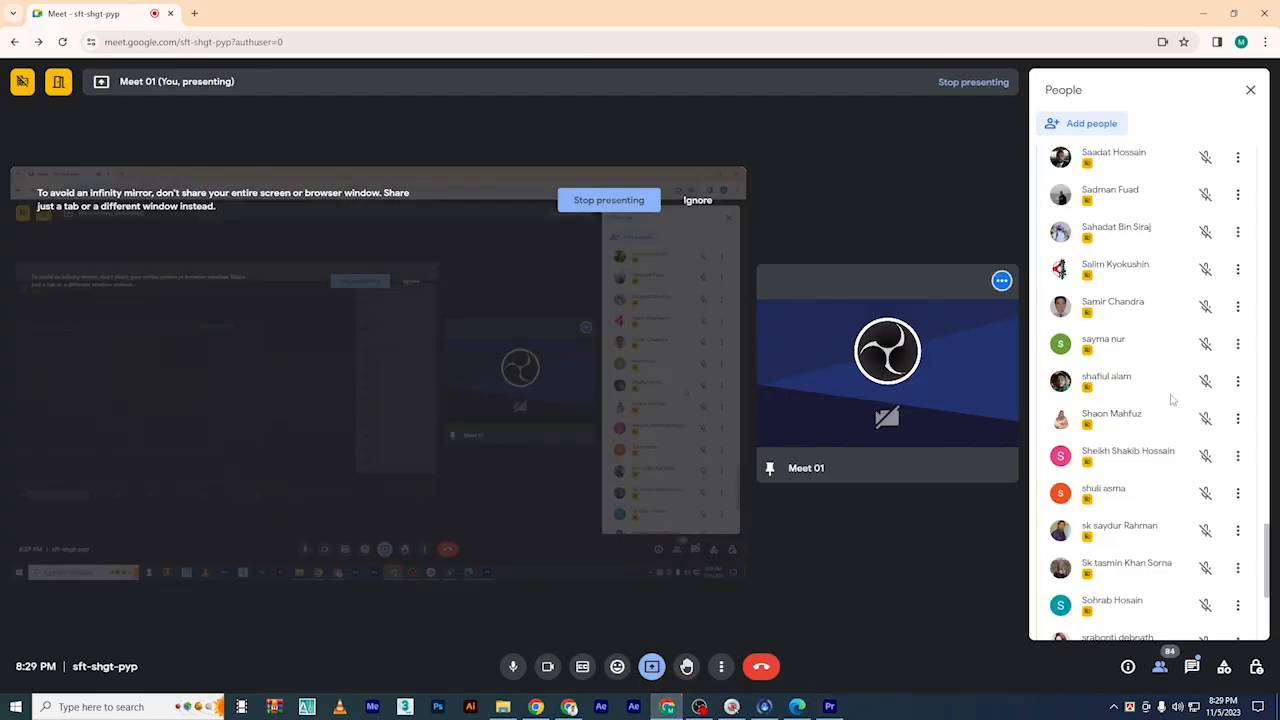
scroll(1164, 417, "down", 1)
scroll(1166, 430, "up", 10)
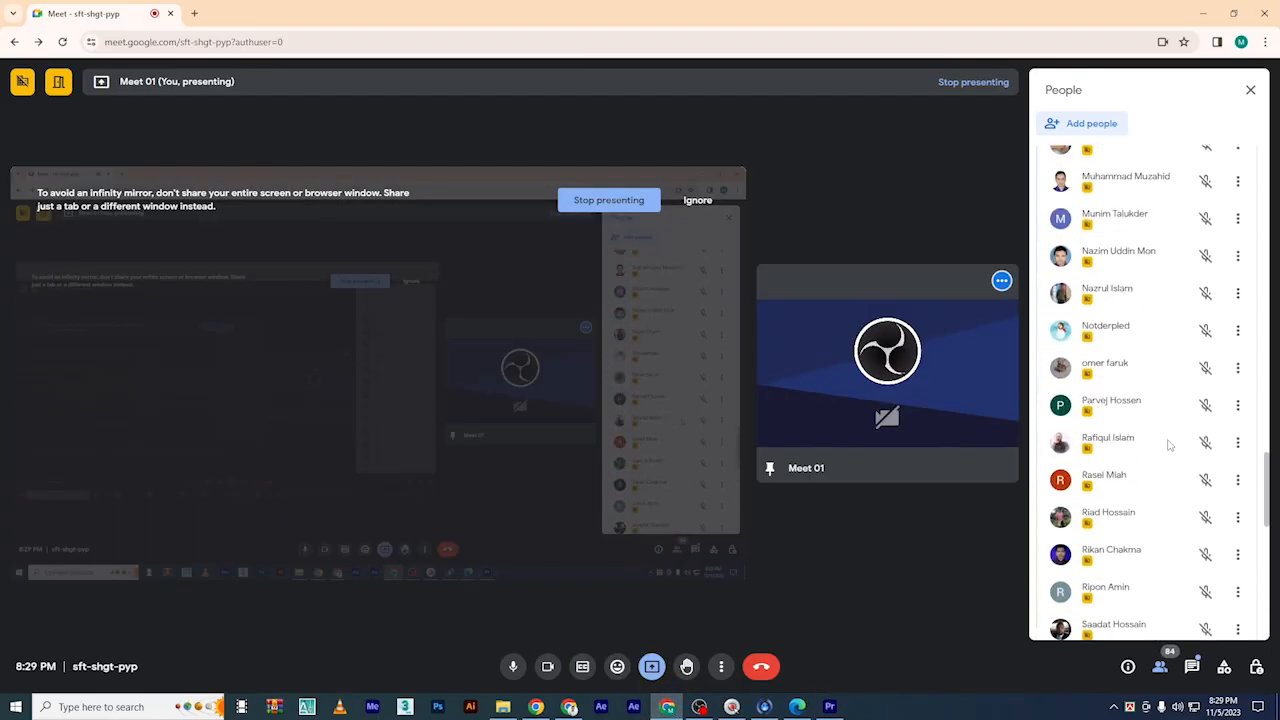
left_click(830, 707)
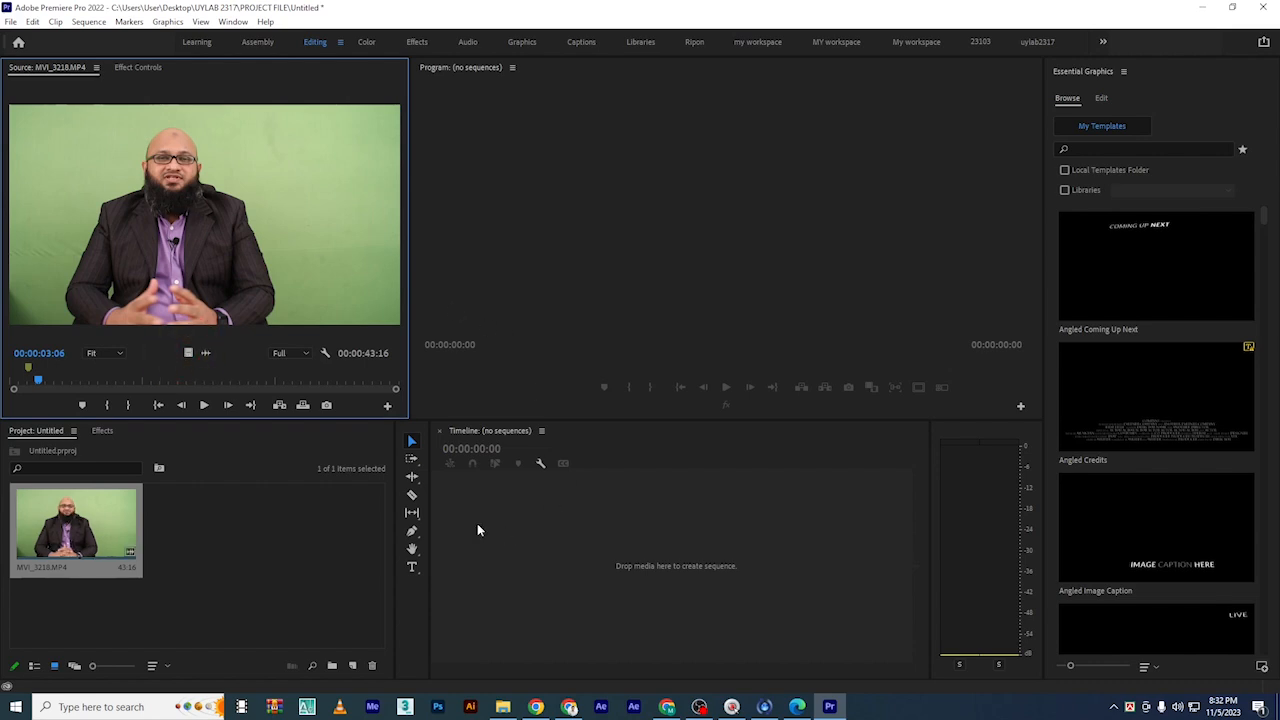
Create a sequence from the MVI_3218.MP4 clip and move the timeline playhead to 00:00:06:15
left_click_drag(477, 530, 465, 526)
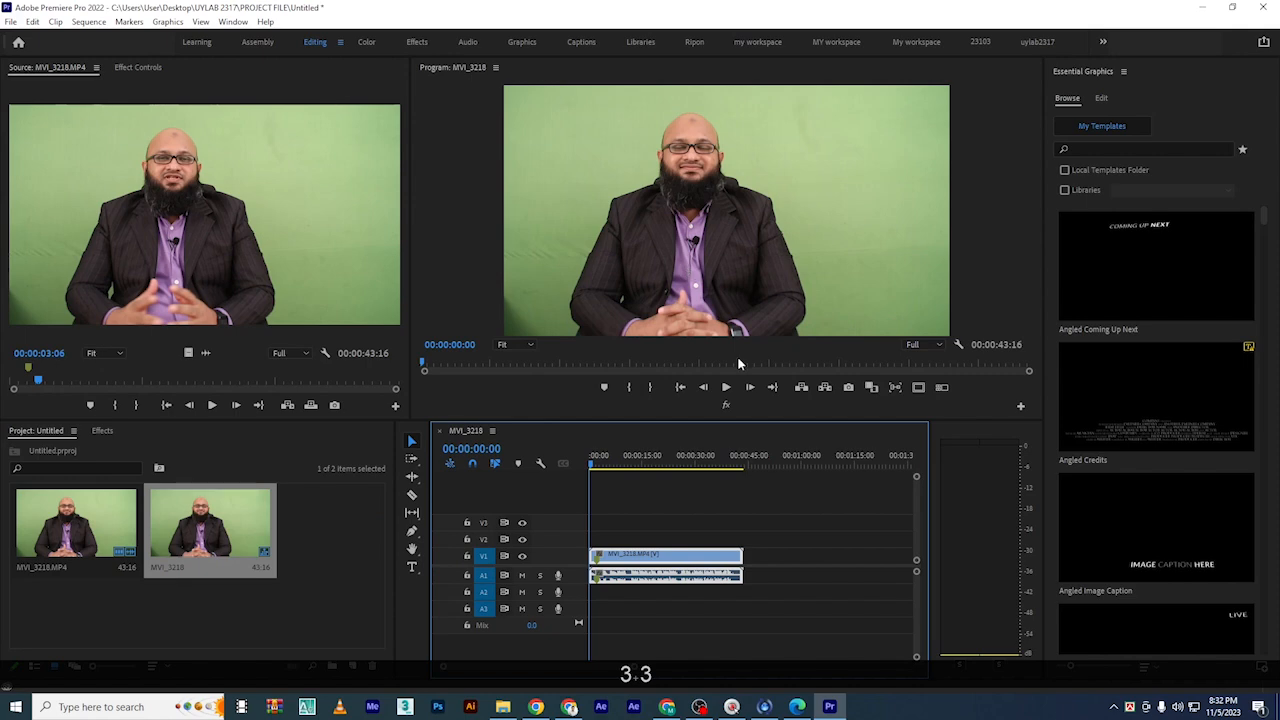
left_click_drag(586, 460, 613, 457)
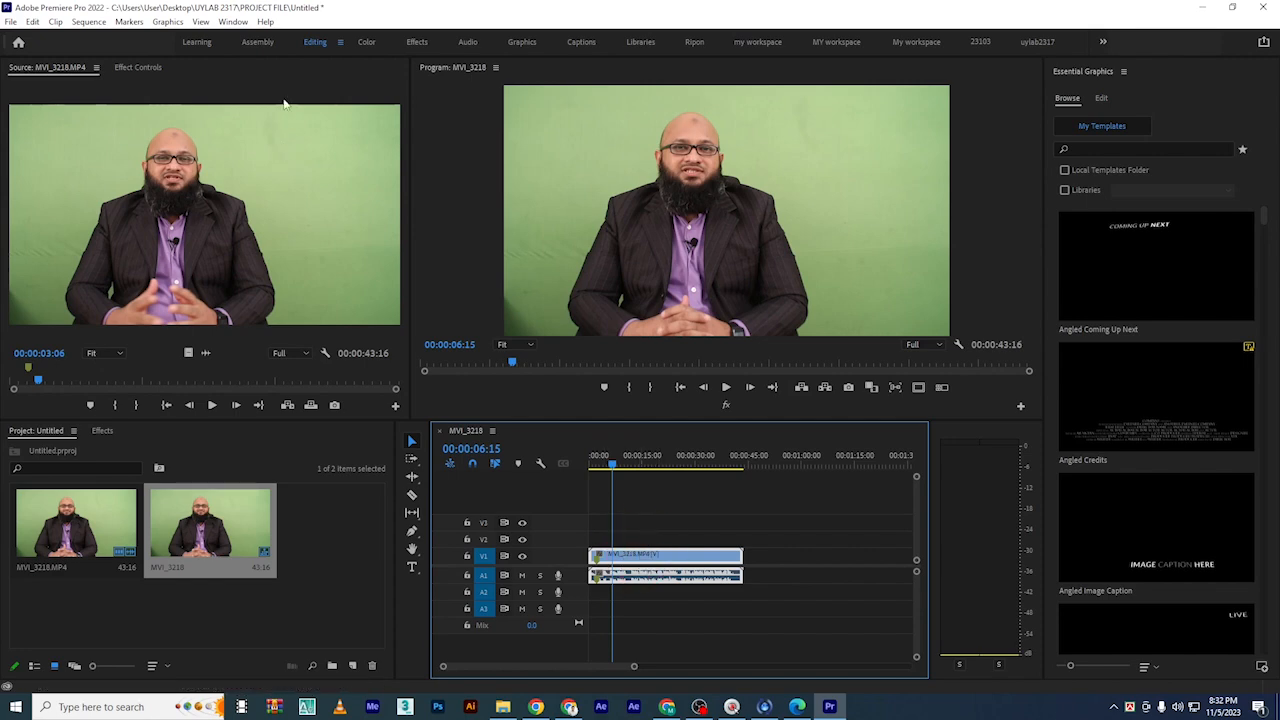
Add an elliptical opacity mask to the clip, move it over the man's head and stretch it around his body
left_click(138, 67)
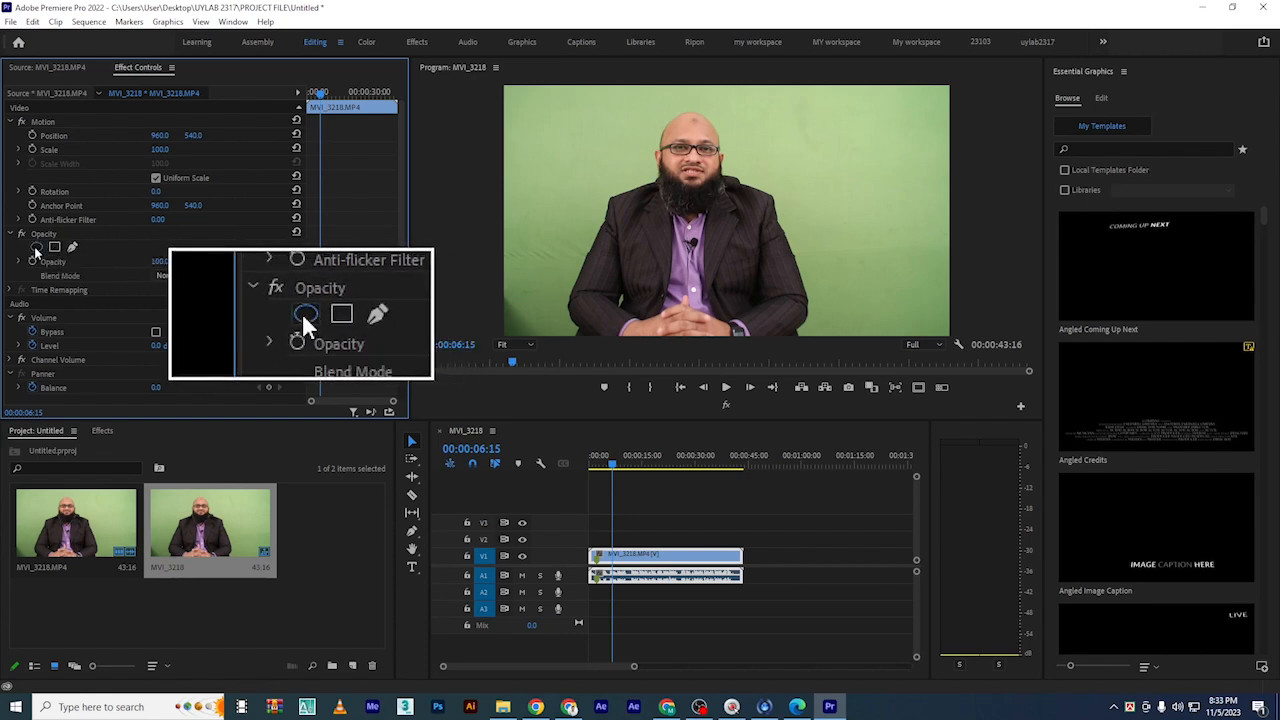
left_click(36, 247)
left_click_drag(733, 212, 700, 168)
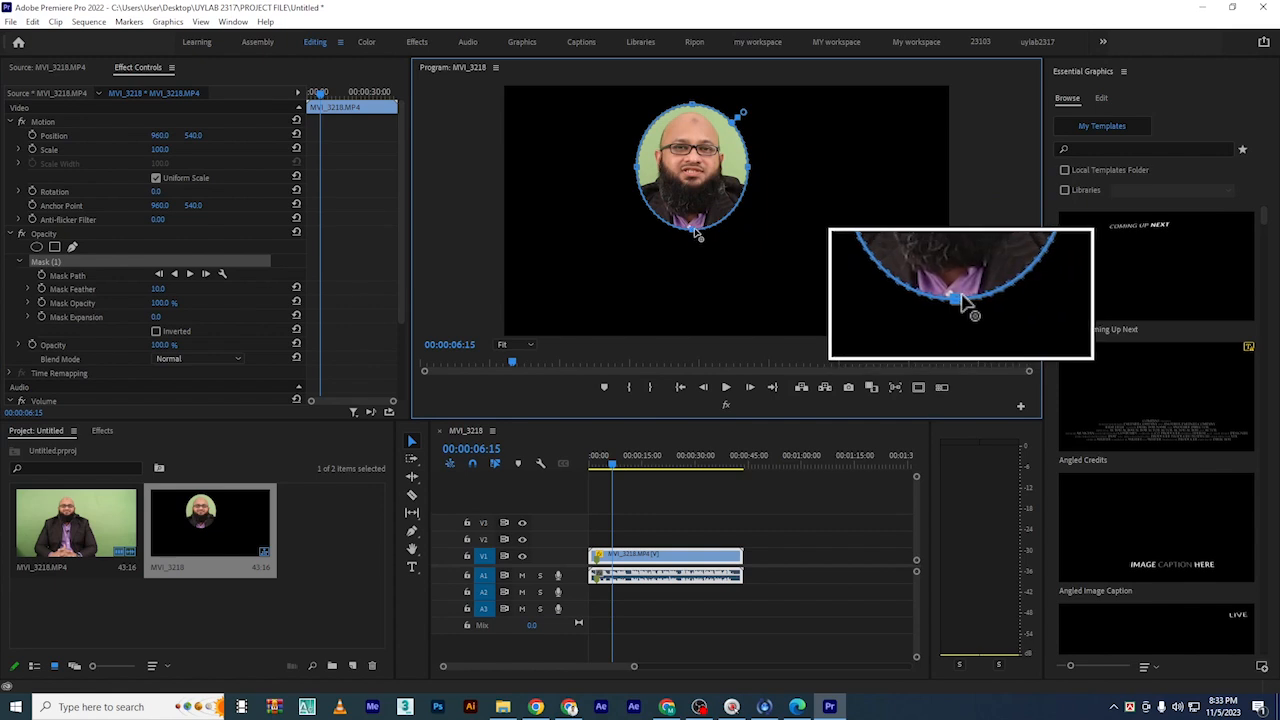
left_click_drag(692, 230, 712, 343)
left_click_drag(748, 218, 842, 220)
left_click_drag(631, 222, 544, 219)
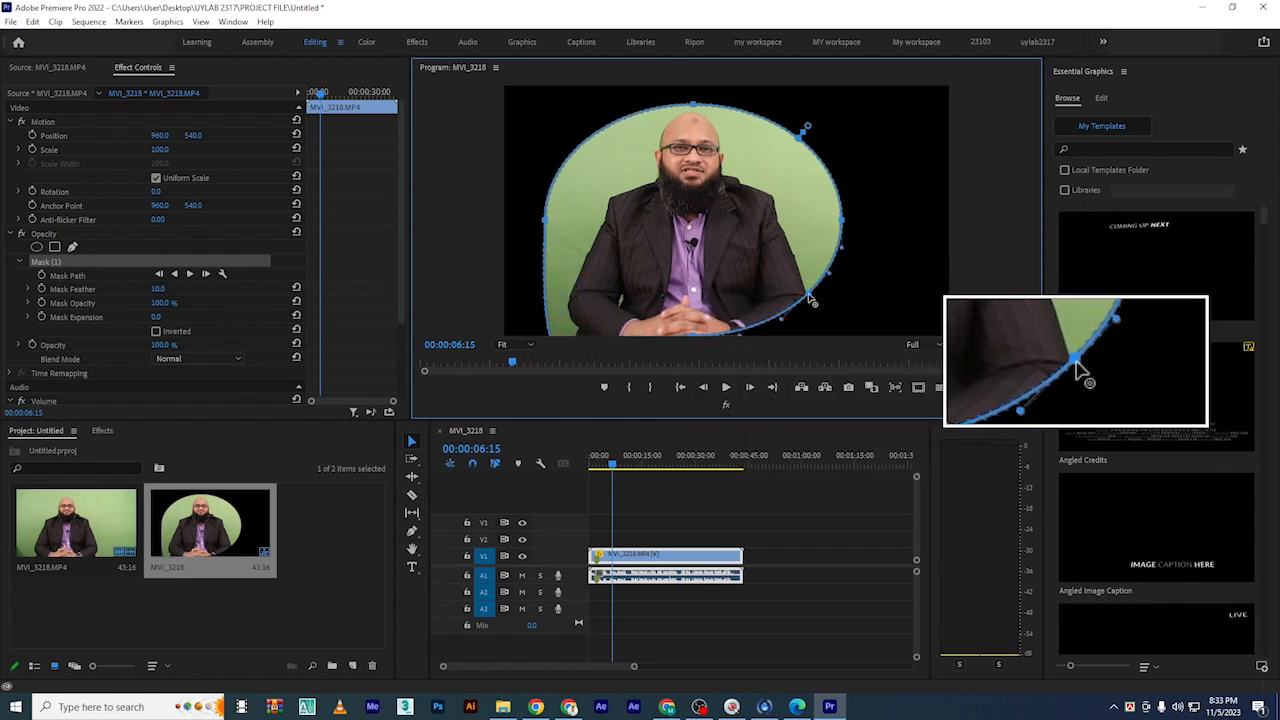
left_click(546, 221)
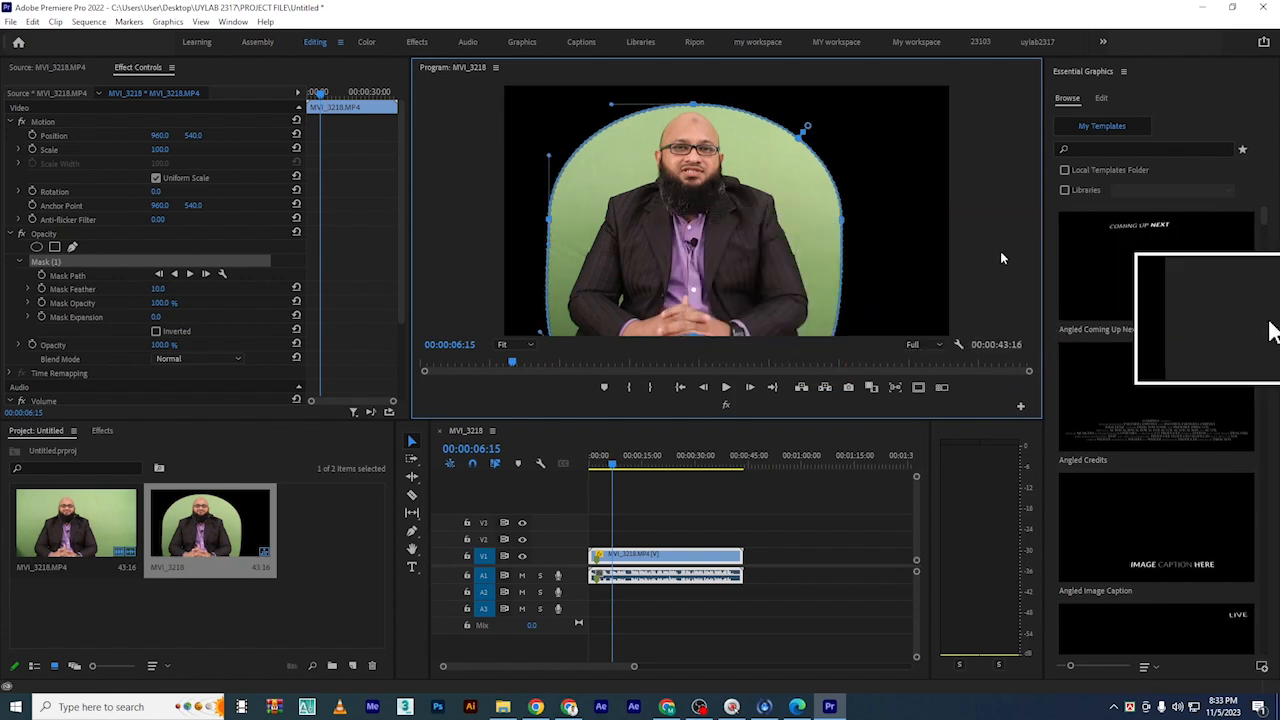
Undo the last mask shape edits and delete the elliptical mask from the clip's opacity
key("ctrl+z")
key("ctrl+z")
key("ctrl+z")
key("ctrl+z")
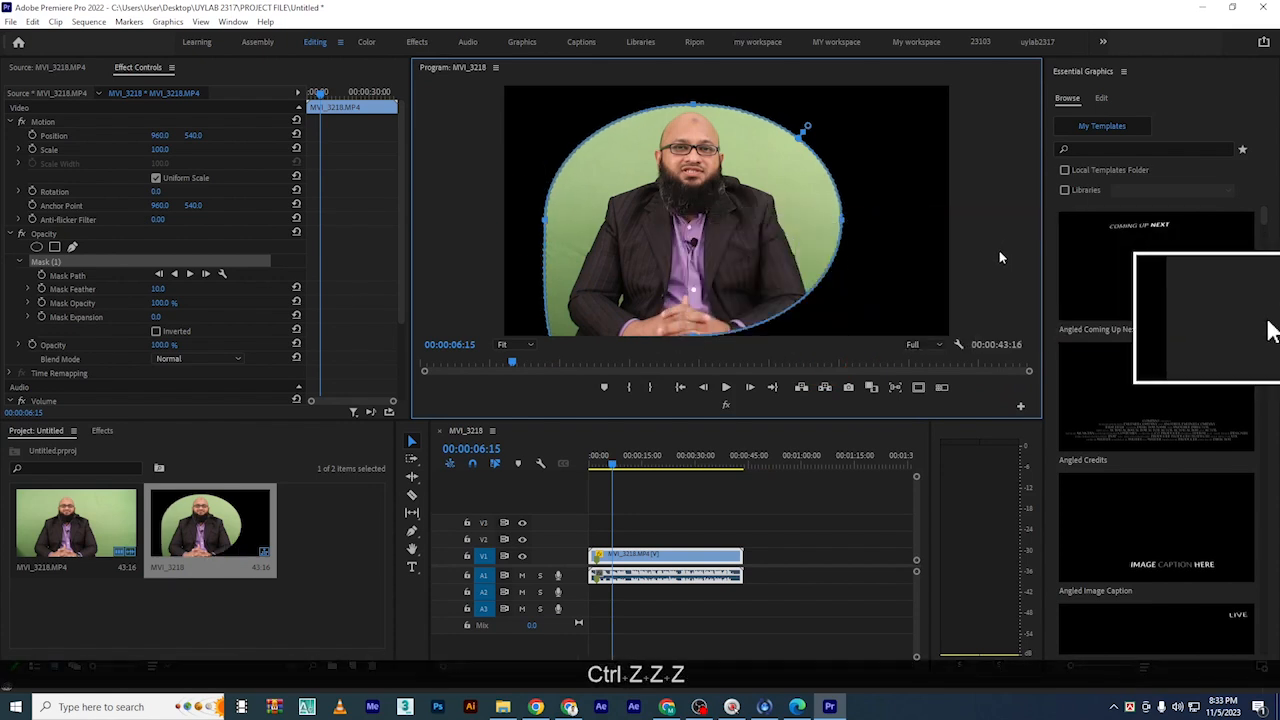
left_click(67, 276)
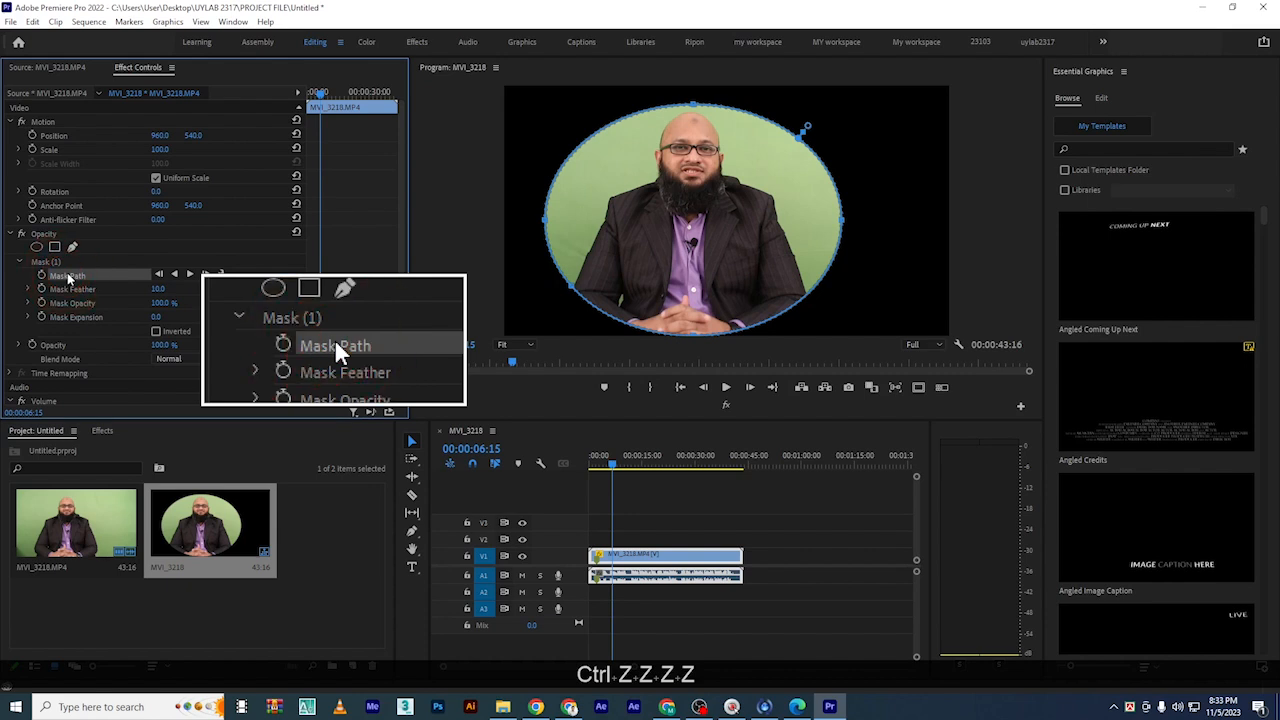
left_click(55, 264)
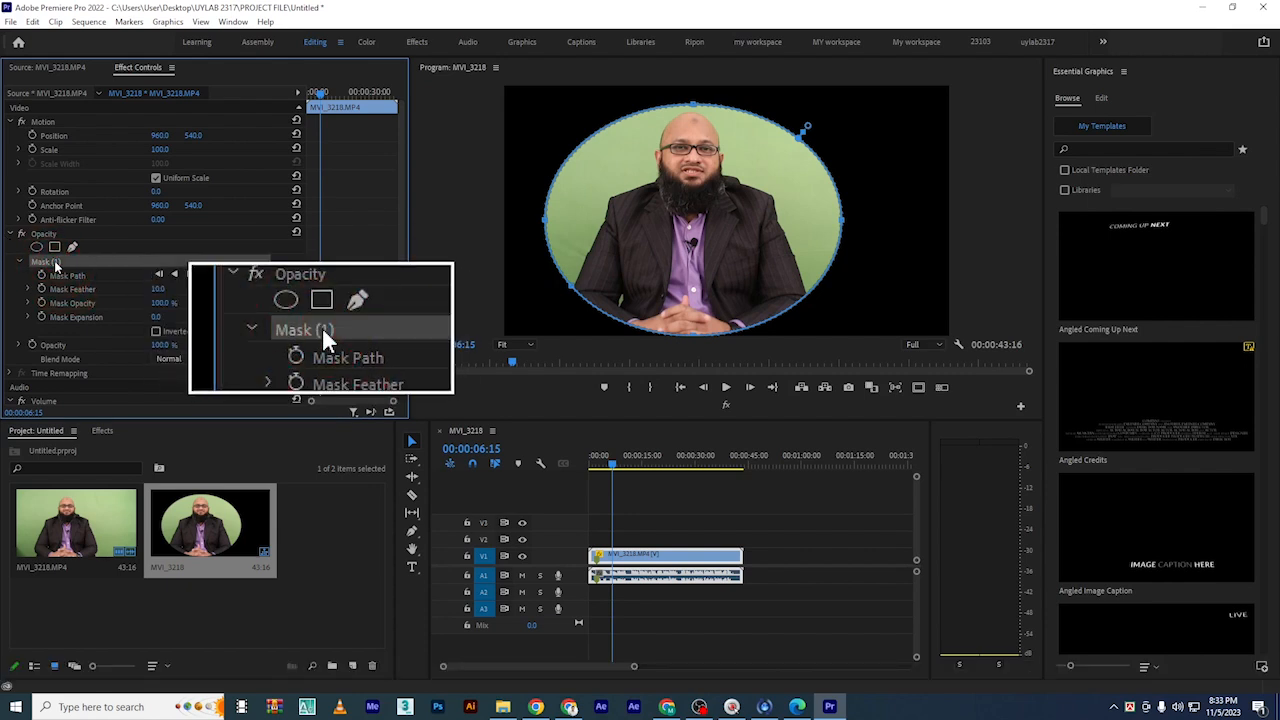
key("Delete")
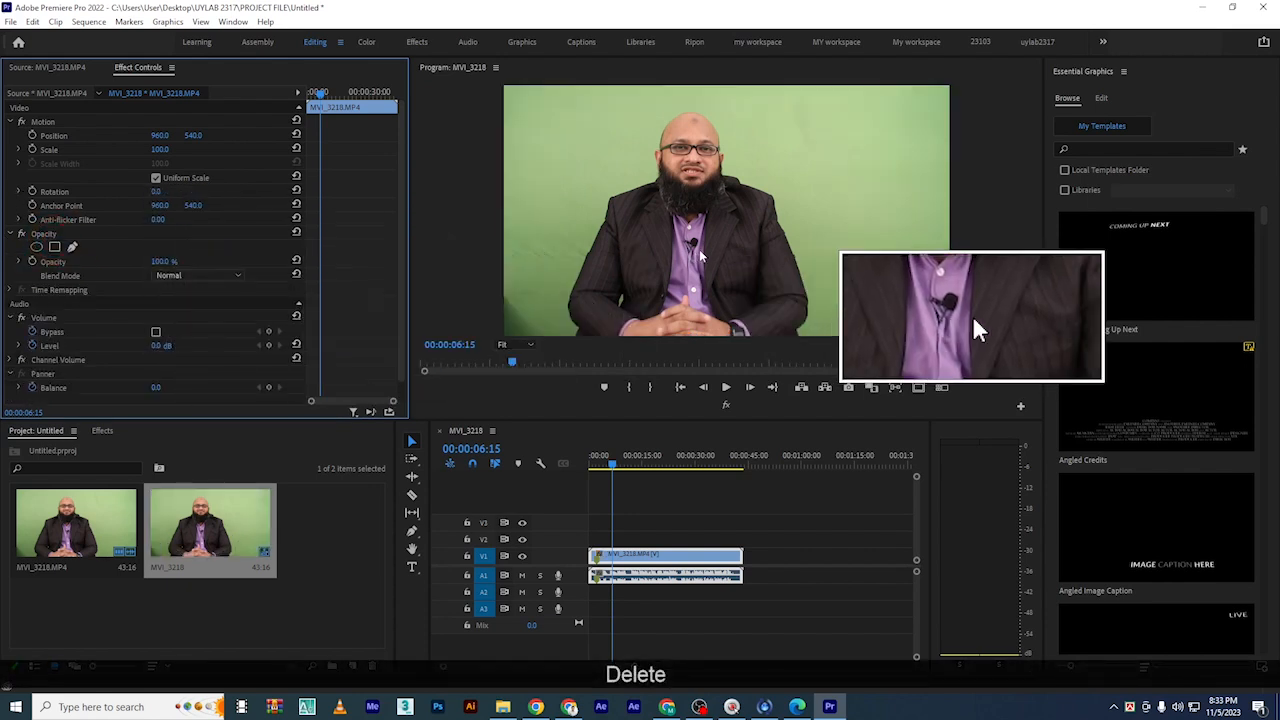
Add a rectangular opacity mask to the clip, move it over the man's head and stretch its lower corners around his body
left_click(55, 247)
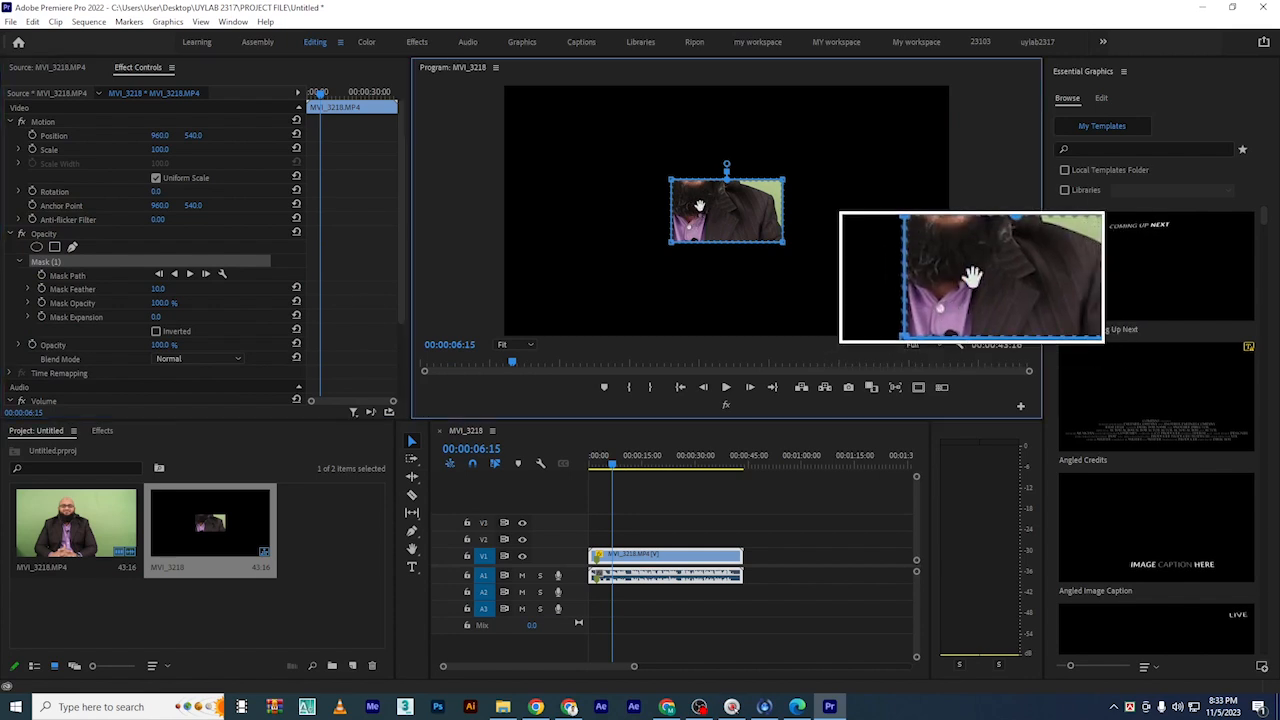
left_click_drag(705, 208, 670, 133)
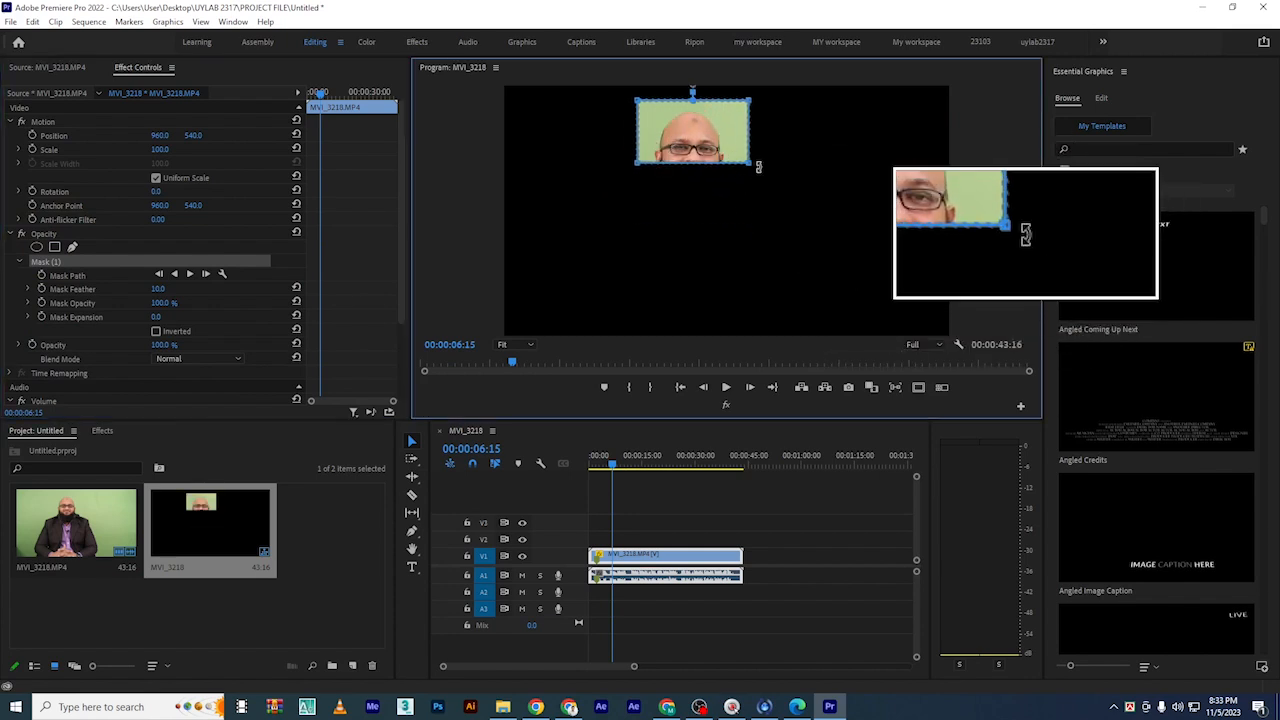
left_click_drag(750, 165, 816, 291)
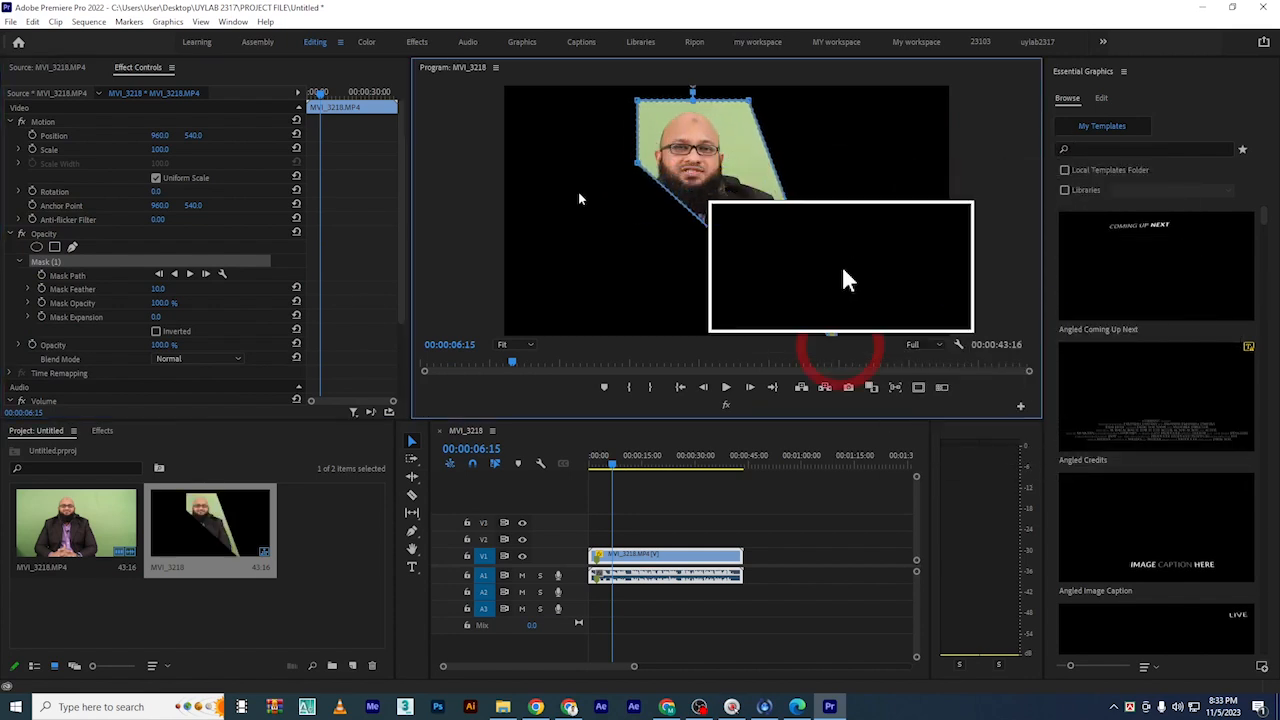
left_click_drag(636, 160, 537, 343)
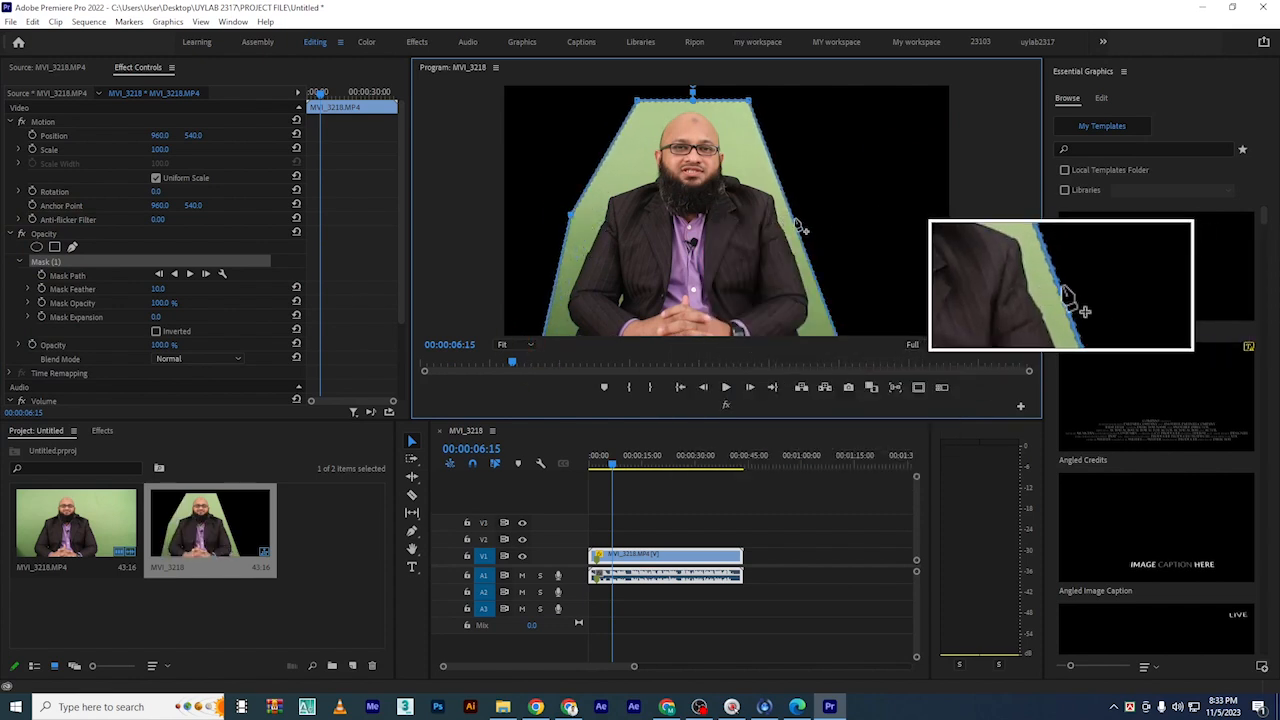
left_click_drag(800, 228, 842, 217)
Undo the rectangular mask's shape edits and the mask itself
key("ctrl+z")
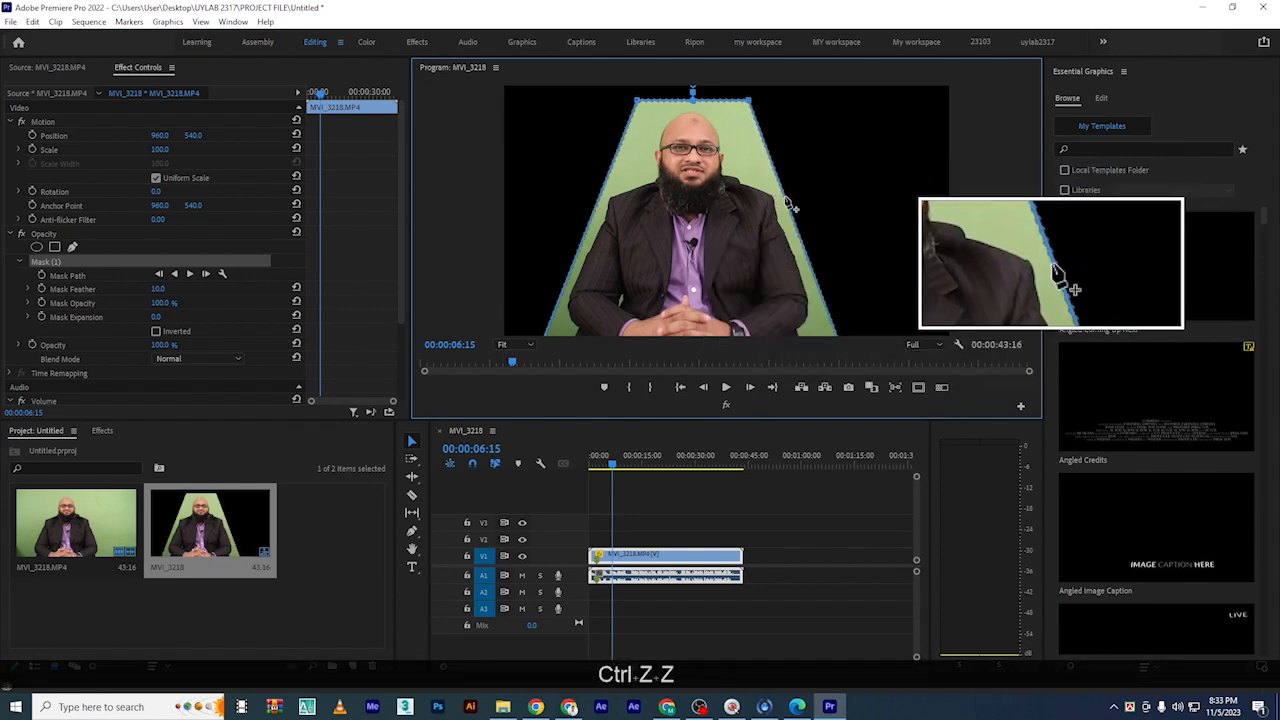
key("ctrl+z")
key("ctrl+z")
key("ctrl+z")
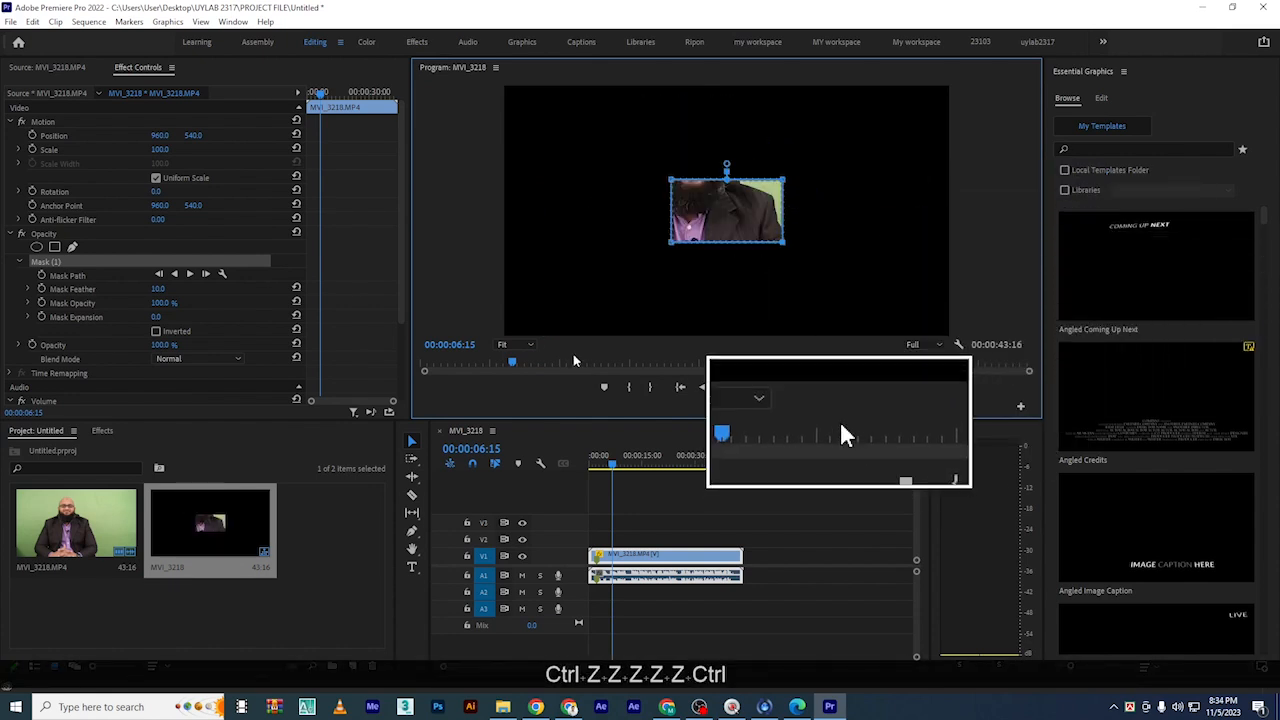
key("ctrl+z")
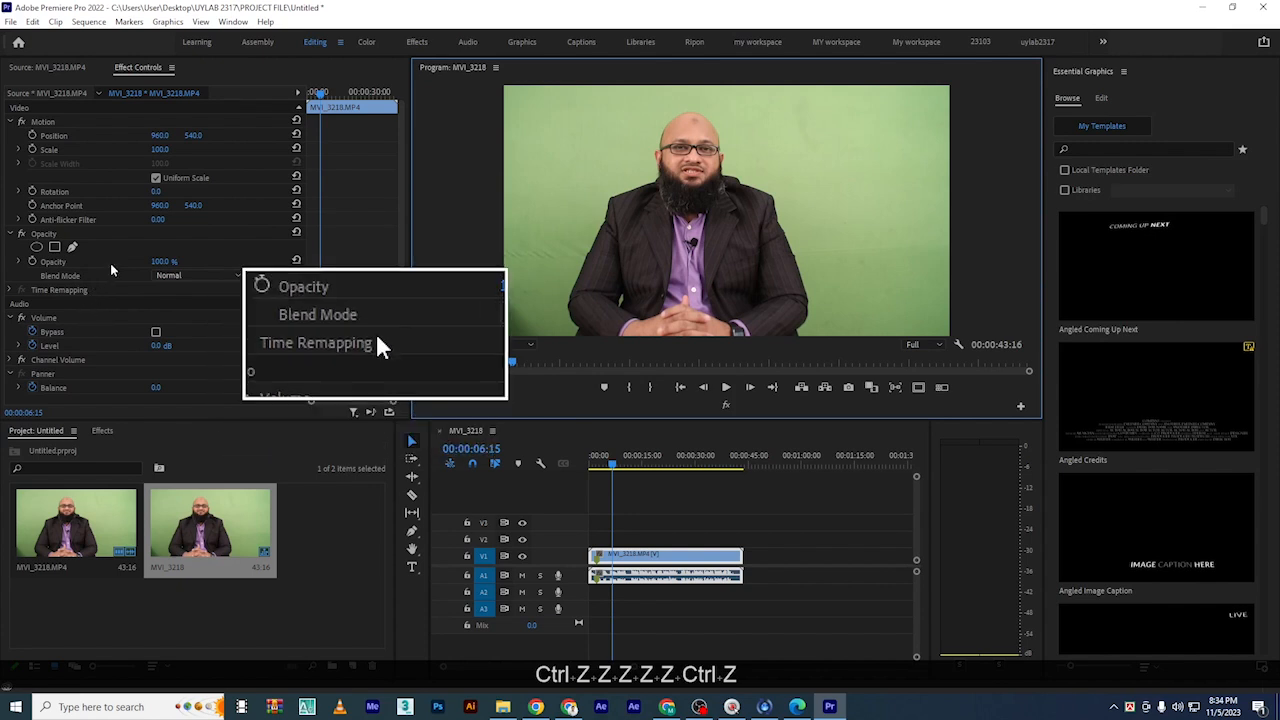
Draw a closed opacity mask with the Pen tool around the man, with curved sides and its lower corners extended below the frame
left_click(72, 246)
left_click(669, 92)
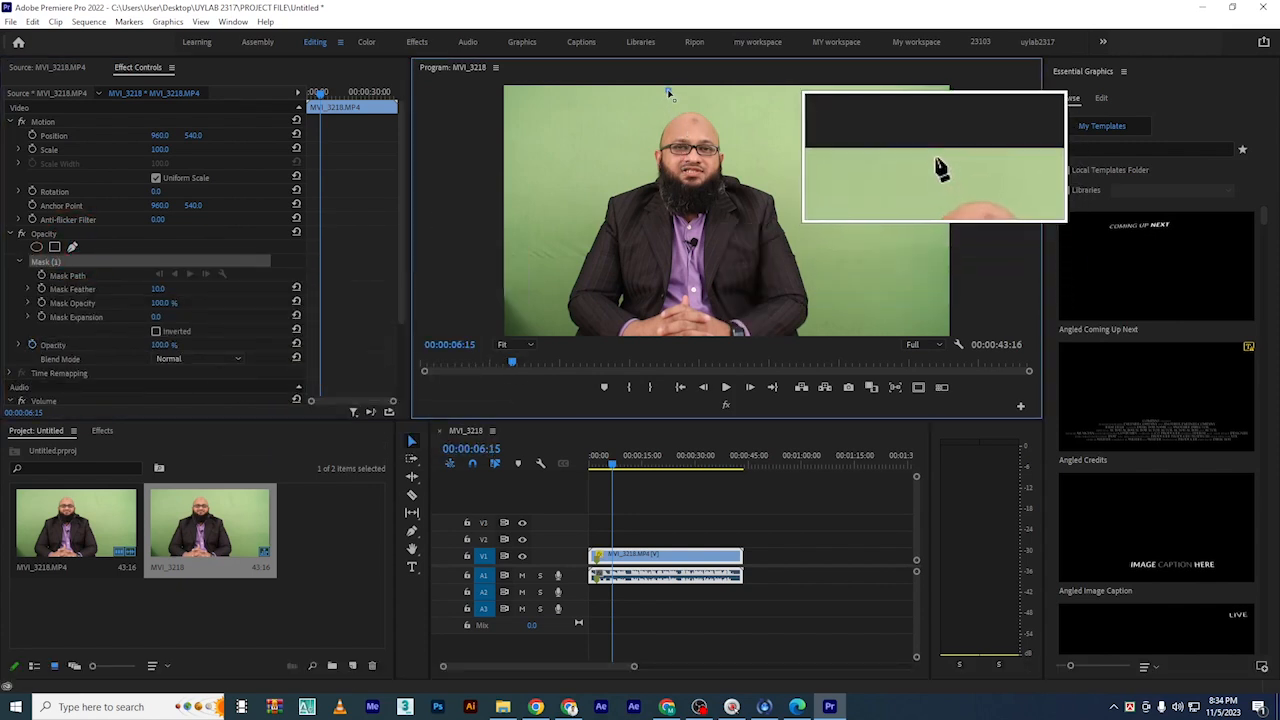
left_click_drag(555, 265, 548, 355)
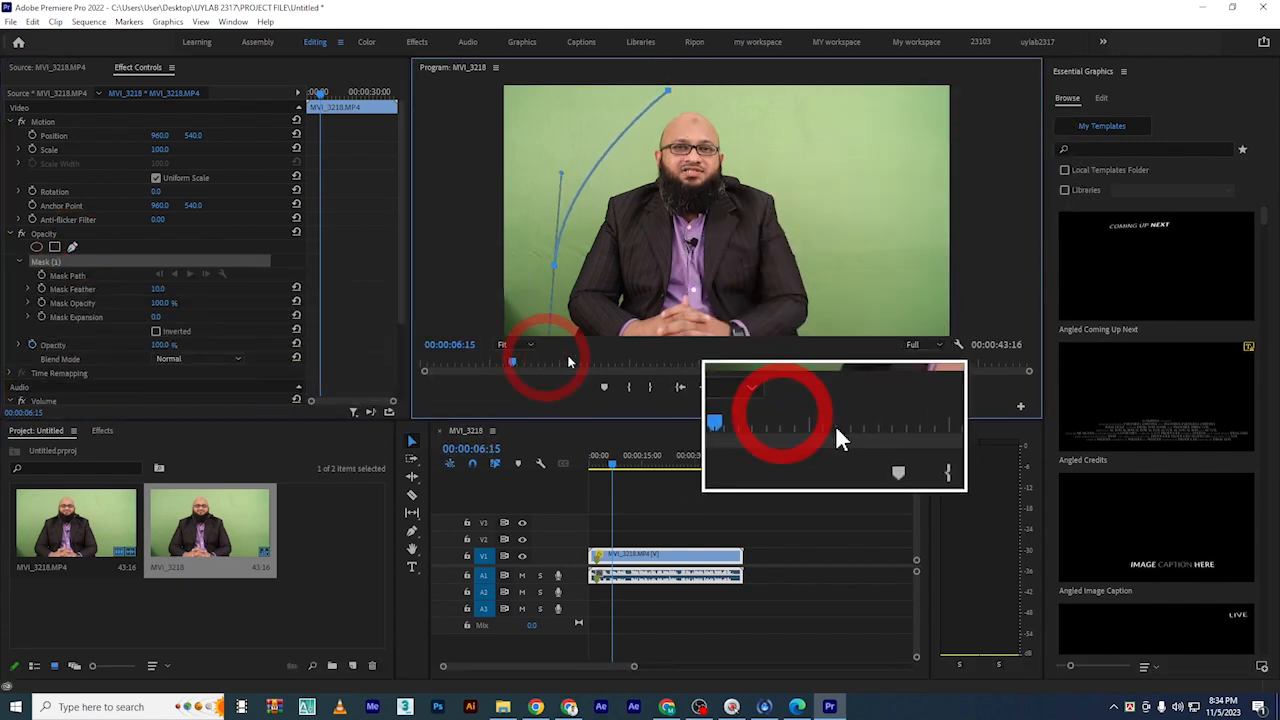
scroll(614, 270, "down", 2)
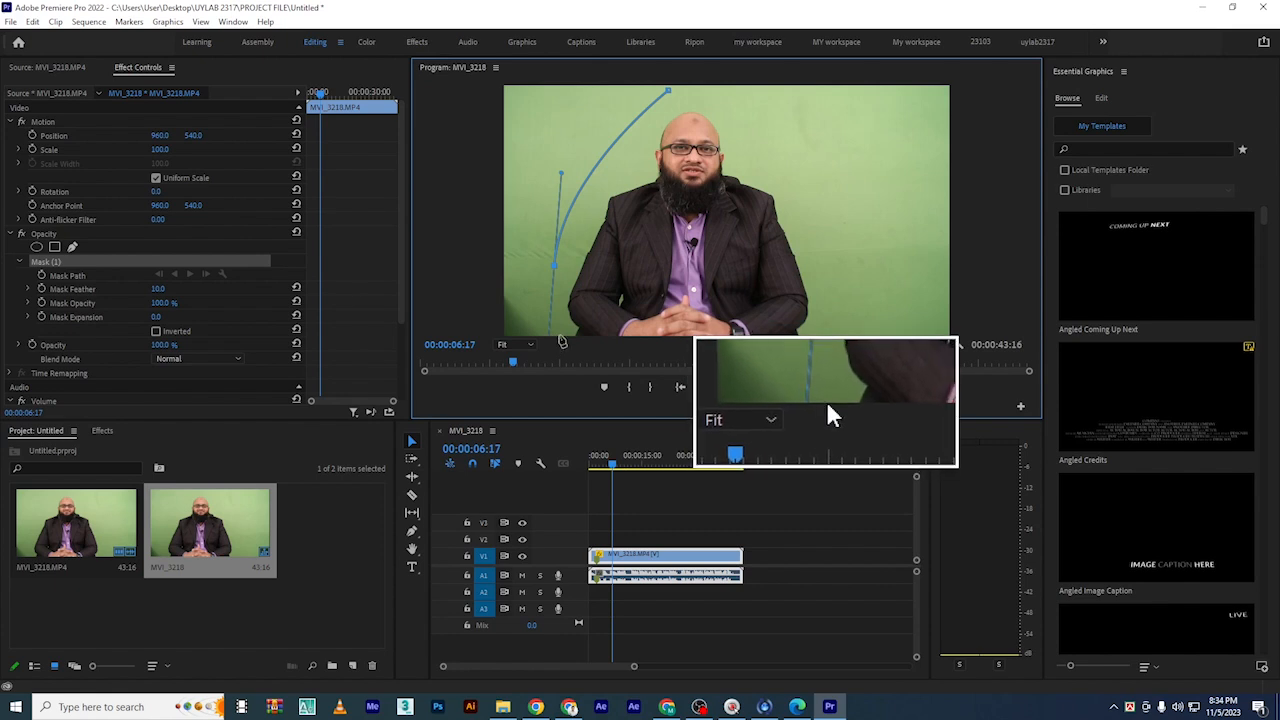
left_click(827, 333)
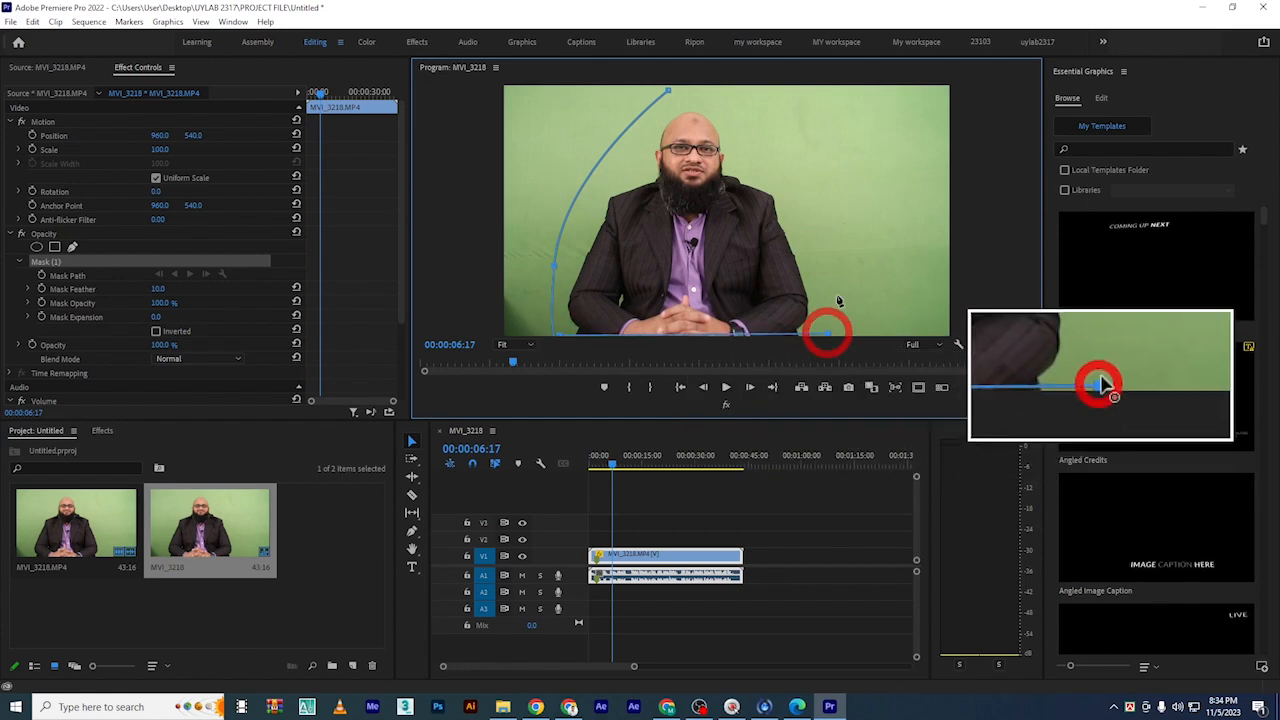
left_click_drag(800, 178, 753, 121)
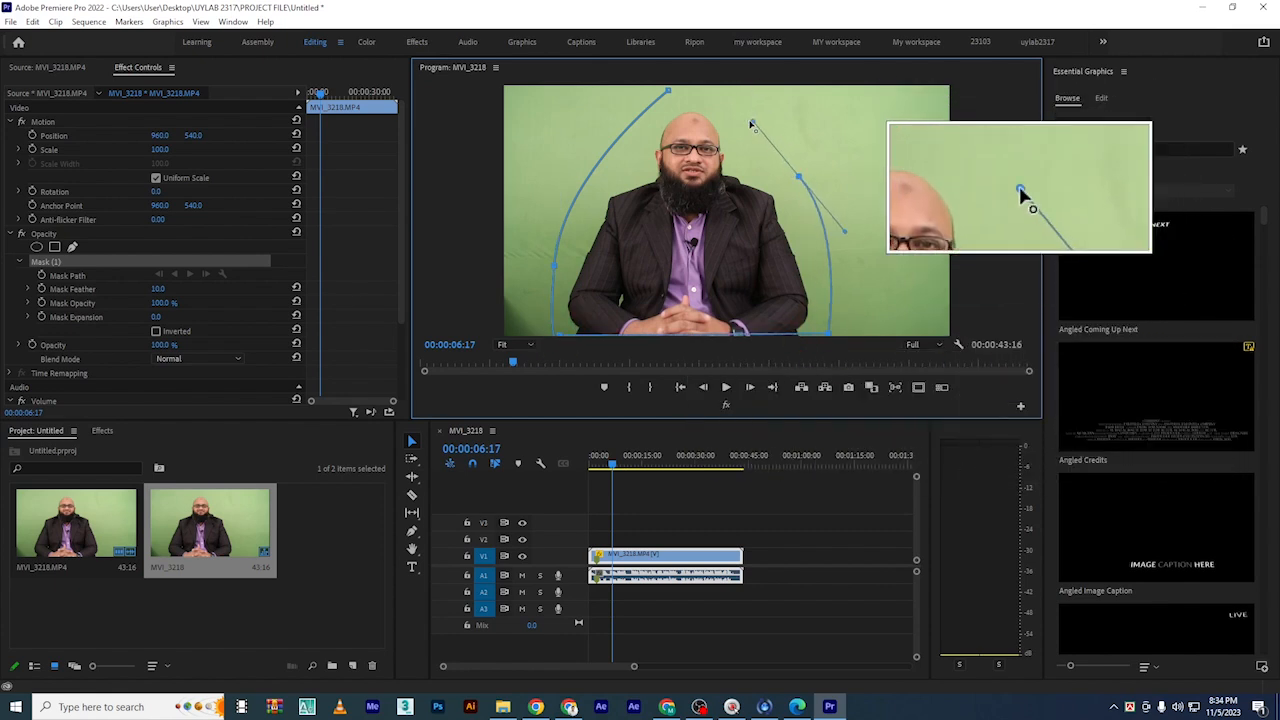
left_click(669, 93)
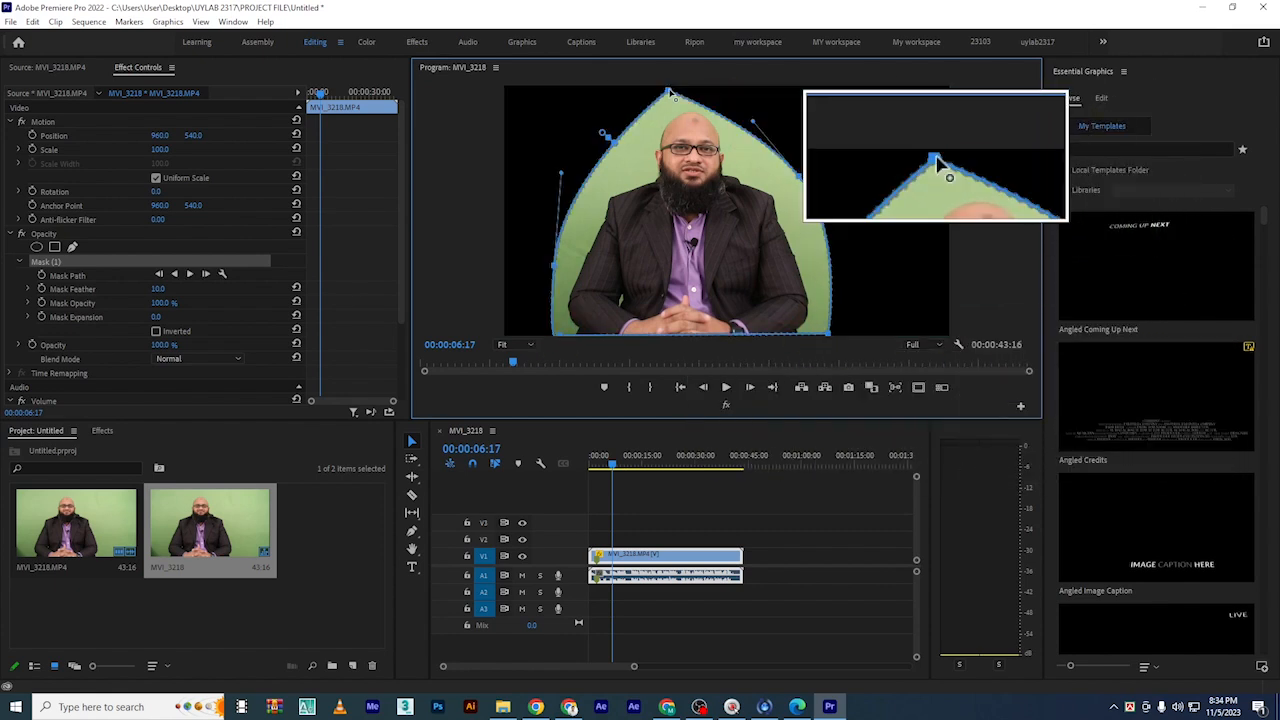
left_click(555, 336)
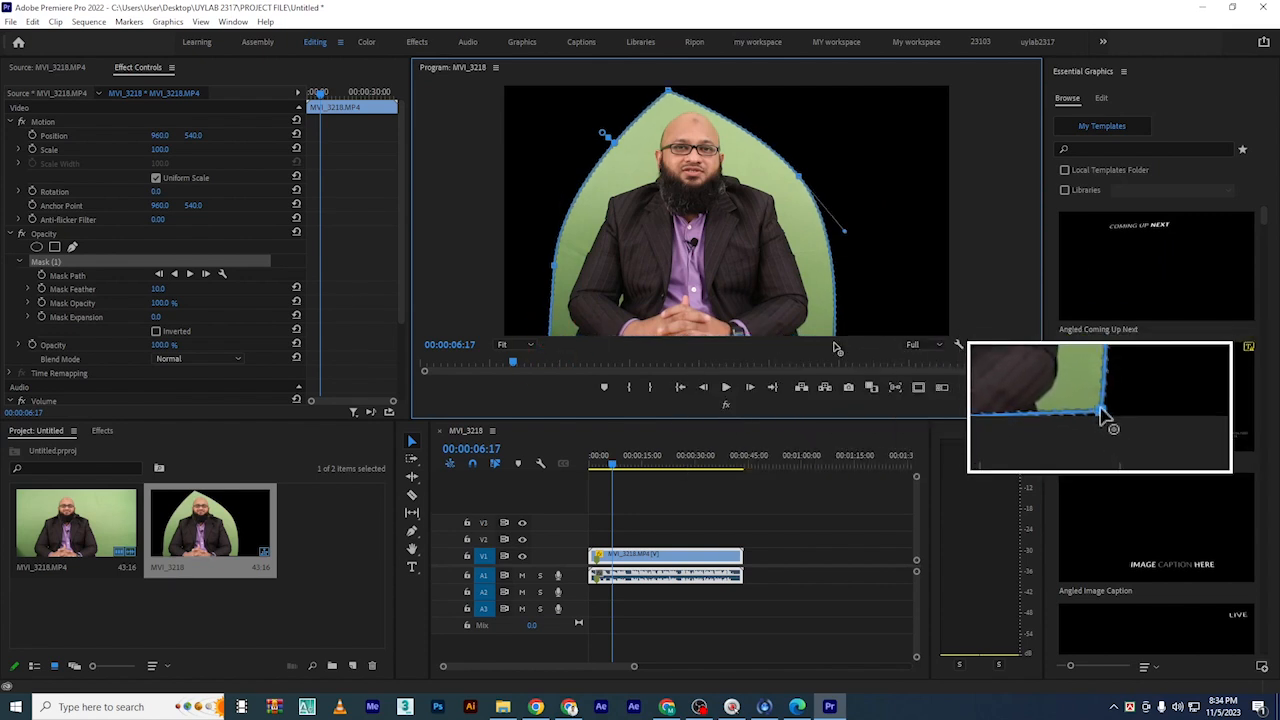
left_click(837, 347)
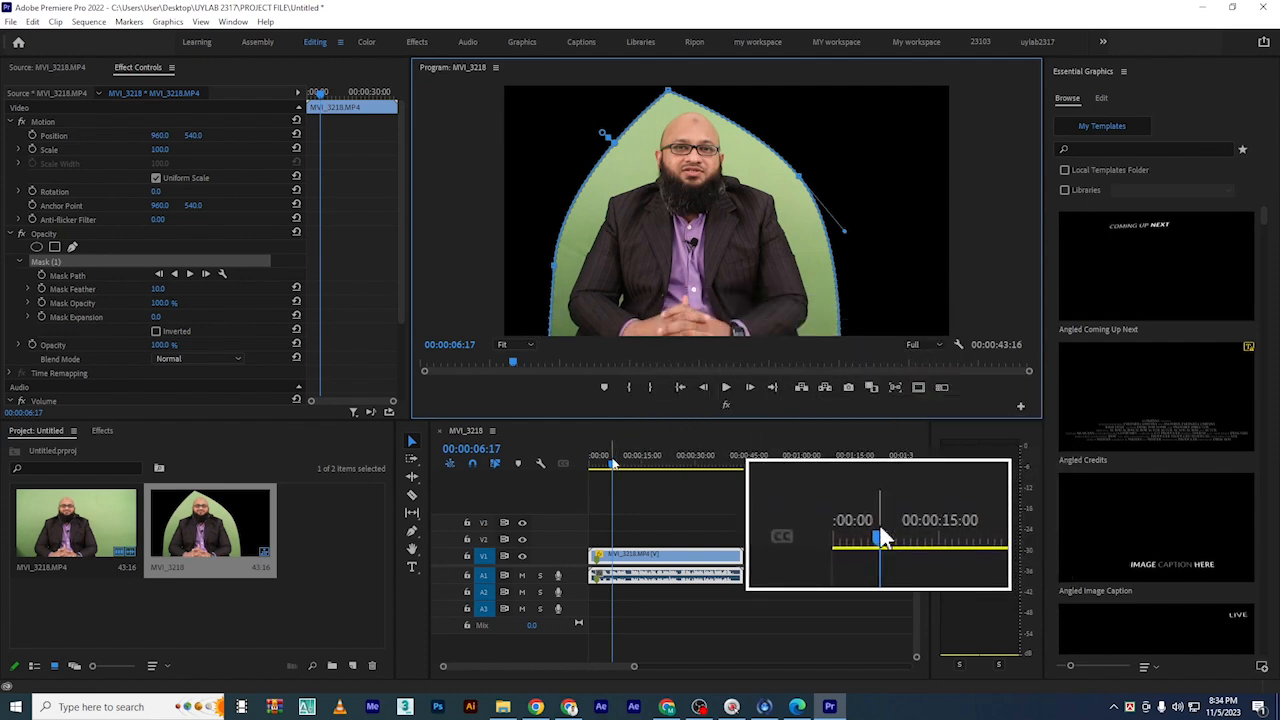
At 00:00:05:16, set the masked clip's horizontal position to 1033 and move its video to track V2
mouse_move(613, 463)
left_mouse_down()
mouse_move(590, 464)
mouse_move(646, 470)
mouse_move(608, 464)
left_mouse_up()
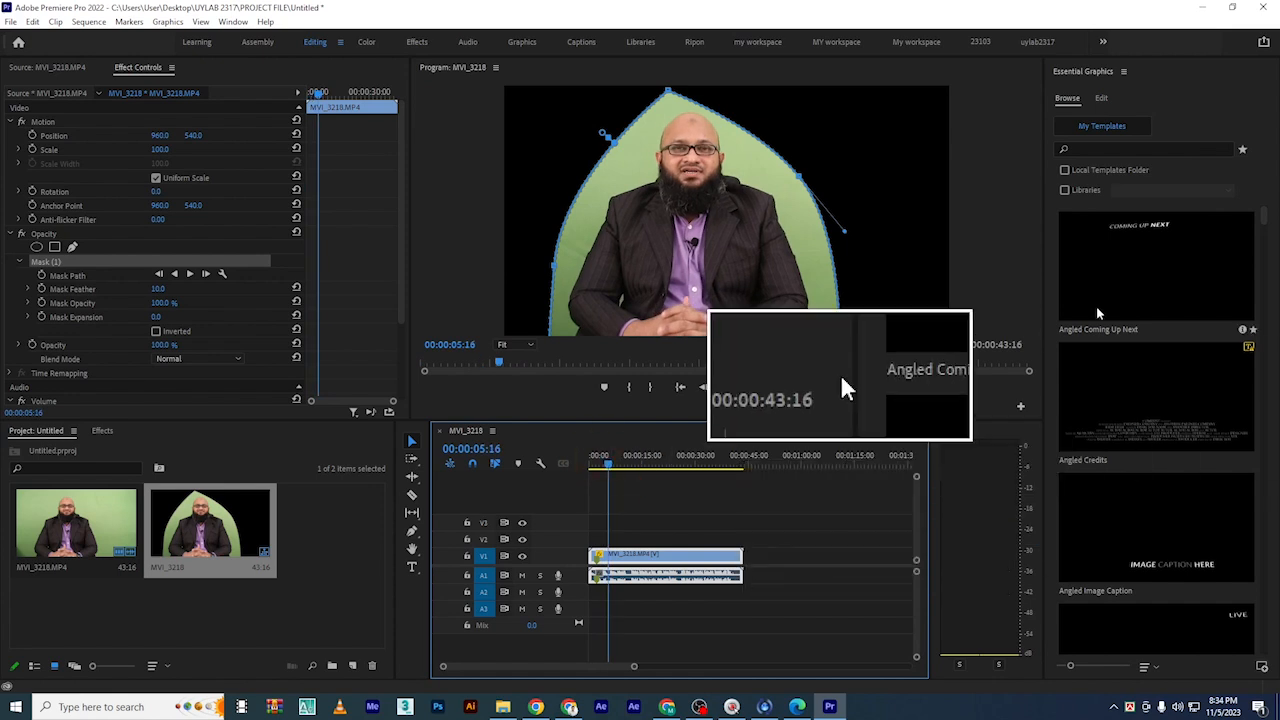
left_click_drag(160, 135, 195, 136)
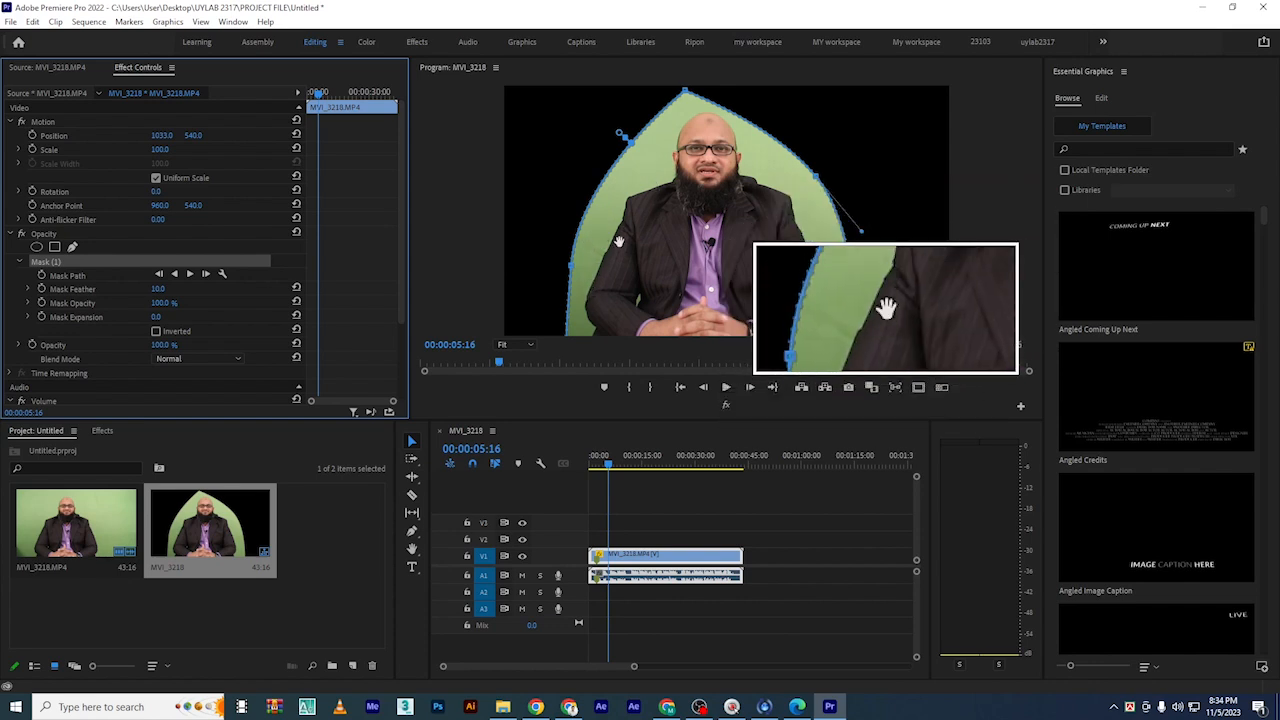
left_click_drag(628, 560, 627, 539)
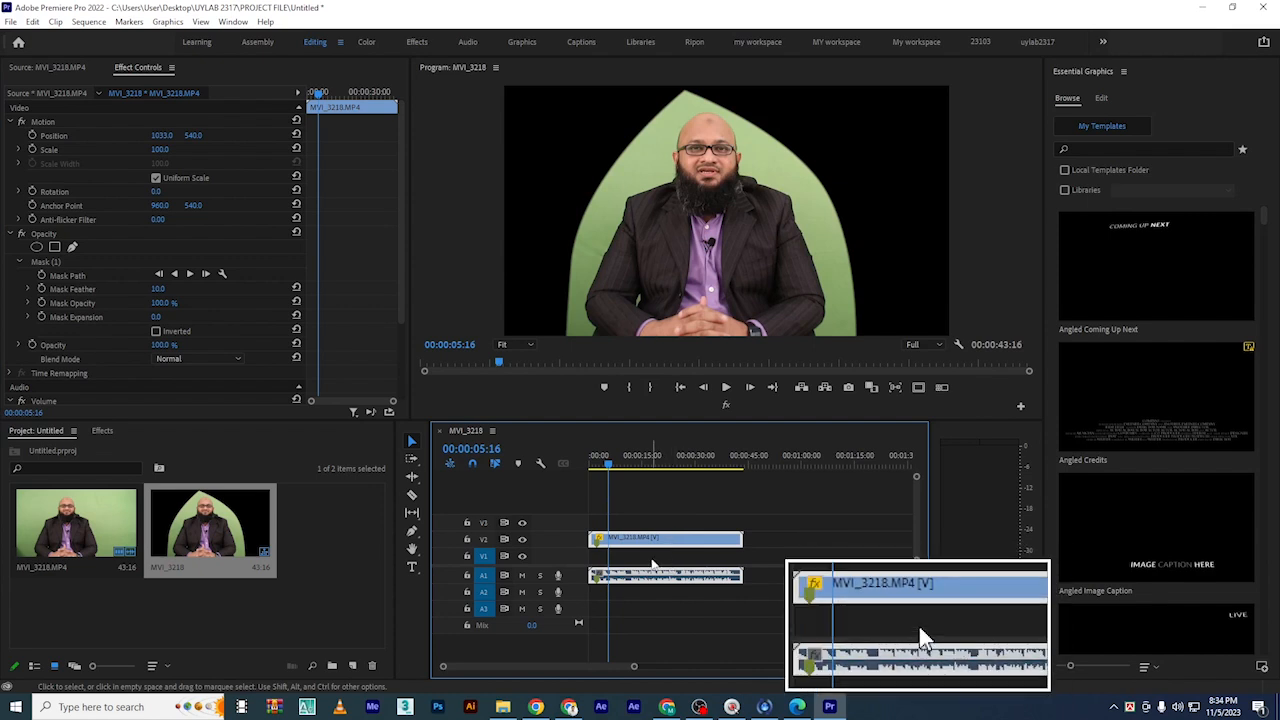
left_click(652, 566)
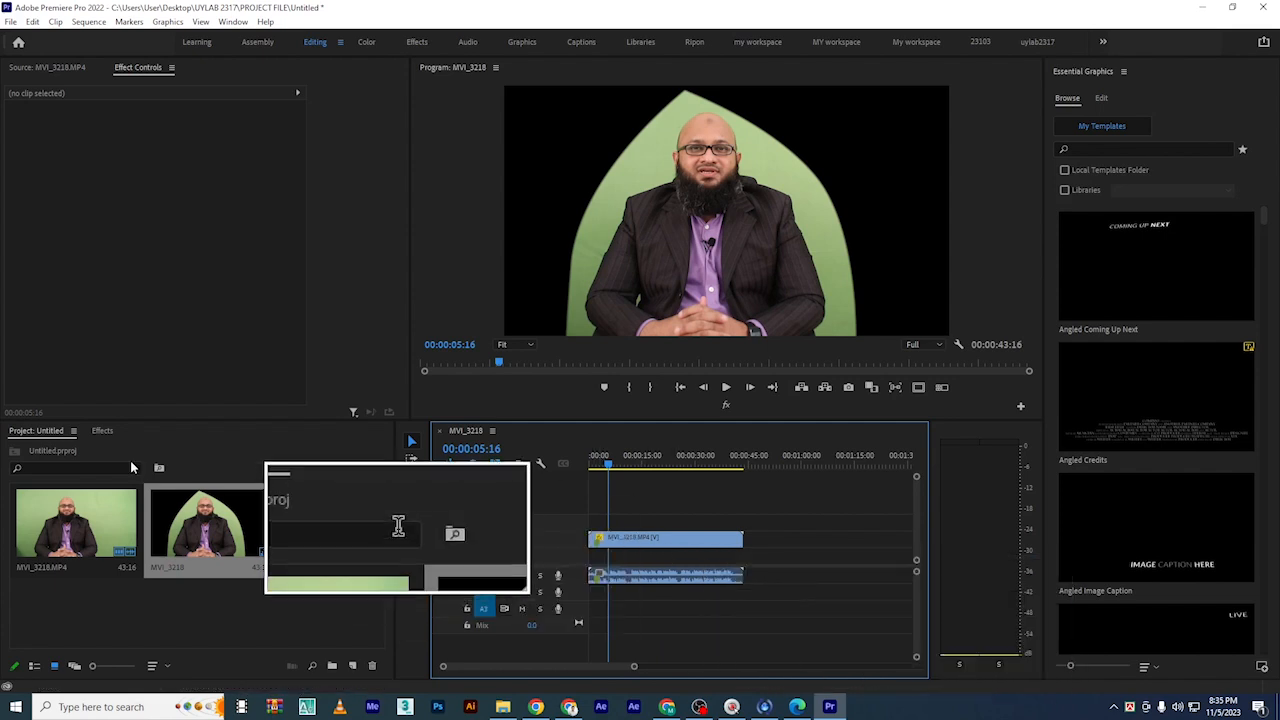
Search the effects for "ultra" and apply the Ultra Key effect to the MVI_3218.MP4 clip on track V2
left_click(102, 431)
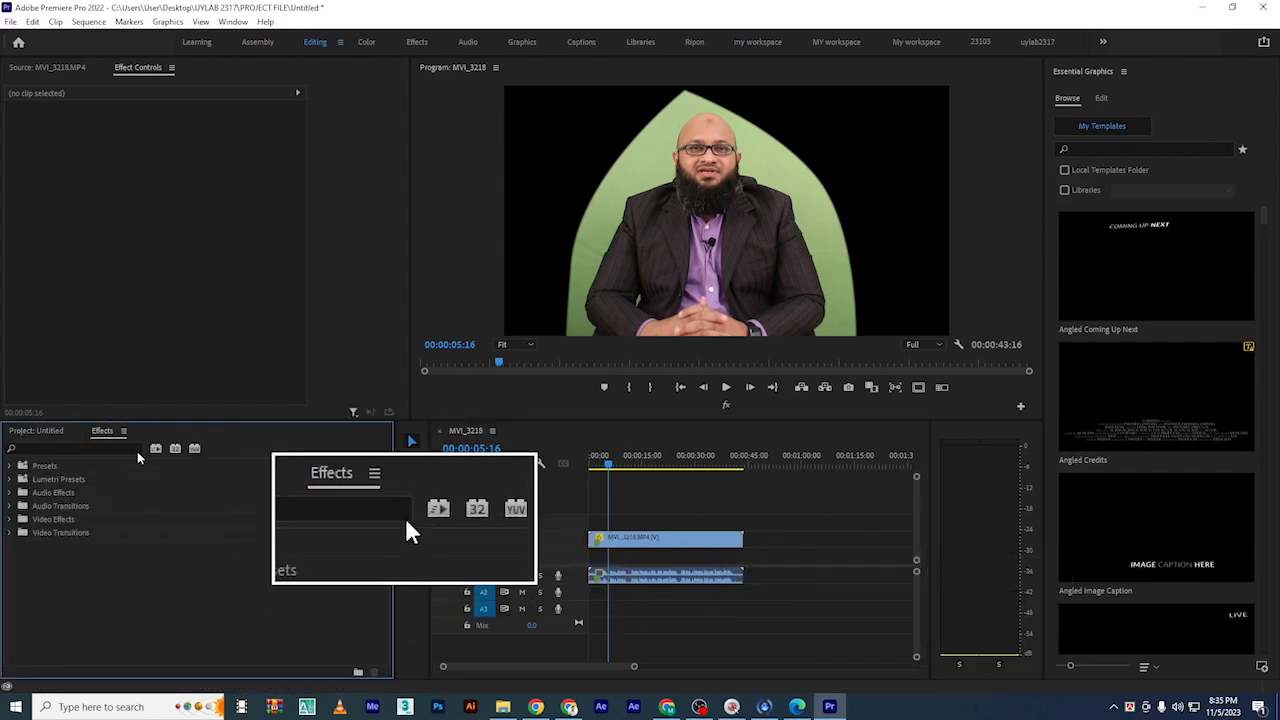
type("u")
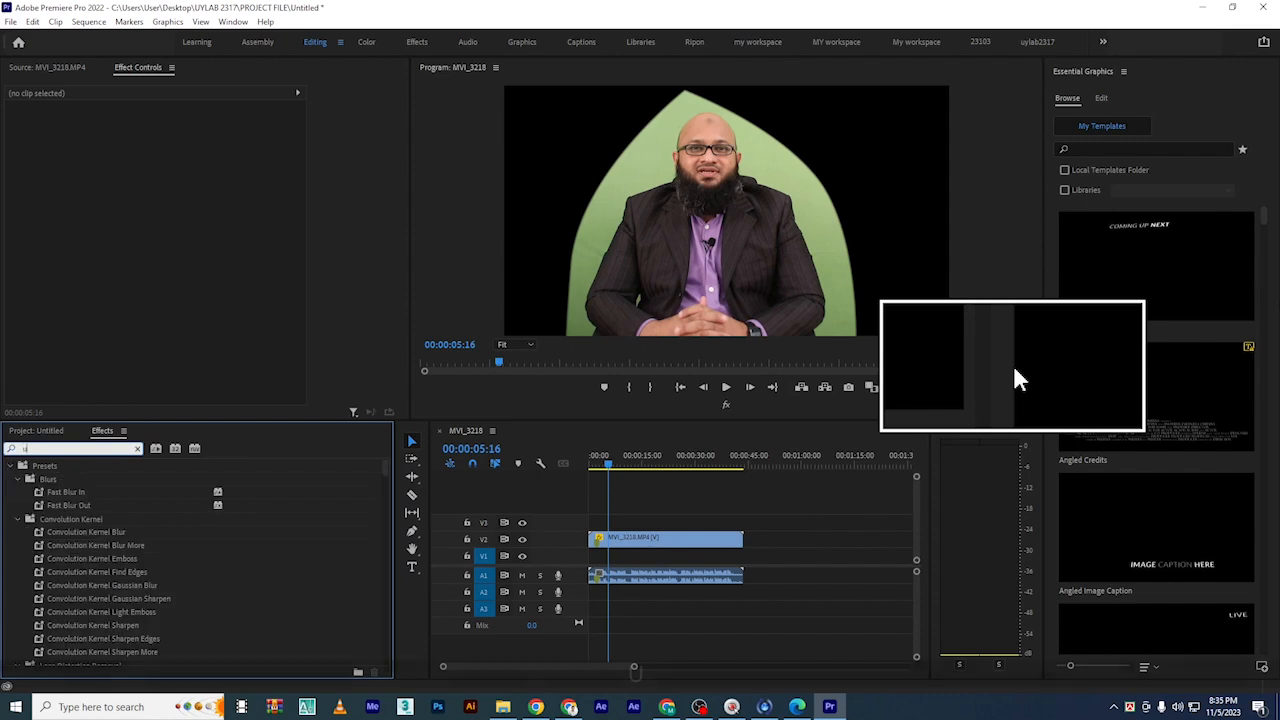
type("ltra")
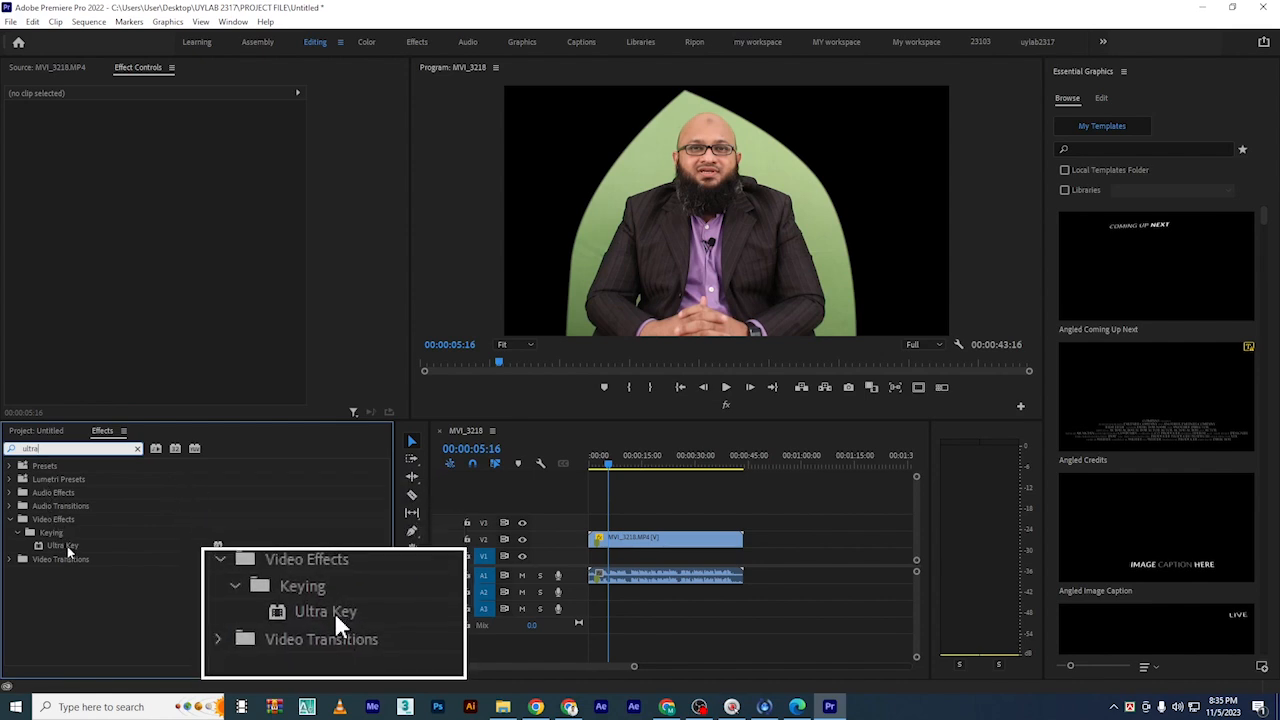
left_click_drag(64, 549, 660, 538)
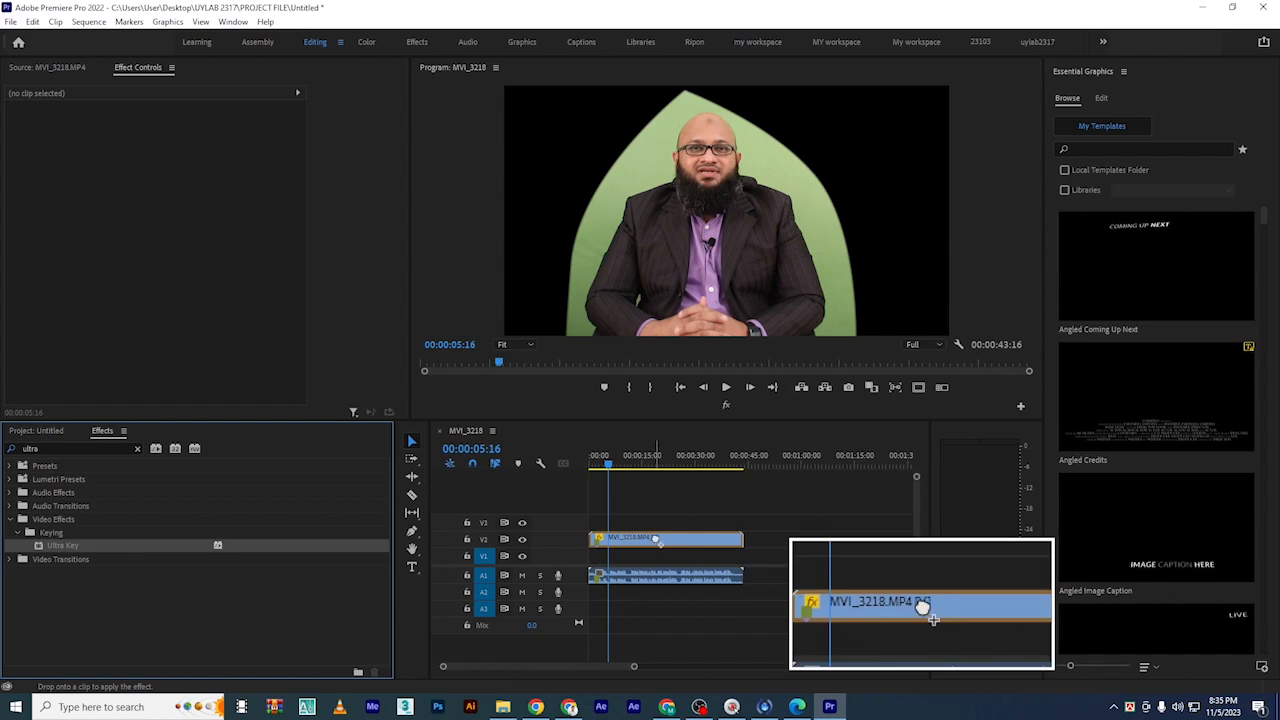
left_click(655, 541)
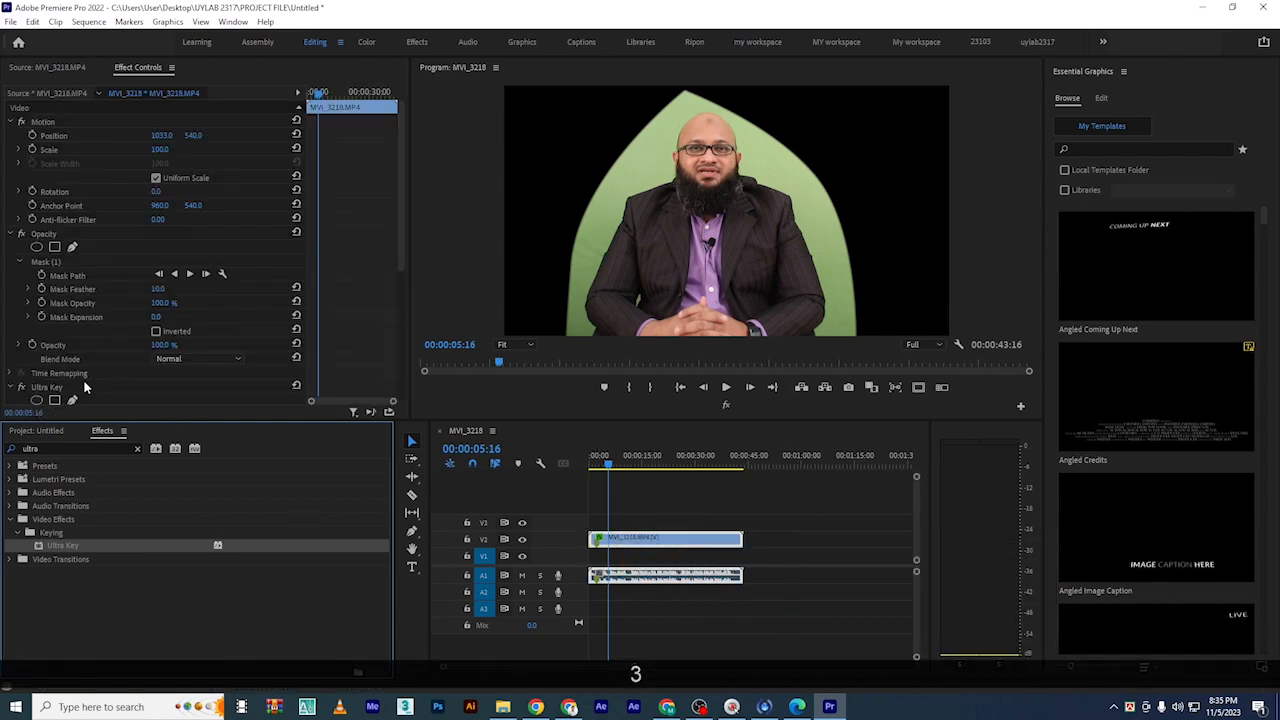
Collapse the clip's Opacity settings and sample the Ultra Key colour from the green background beside the man's shoulder
left_click(11, 233)
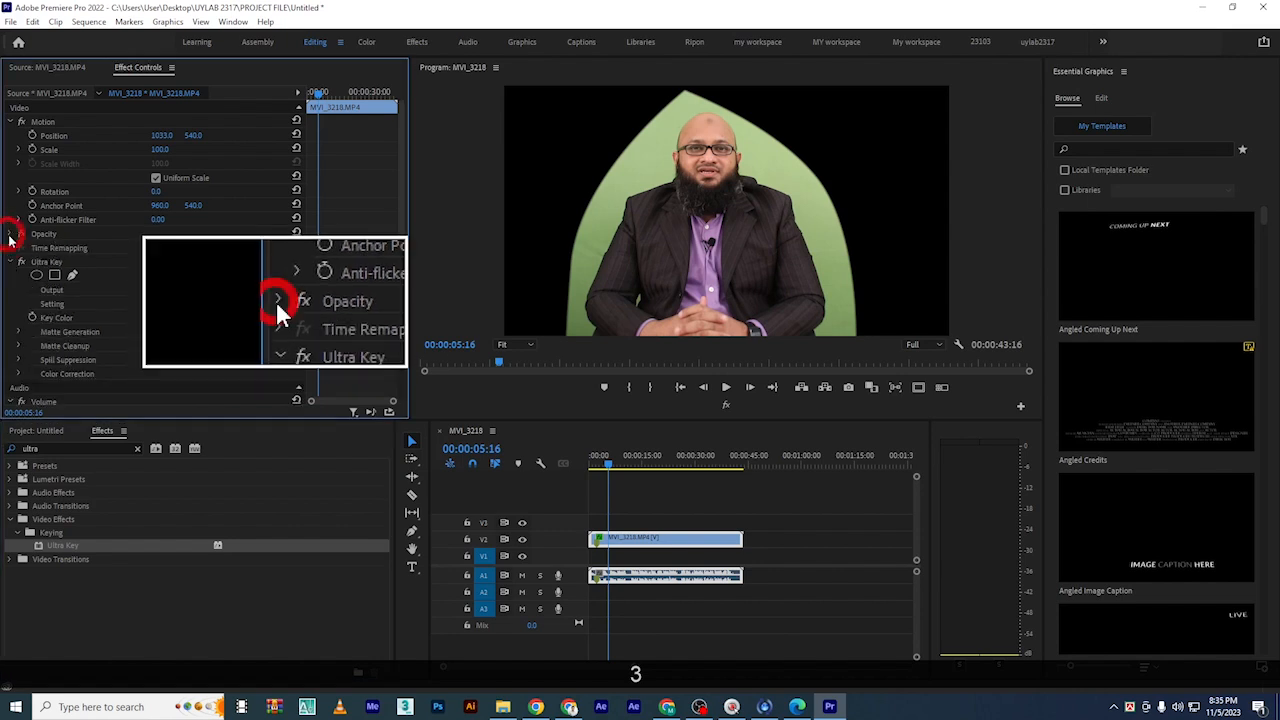
left_click(10, 261)
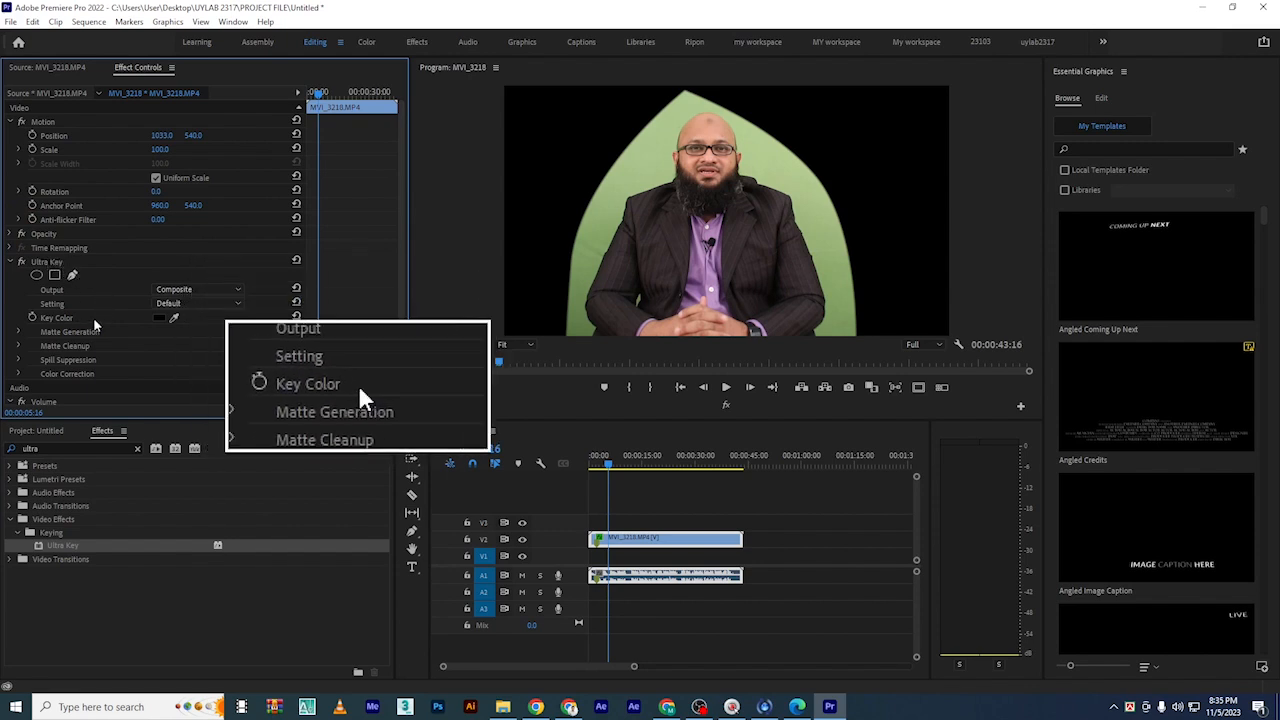
left_click(174, 312)
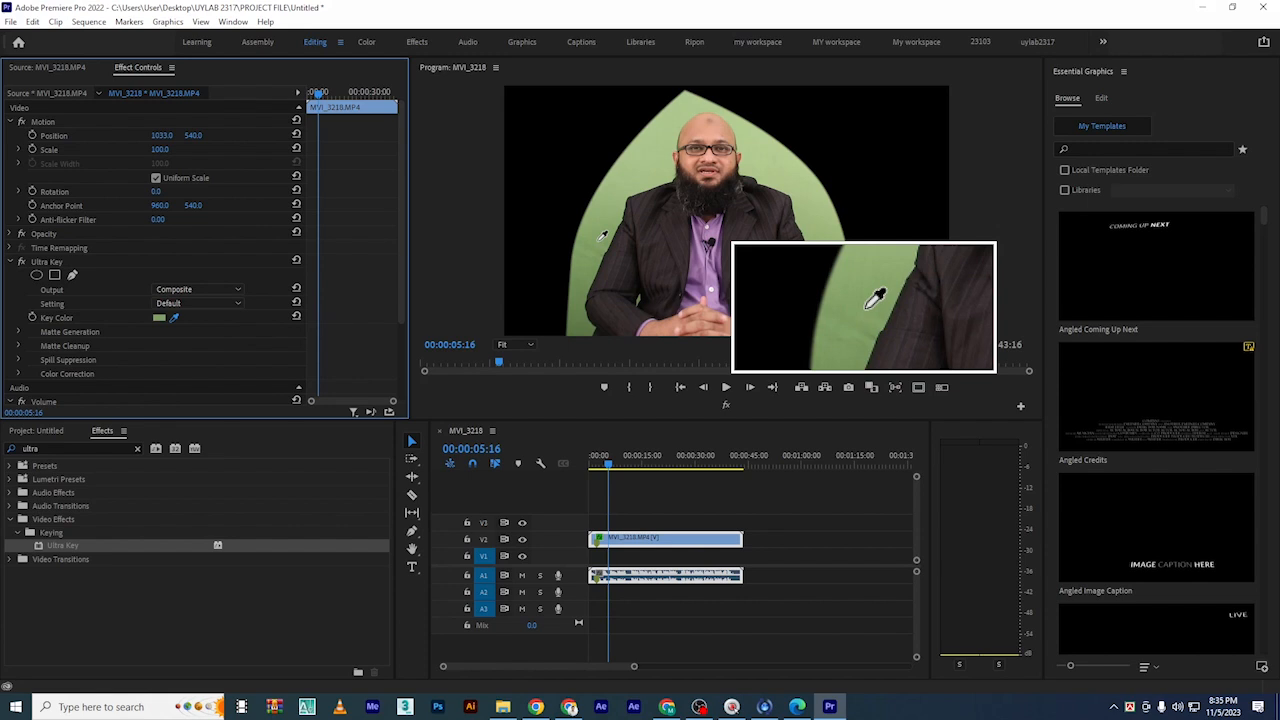
left_click(600, 238)
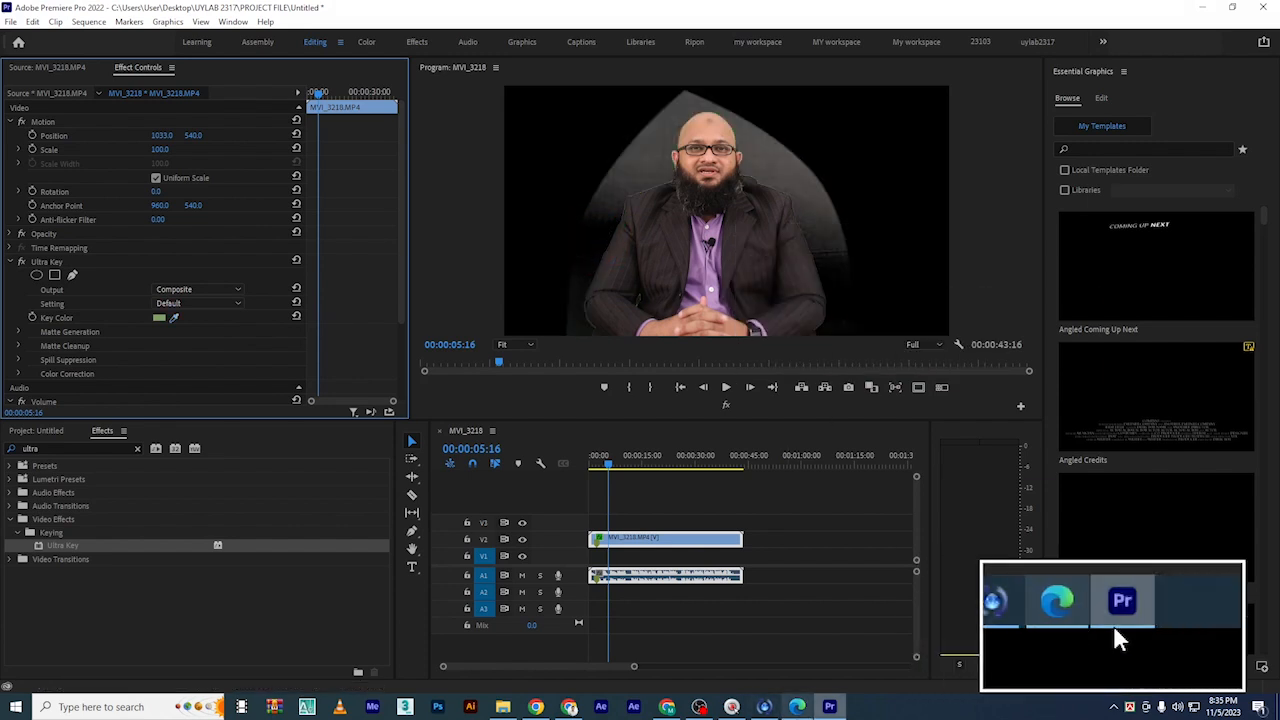
Switch to Google Meet, look through the participant list to its end, and return to Premiere Pro
left_click(667, 706)
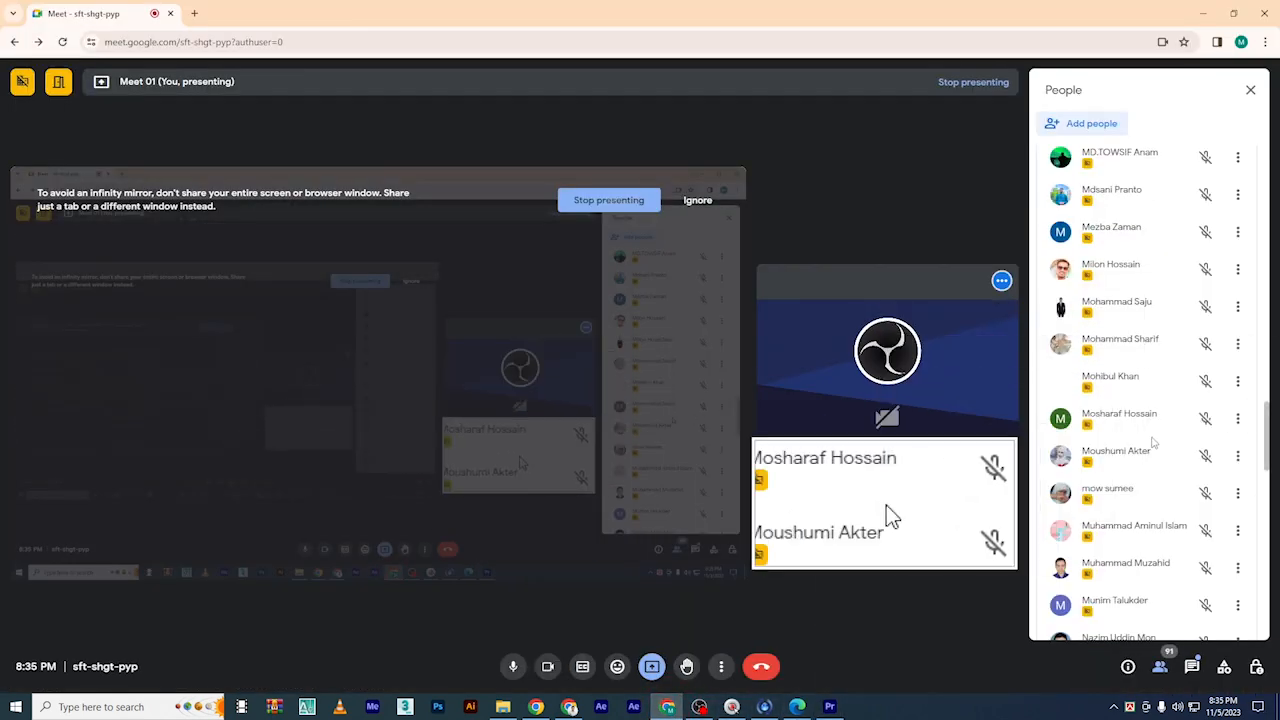
scroll(1165, 380, "down", 5)
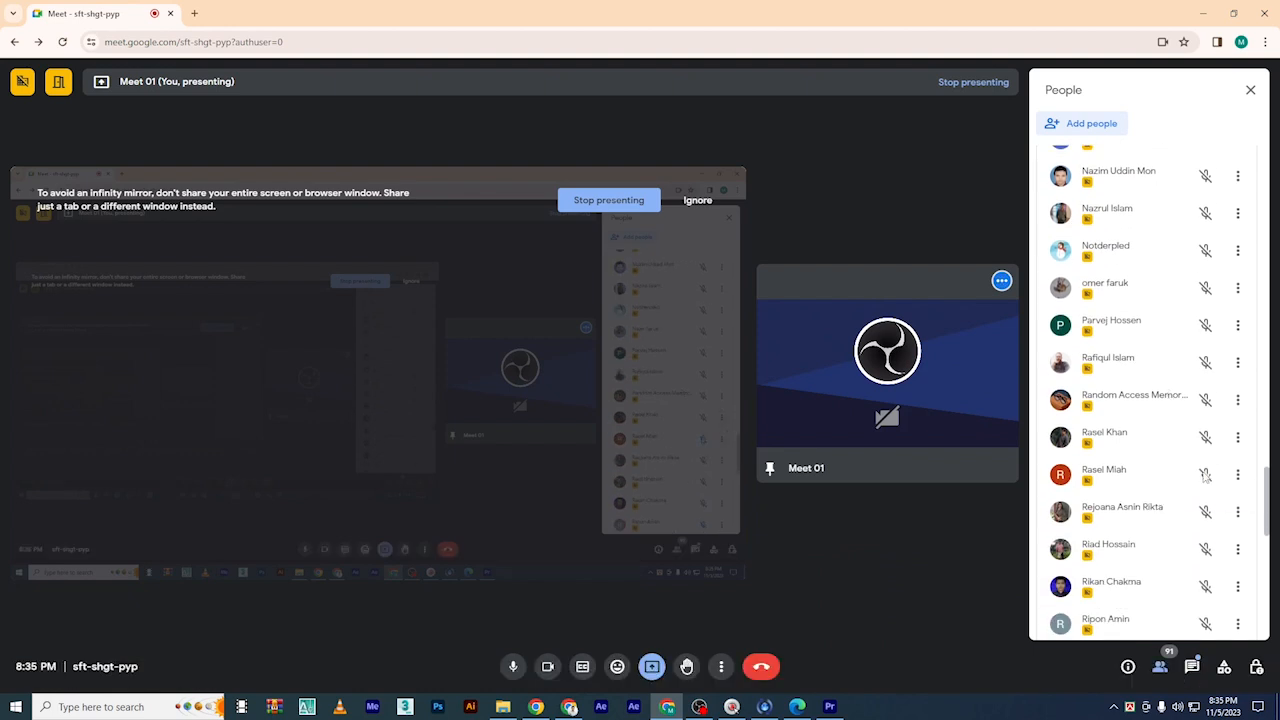
scroll(1167, 455, "down", 4)
scroll(1167, 455, "down", 4)
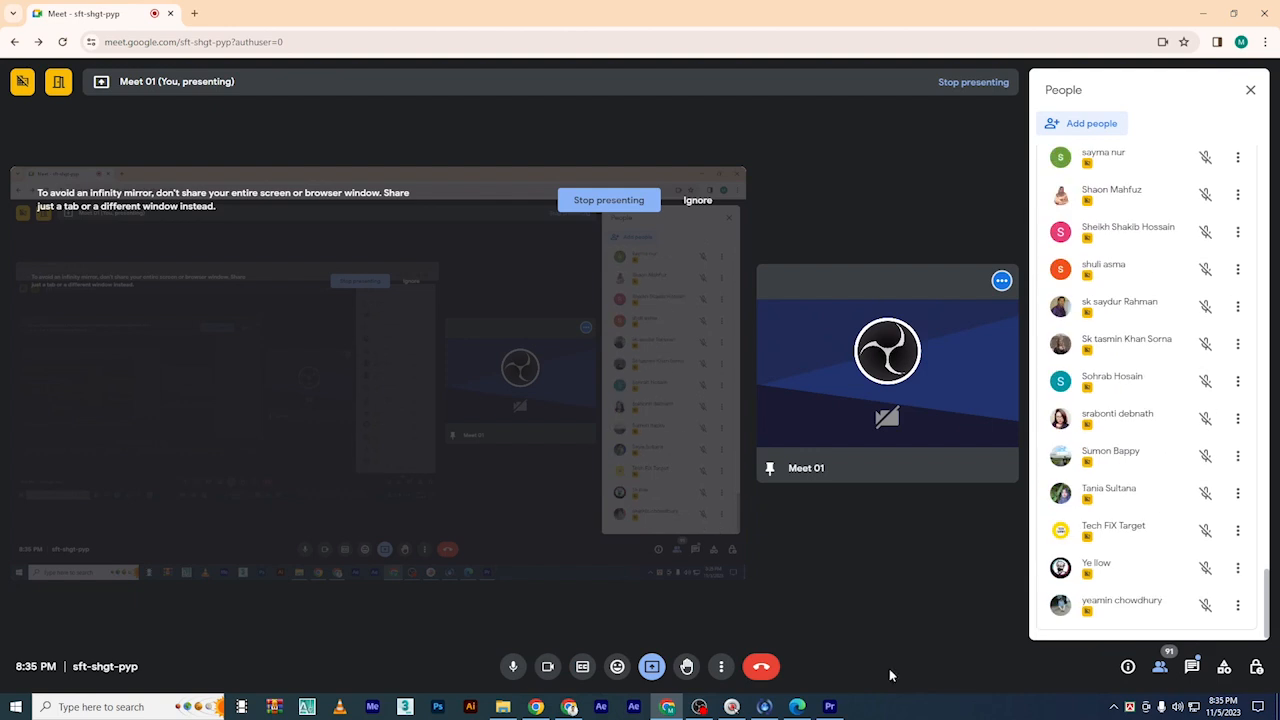
left_click(833, 707)
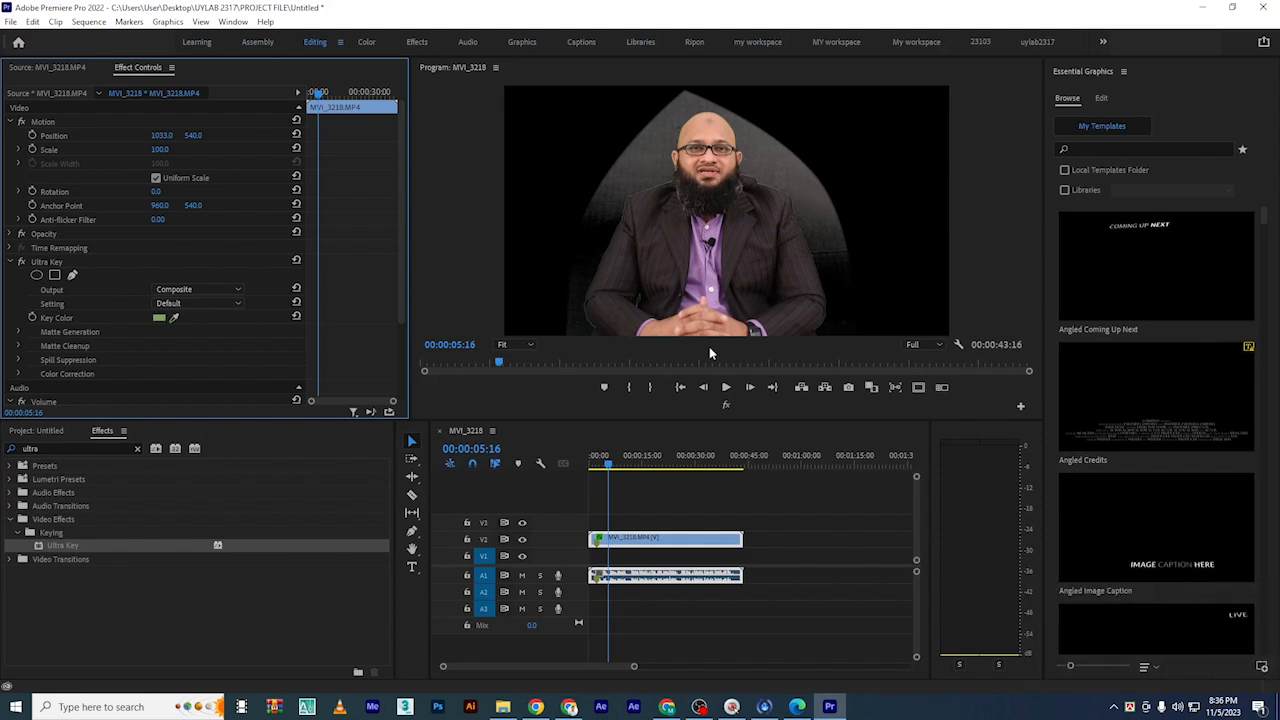
Resample the Ultra Key colour, first from the darker green near the man's elbow and finally from the lighter green beside his head
left_click(176, 321)
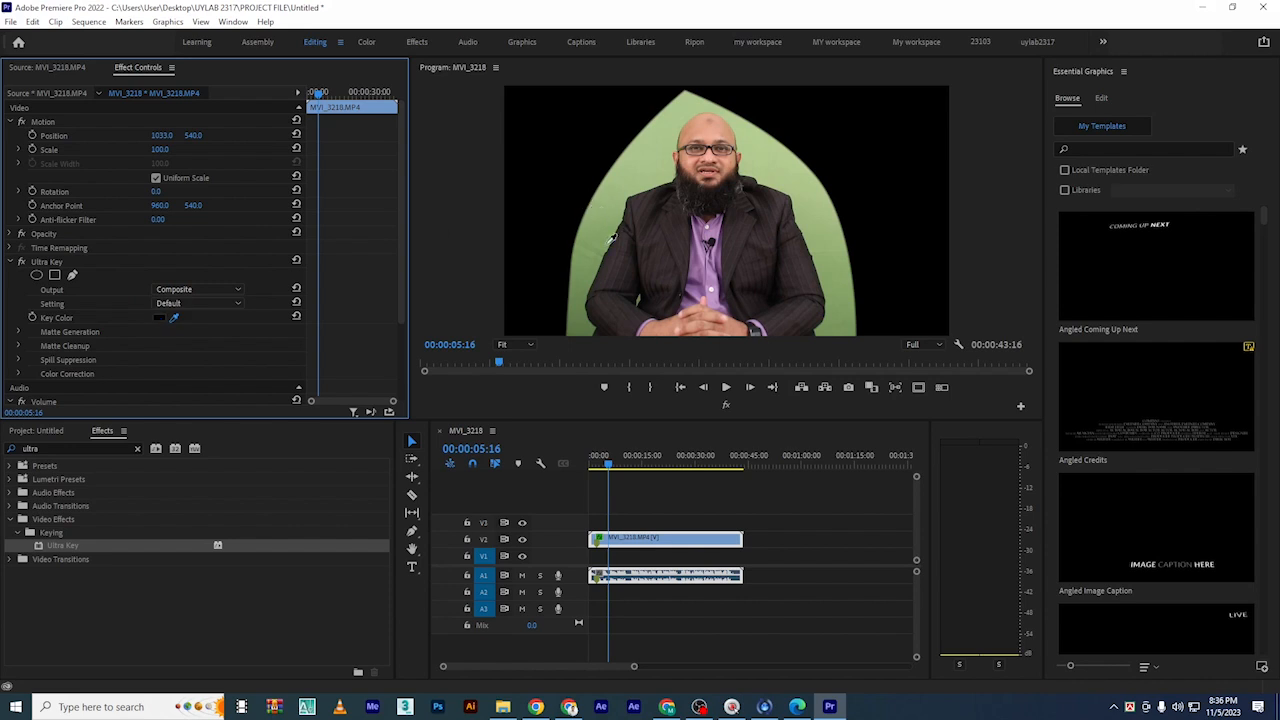
left_click(576, 325)
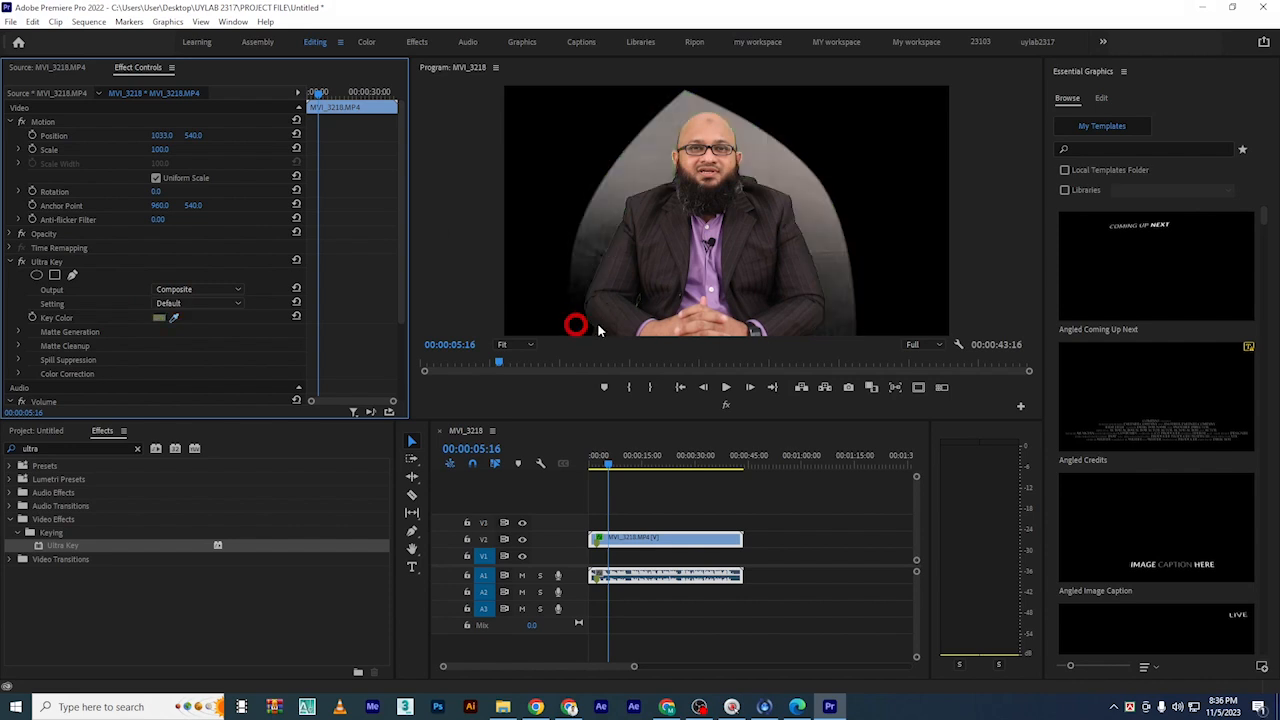
left_click(176, 321)
left_click(642, 163)
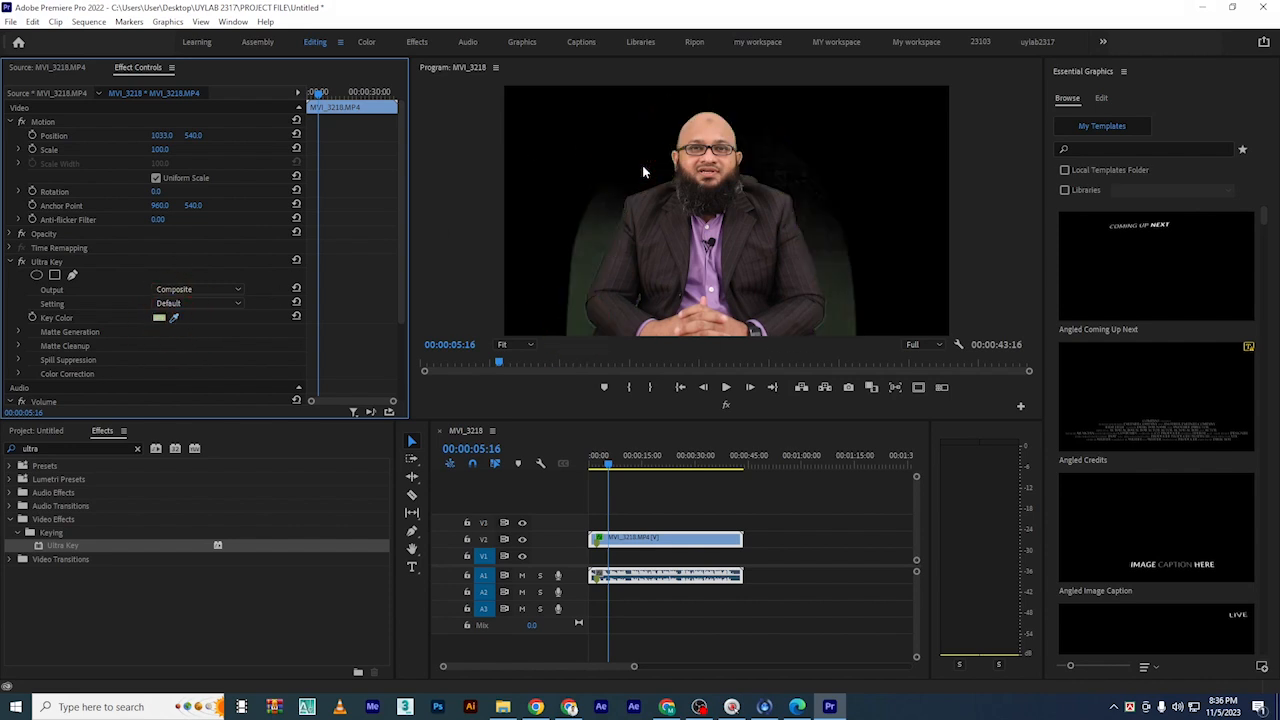
Resample the Ultra Key colour from several green areas around the man, ending with the darker green near the mask's lower edge beside his elbow
left_click(174, 317)
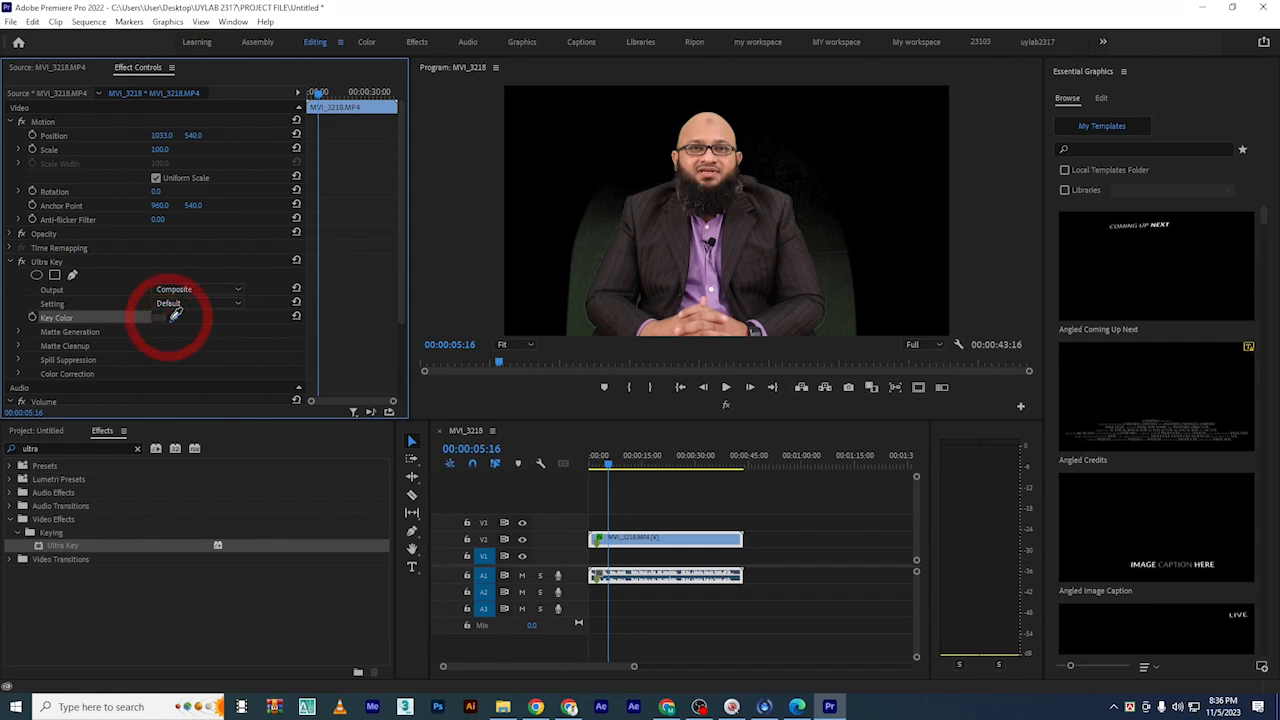
left_click(820, 235)
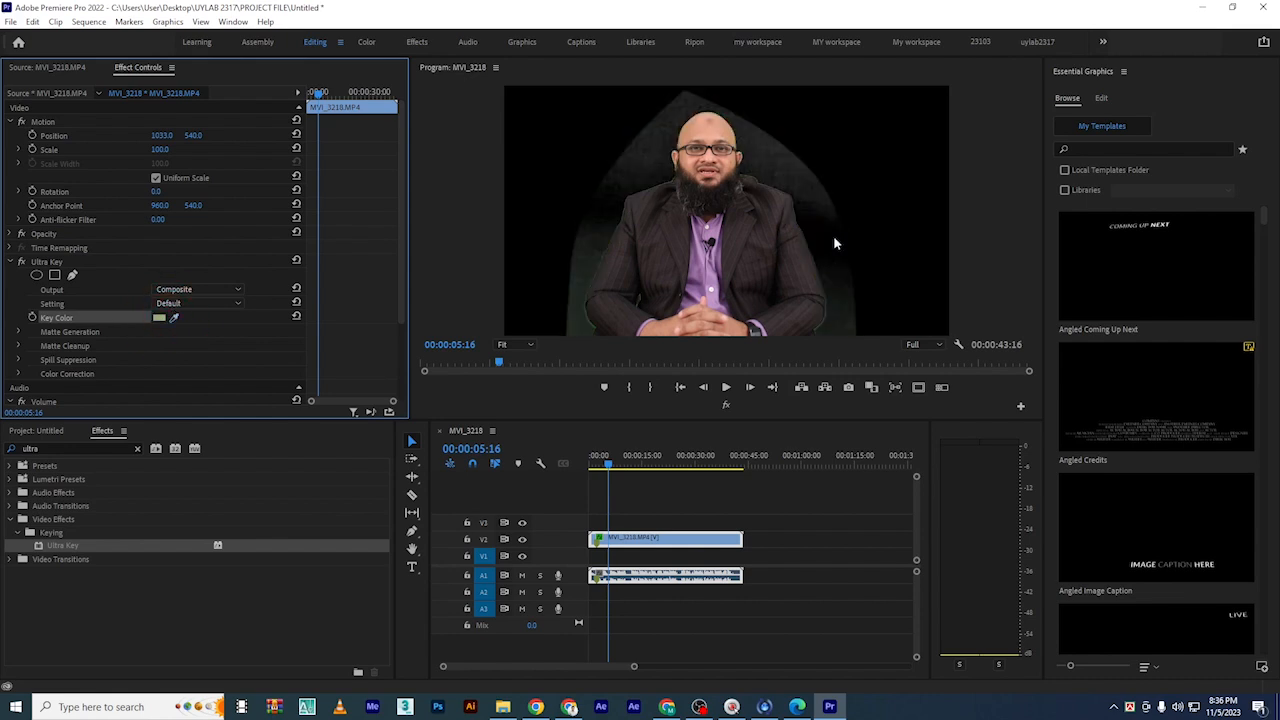
left_click(174, 317)
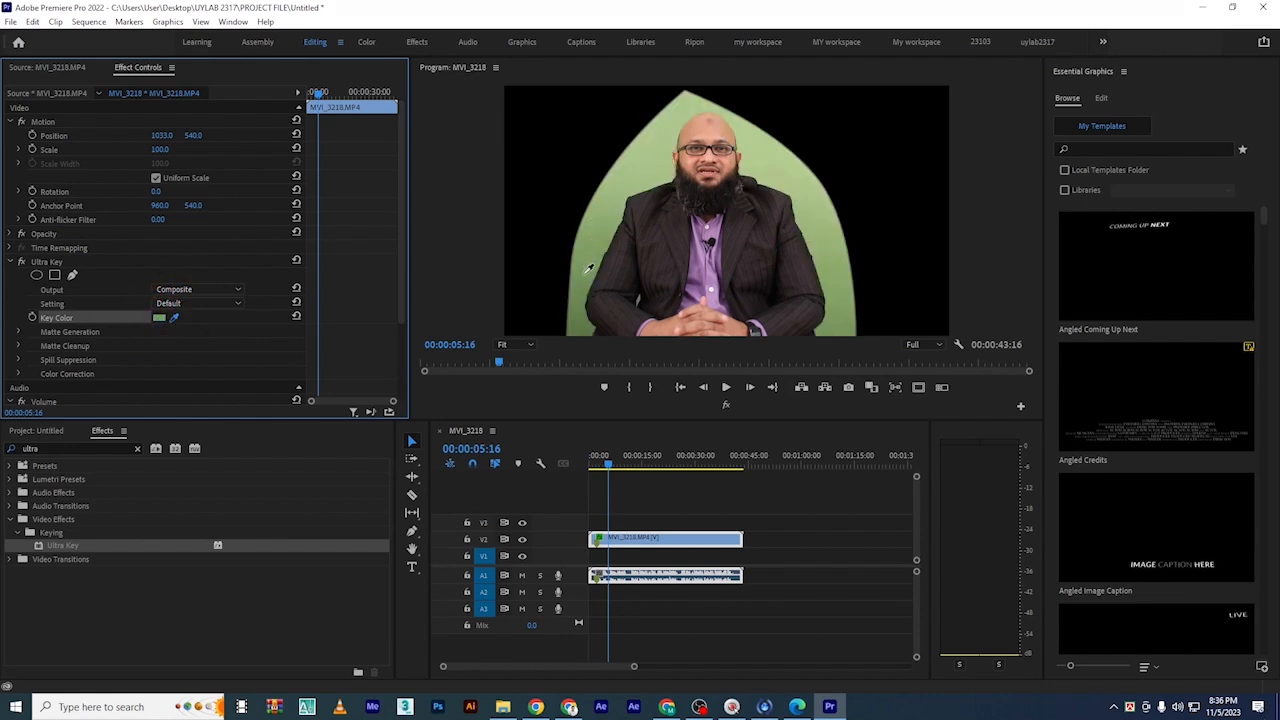
left_click(583, 277)
left_click(174, 317)
left_click(597, 235)
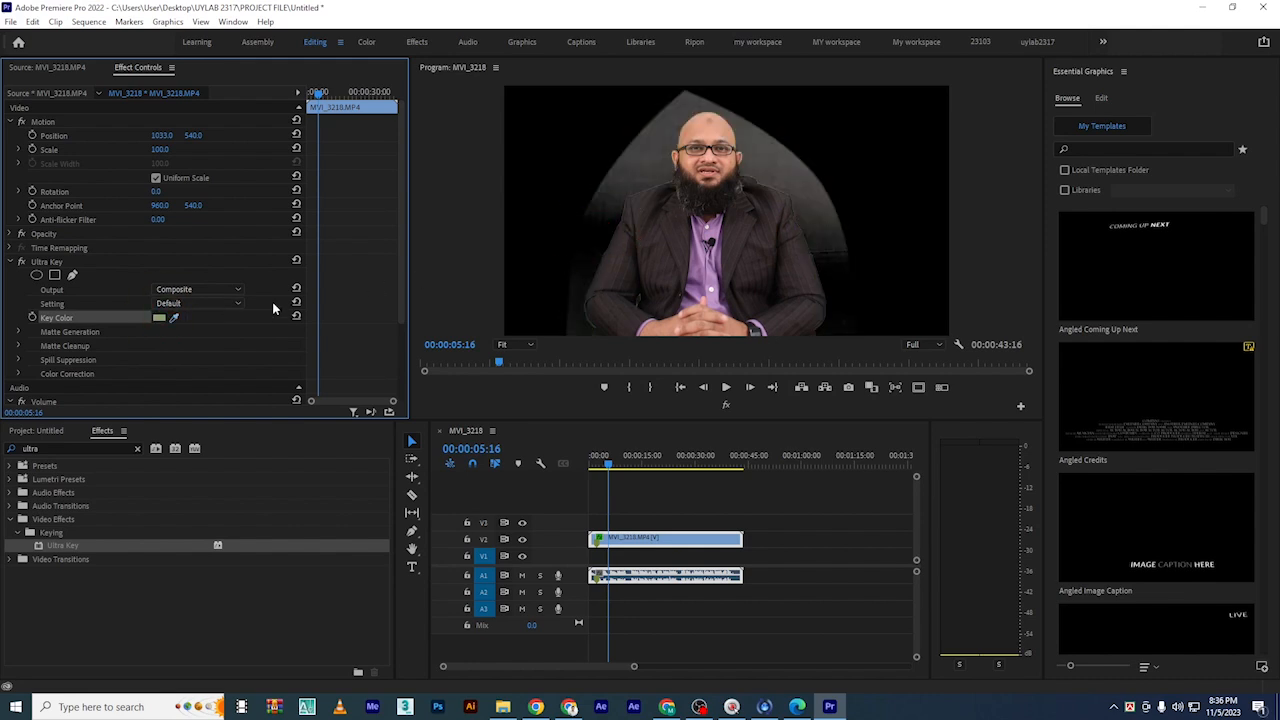
left_click(174, 317)
left_click(644, 178)
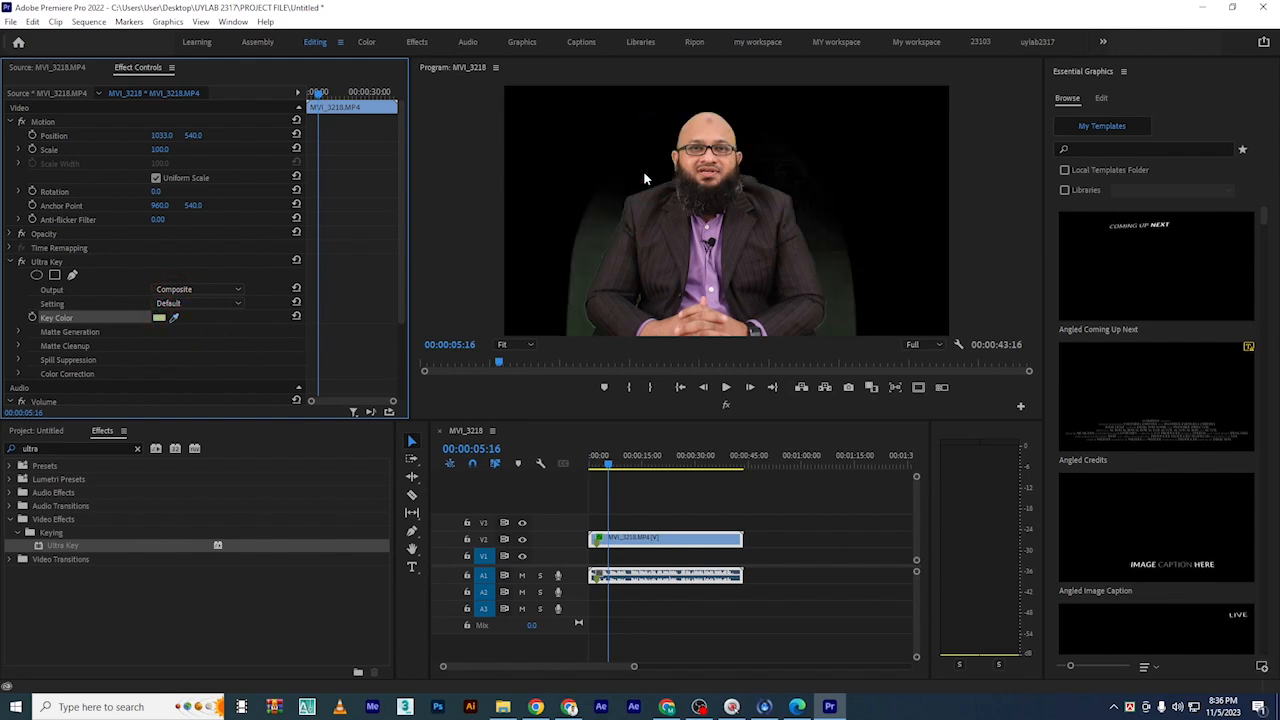
left_click(170, 318)
left_click(571, 277)
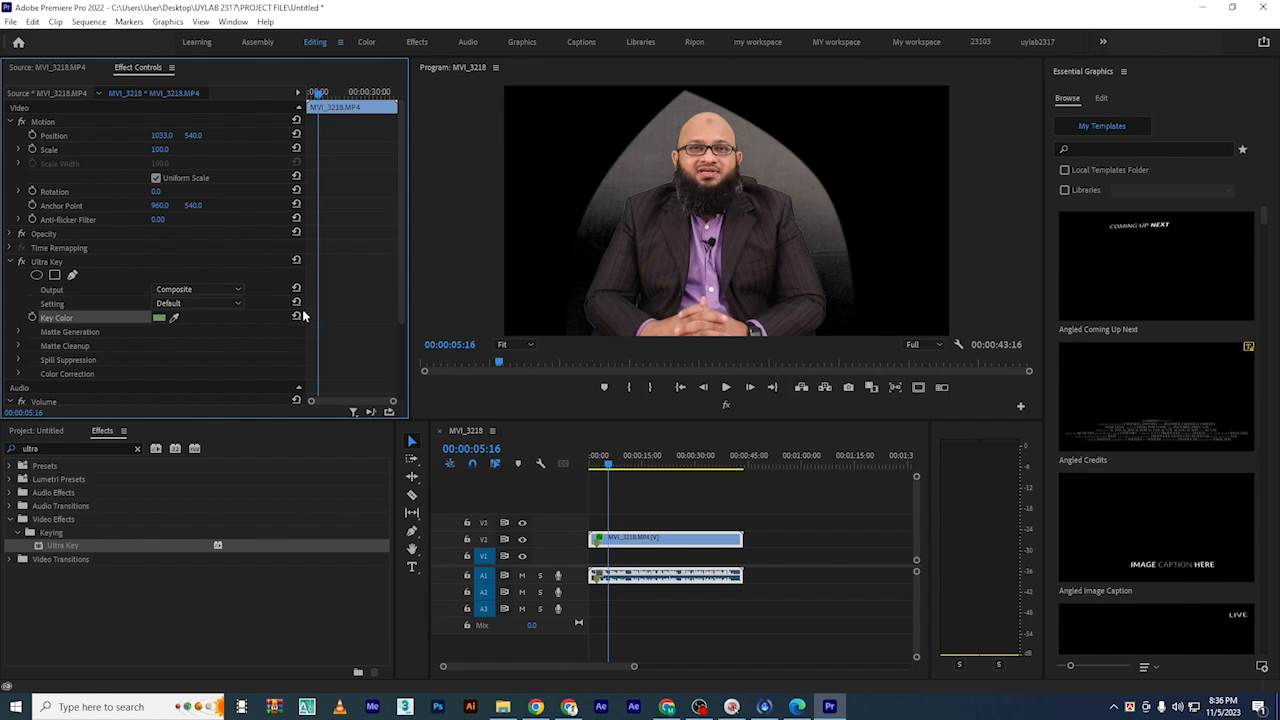
Switch the Ultra Key output to Alpha Channel and set the Matte Generation Tolerance to 92 and Pedestal to 99
left_click(235, 291)
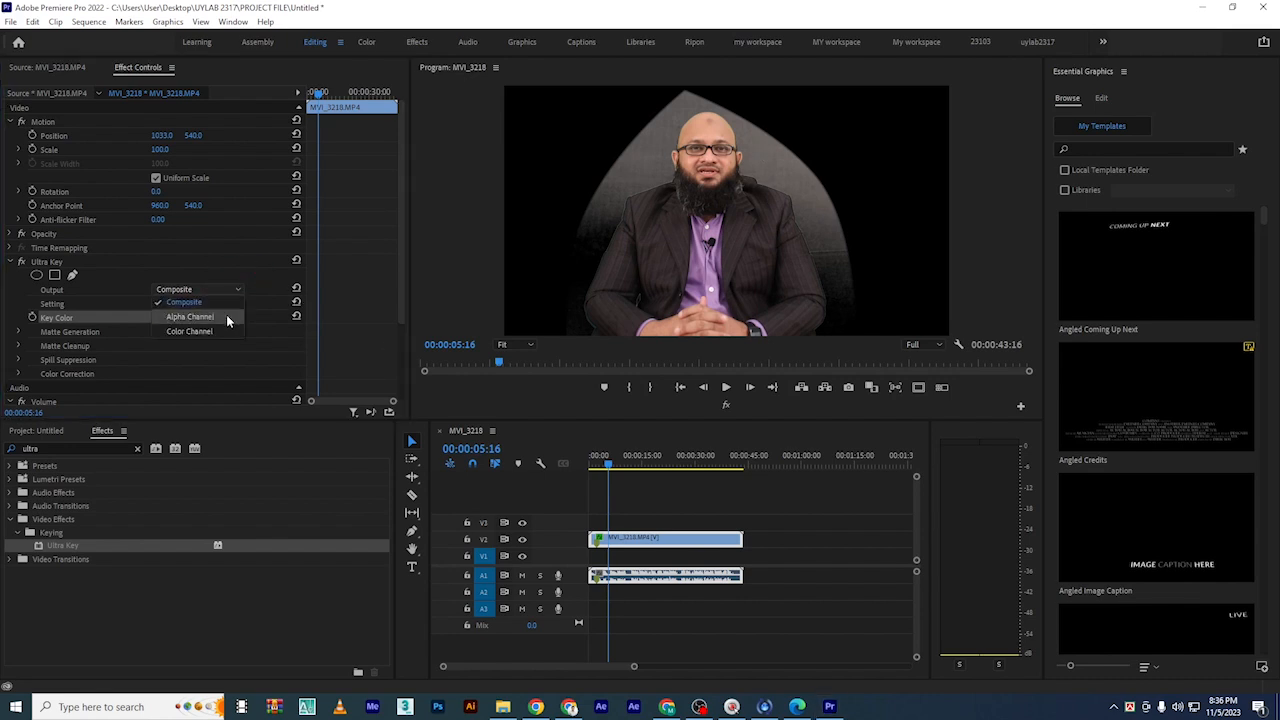
left_click(226, 314)
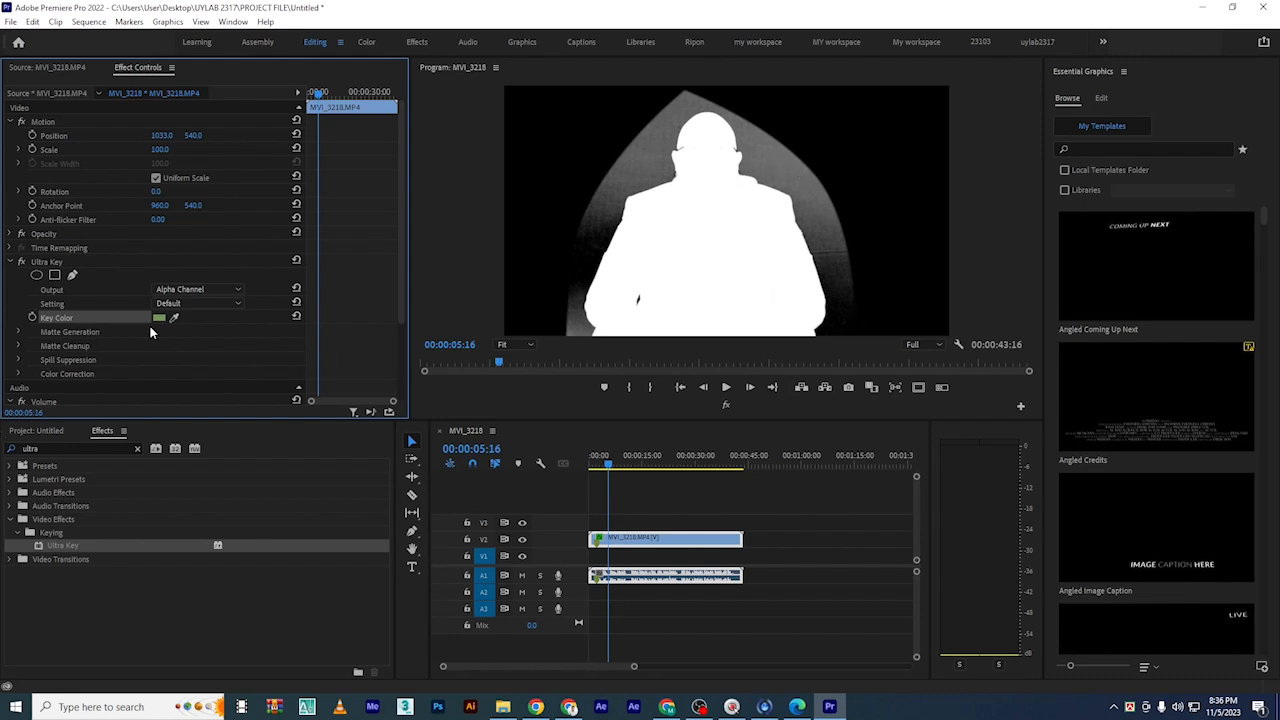
scroll(153, 335, "down", 1)
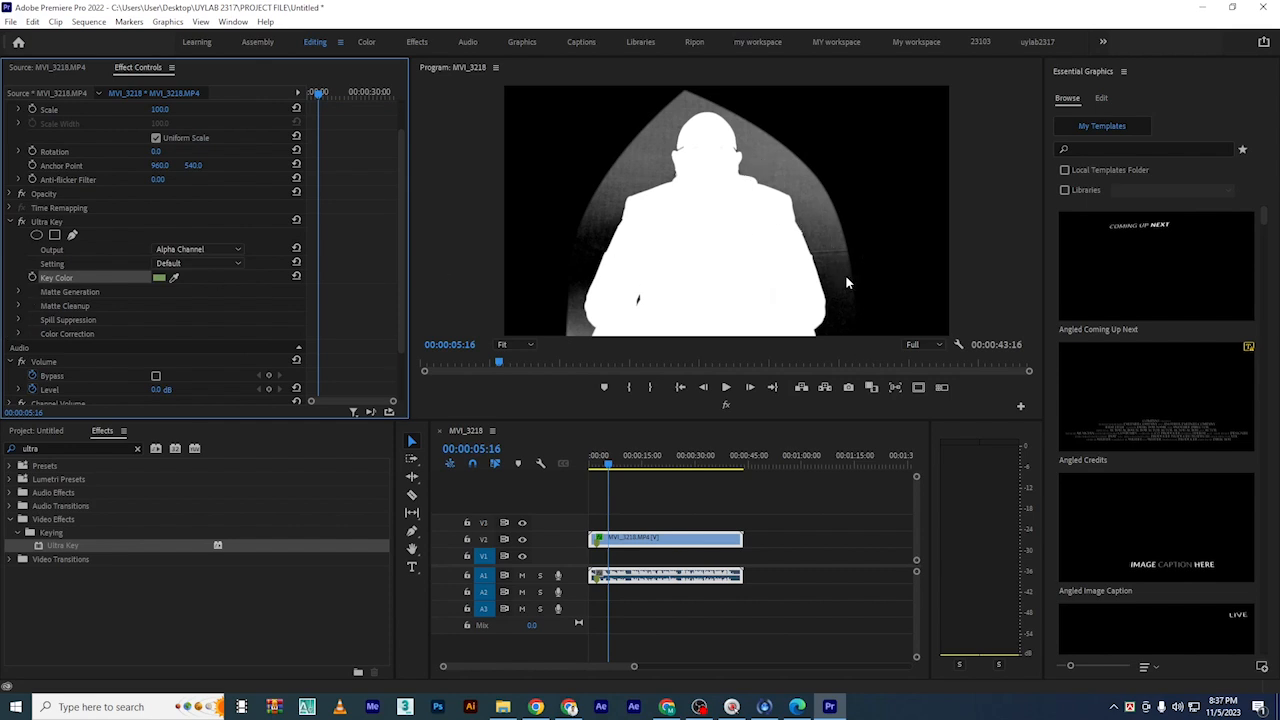
left_click(19, 292)
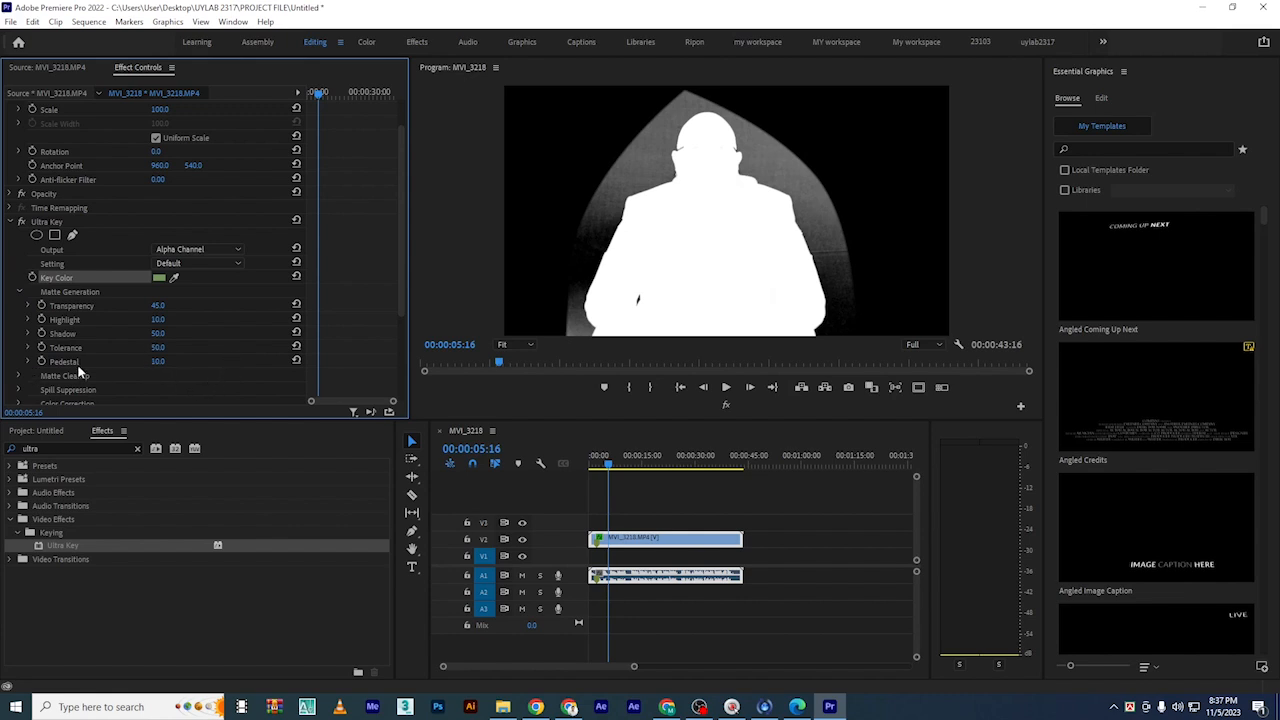
left_click_drag(158, 361, 229, 367)
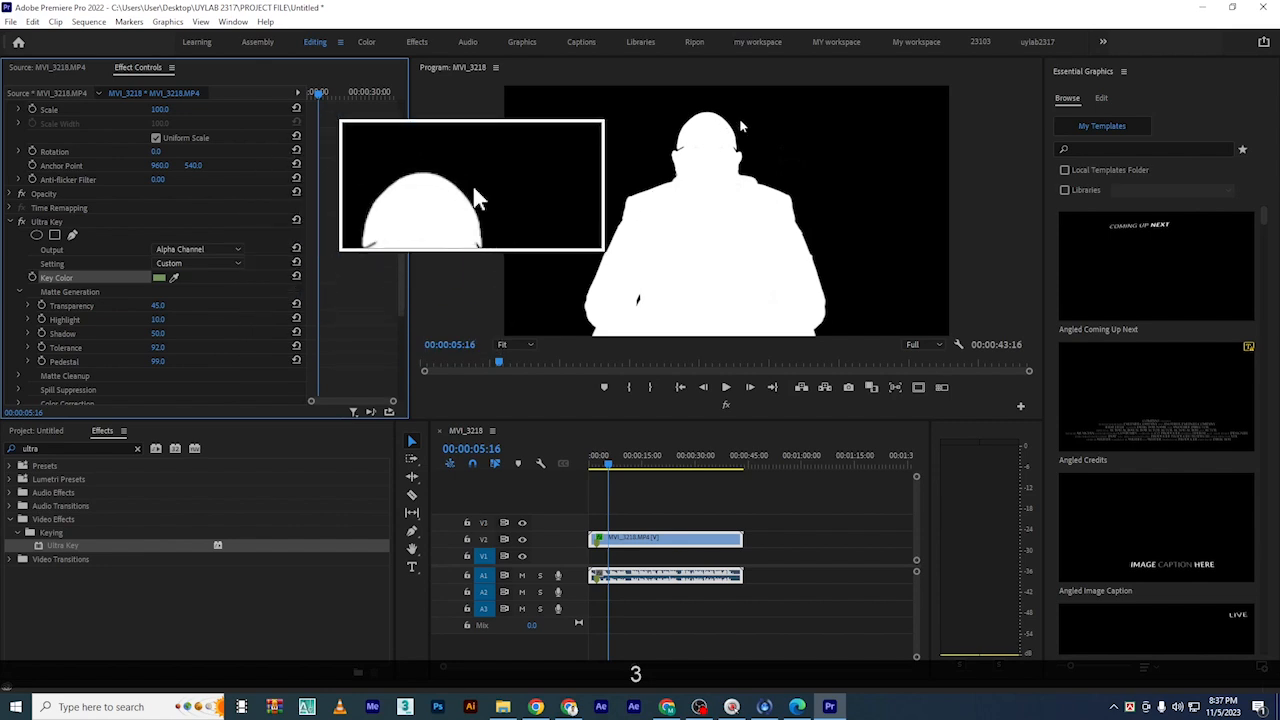
Return the Ultra Key output to Composite and resample the key colour from the background beside the man's arm
left_click(238, 249)
left_click(228, 266)
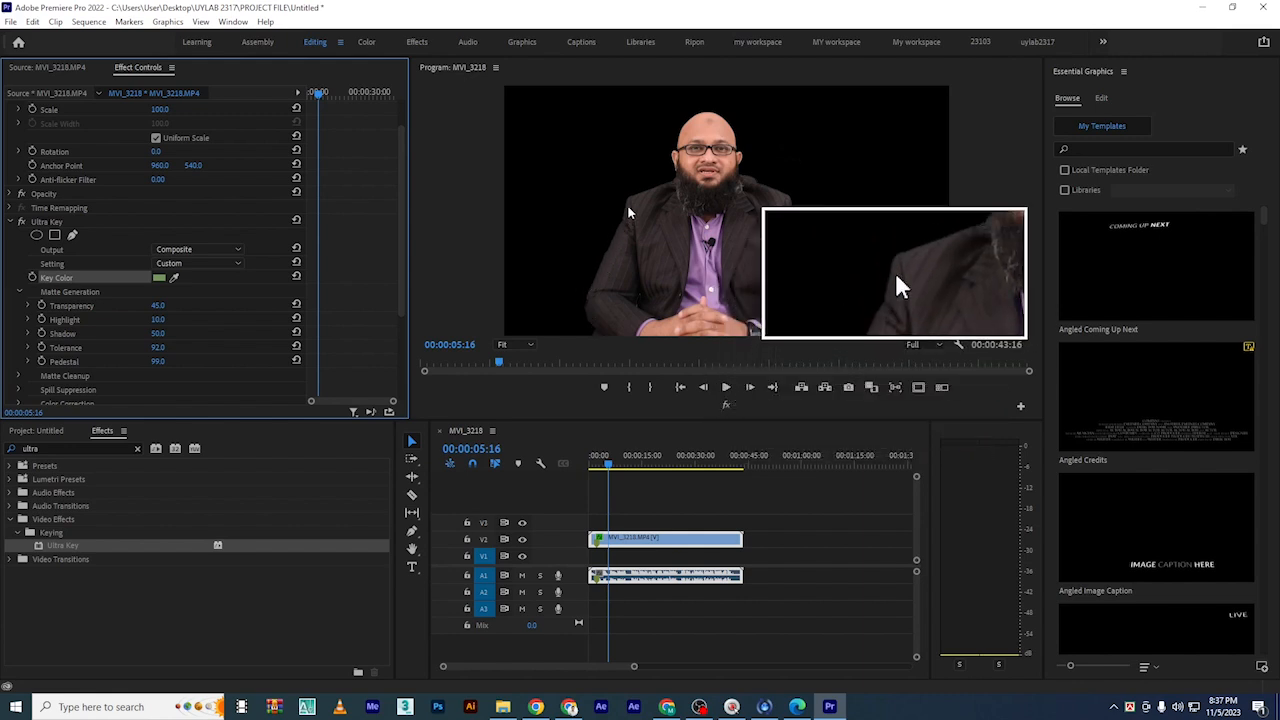
left_click(175, 278)
left_click(587, 271)
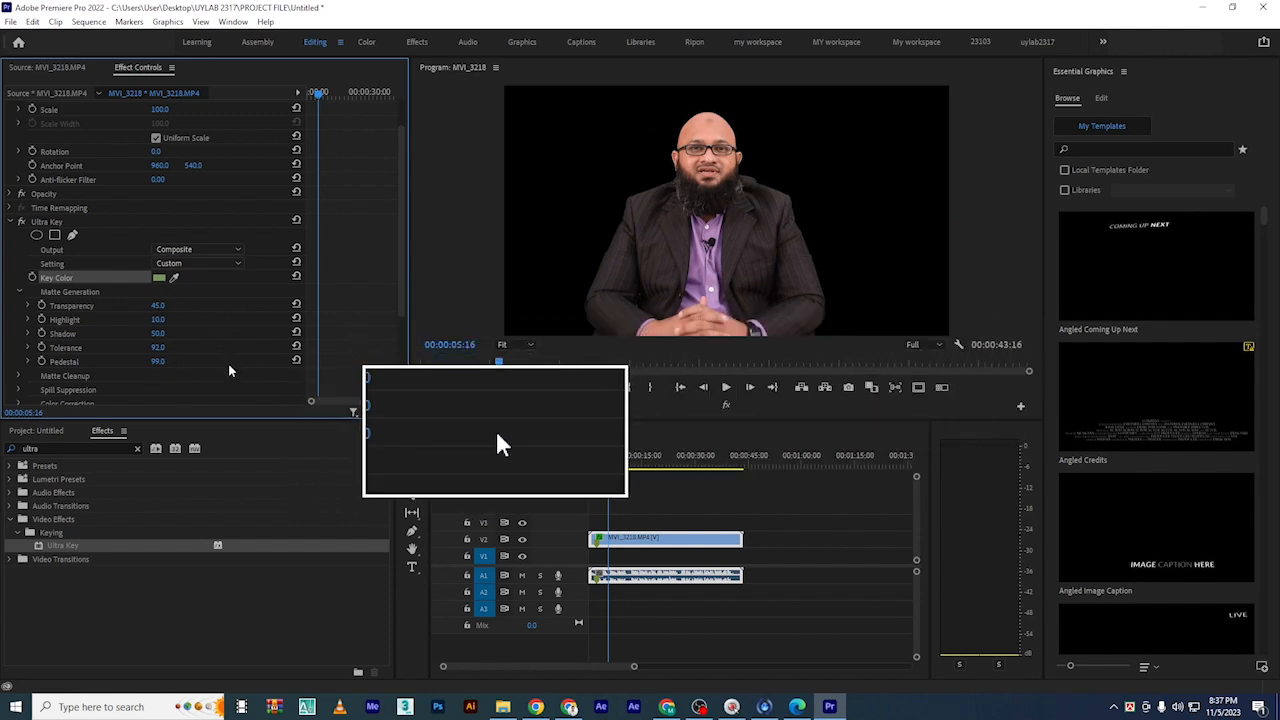
Try different Matte Cleanup Choke amounts up to 100 and settle the Choke at 25
left_click(20, 377)
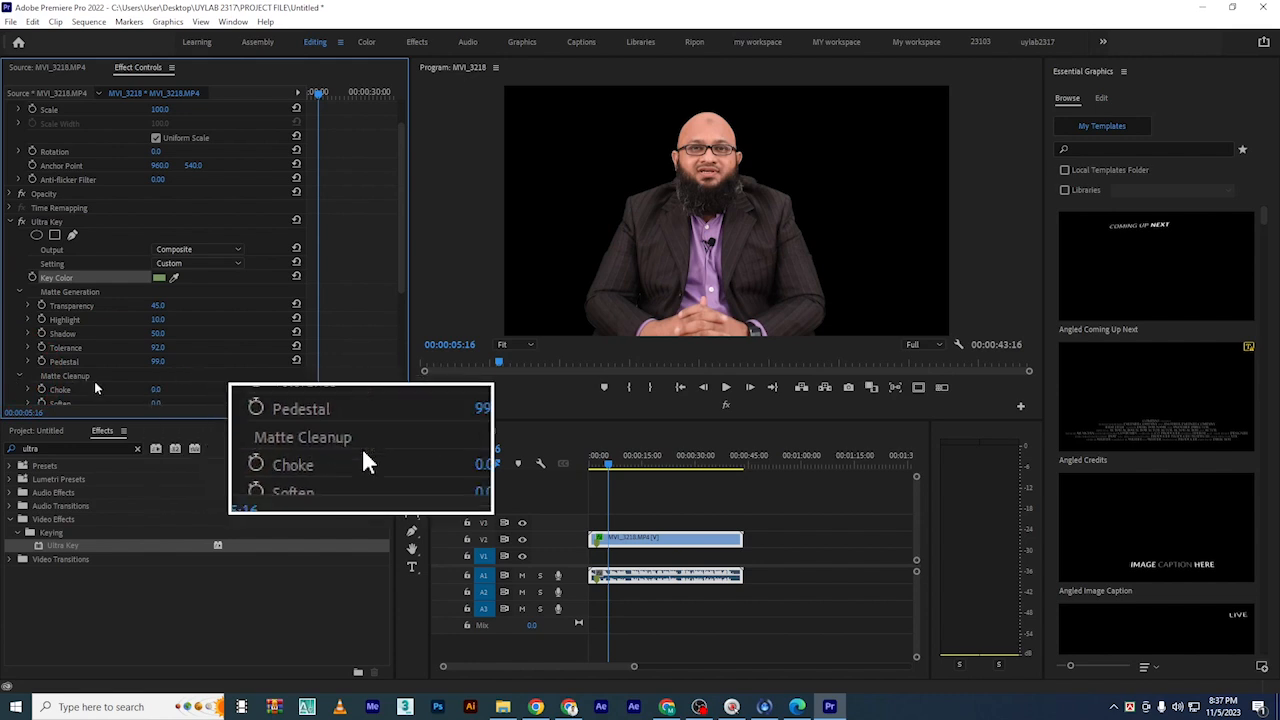
scroll(110, 340, "down", 2)
scroll(110, 310, "down", 2)
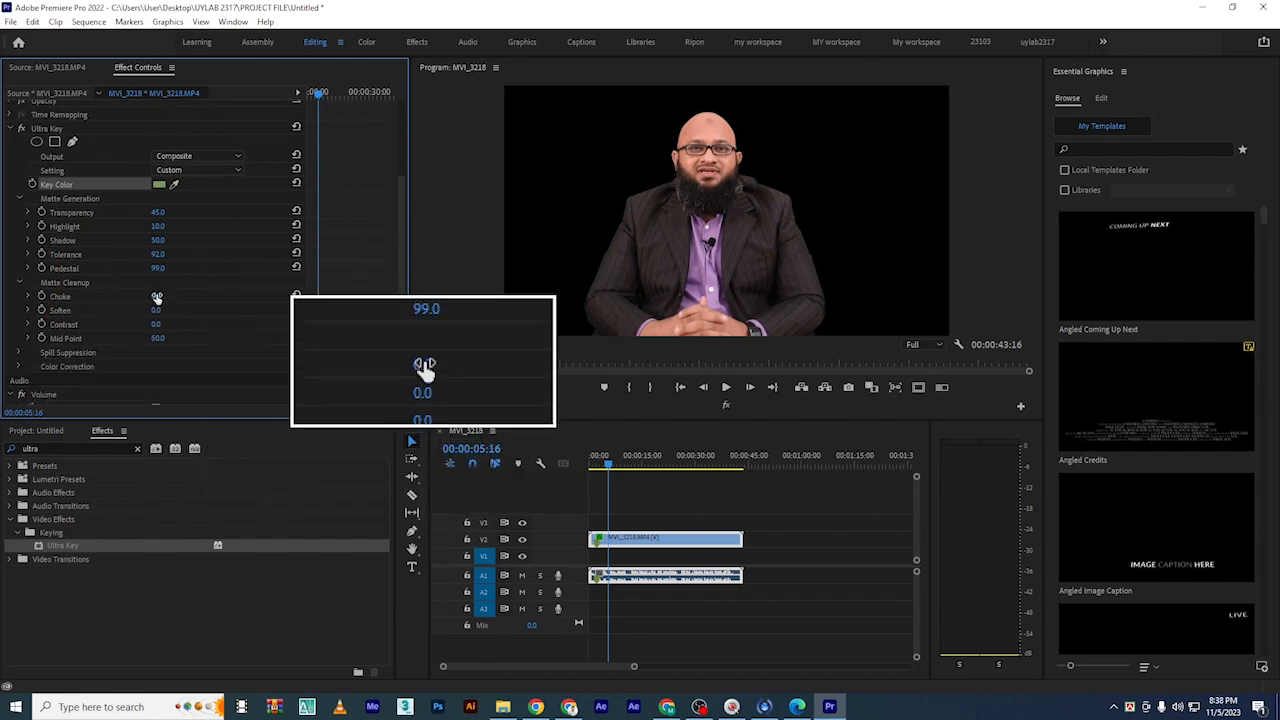
left_click_drag(156, 296, 185, 296)
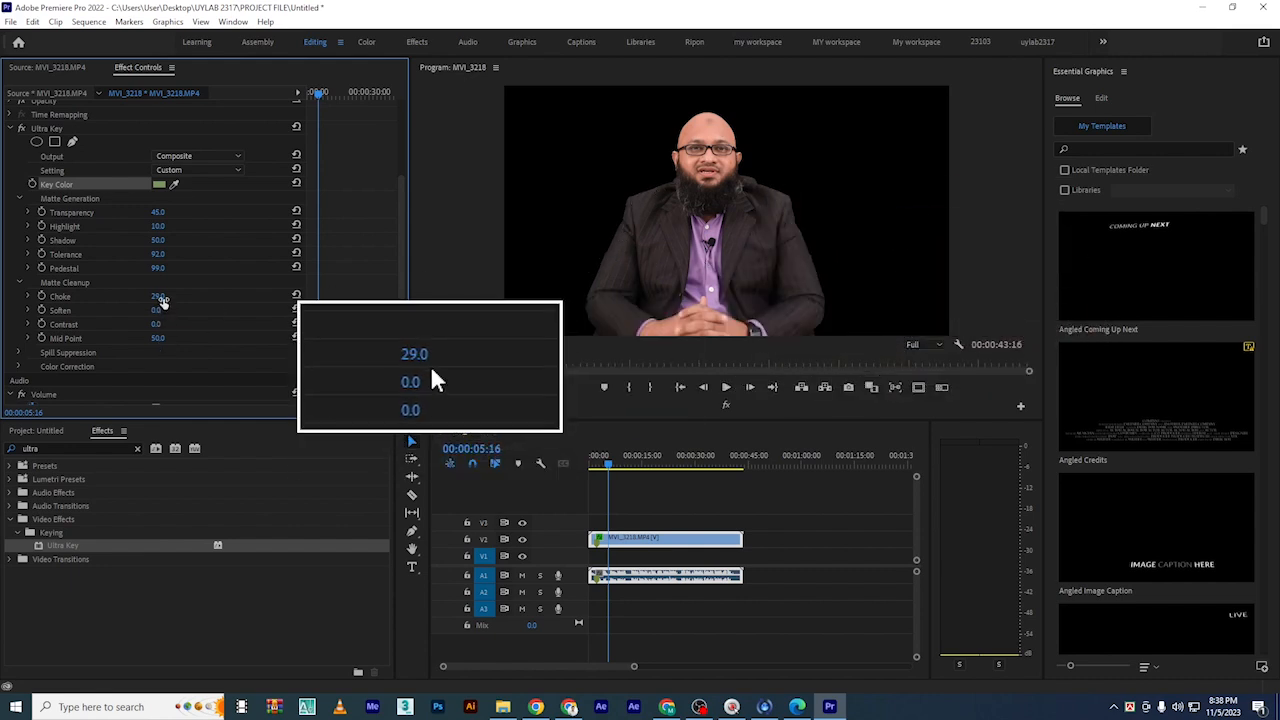
left_click_drag(158, 296, 210, 296)
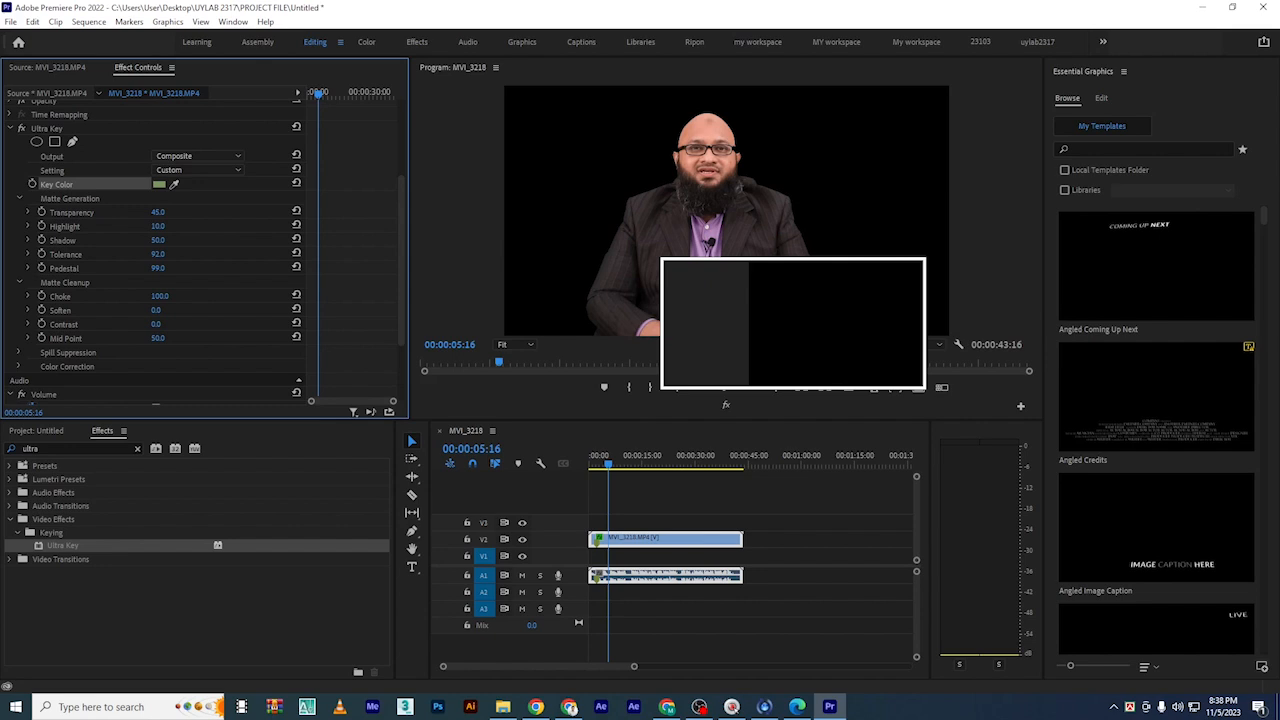
left_click_drag(526, 290, 463, 298)
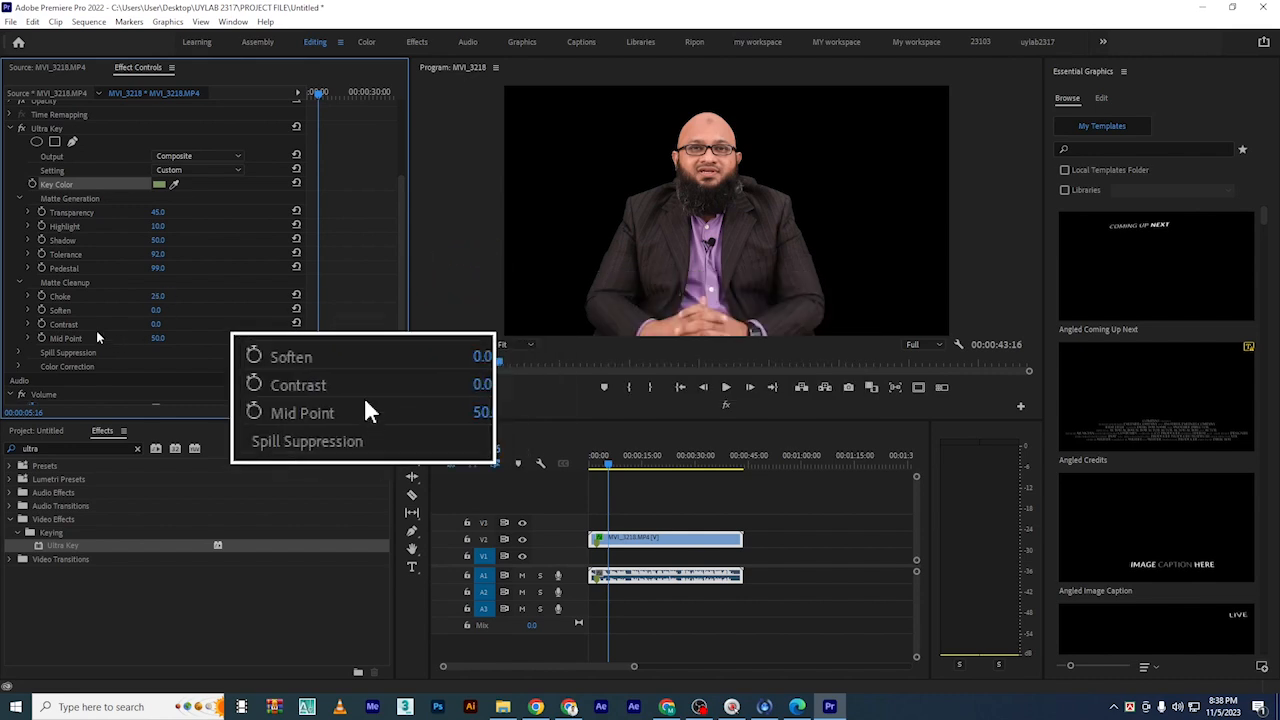
Set the Matte Cleanup Soften value to 25
left_click(154, 313)
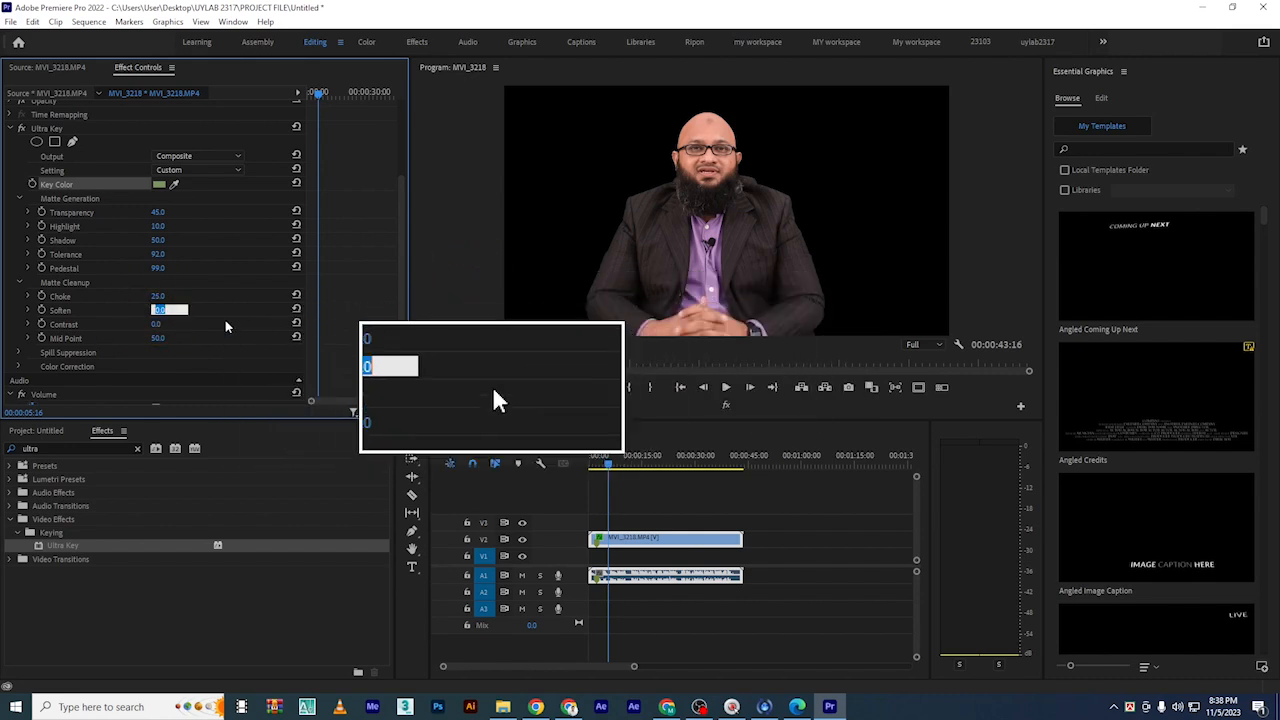
type("25")
left_click(198, 314)
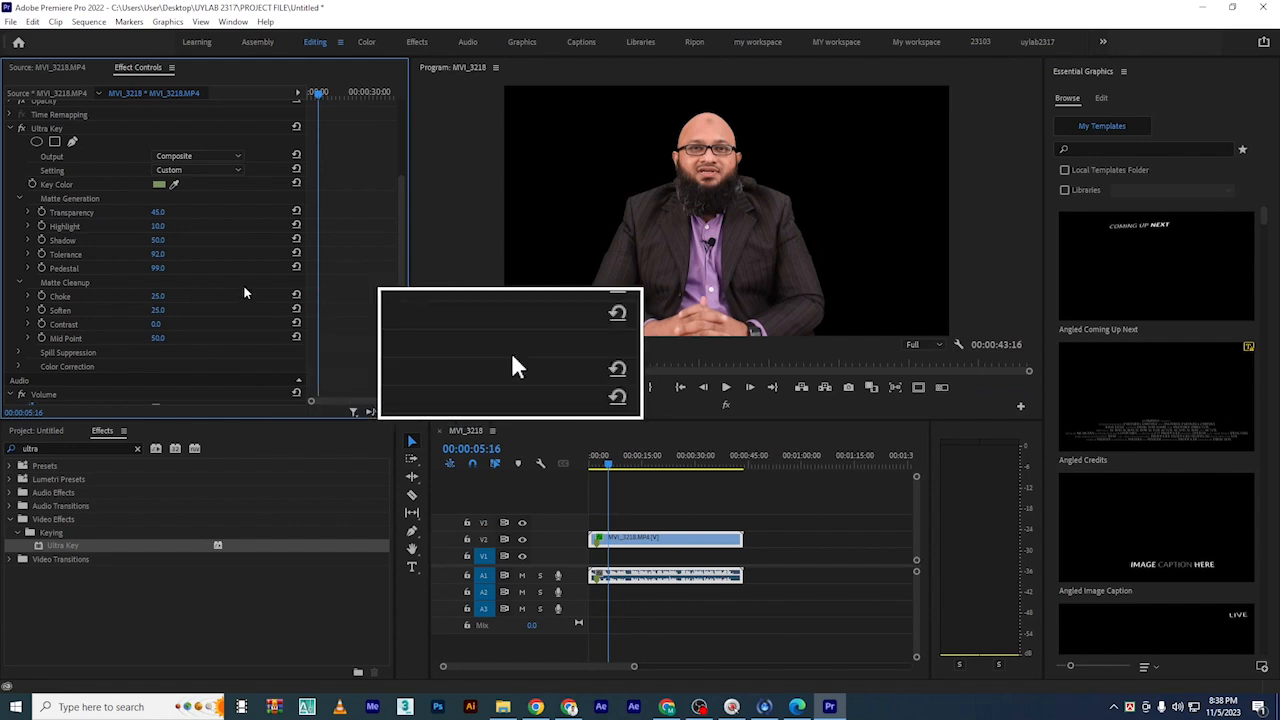
Try raising the Matte Cleanup Contrast and bring it back to 0
scroll(222, 290, "down", 2)
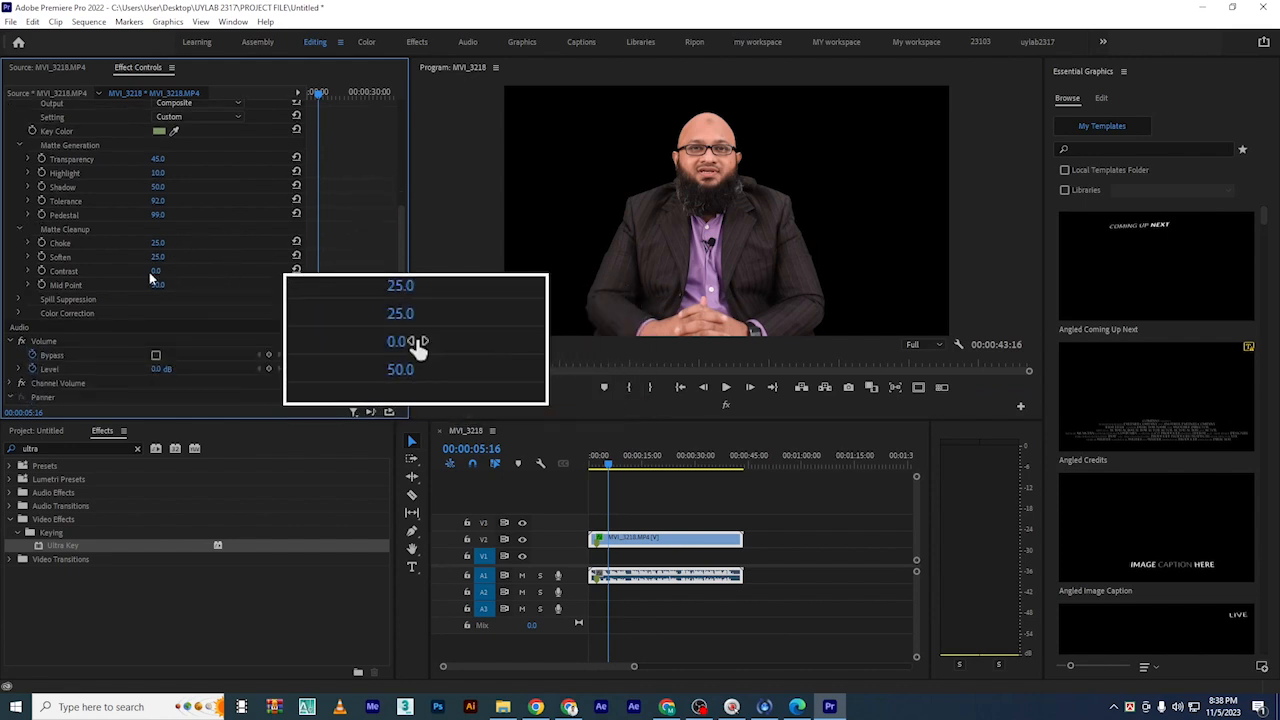
left_click_drag(158, 271, 190, 272)
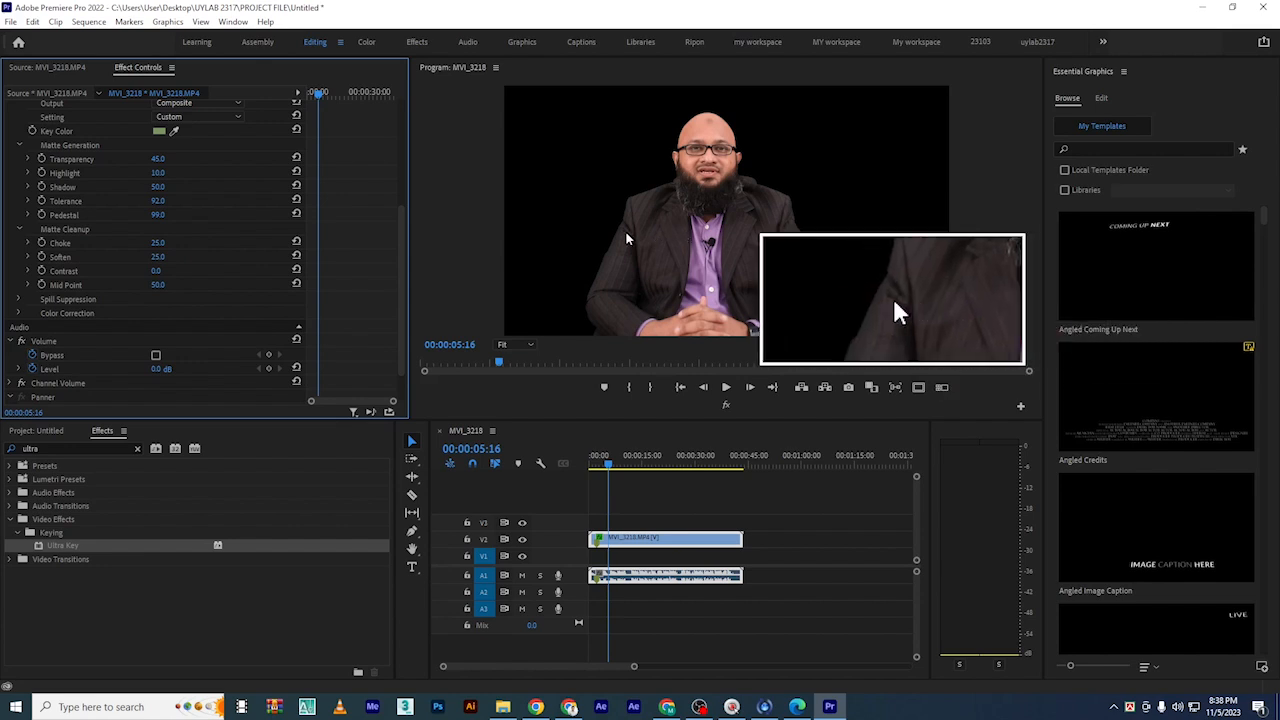
scroll(200, 277, "down", 1)
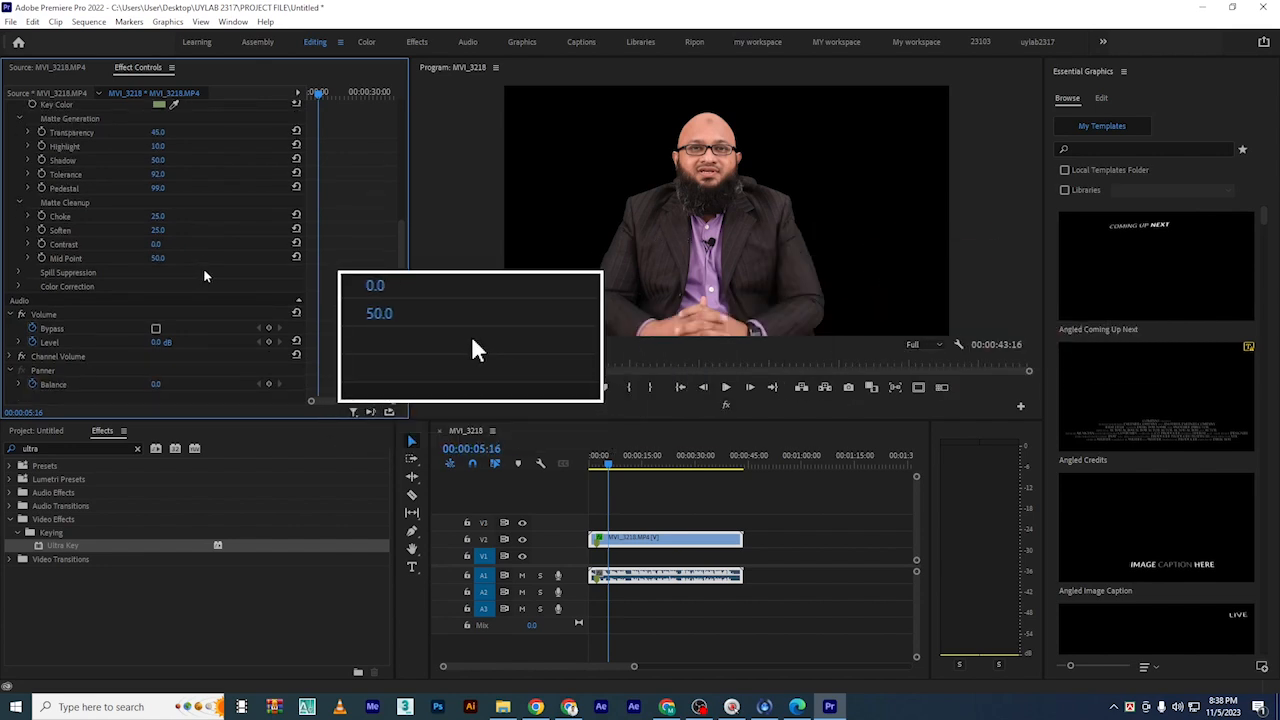
scroll(204, 276, "up", 1)
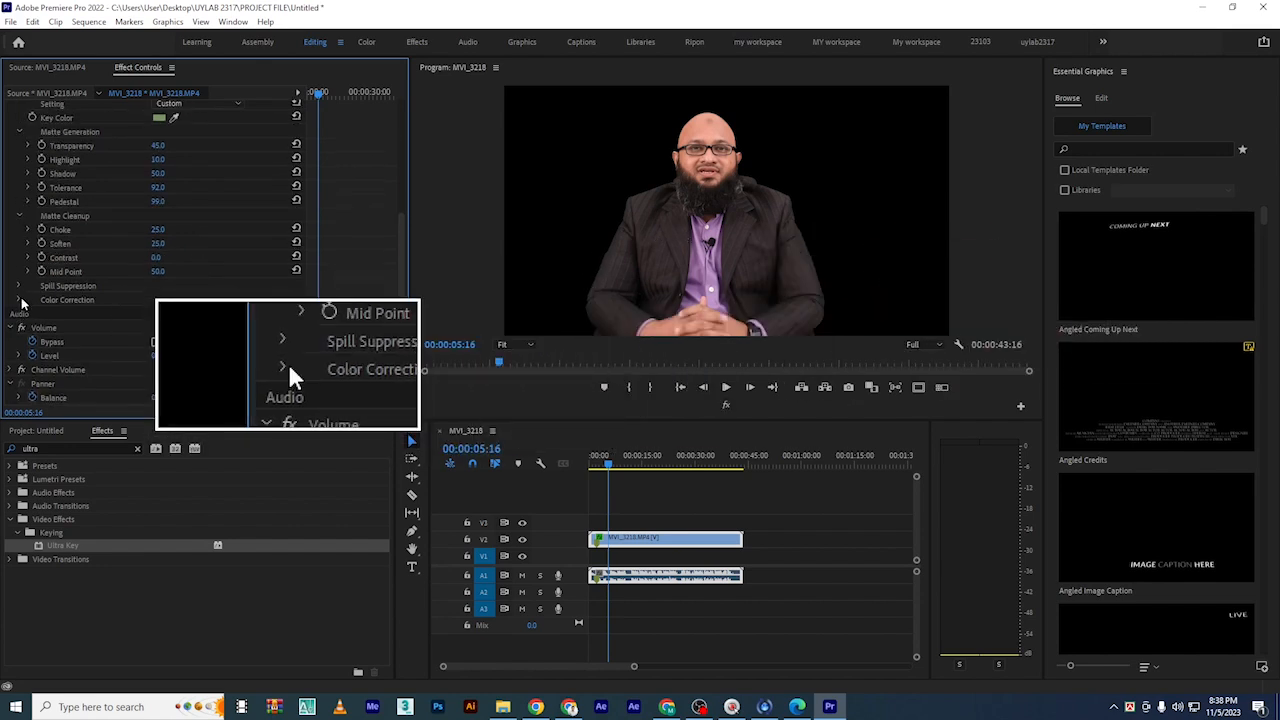
Try the Ultra Key's Color Correction with Hue at -180 and a lower Luminance, undo the changes and collapse the group
left_click(19, 299)
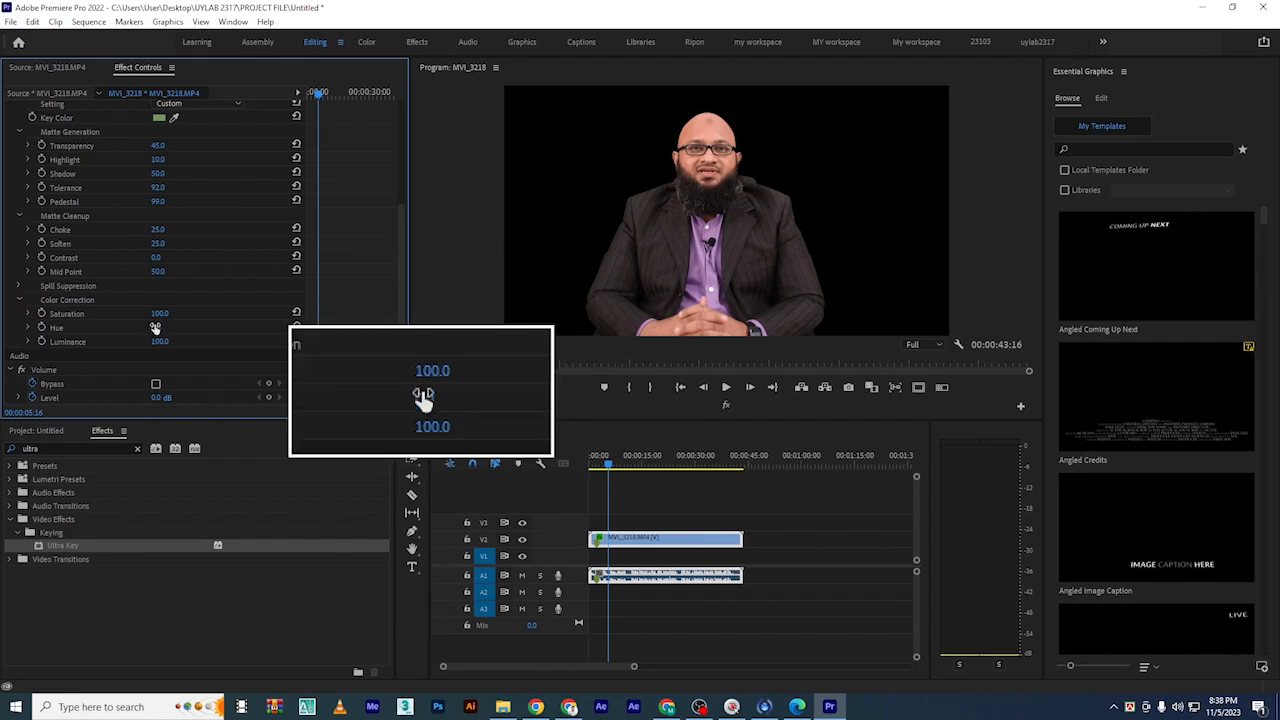
left_click_drag(155, 329, 216, 327)
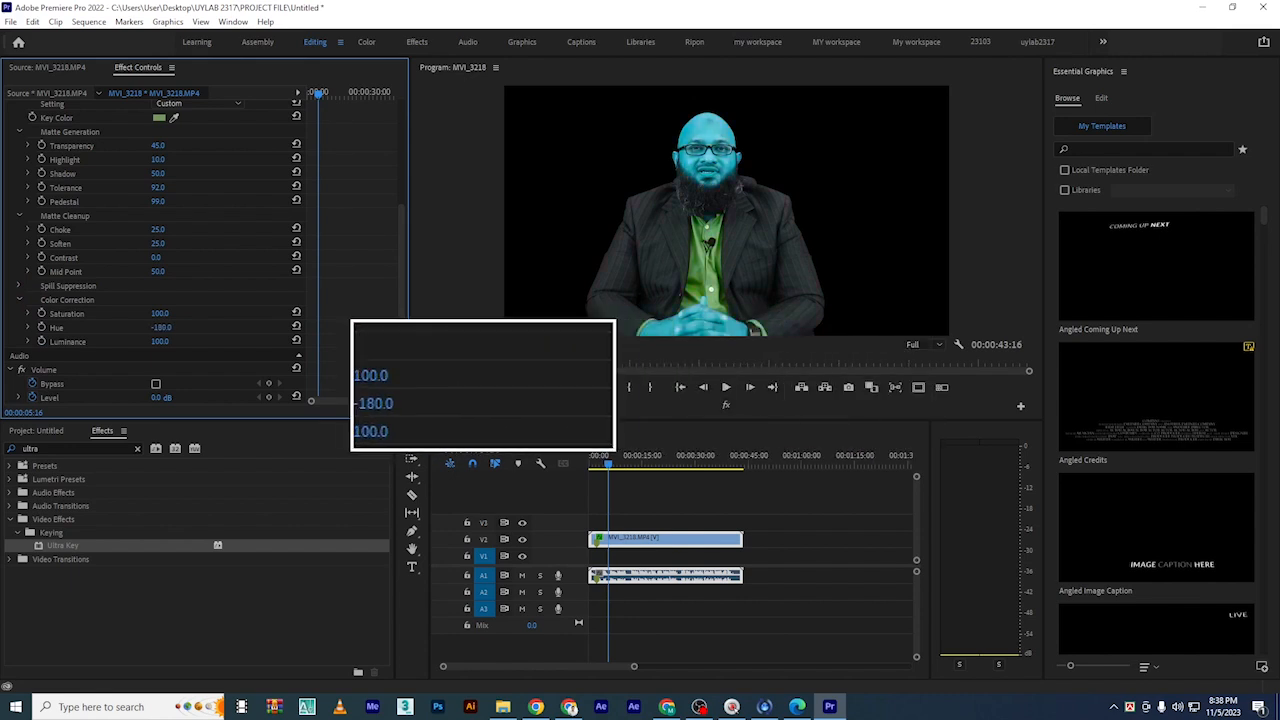
key("ctrl+z")
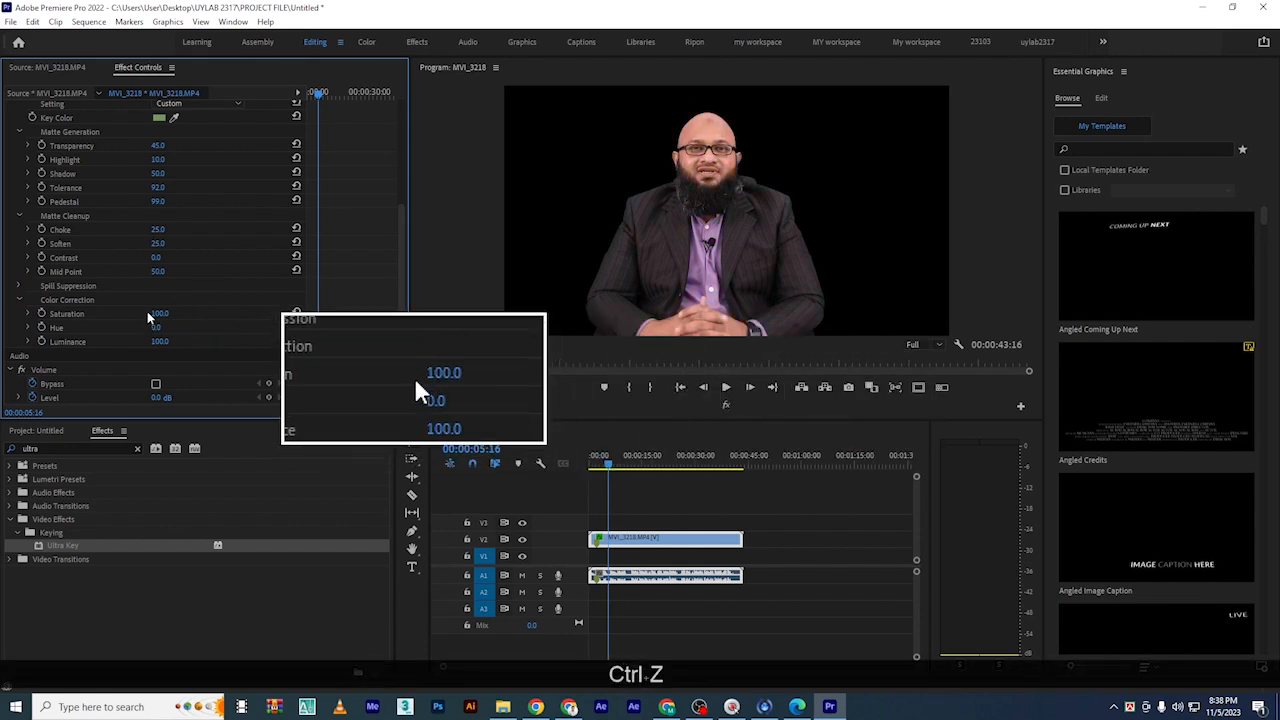
key("ctrl+z")
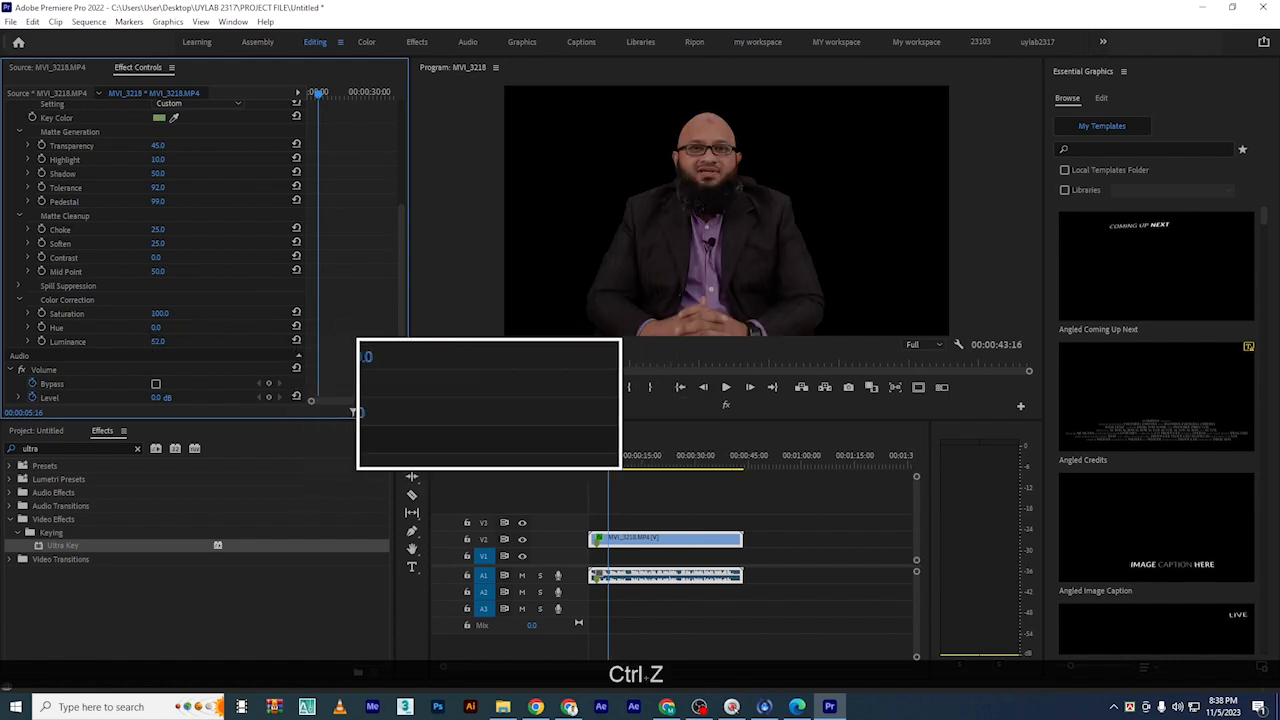
key("ctrl+z")
key("ctrl+z")
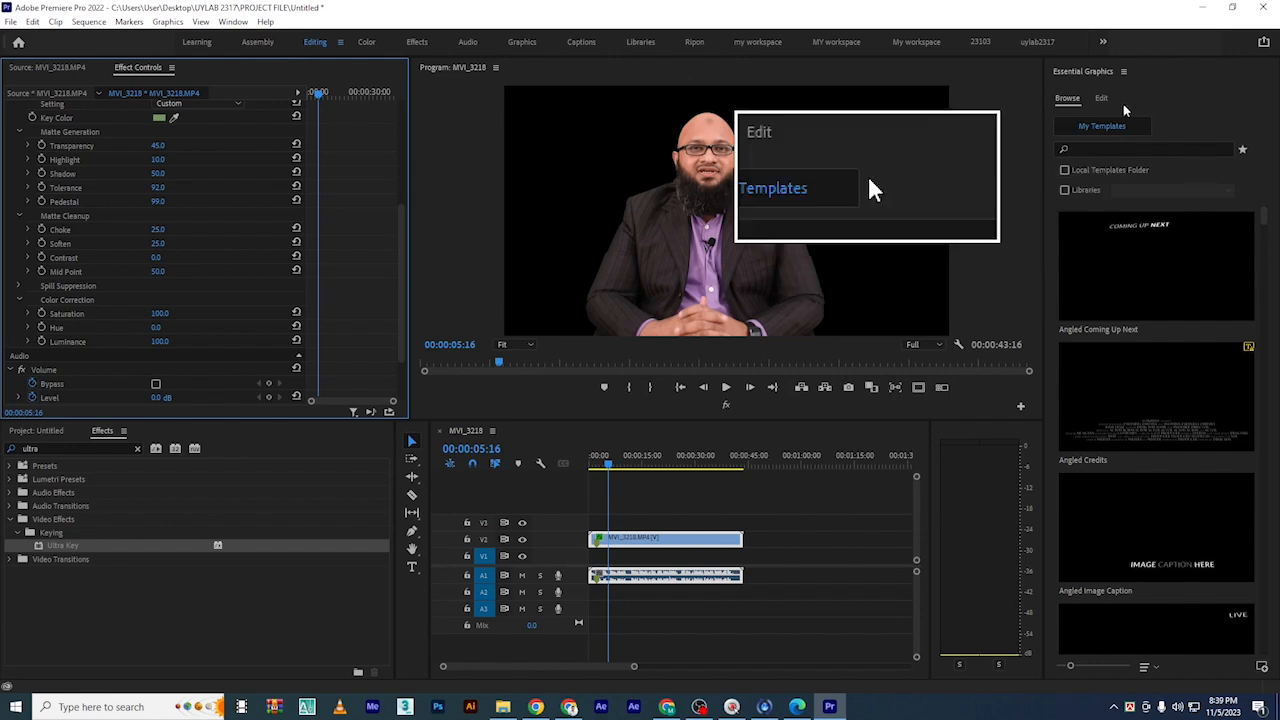
left_click(18, 300)
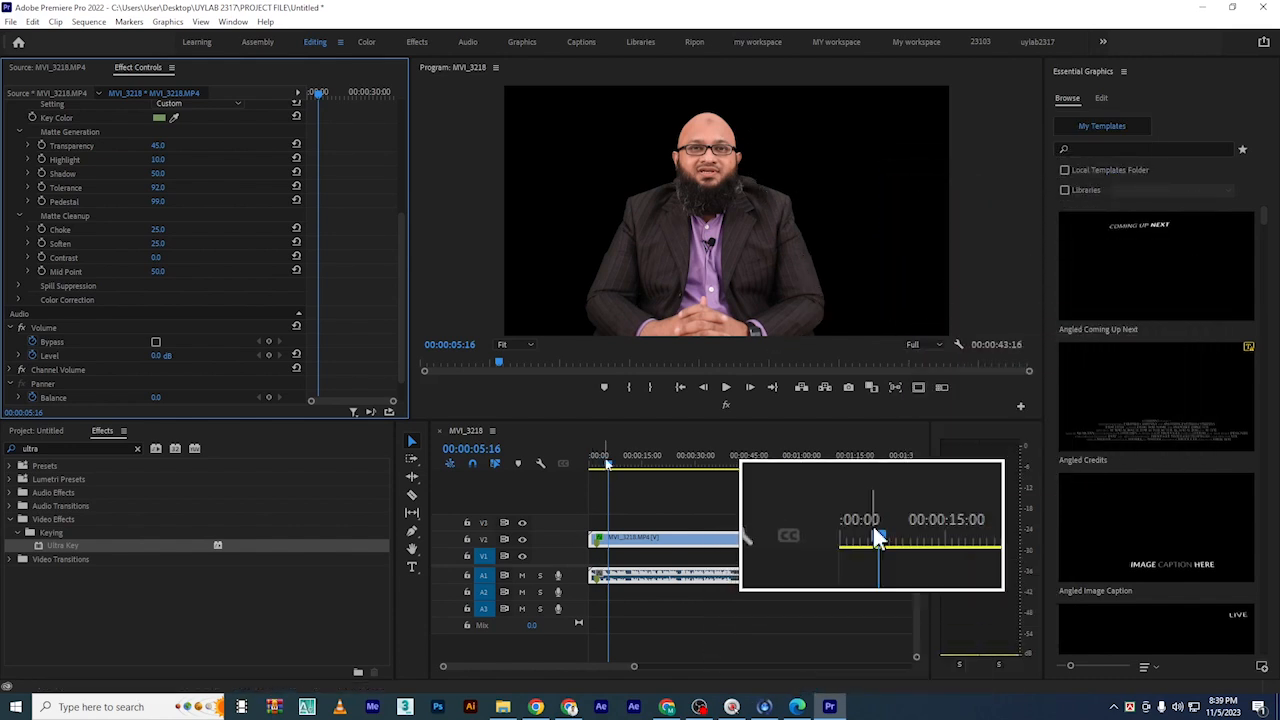
Check the keyed footage at 00:00:09:01, clear the effects search and show the project's media
left_click_drag(607, 463, 622, 463)
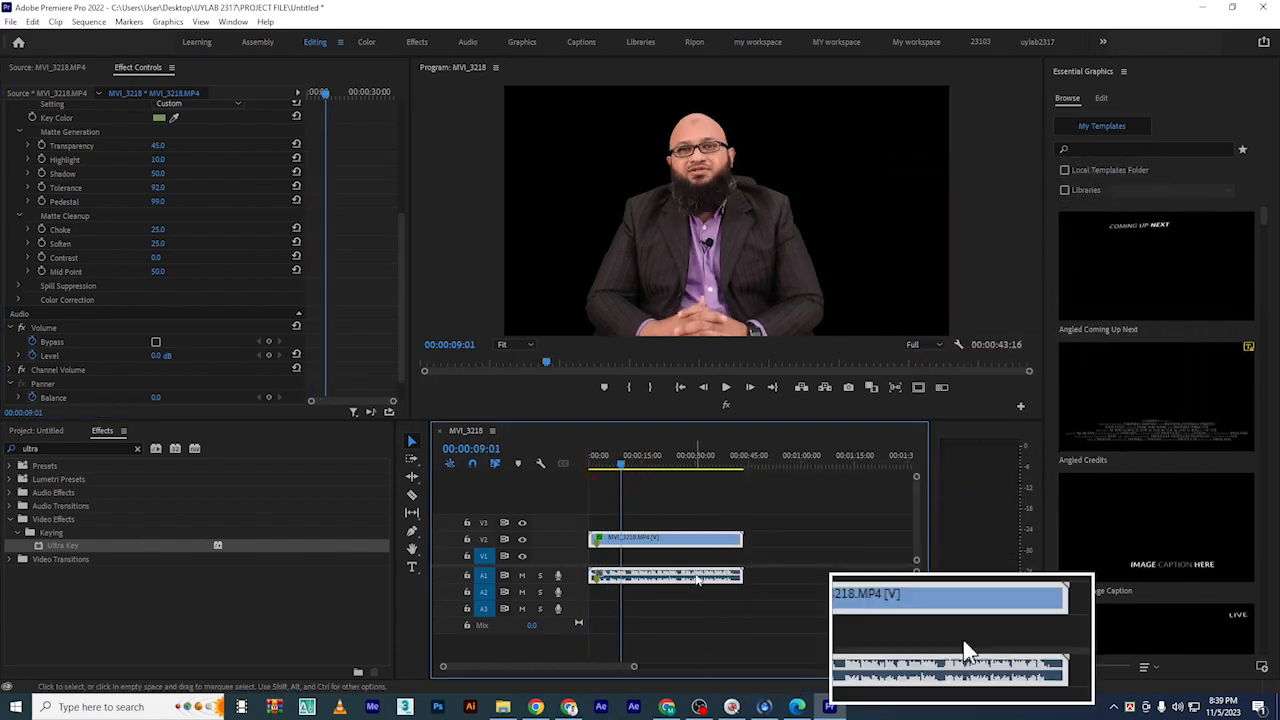
double_click(25, 448)
key("BackSpace")
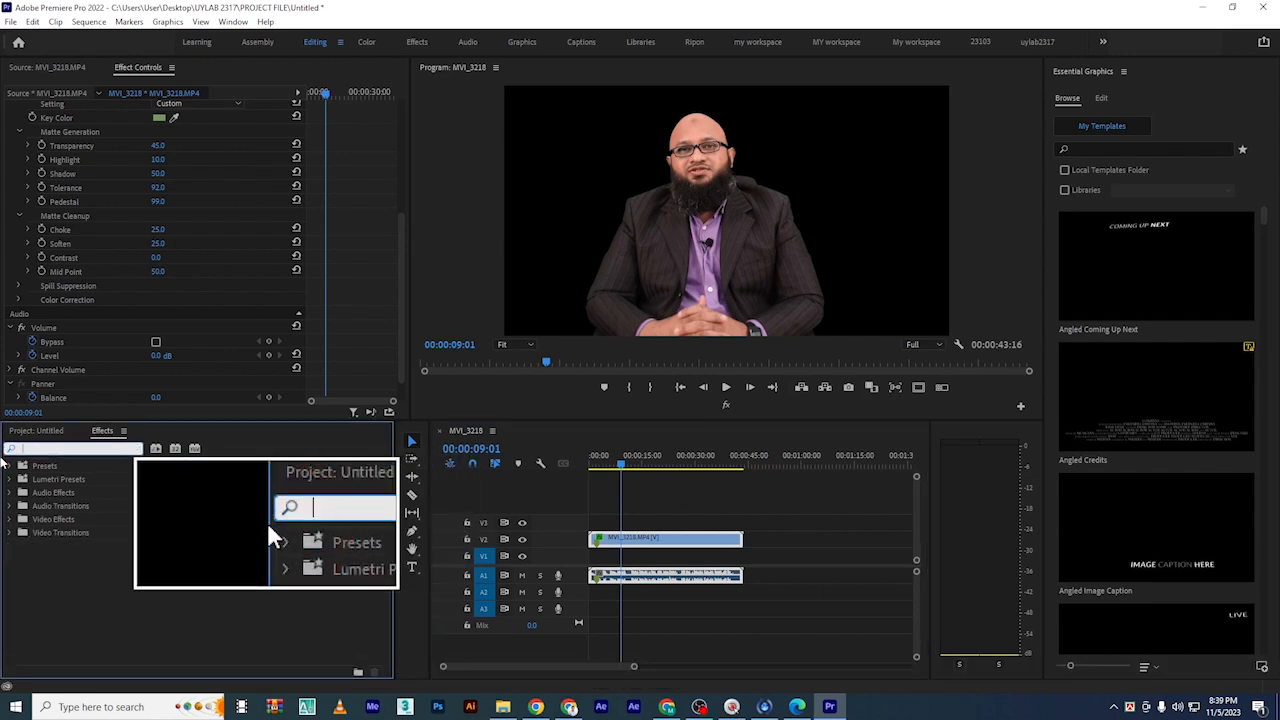
left_click(30, 430)
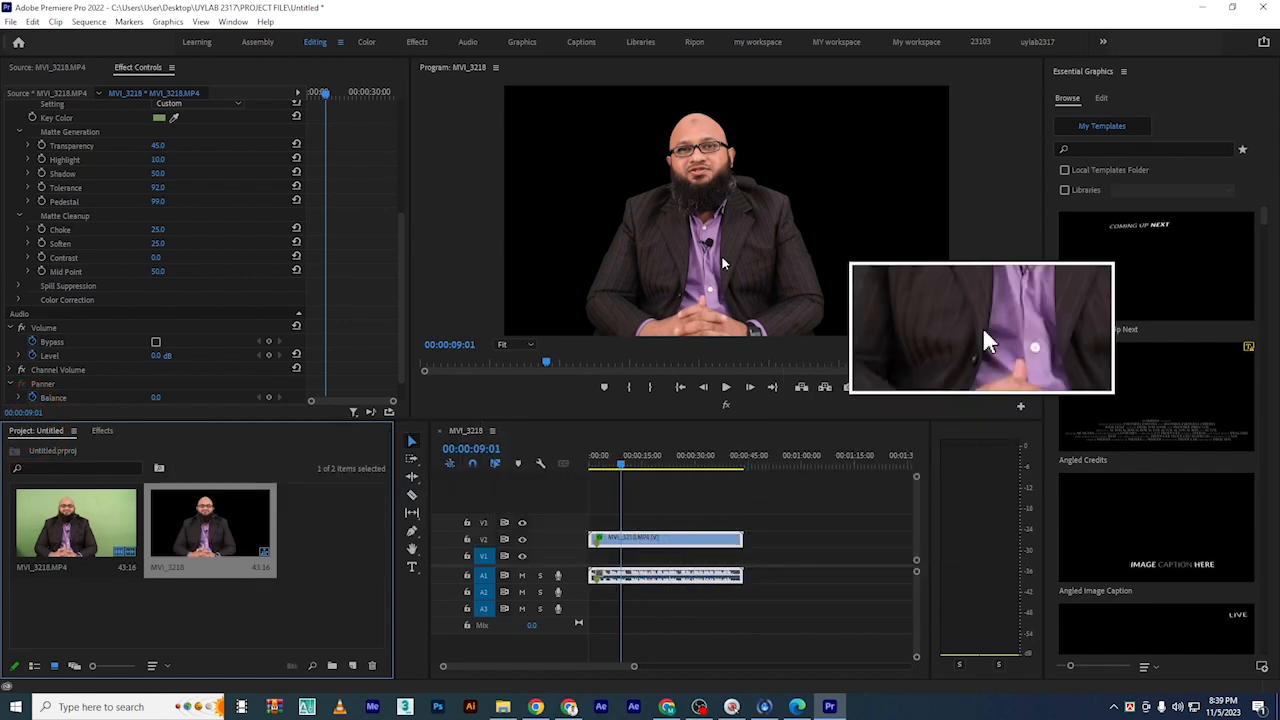
At 00:00:08:02, inspect the Ultra Key matte with Output set to Alpha Channel and return Output to Composite
left_click(620, 466)
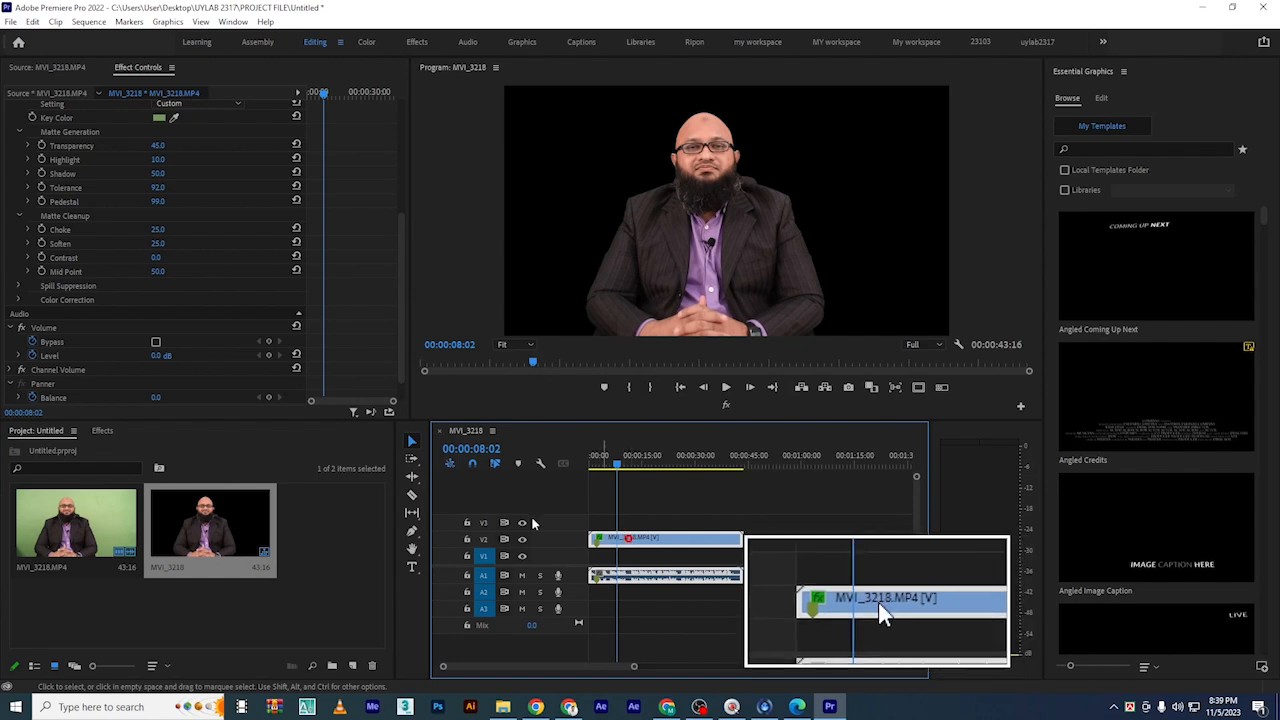
scroll(179, 275, "up", 2)
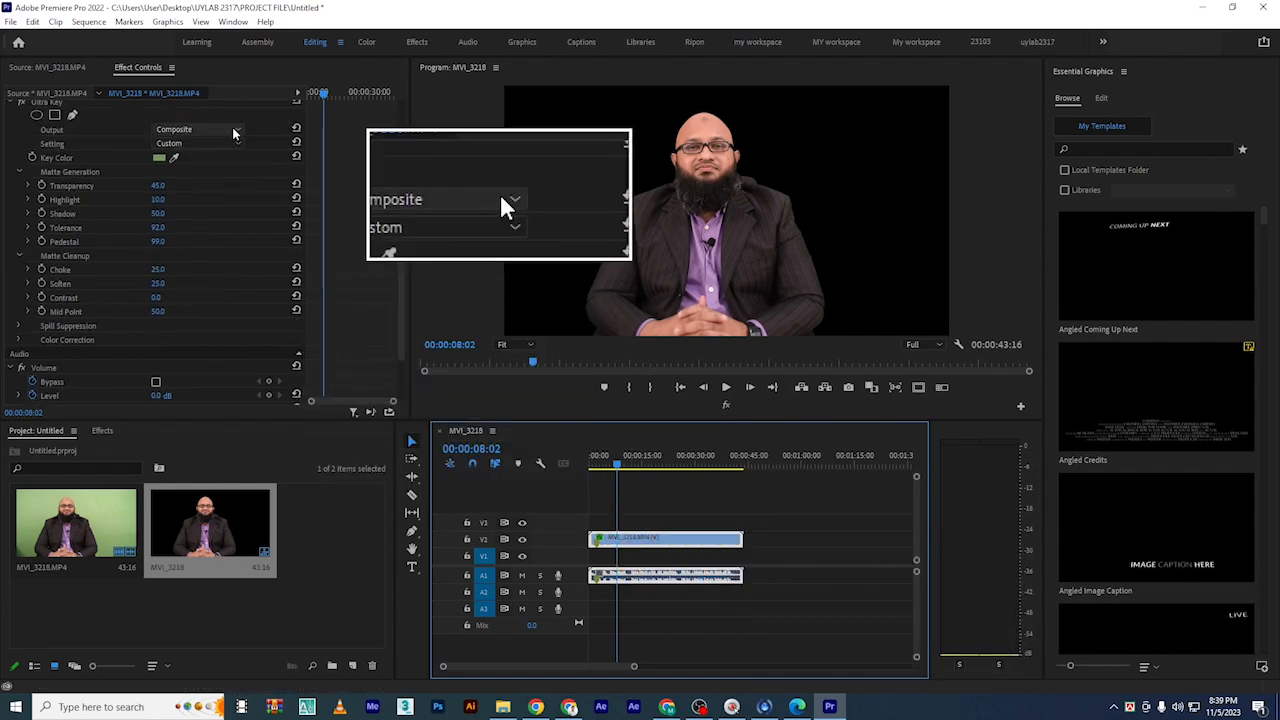
left_click(196, 130)
left_click(228, 160)
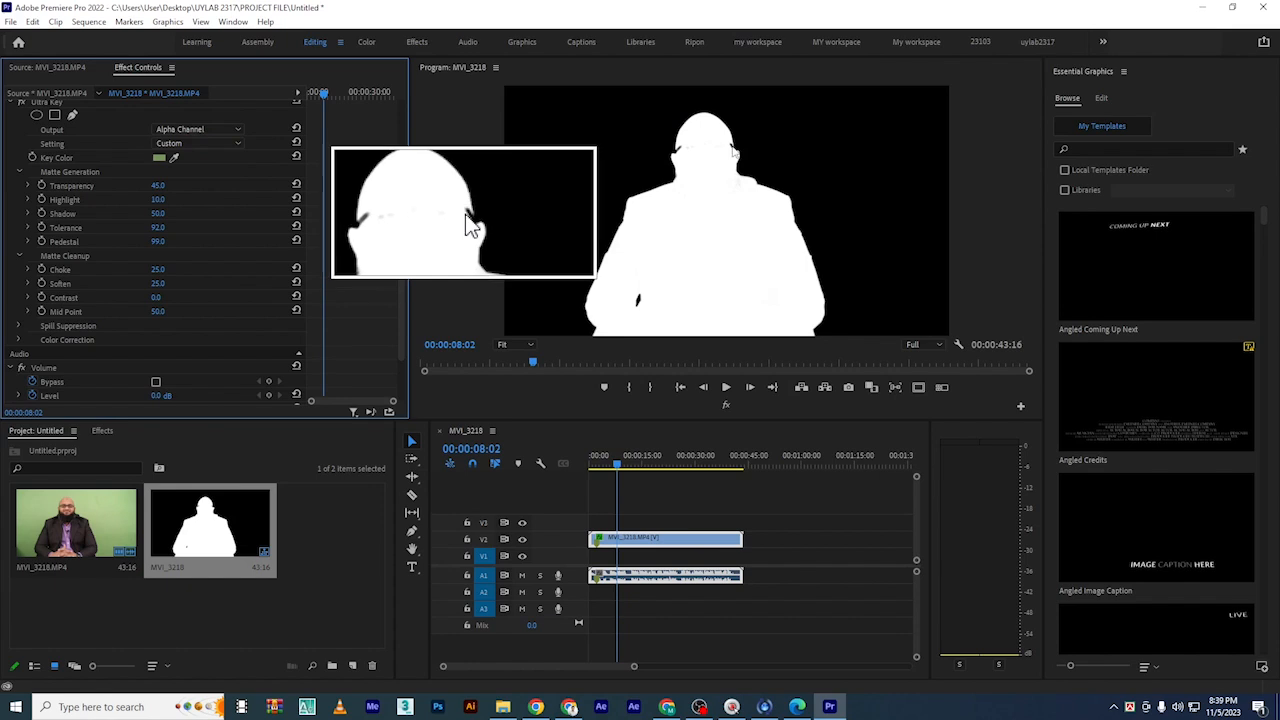
left_click(233, 133)
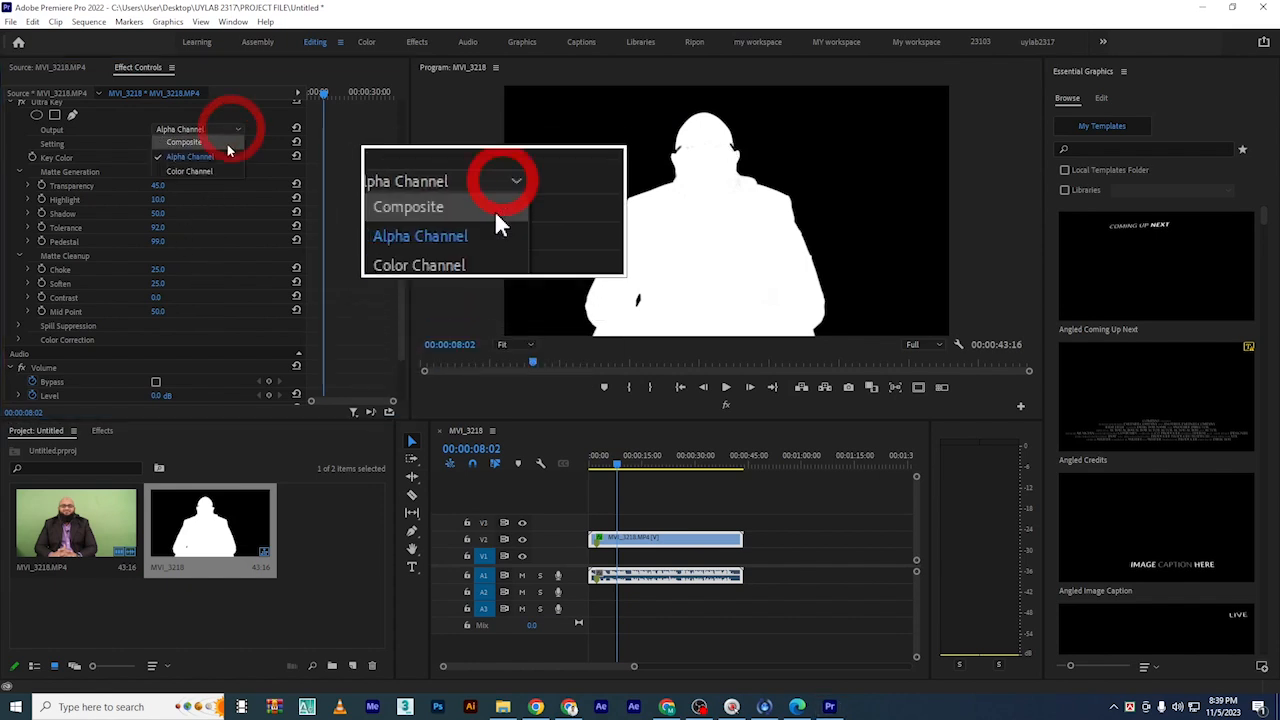
left_click(223, 144)
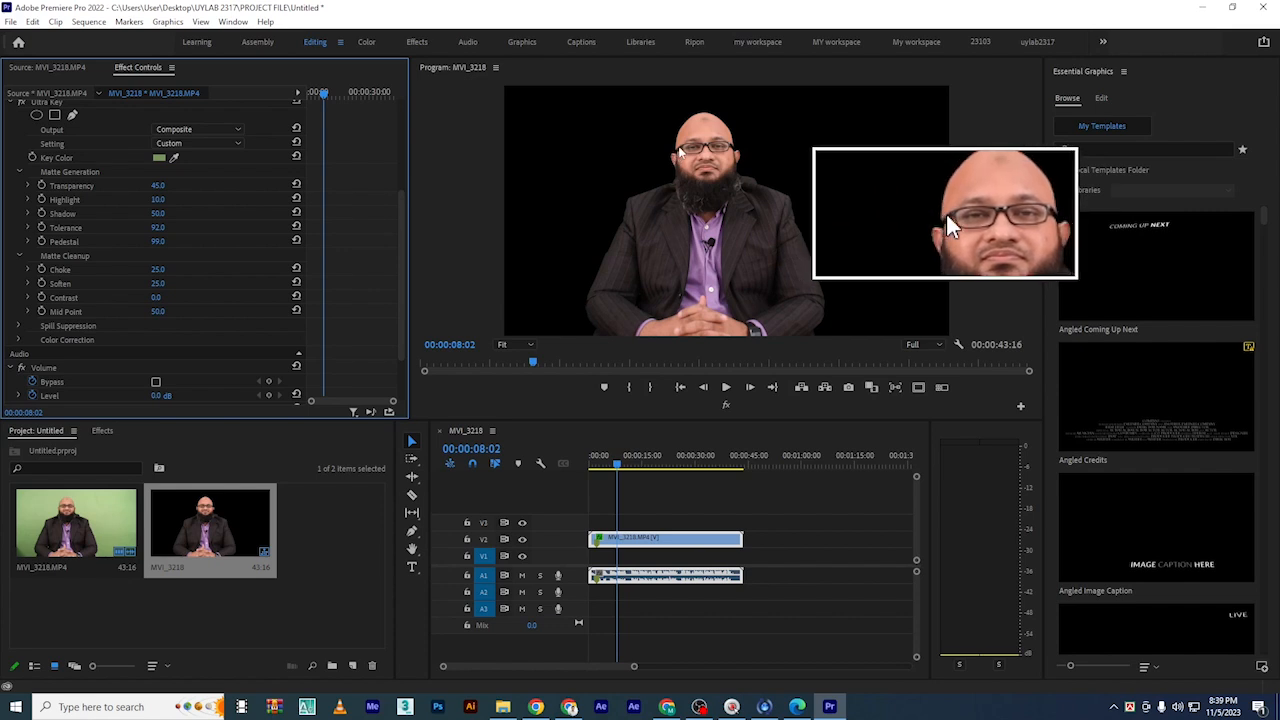
Compare the edges of the man's glasses in the Alpha Channel output with those in the Composite output
left_click(240, 133)
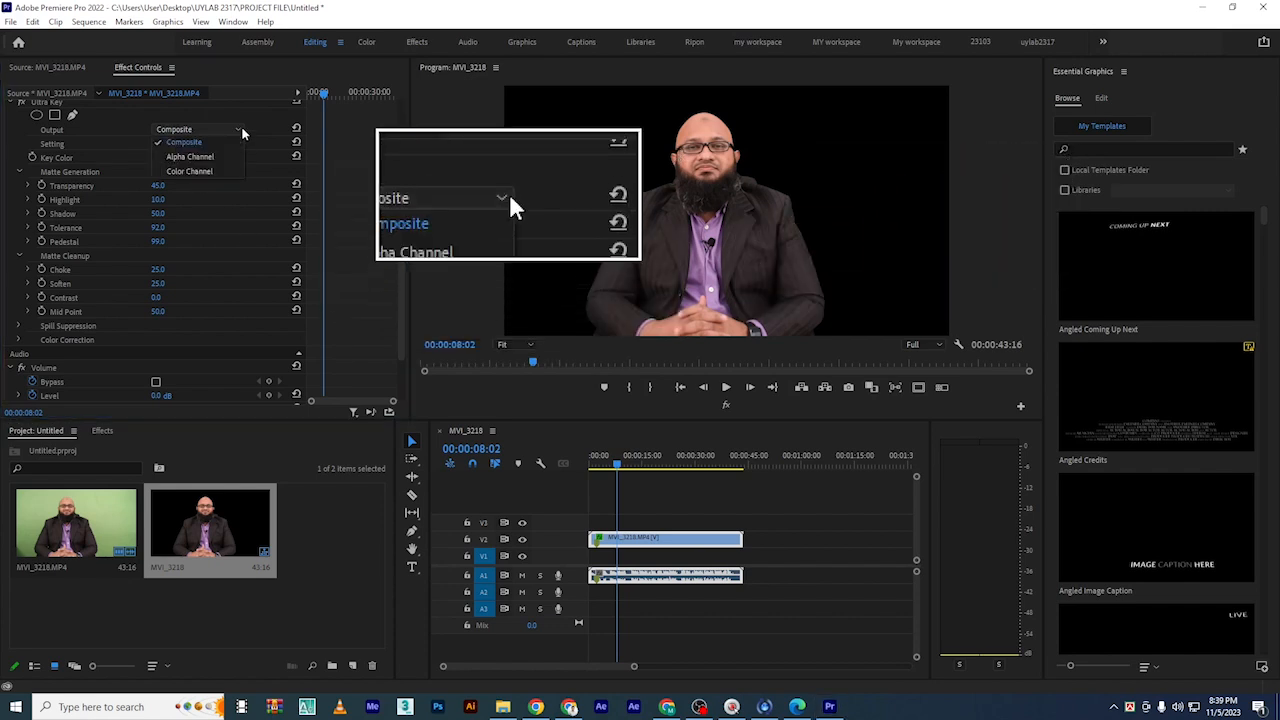
left_click(222, 156)
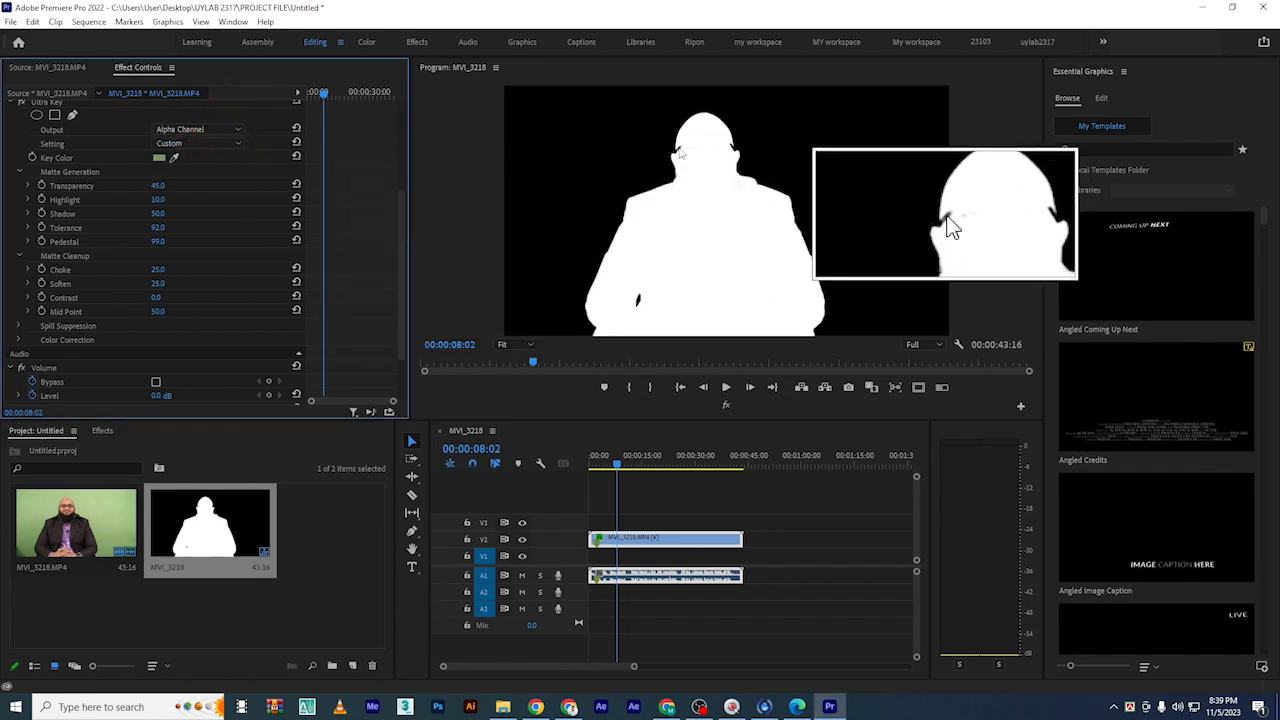
left_click(236, 130)
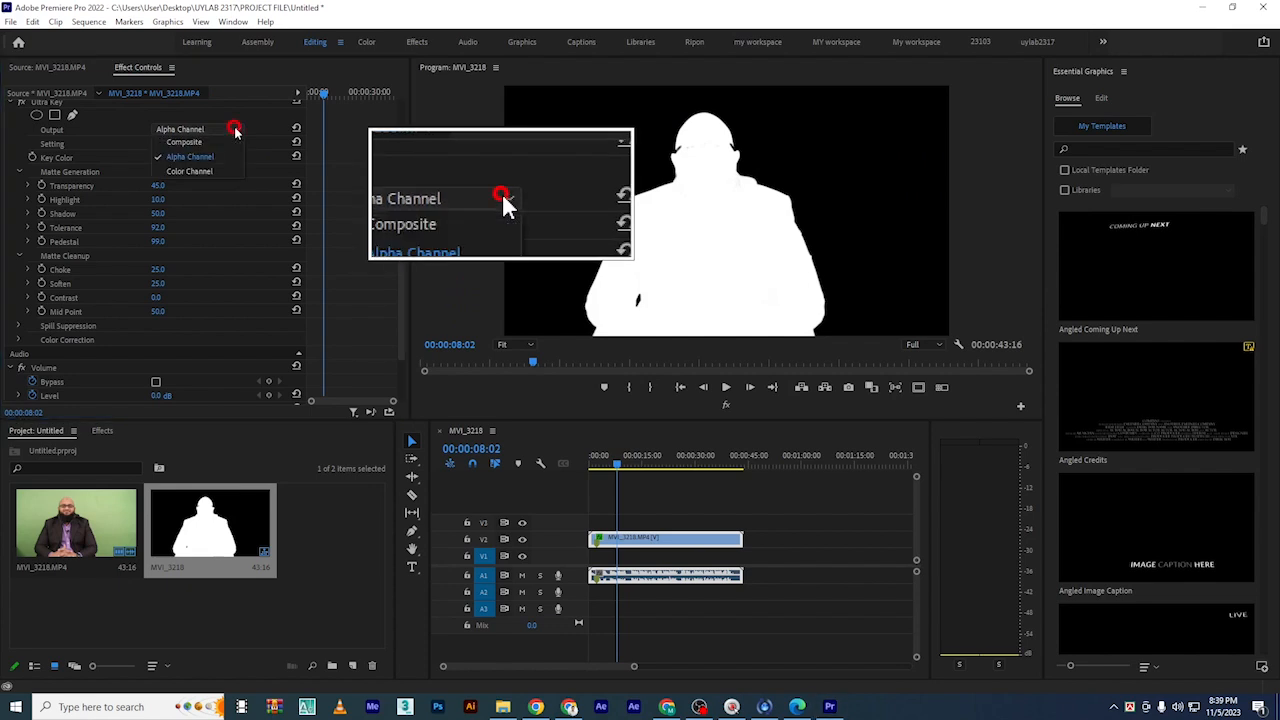
left_click(222, 141)
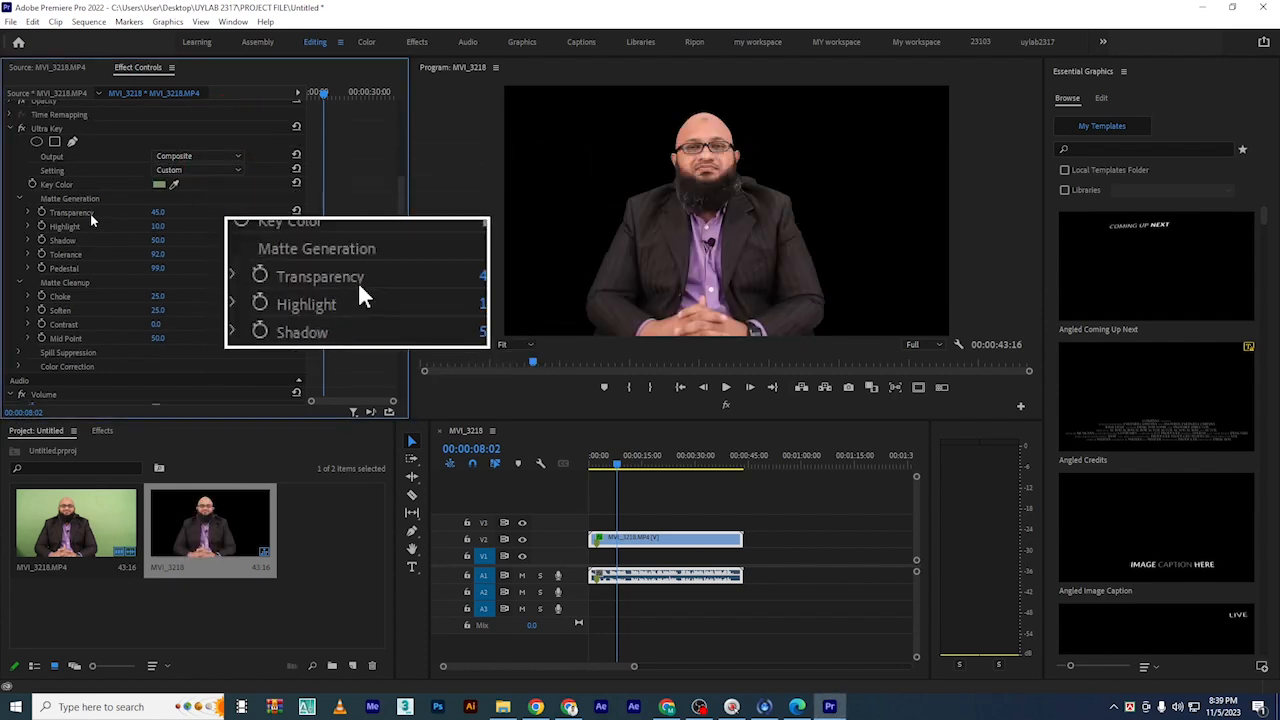
Compare the footage with Ultra Key disabled and re-enabled, and recheck its Alpha Channel output before restoring Composite
scroll(40, 170, "up", 1)
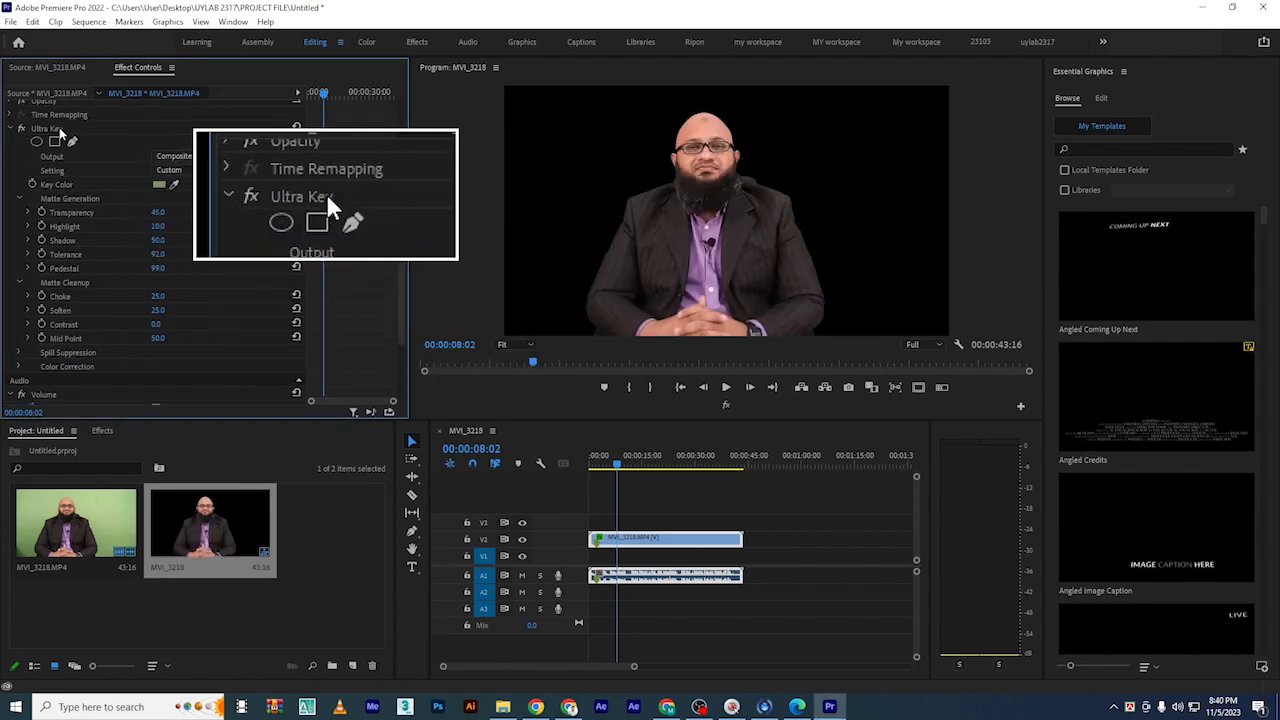
left_click(21, 130)
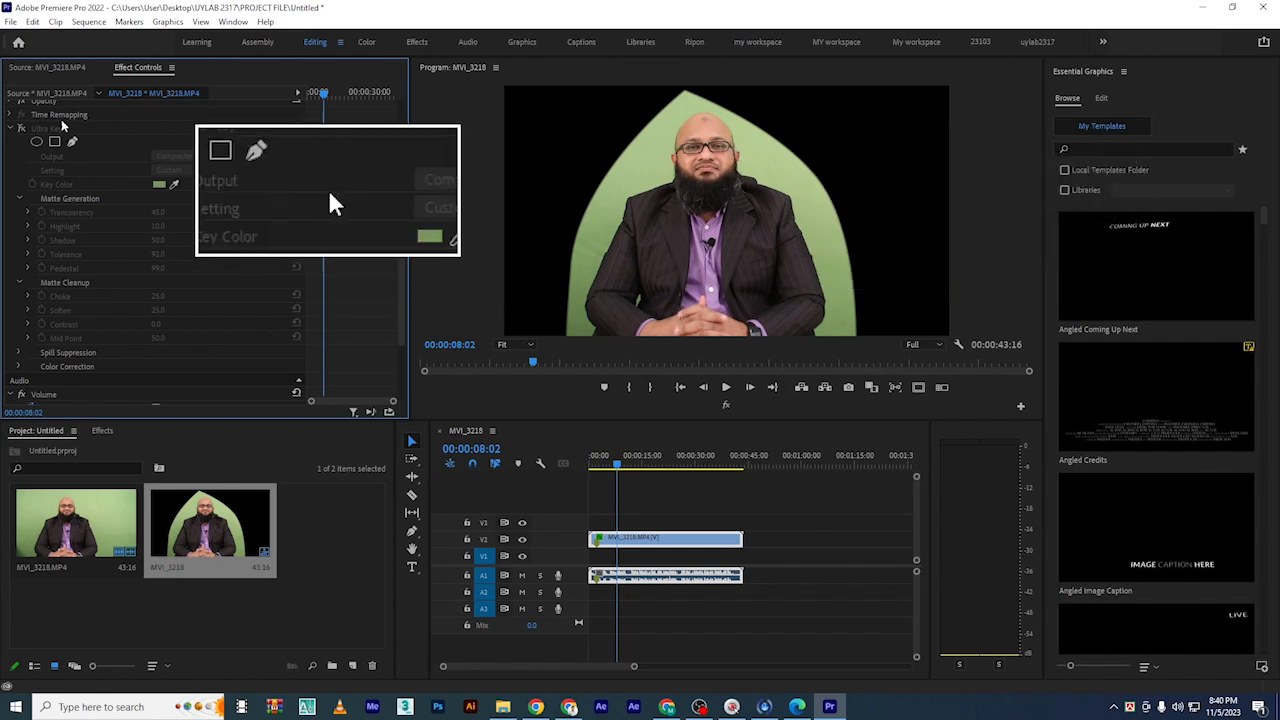
left_click(21, 129)
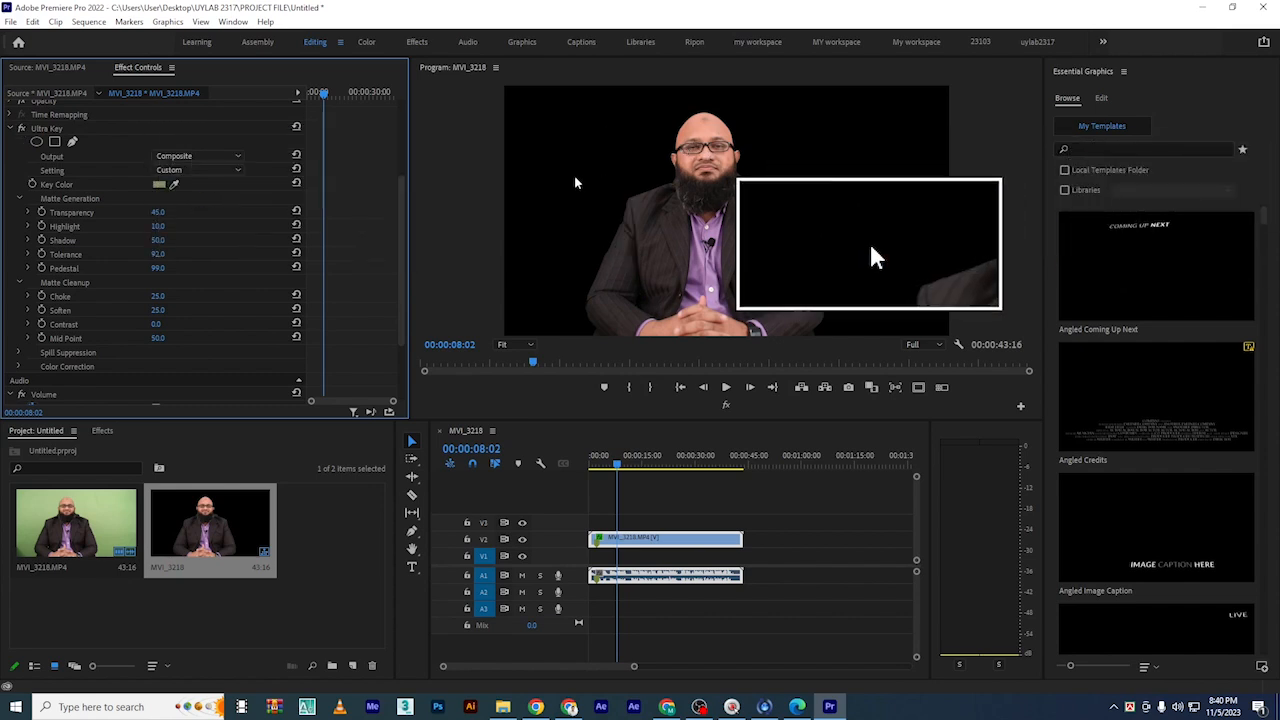
left_click(241, 156)
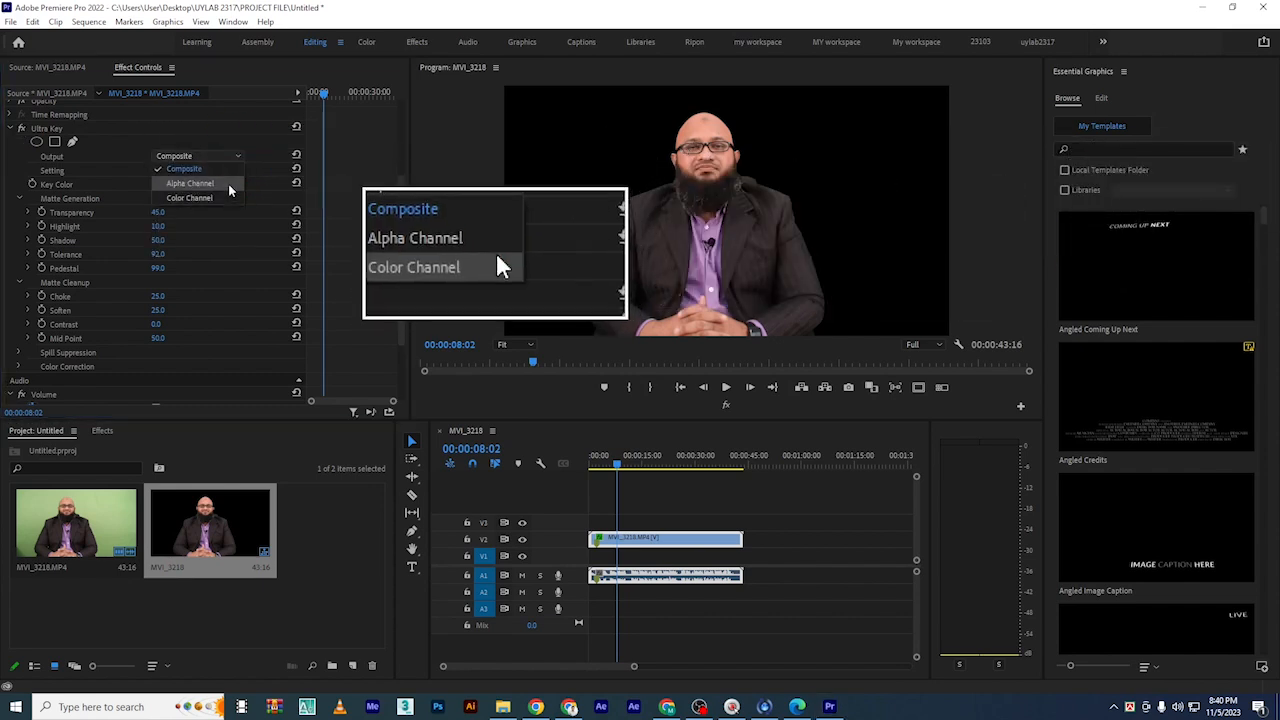
left_click(229, 183)
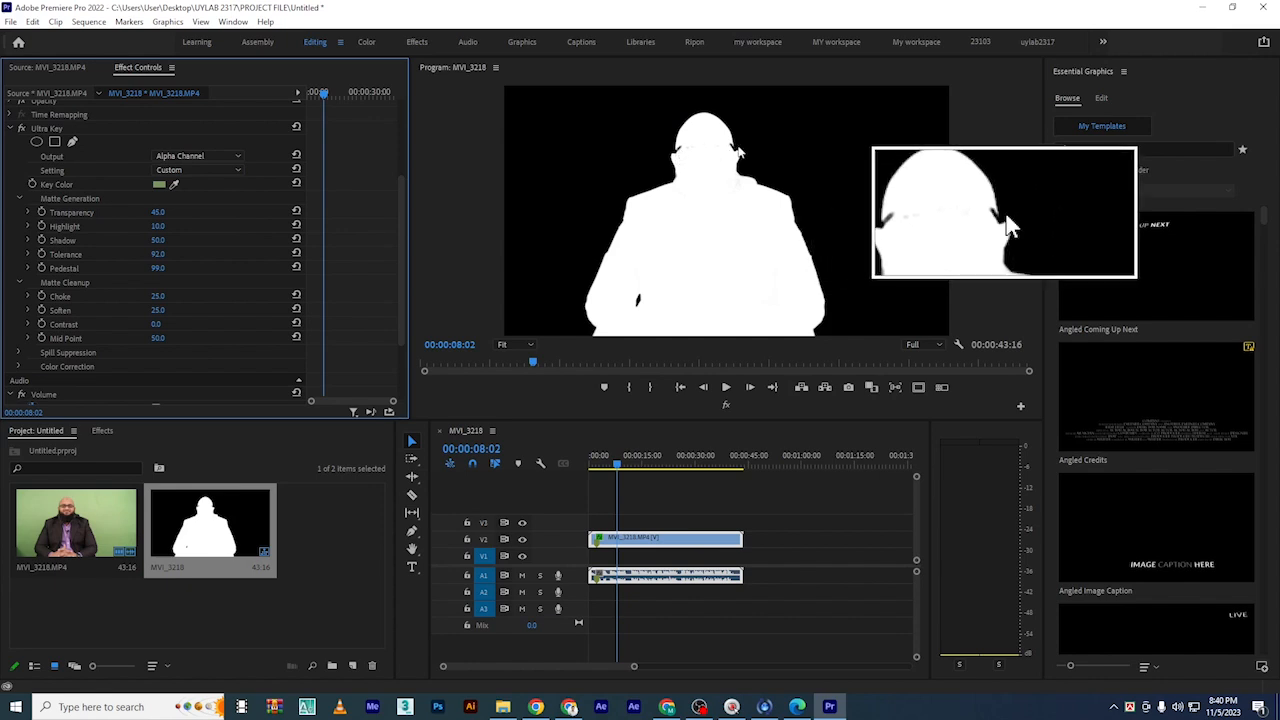
left_click(225, 156)
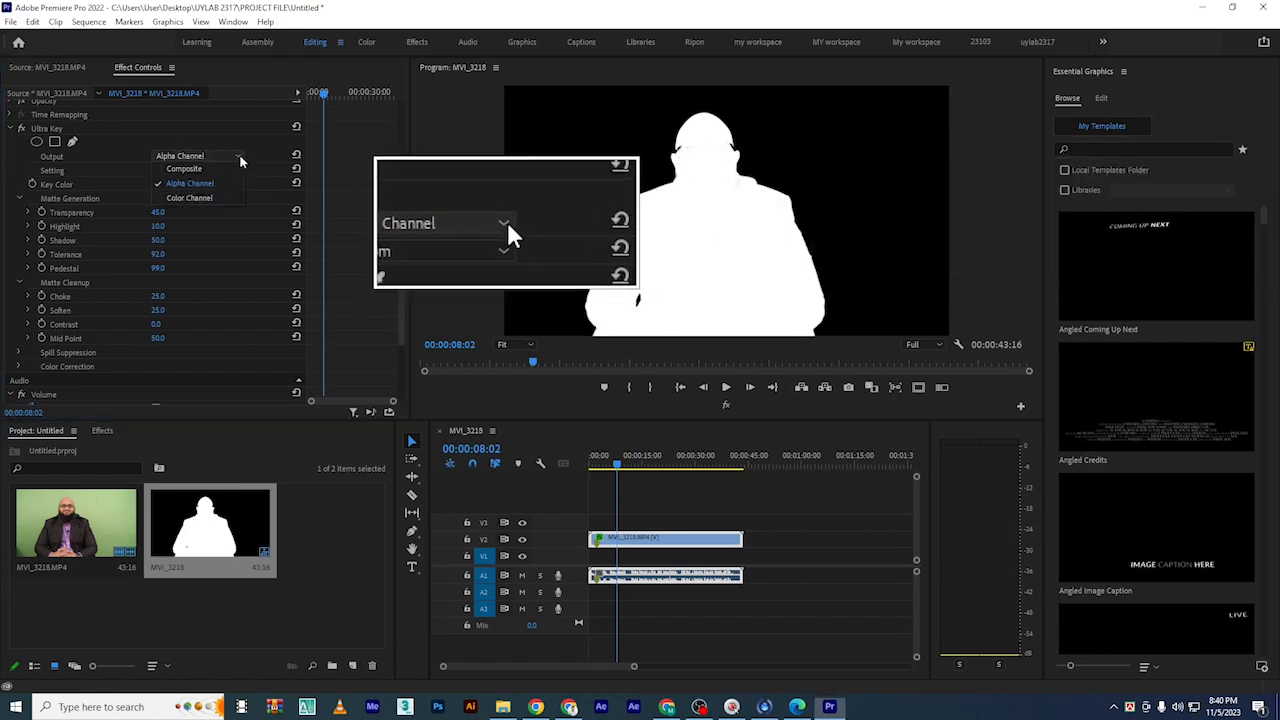
left_click(229, 169)
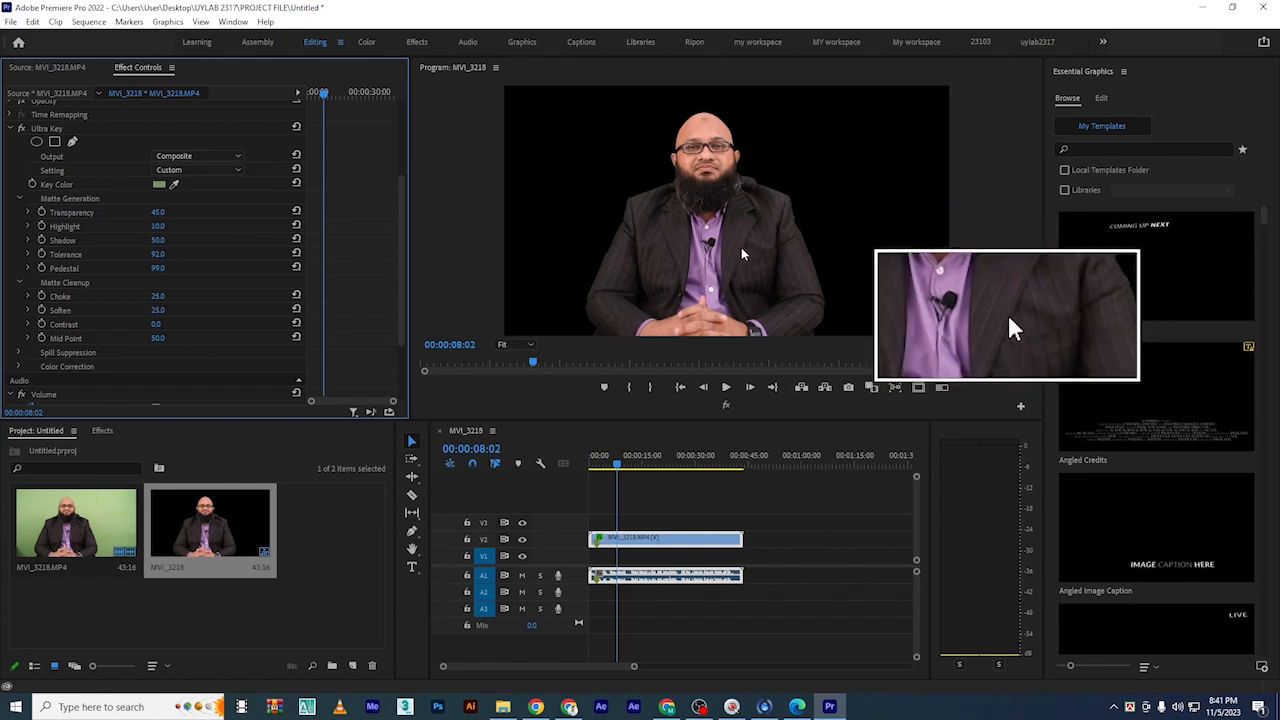
Collapse the Ultra Key settings and duplicate the MVI_3218.MP4 video clip from V2 onto V3
scroll(100, 300, "up", 3)
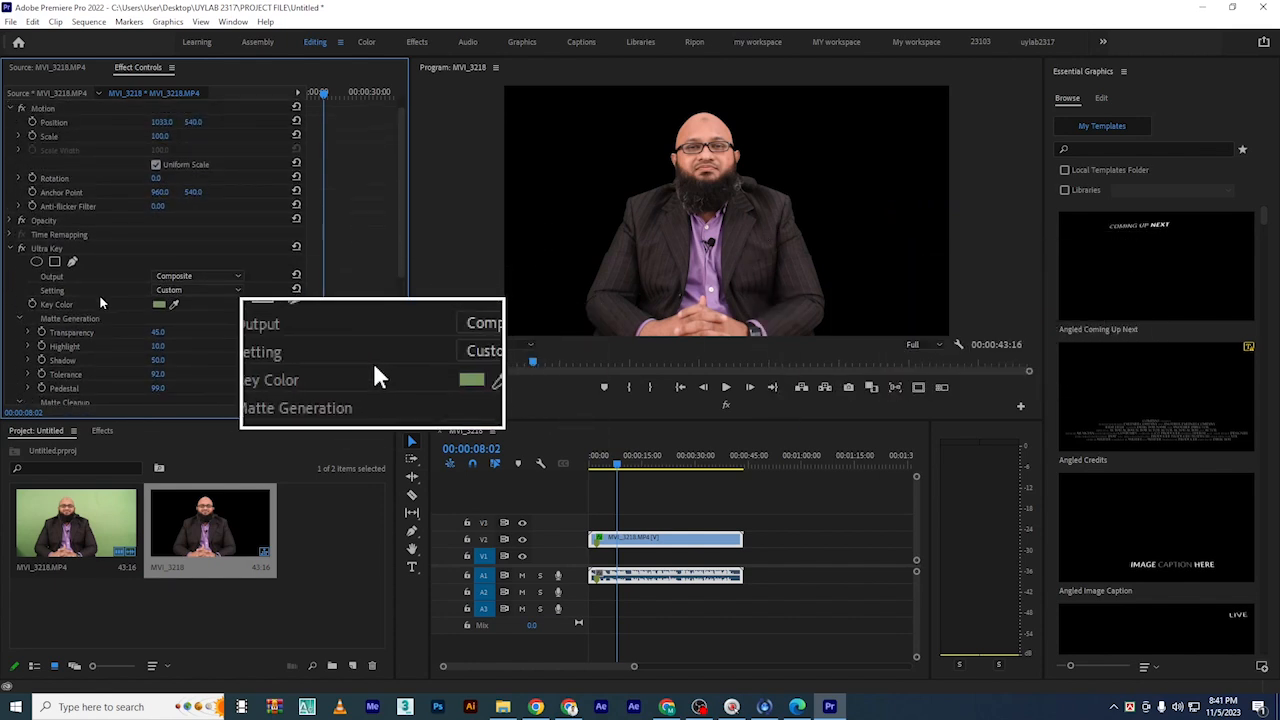
scroll(20, 260, "up", 1)
left_click(10, 251)
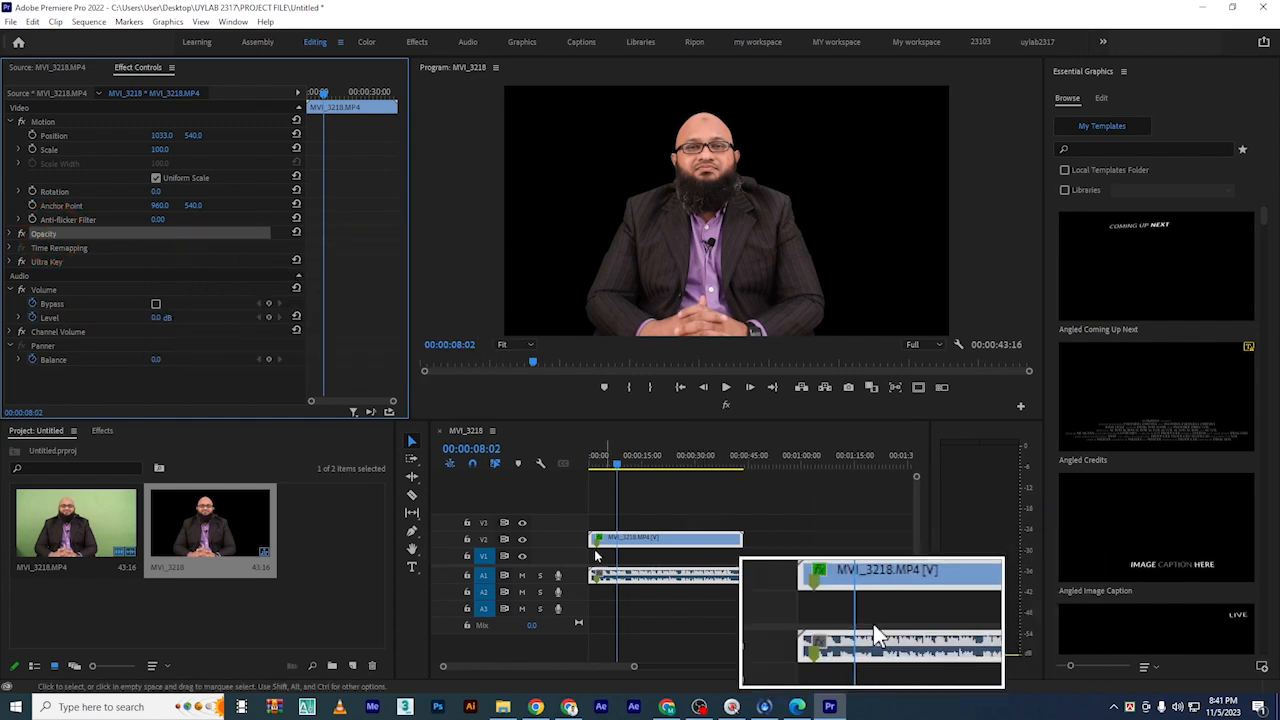
left_click(673, 537)
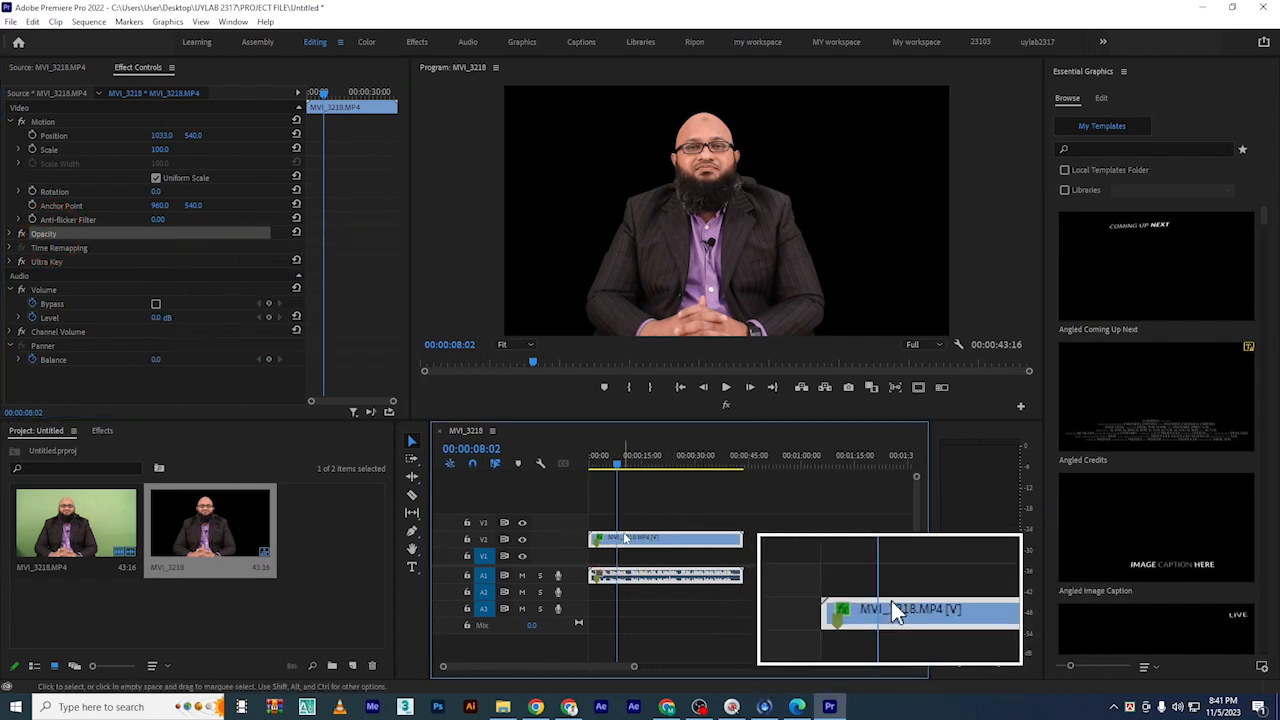
left_click_drag(625, 537, 716, 514)
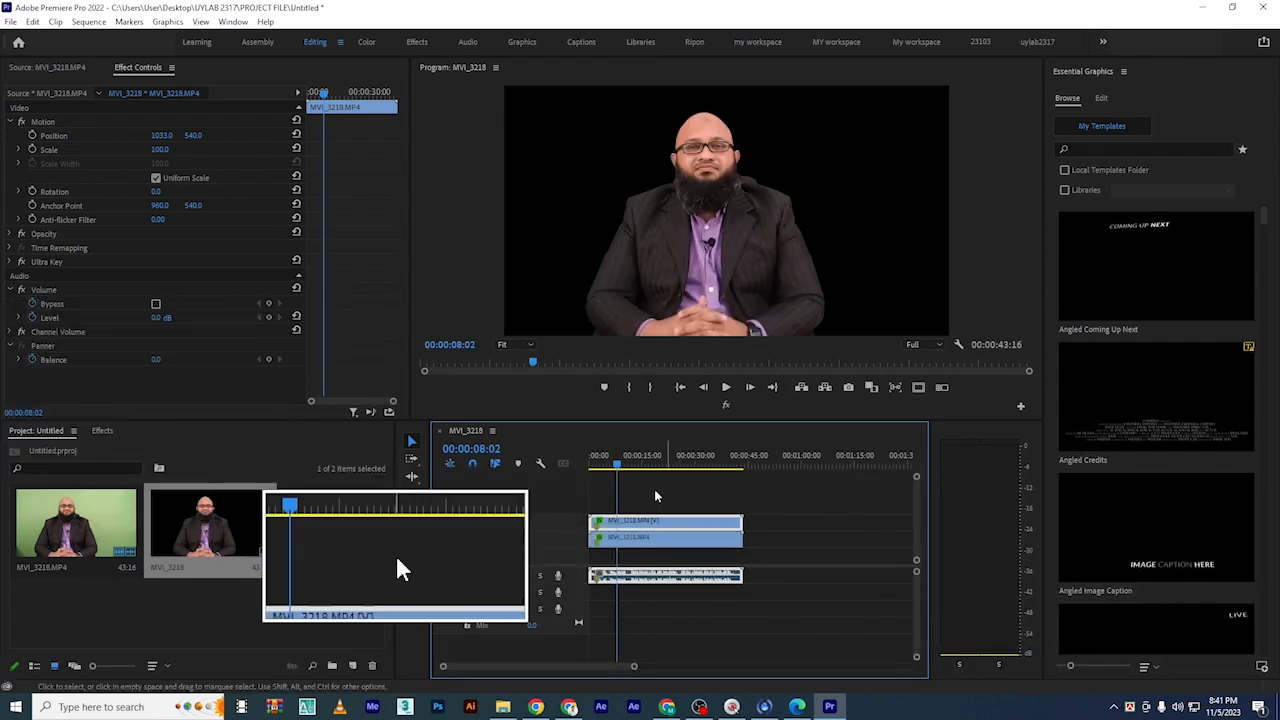
Remove the Ultra Key effect and the opacity Mask (1) from the duplicated clip on V3
left_click(52, 265)
key("Delete")
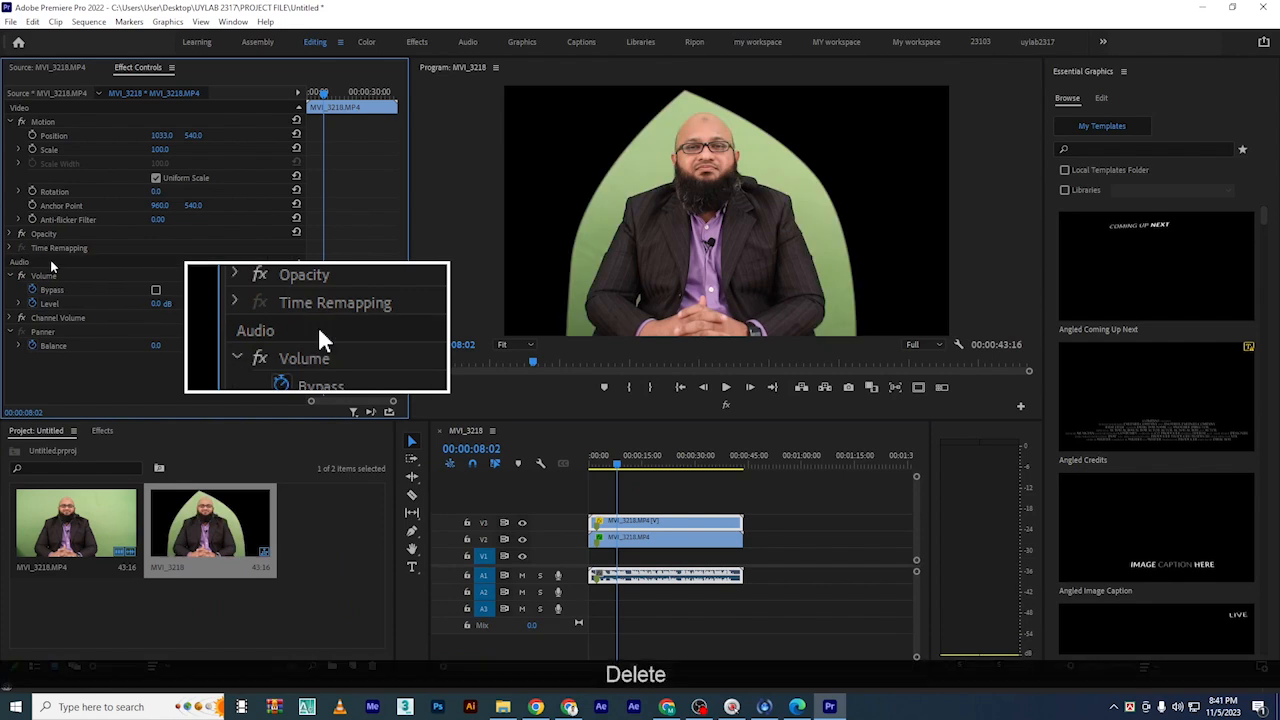
left_click(10, 233)
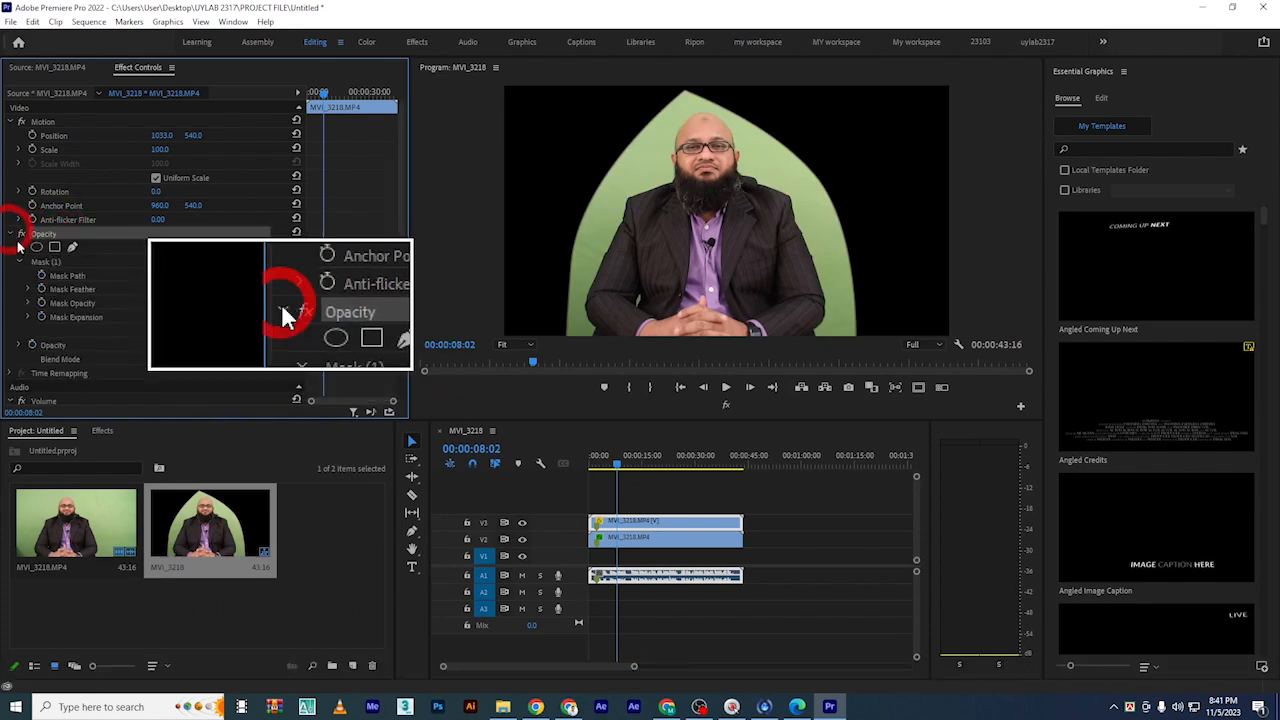
left_click(67, 263)
key("Delete")
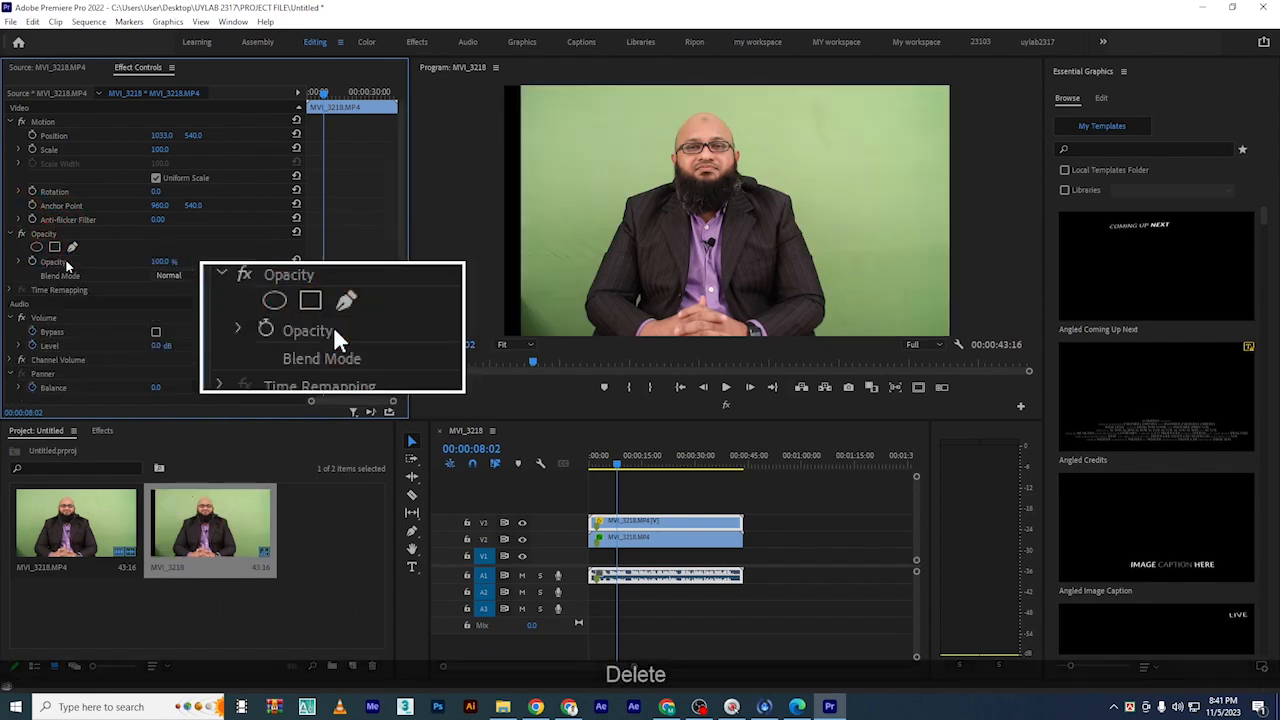
Hide track V2 and draw a closed pen opacity mask around the man's face on the V3 clip at 00:00:00:00
left_click(617, 521)
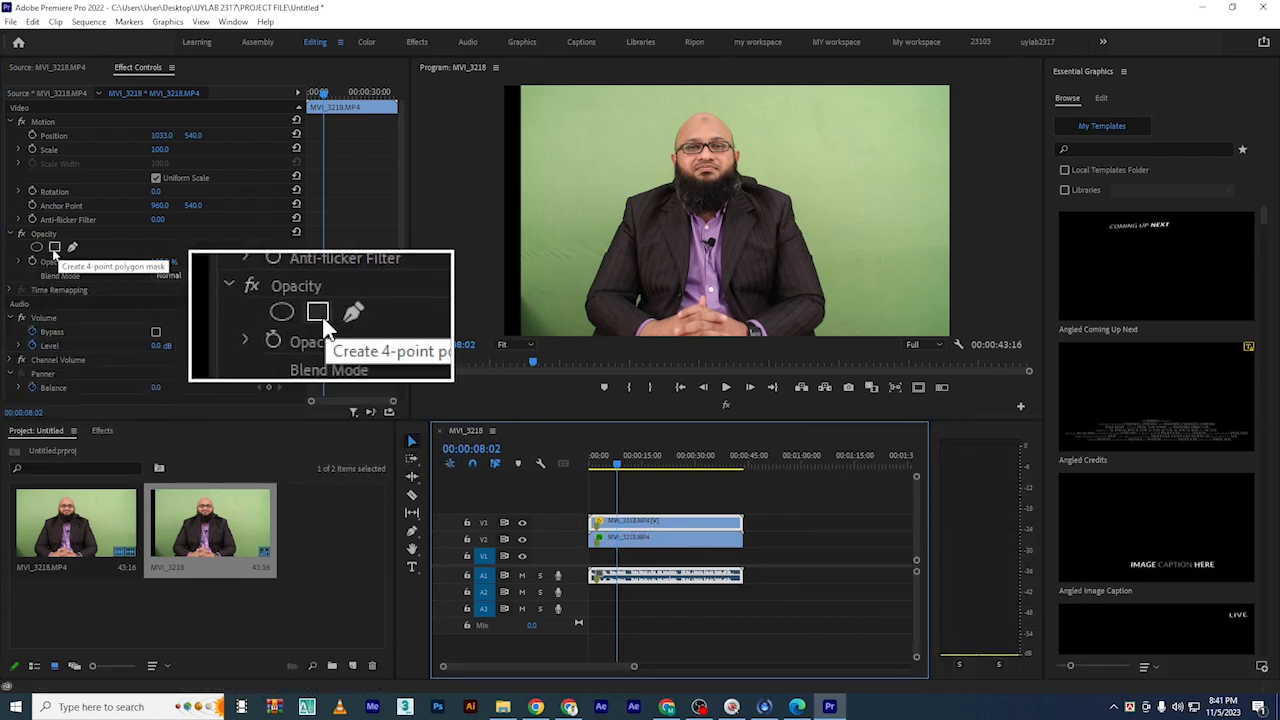
left_click(522, 539)
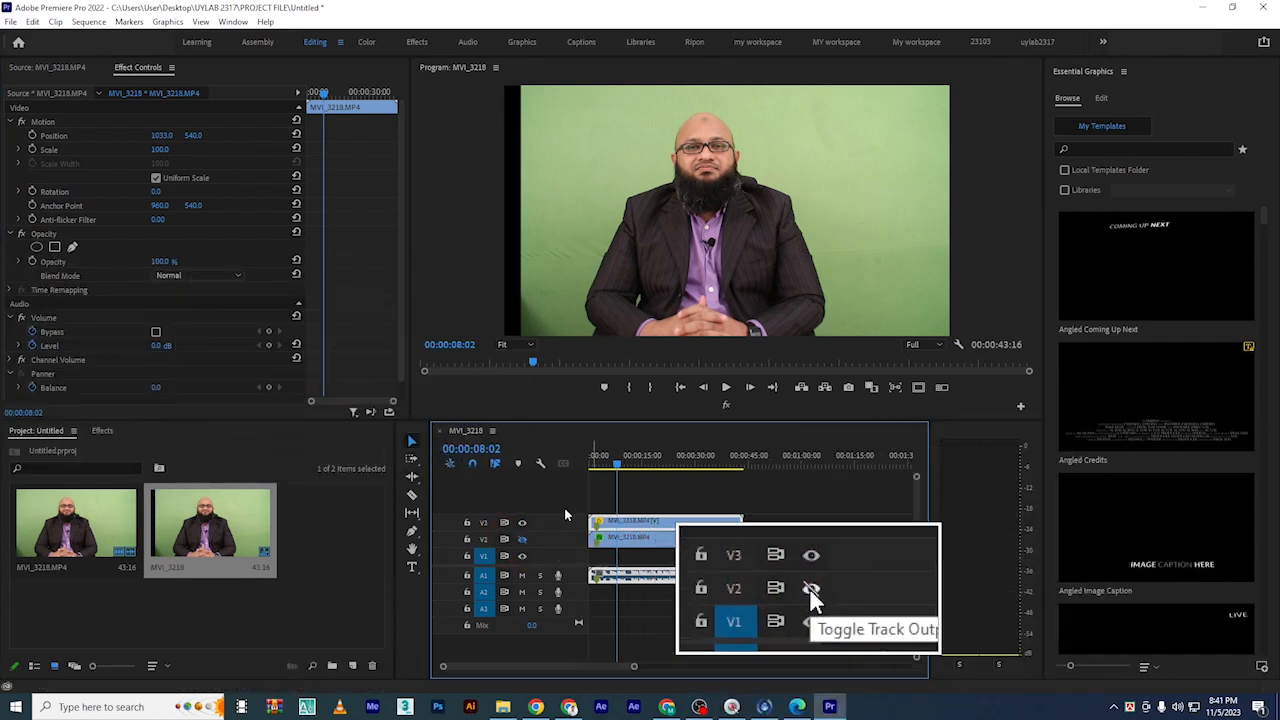
key("3")
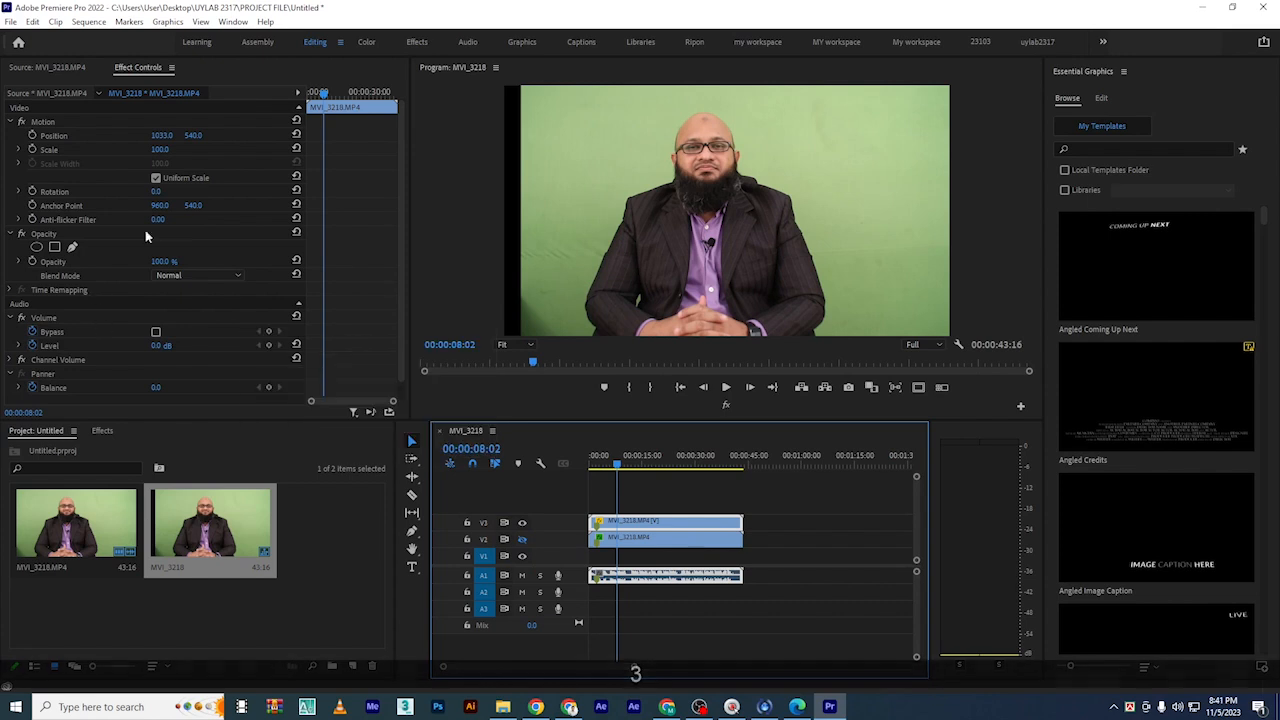
left_click(72, 247)
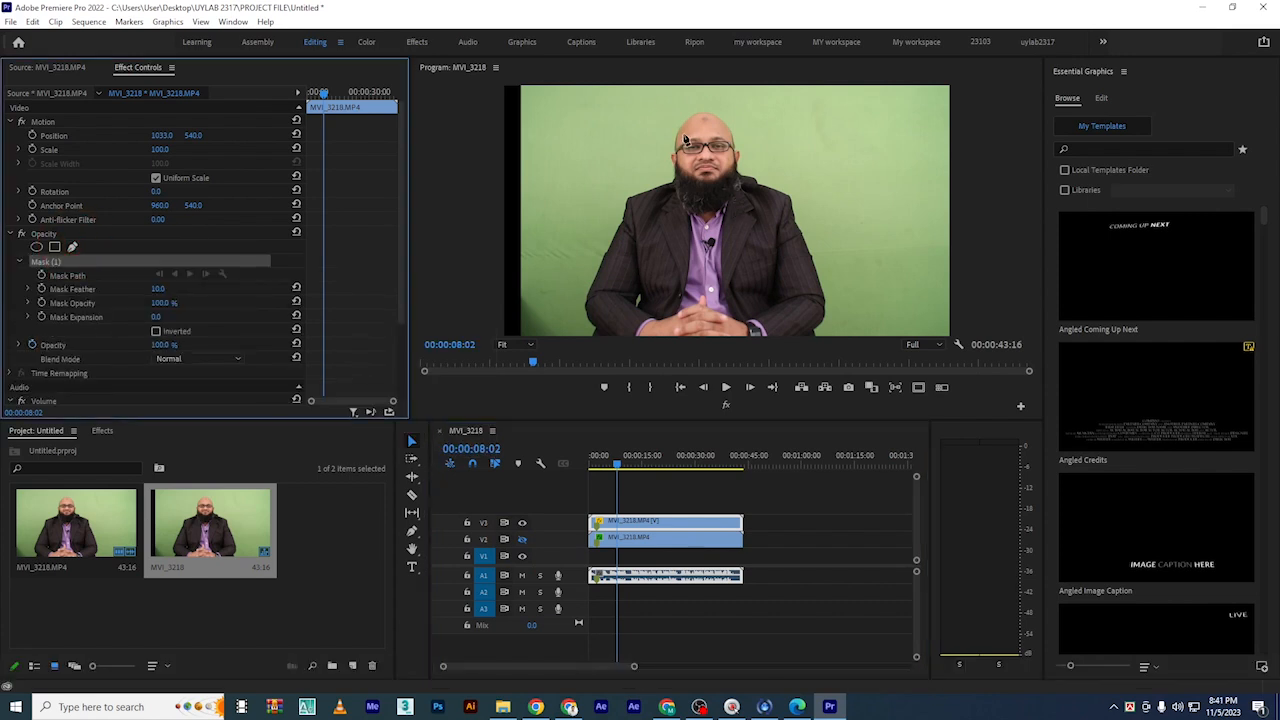
left_click_drag(618, 468, 505, 464)
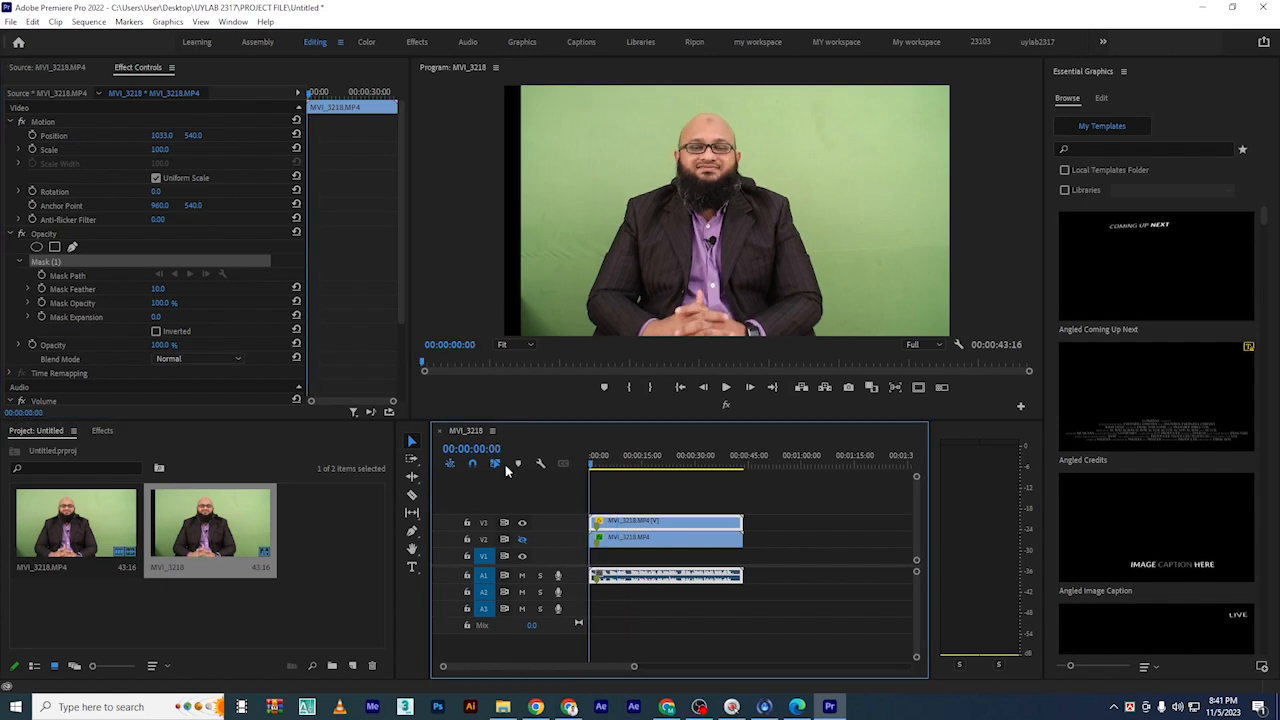
left_click(684, 132)
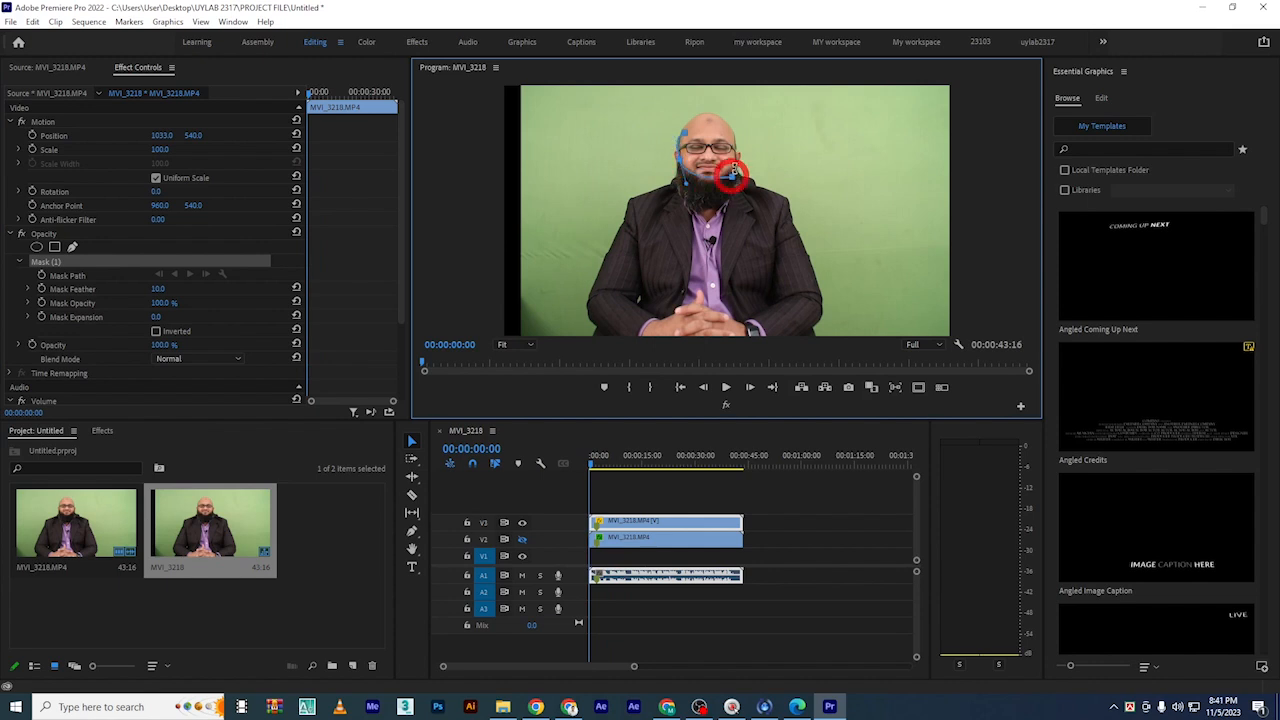
left_click(687, 133)
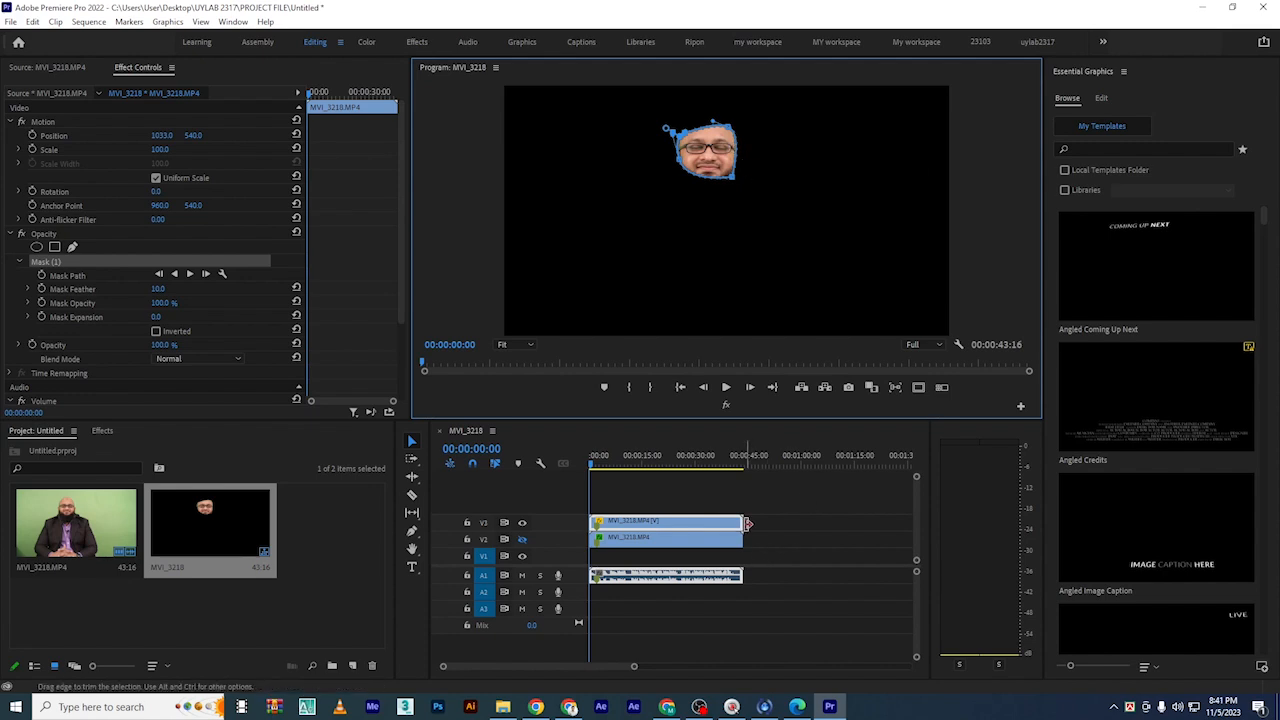
Trim the ends of the V3 and V2 clips to shorten the sequence to 00:00:11:21
left_click_drag(742, 521, 629, 519)
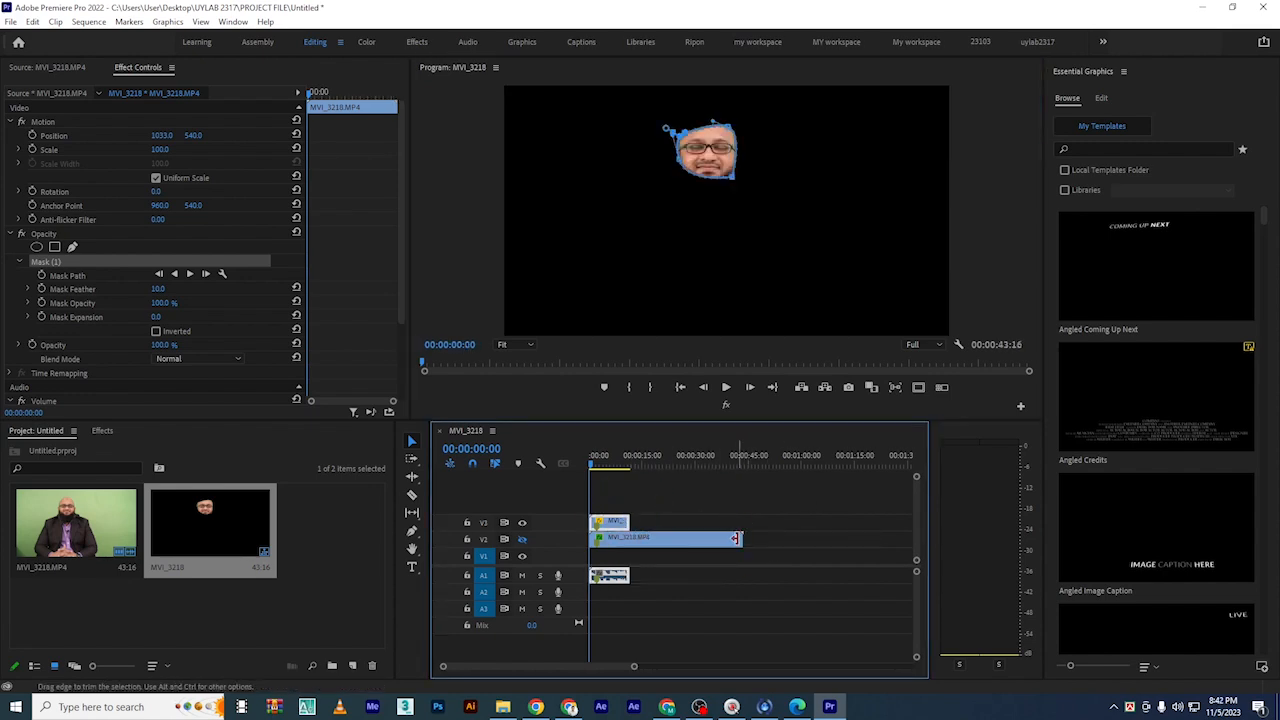
left_click_drag(740, 537, 623, 536)
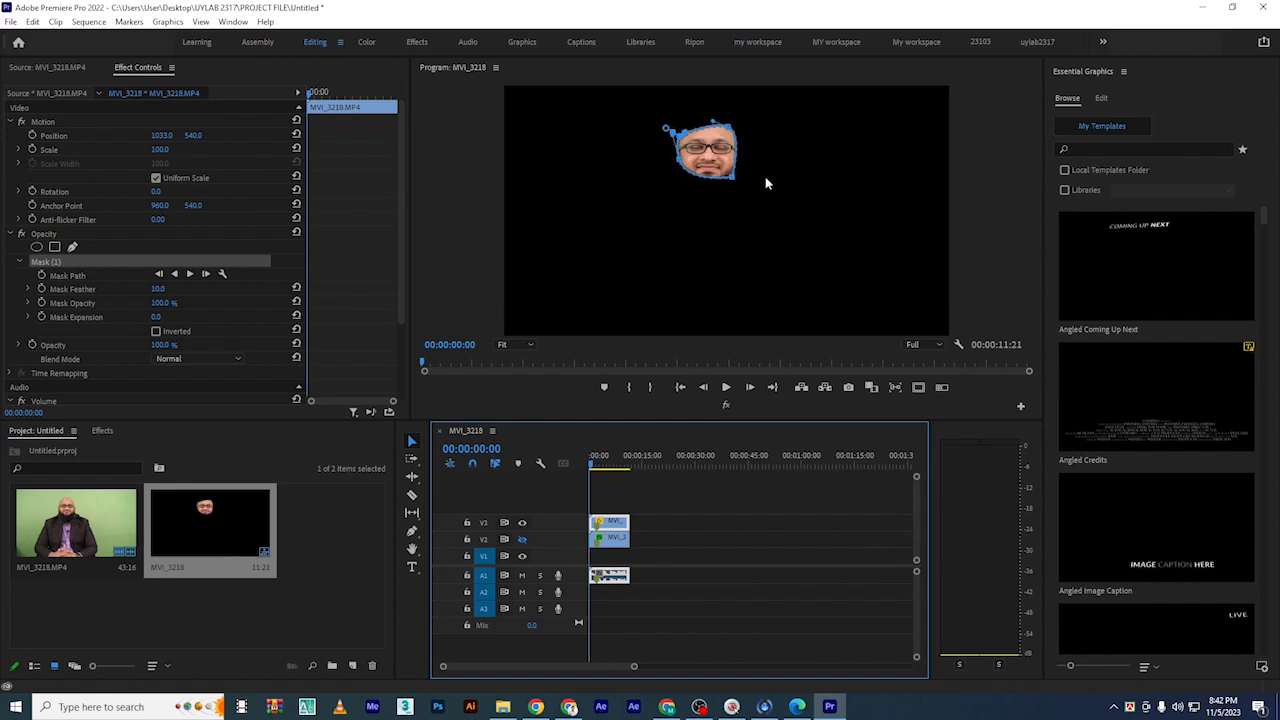
Refine the face mask's points and track it forward through the V3 clip, and turn V2's output back on
left_click(734, 180)
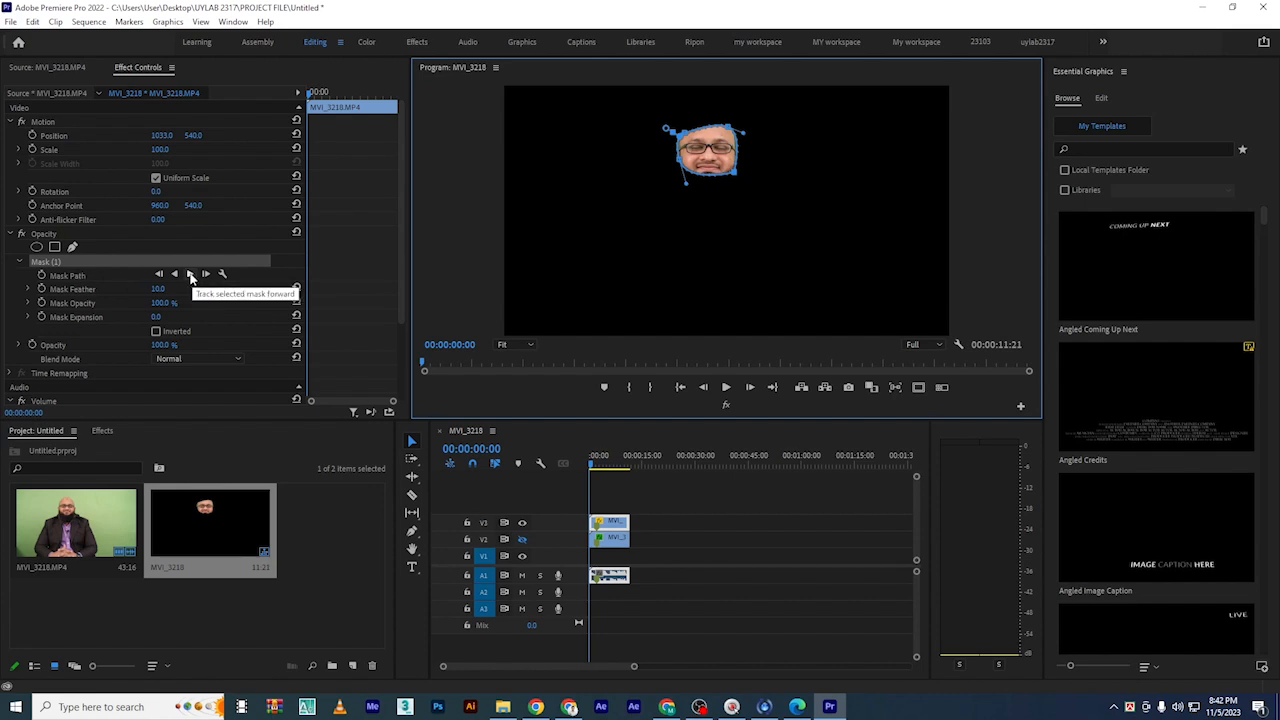
left_click(190, 274)
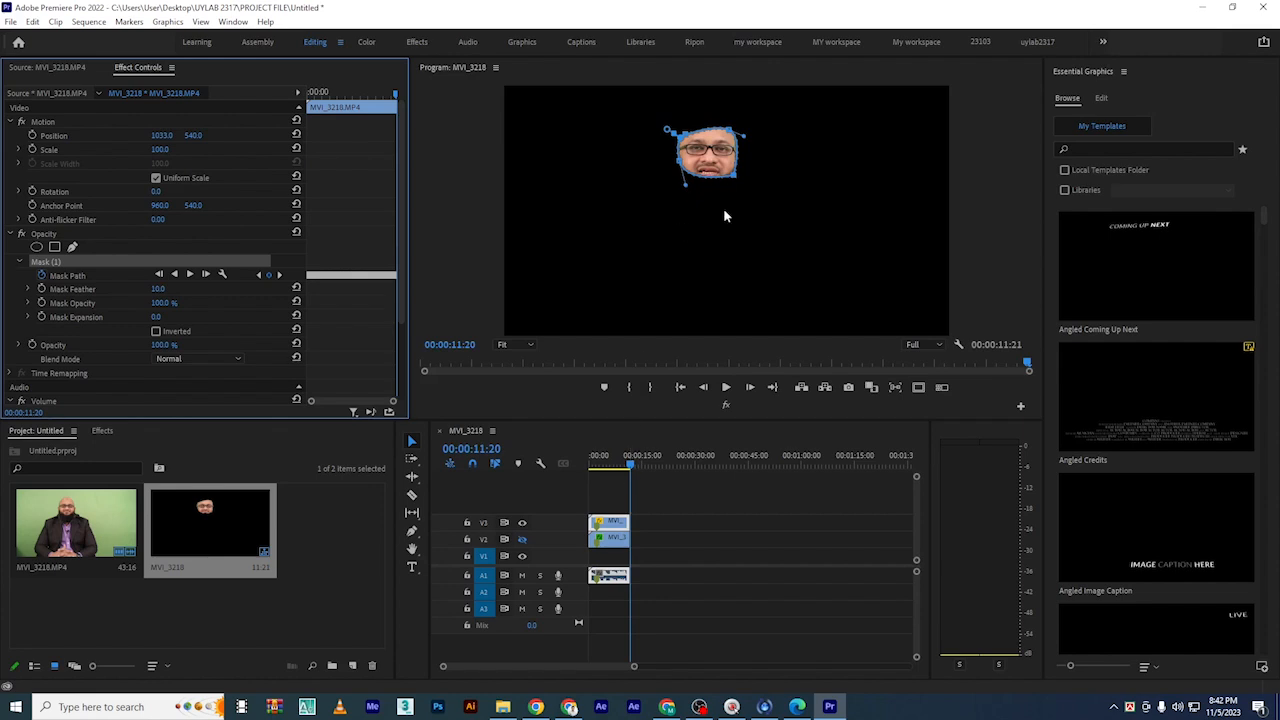
left_click(522, 540)
left_click(745, 520)
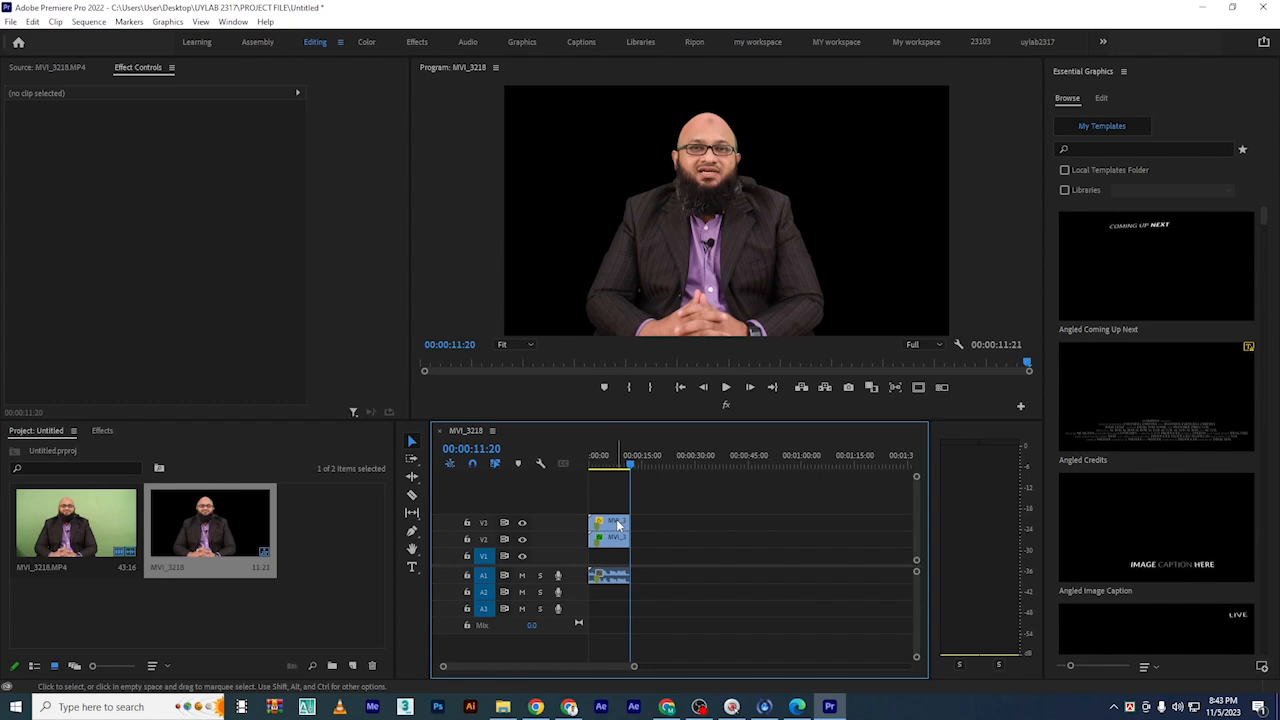
Swap the two stacked clips so the face-masked clip sits on V2 and the keyed clip sits above it on V3
left_click_drag(618, 524, 716, 540)
key("ctrl+z")
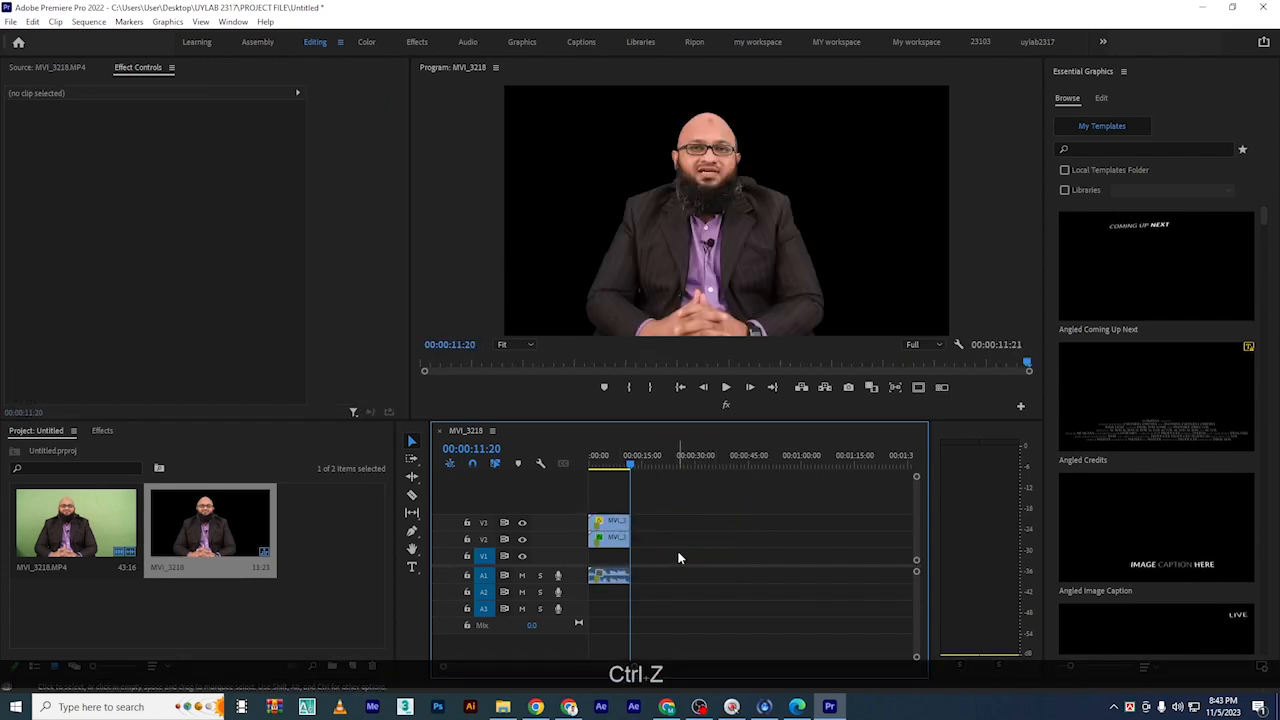
left_click_drag(609, 541, 702, 536)
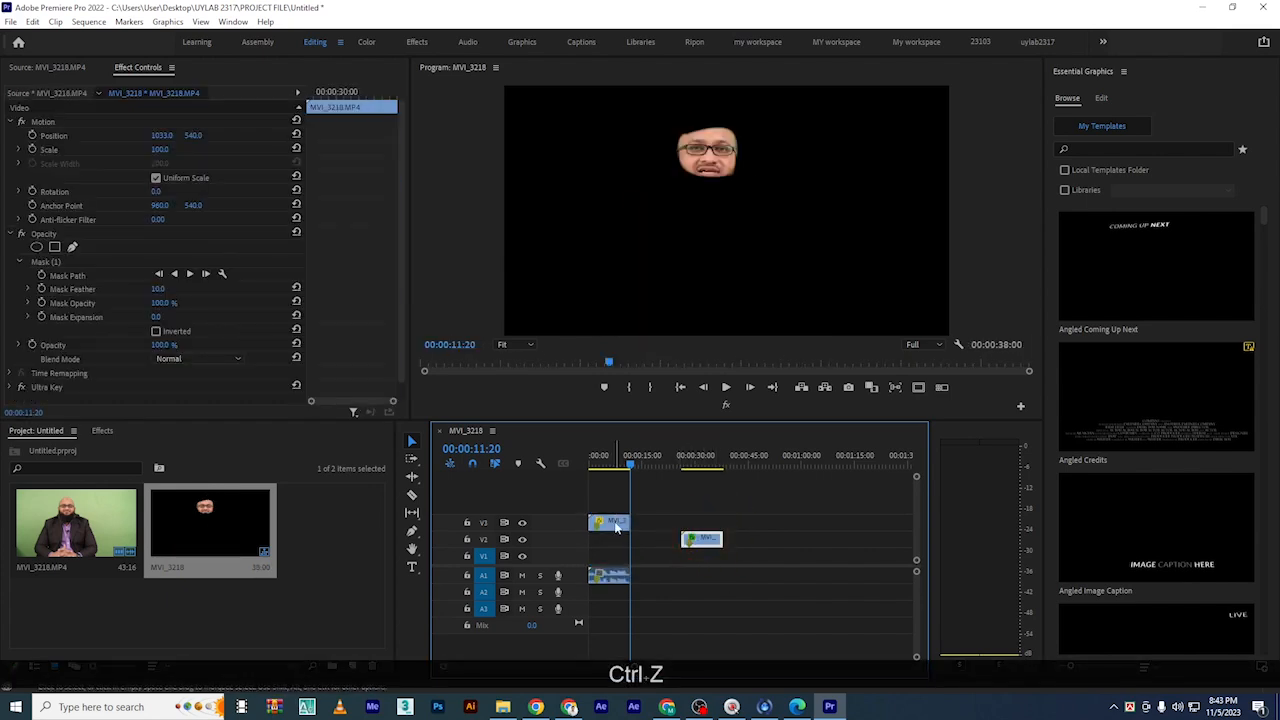
left_click_drag(616, 522, 612, 540)
left_click_drag(708, 543, 610, 522)
Play the opening seconds of the sequence to check the swapped layers and examine the V2 clip's mask path keyframes
left_click(603, 464)
left_click_drag(603, 464, 593, 462)
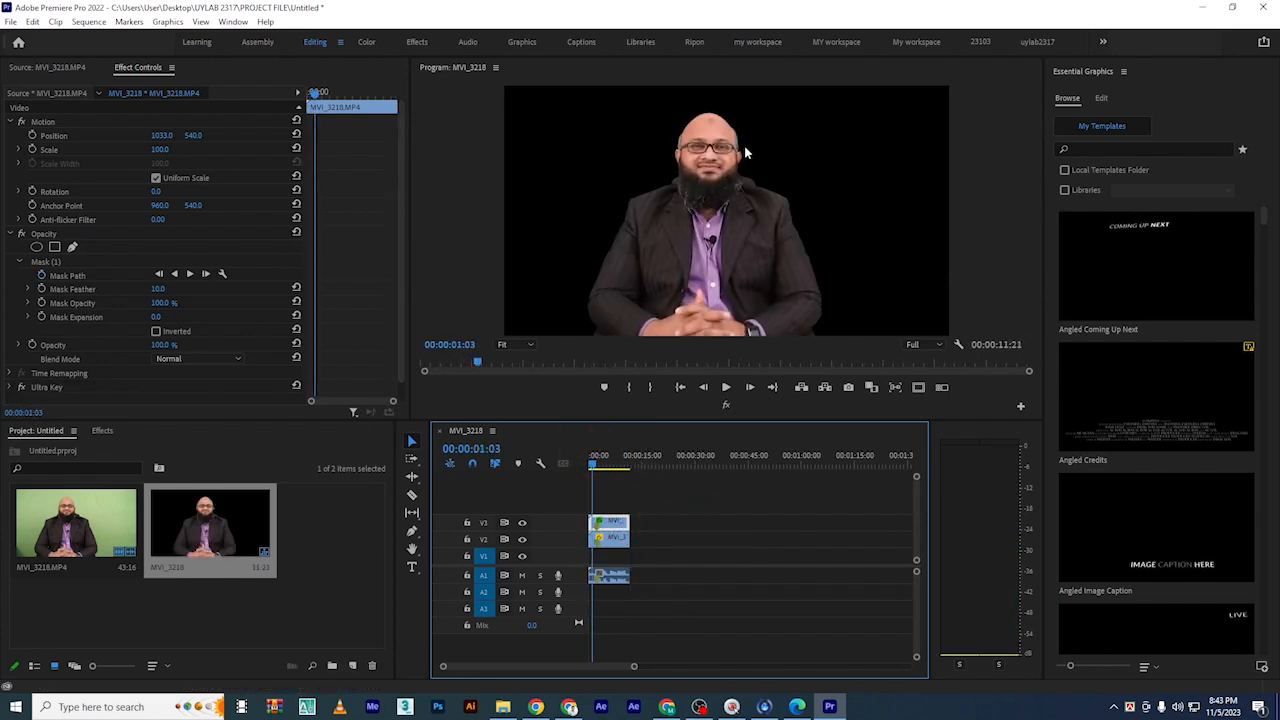
key("Home")
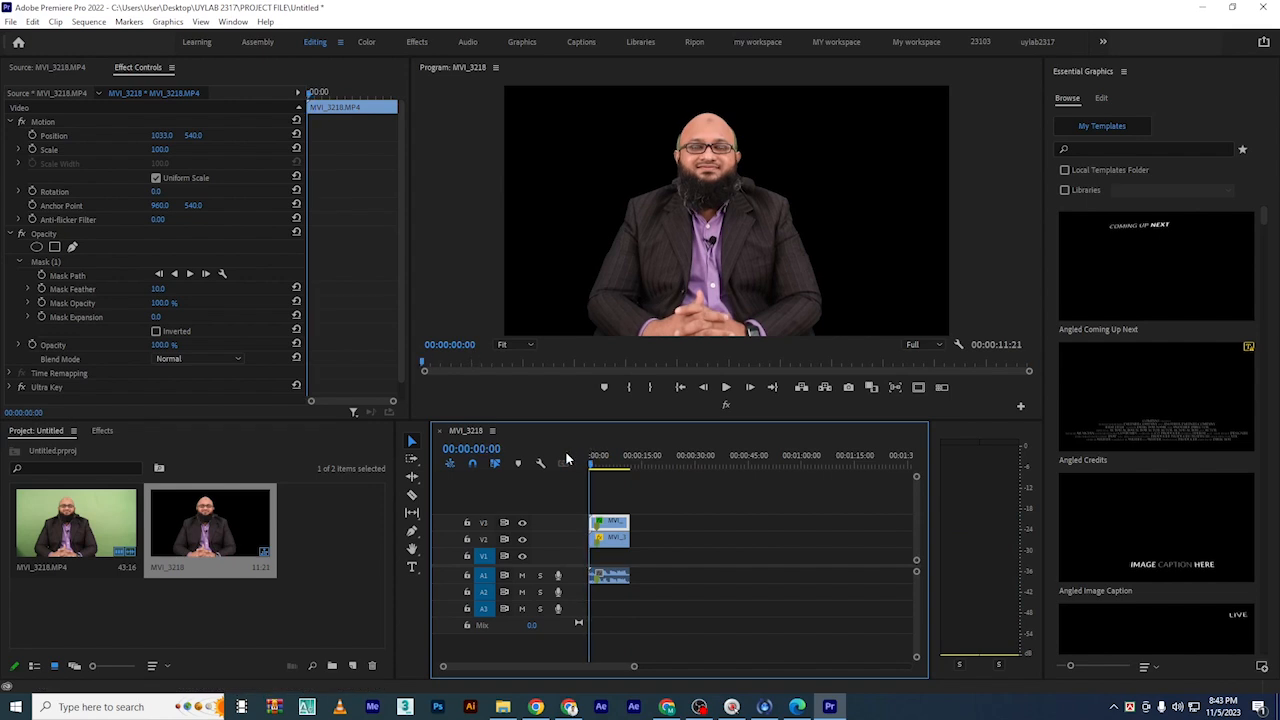
key("space")
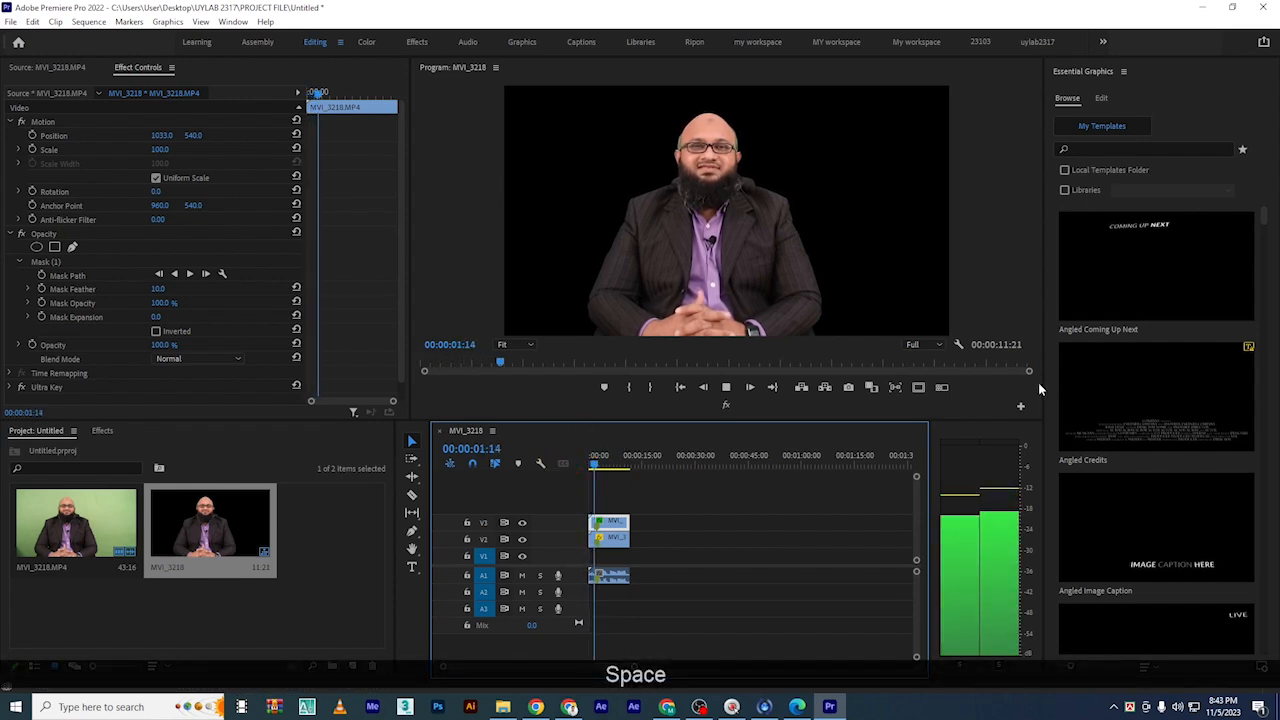
key("space")
key("space")
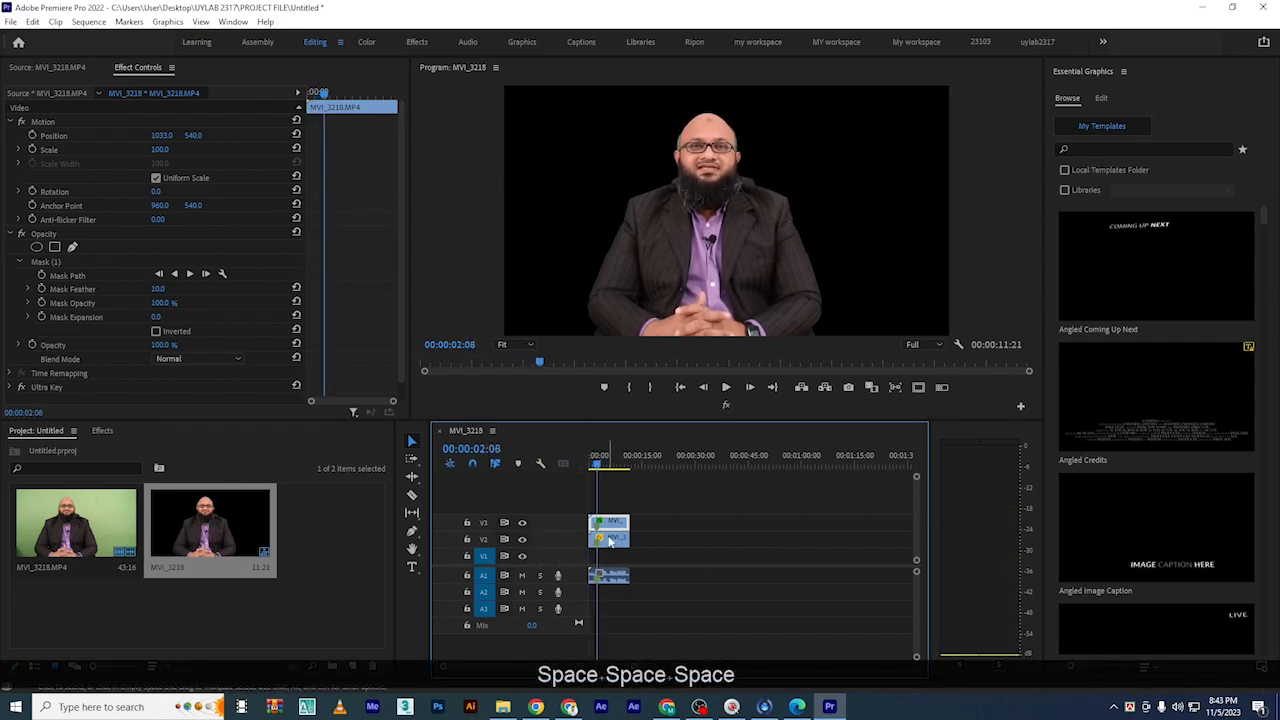
left_click(612, 537)
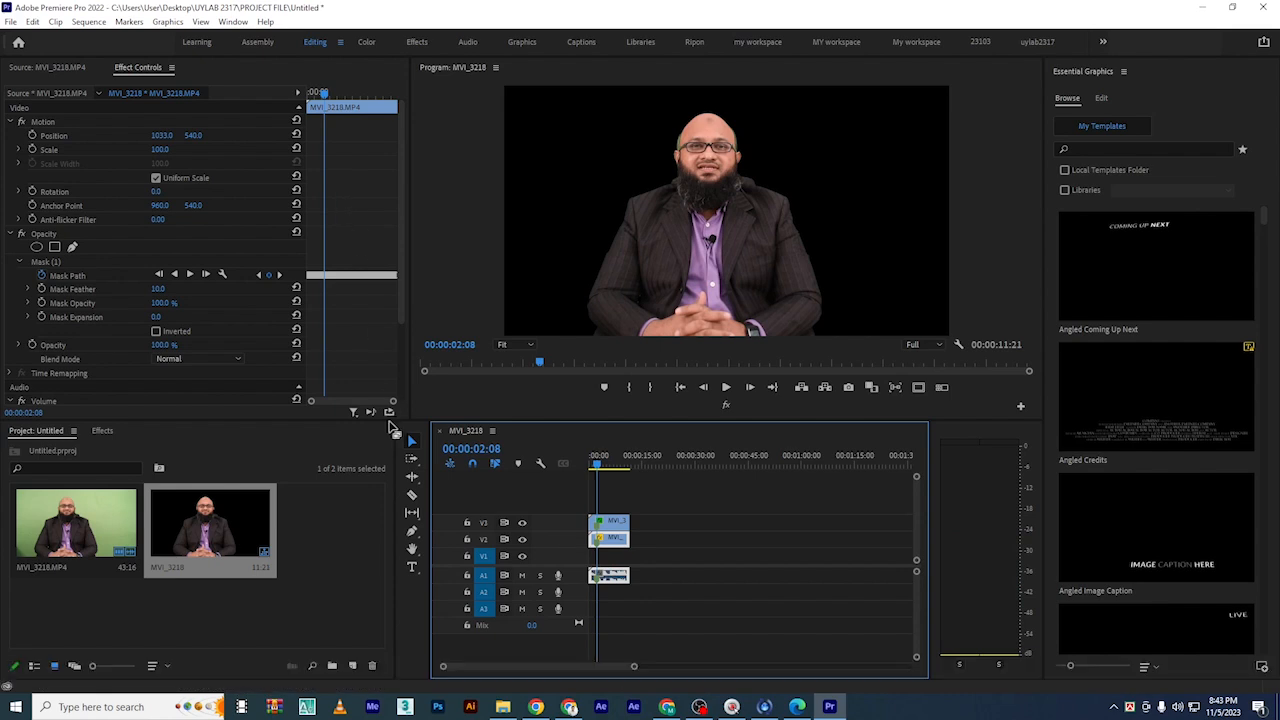
left_click_drag(391, 401, 347, 401)
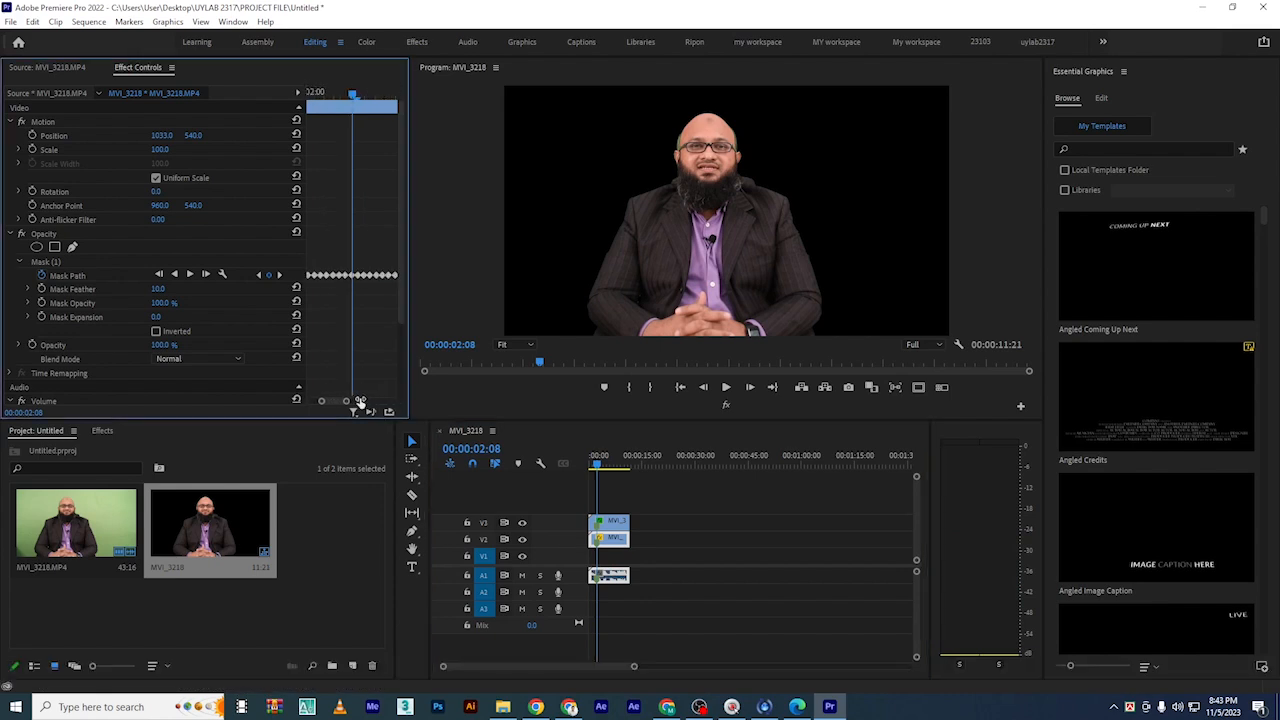
left_click_drag(355, 93, 250, 101)
key("space")
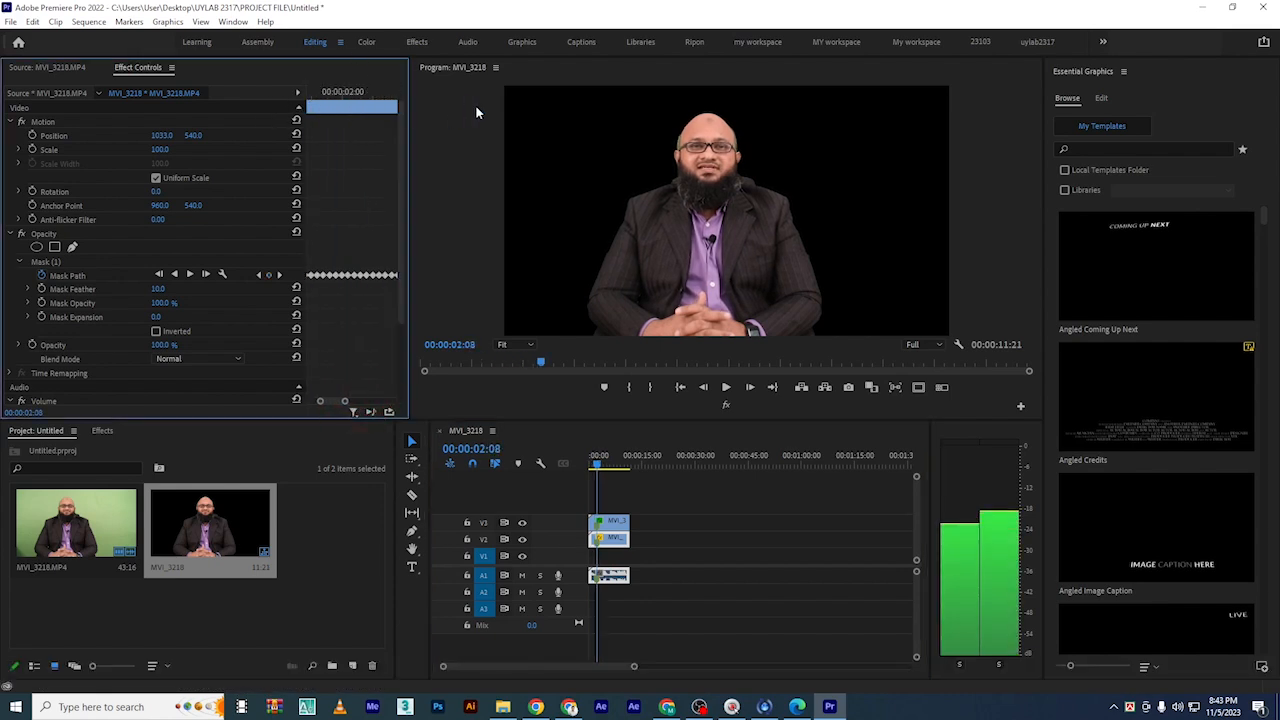
key("space")
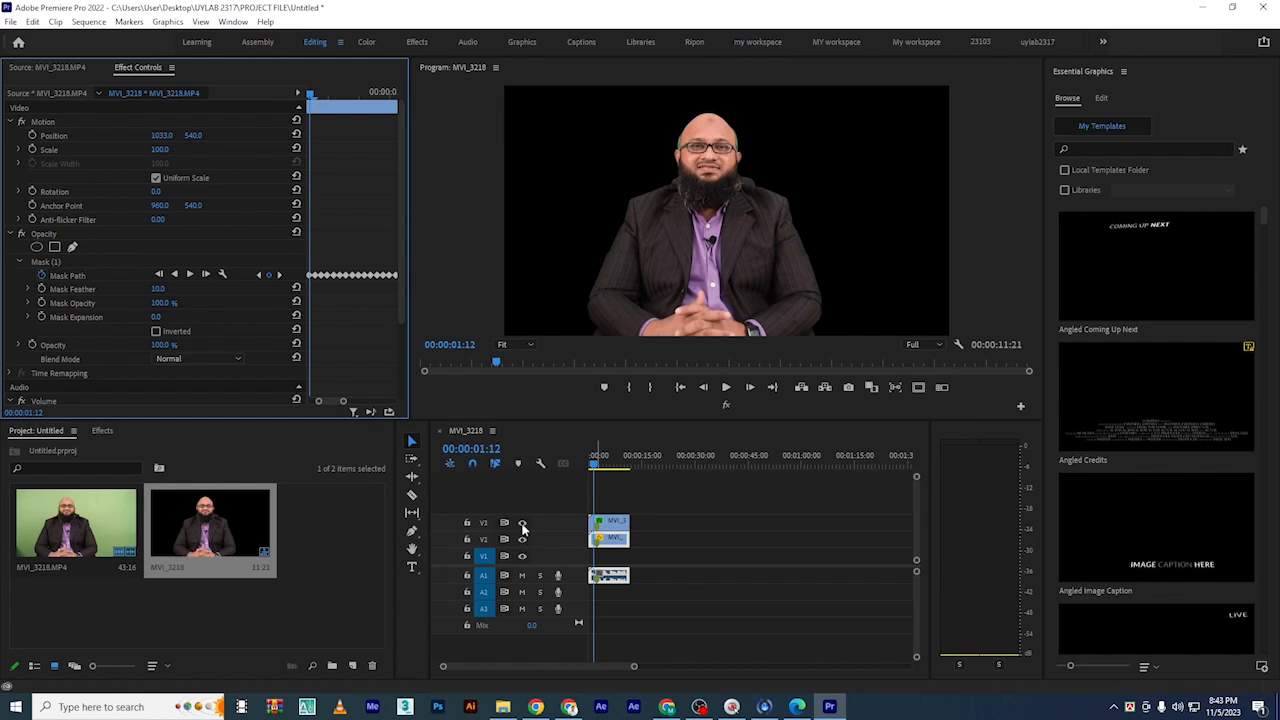
Hide track V3 and reshape the face mask's points on the V2 clip at 00:00:00:00
left_click(522, 522)
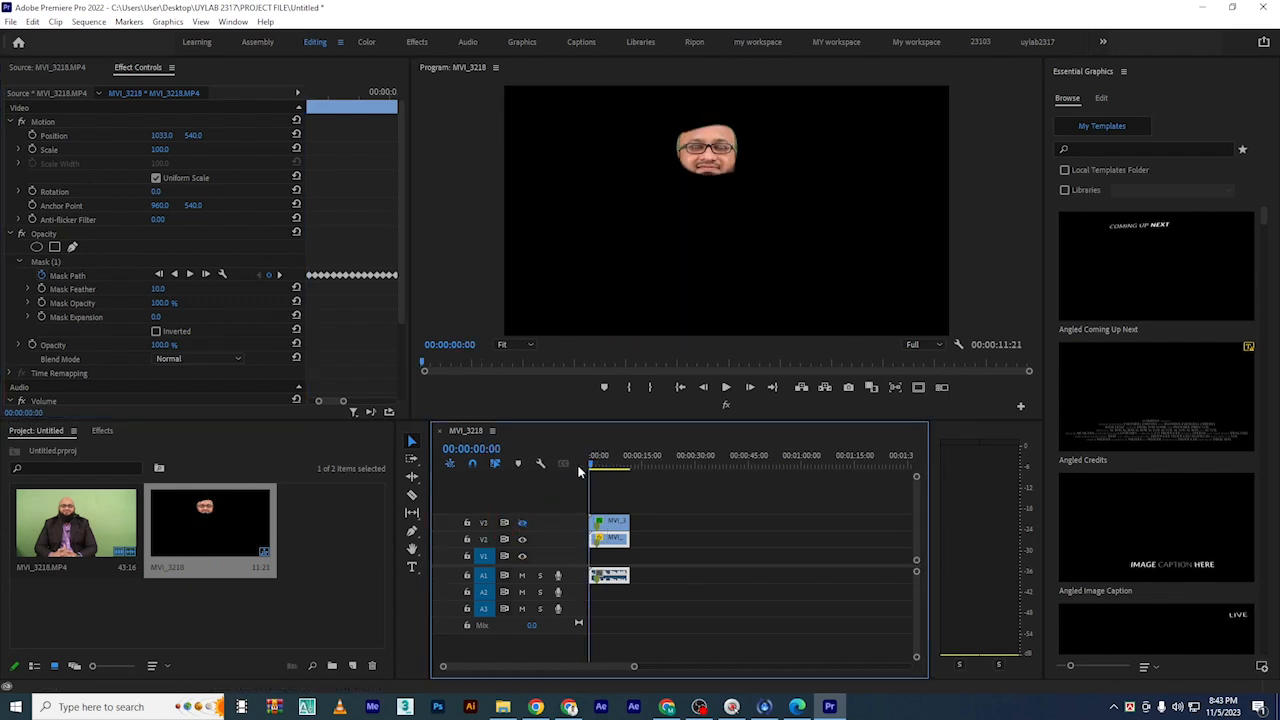
left_click(621, 472)
left_click_drag(621, 472, 577, 475)
left_click(609, 523)
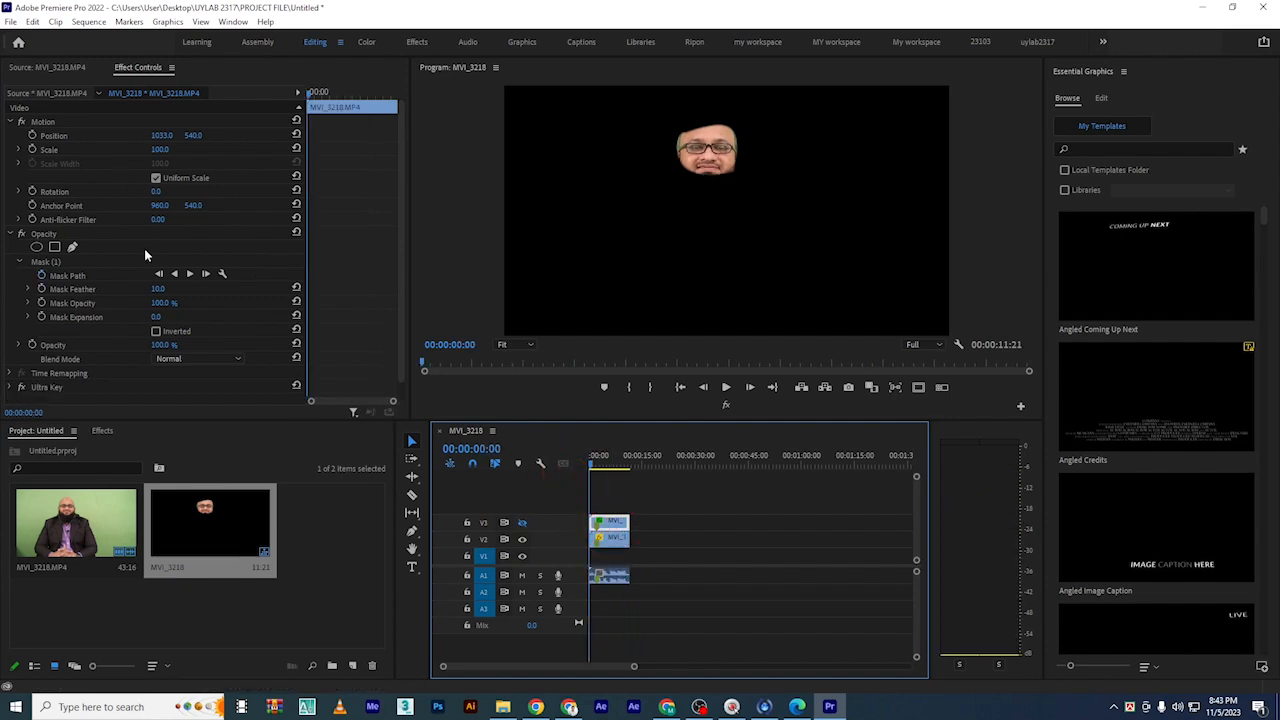
left_click(97, 274)
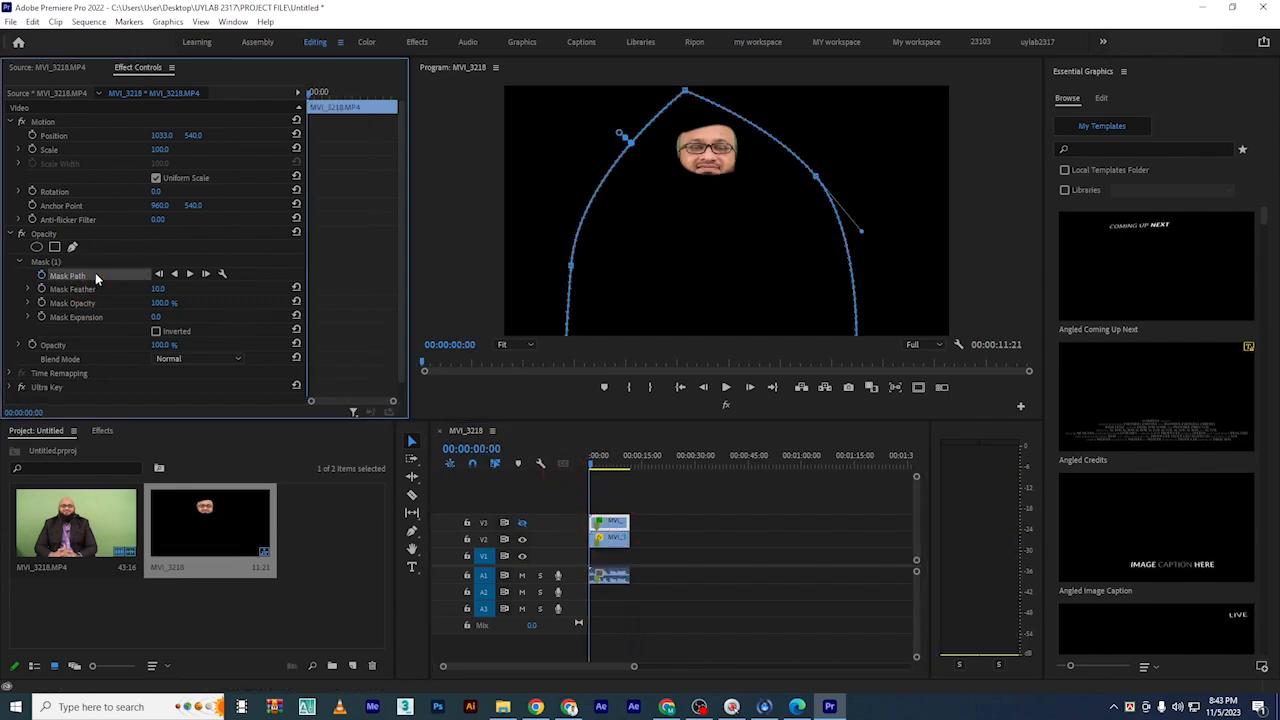
left_click(614, 541)
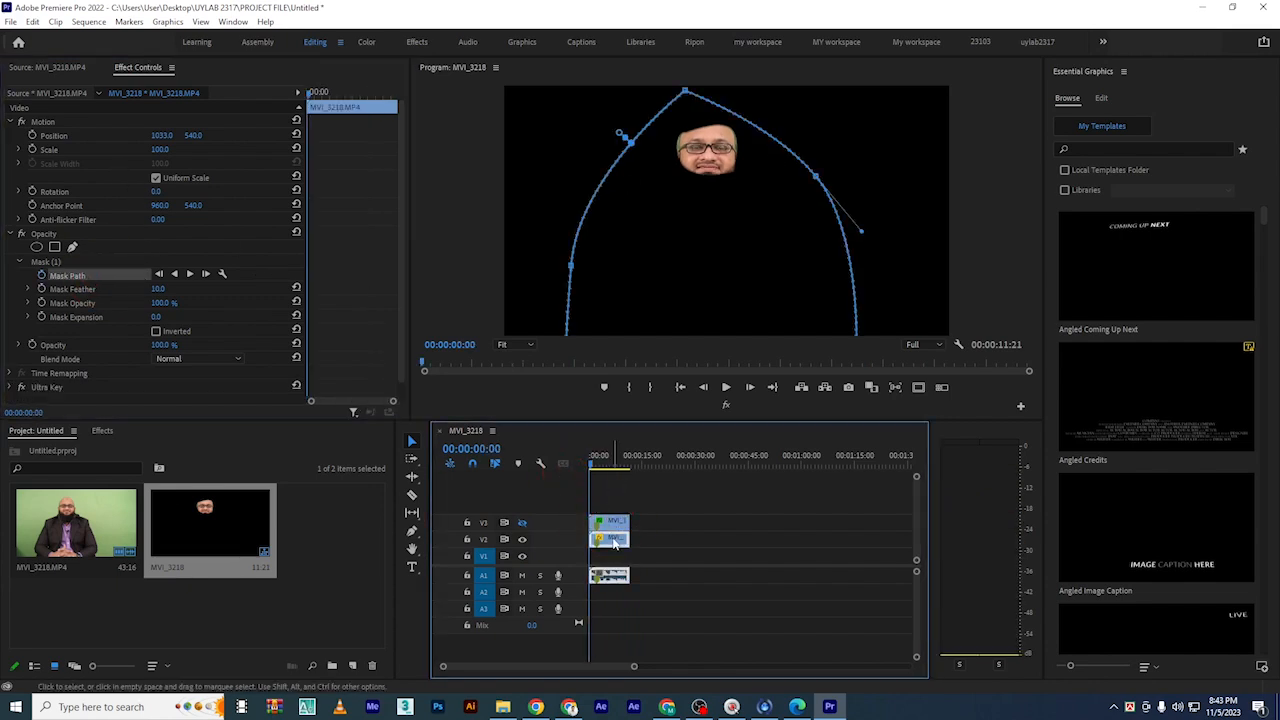
left_click(83, 275)
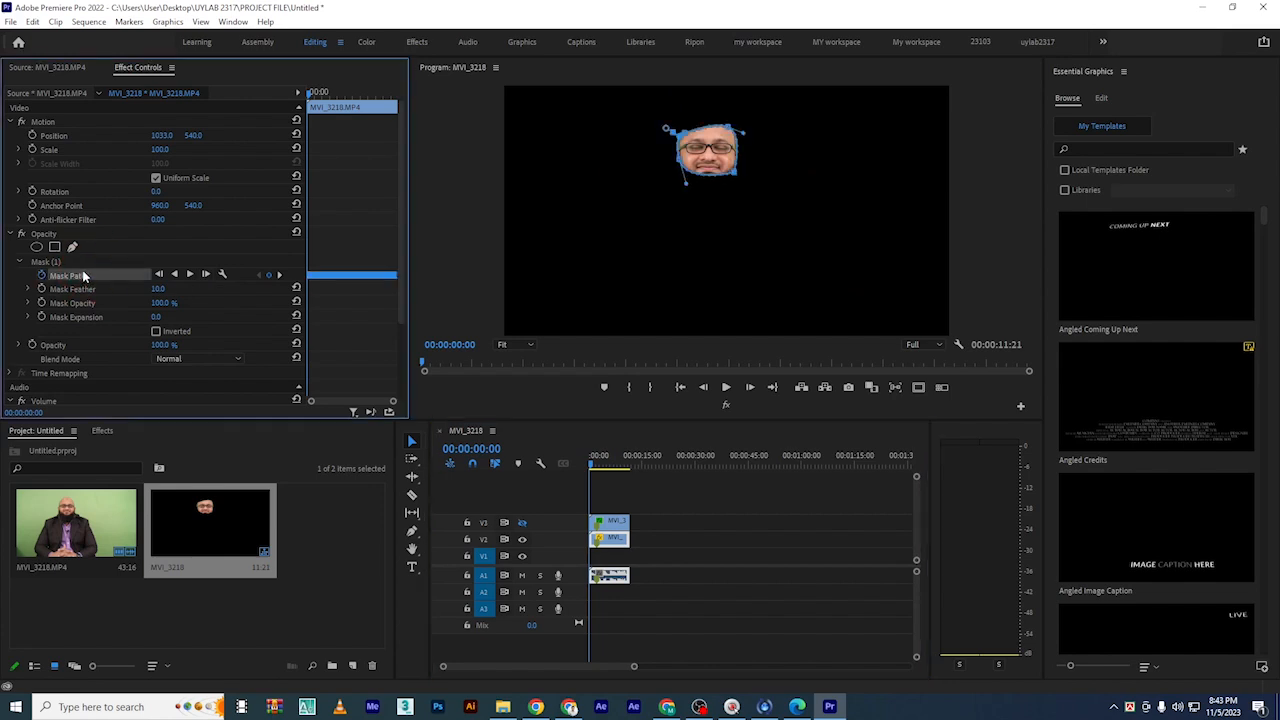
left_click(682, 162)
left_click_drag(681, 162, 730, 133)
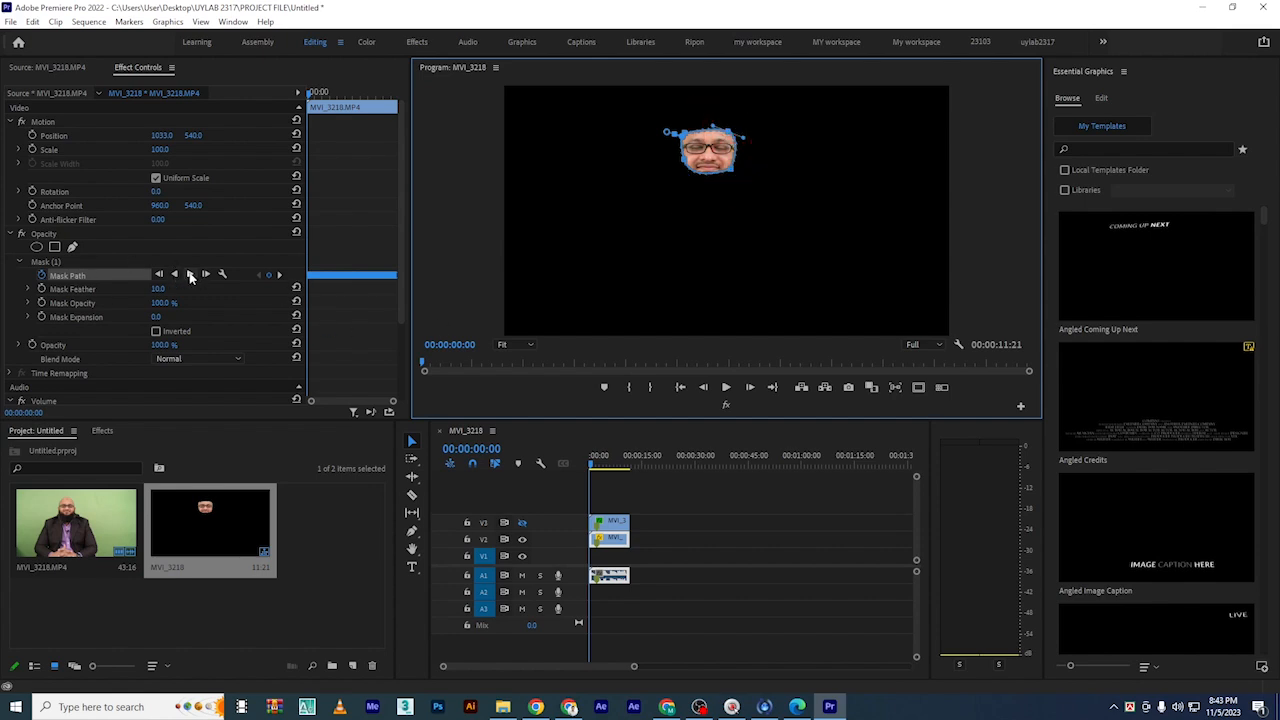
Track the reshaped face mask forward through the V2 clip and play back the tracked result
left_click(190, 274)
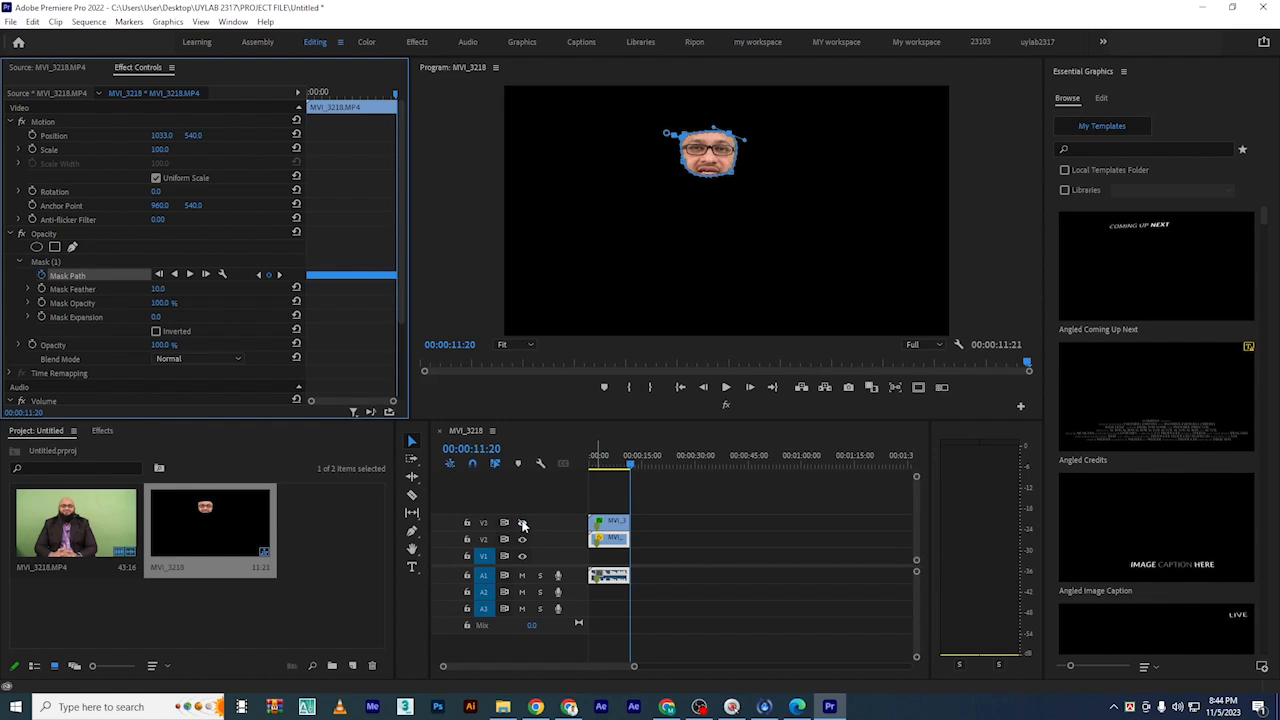
mouse_move(630, 458)
left_mouse_down()
mouse_move(586, 457)
mouse_move(613, 458)
left_mouse_up()
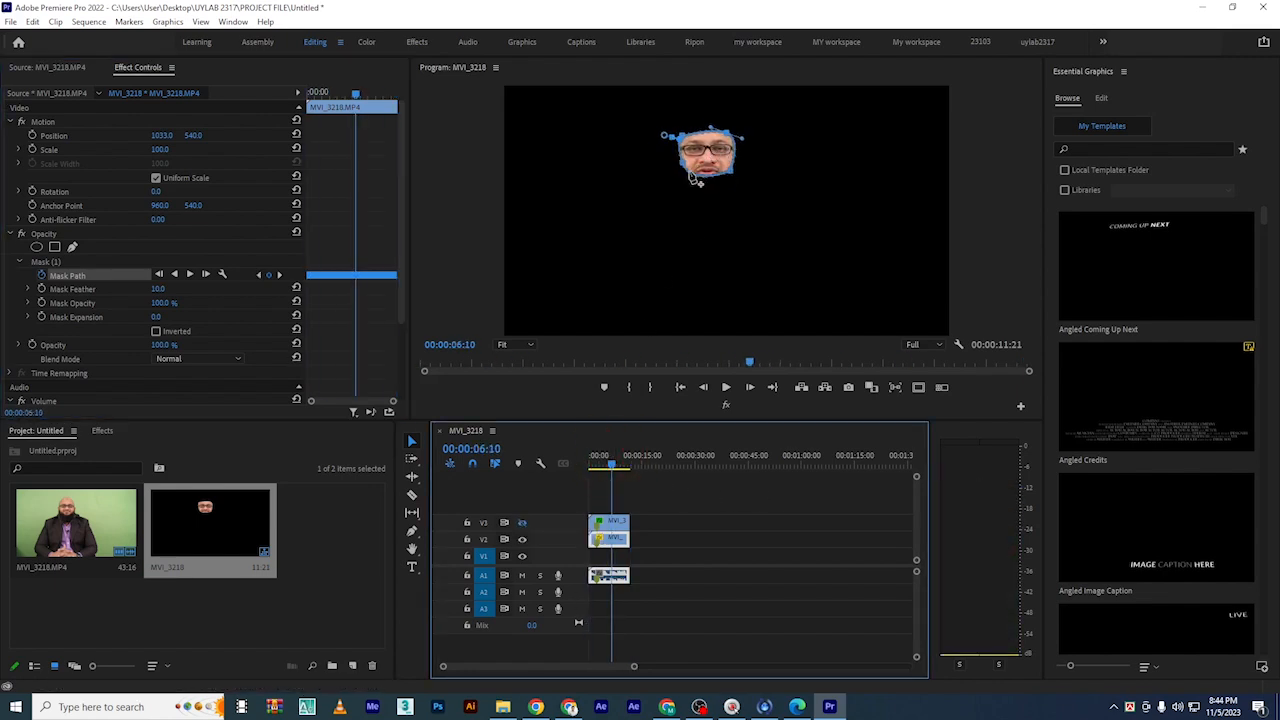
key("space")
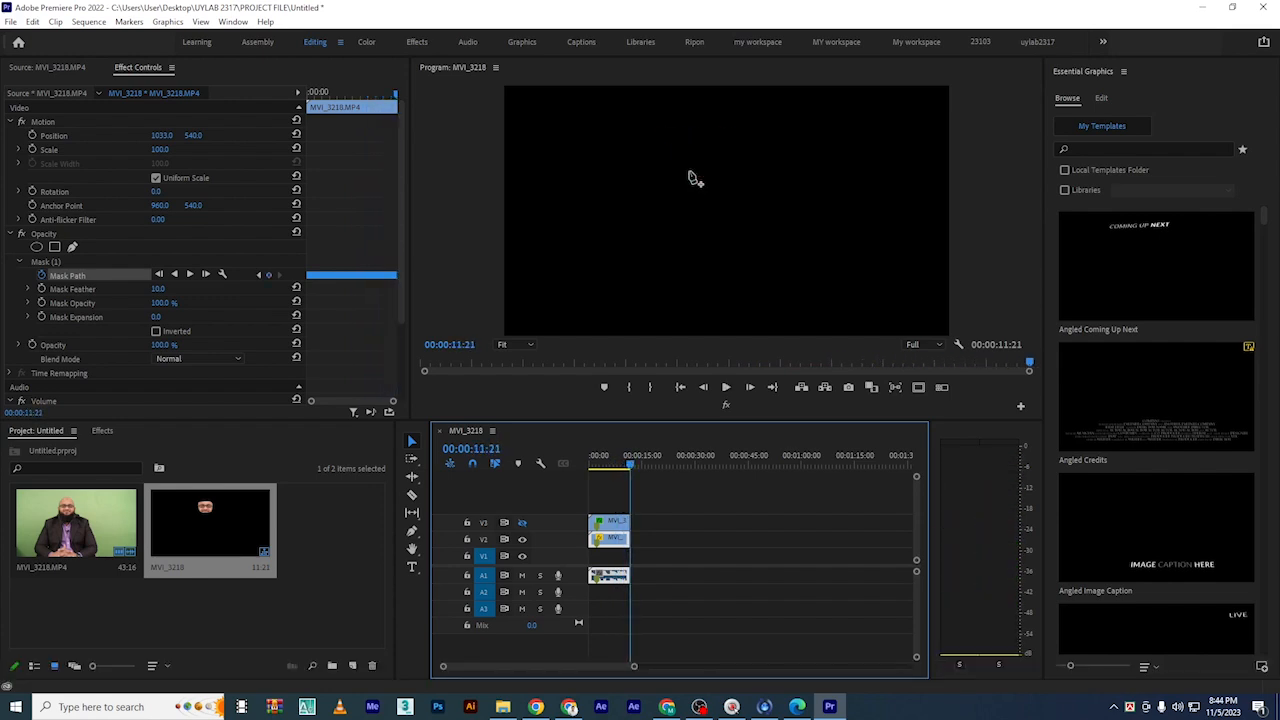
key("Home")
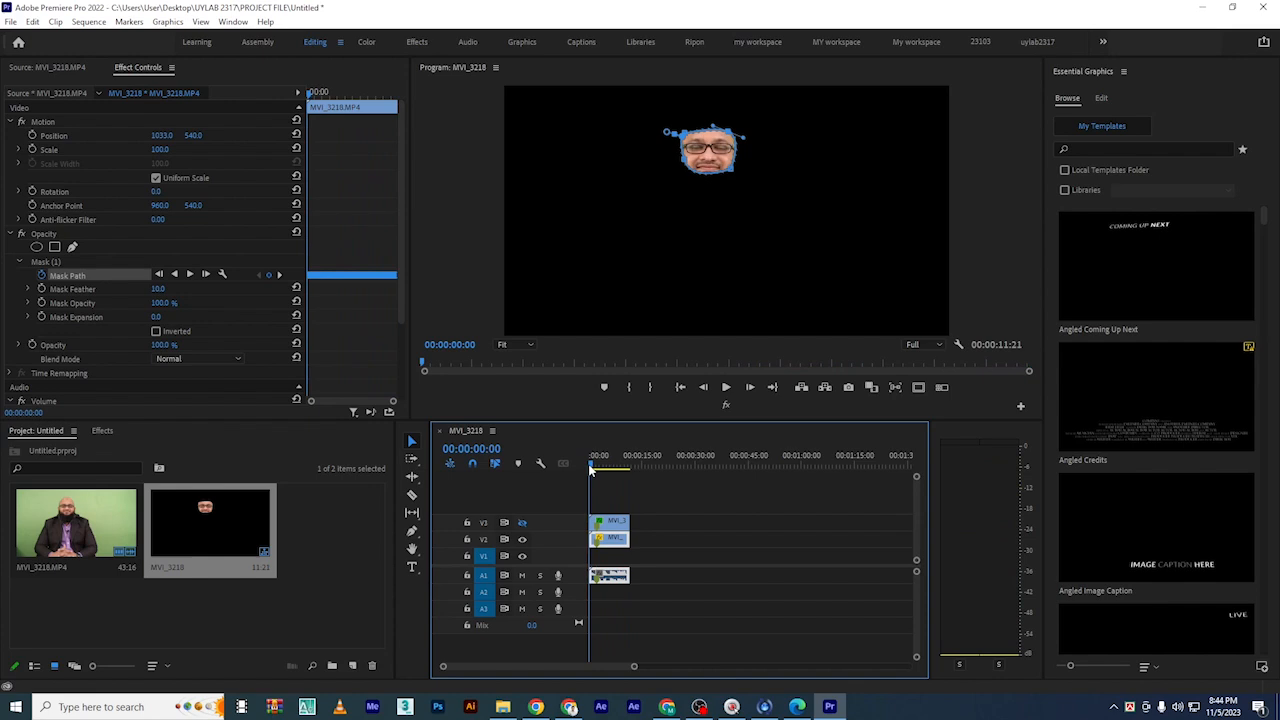
Turn track V3's output back on and play the combined layers from the start to check the face
left_click(521, 522)
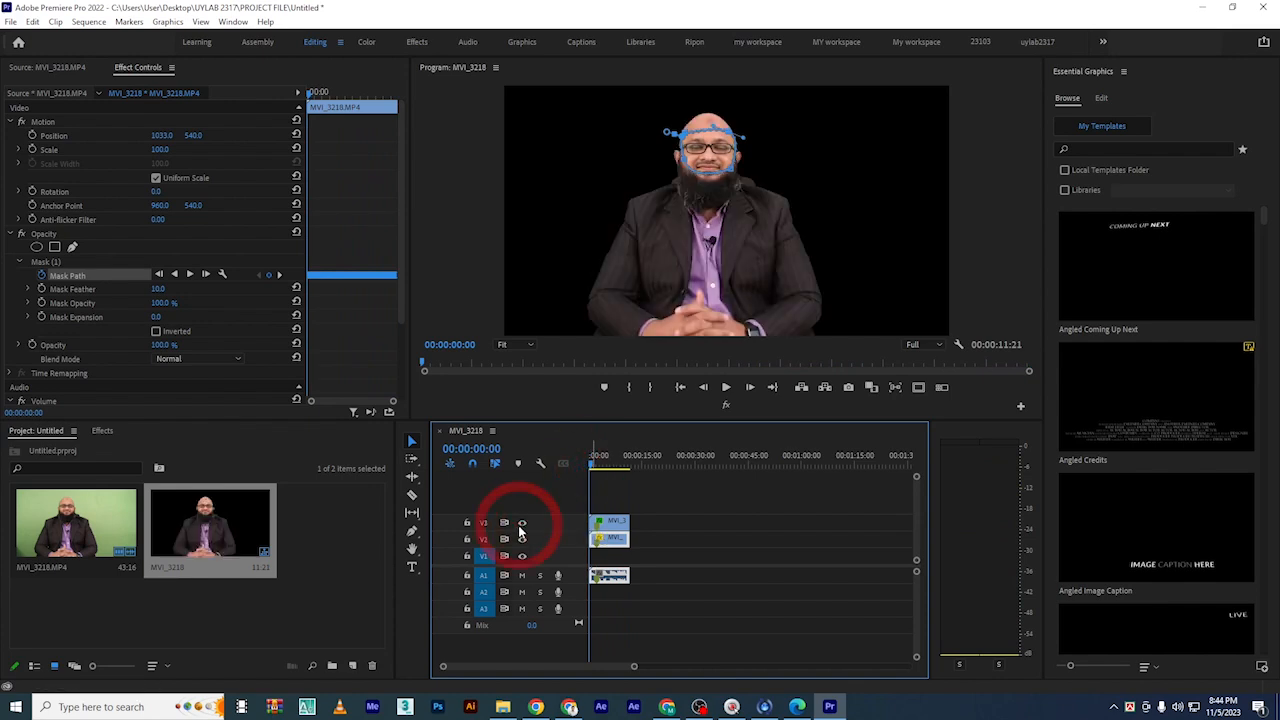
left_click(751, 568)
key("space")
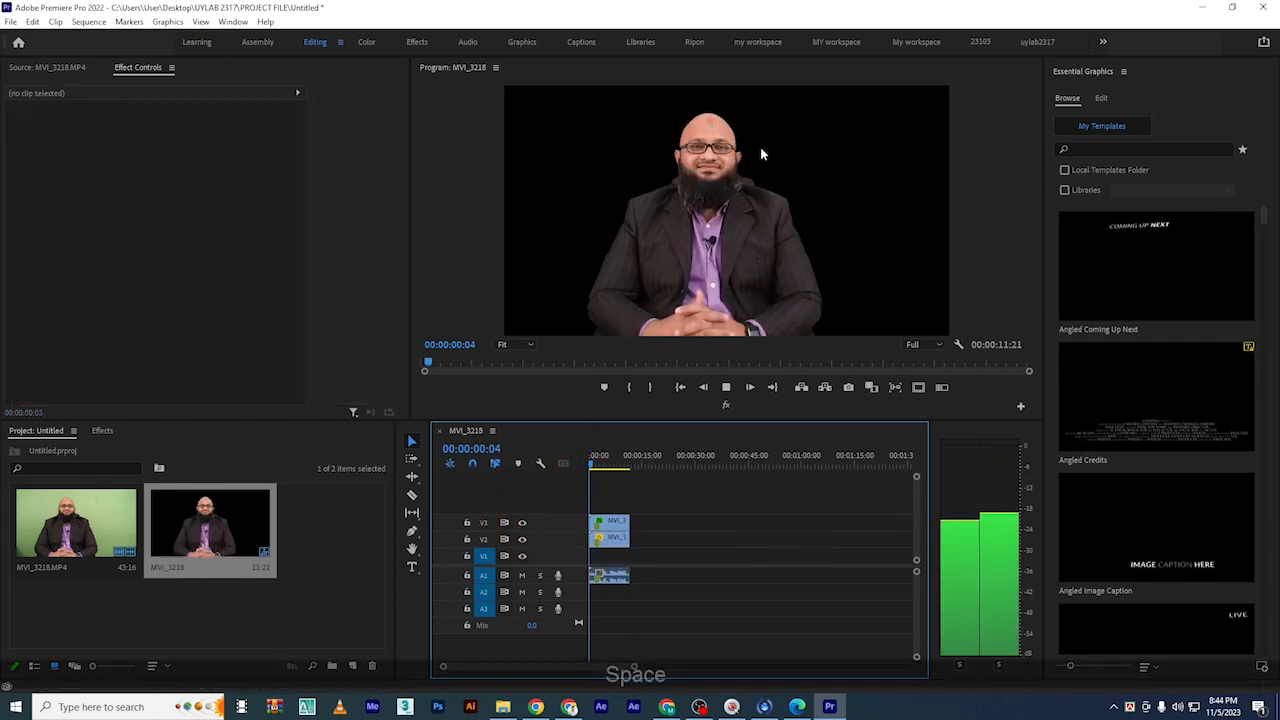
key("space")
left_click(703, 158)
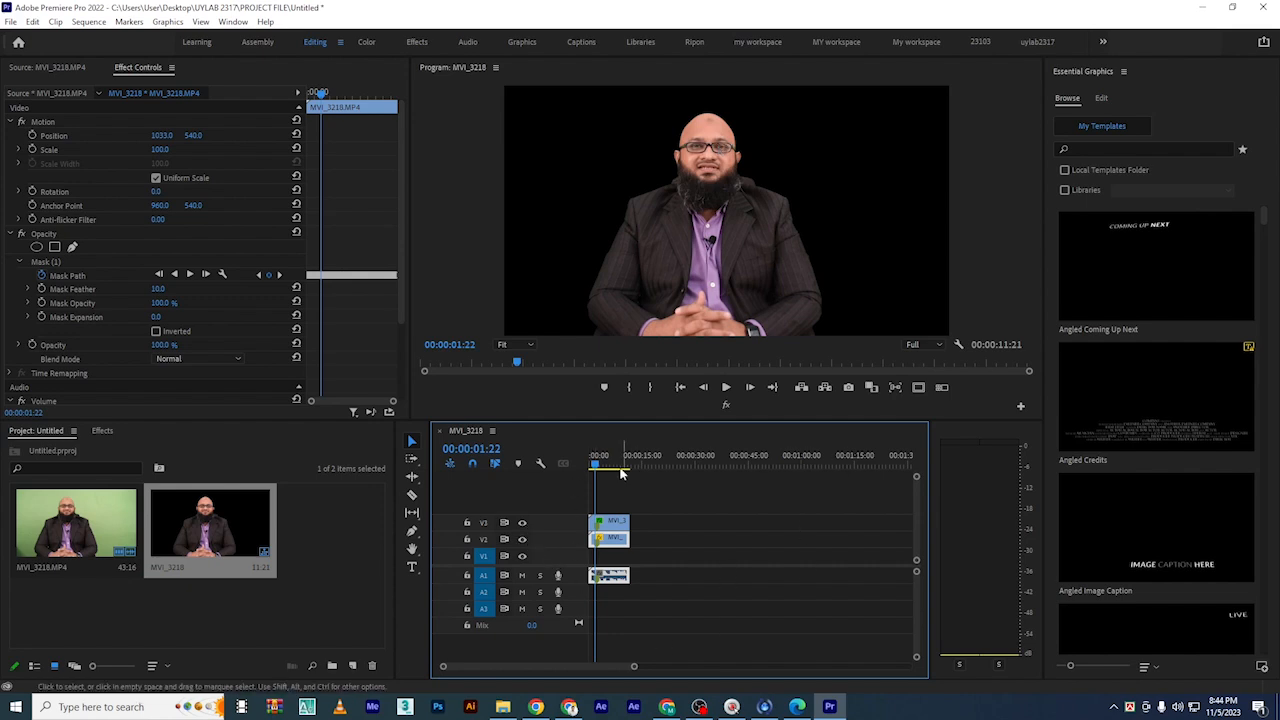
left_click_drag(600, 465, 517, 449)
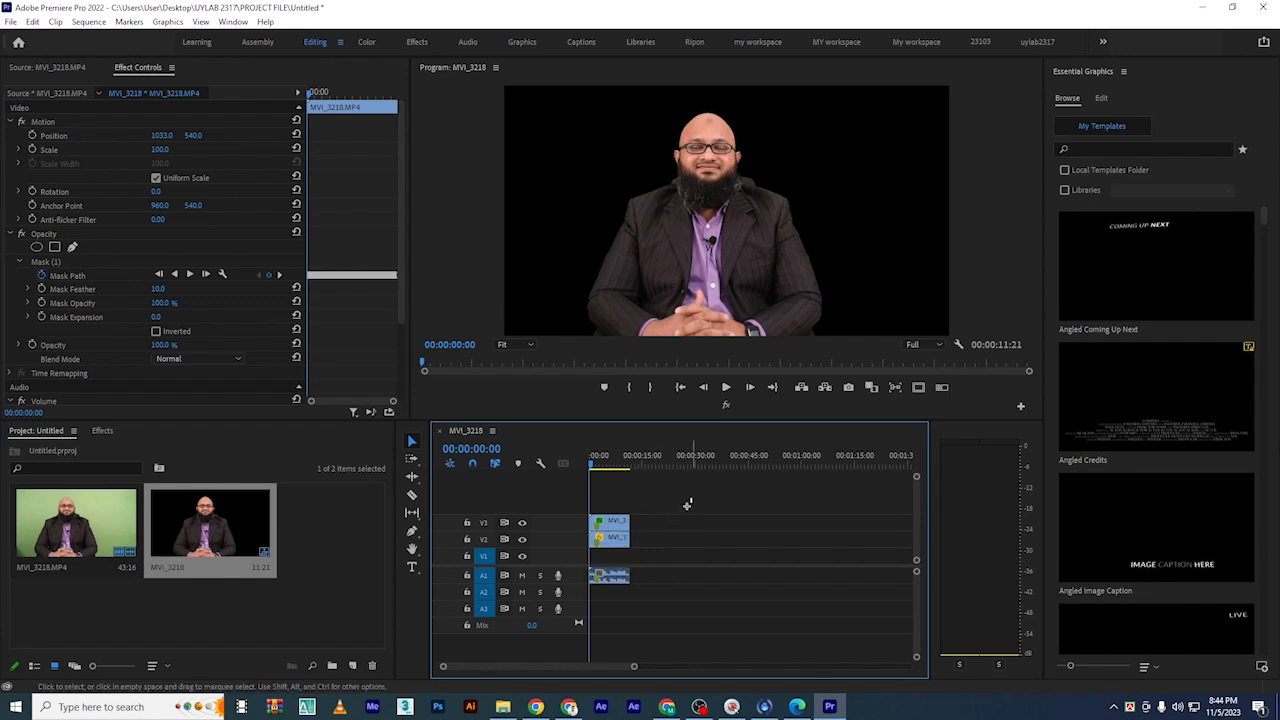
Nest the V2 and V3 clips together with their audio into one sequence, keeping the default name
left_click_drag(693, 497, 610, 541)
right_click(606, 530)
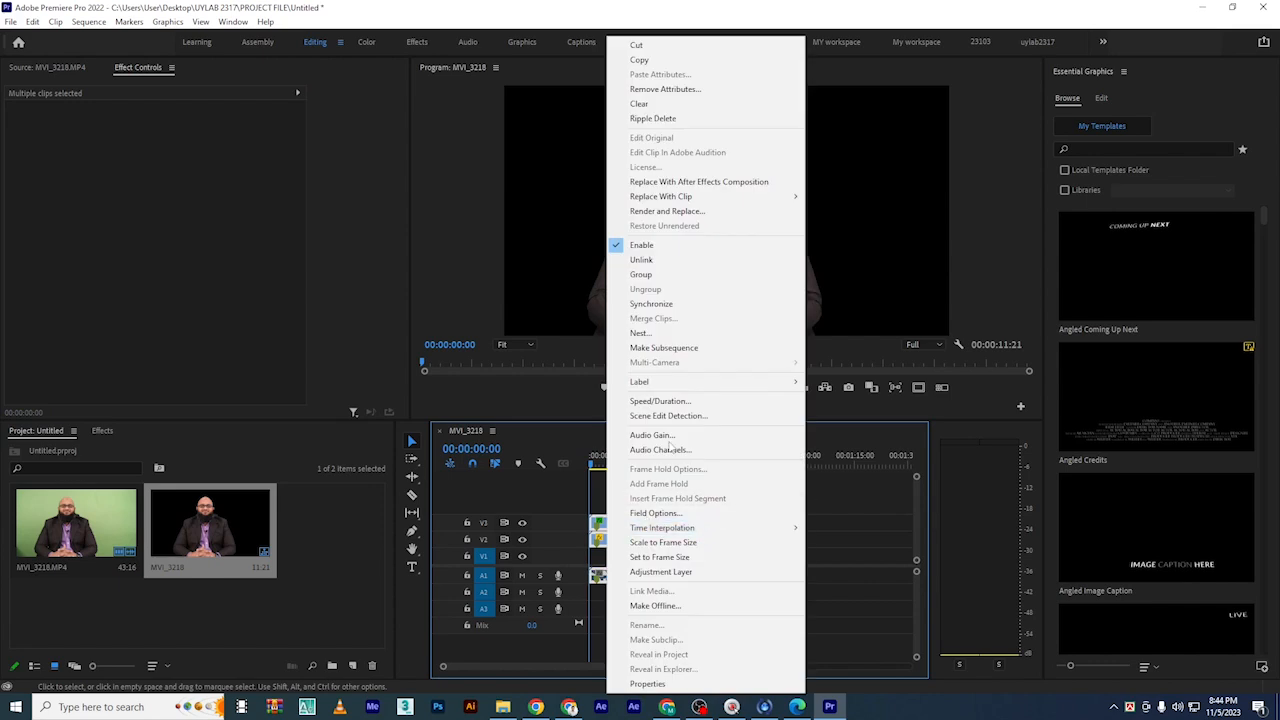
left_click(640, 331)
left_click(608, 366)
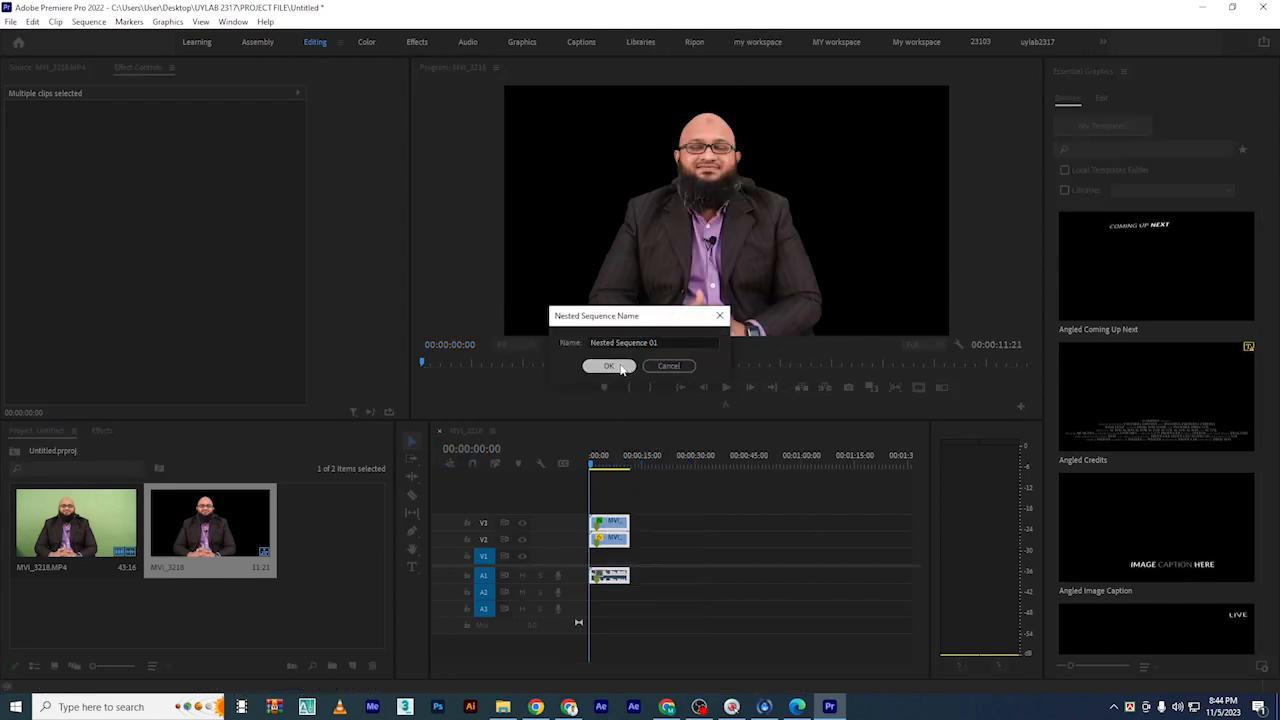
Shift the nested clip horizontally to Position 999.0, 540.0, playing it briefly to check that both layers move together
left_click(618, 541)
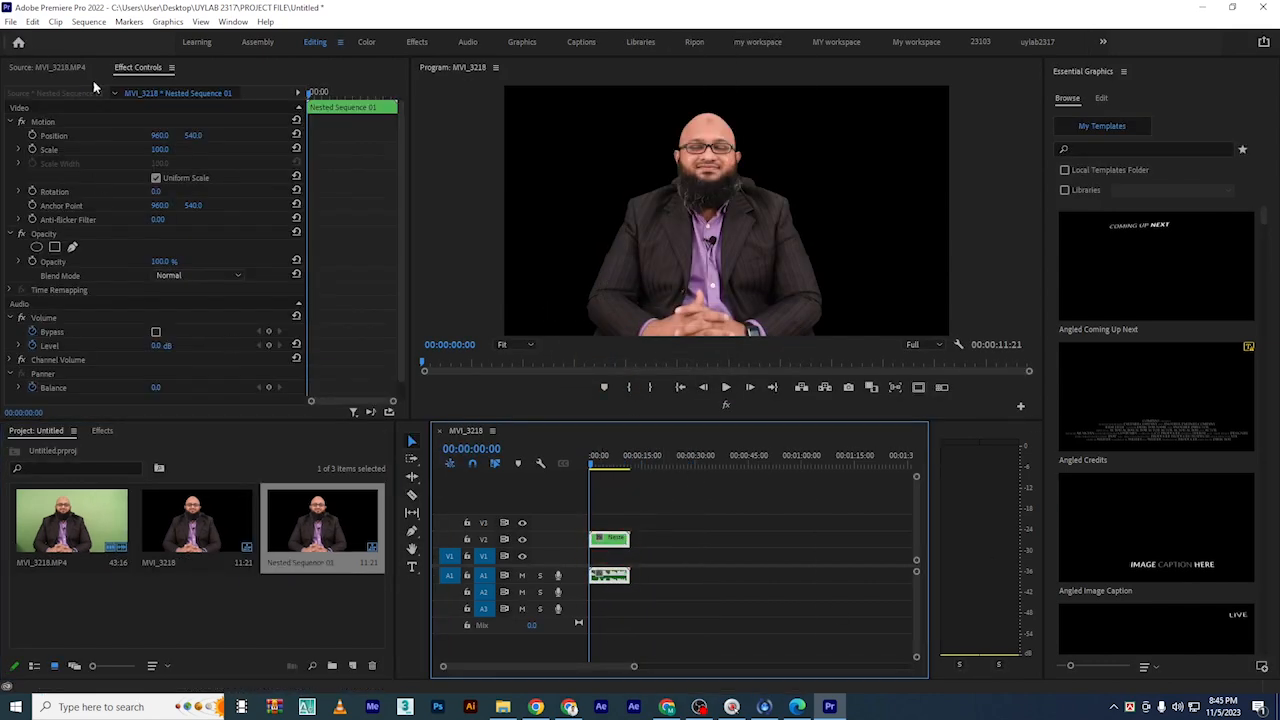
left_click_drag(157, 136, 189, 136)
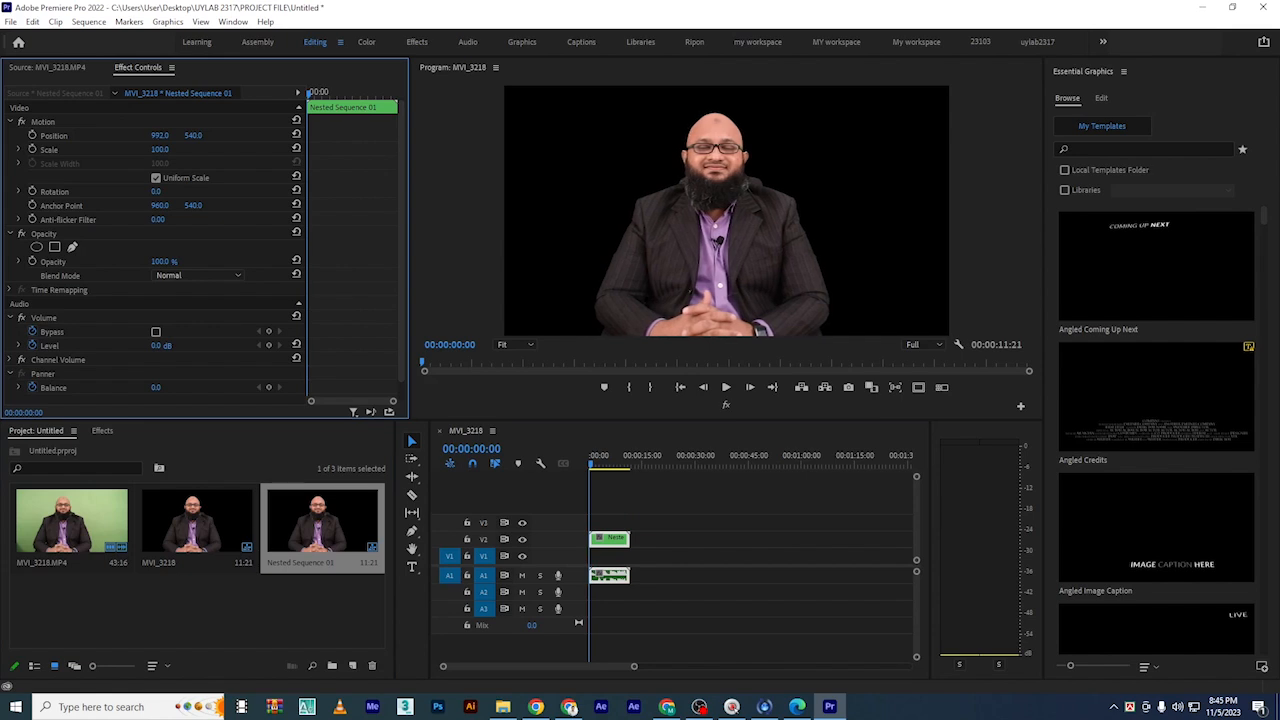
left_click(545, 455)
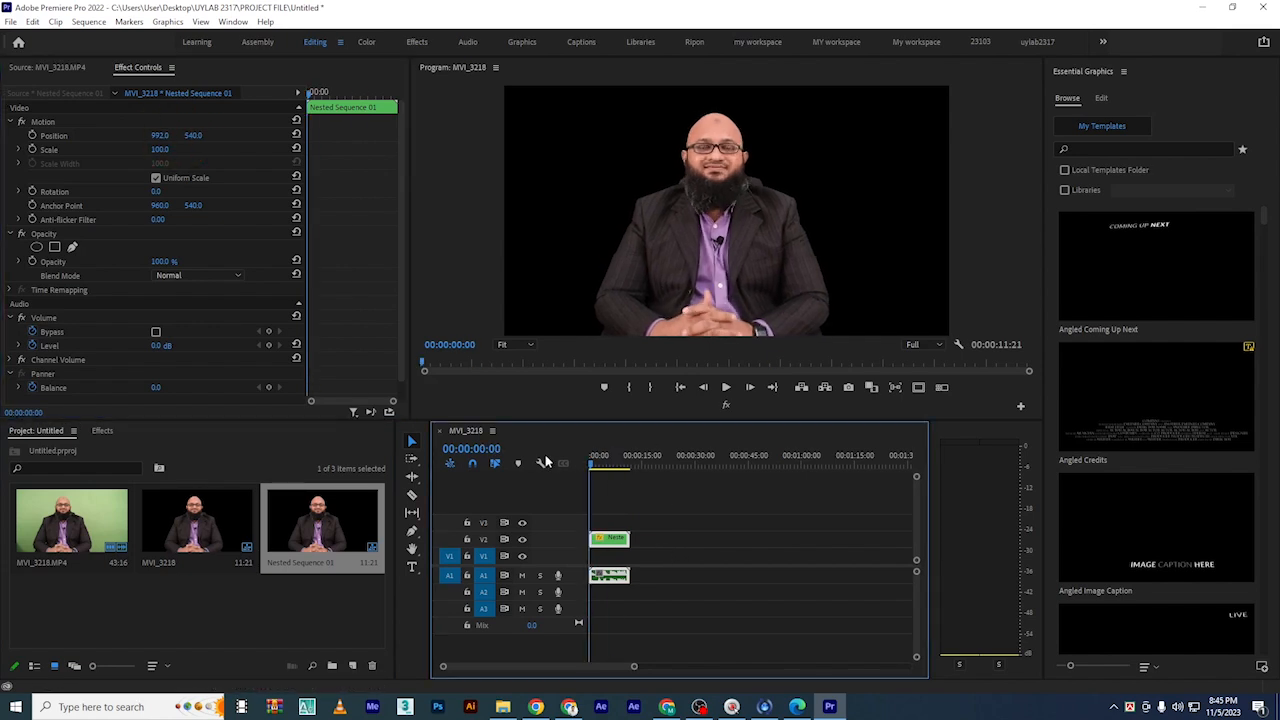
key("space")
key("space")
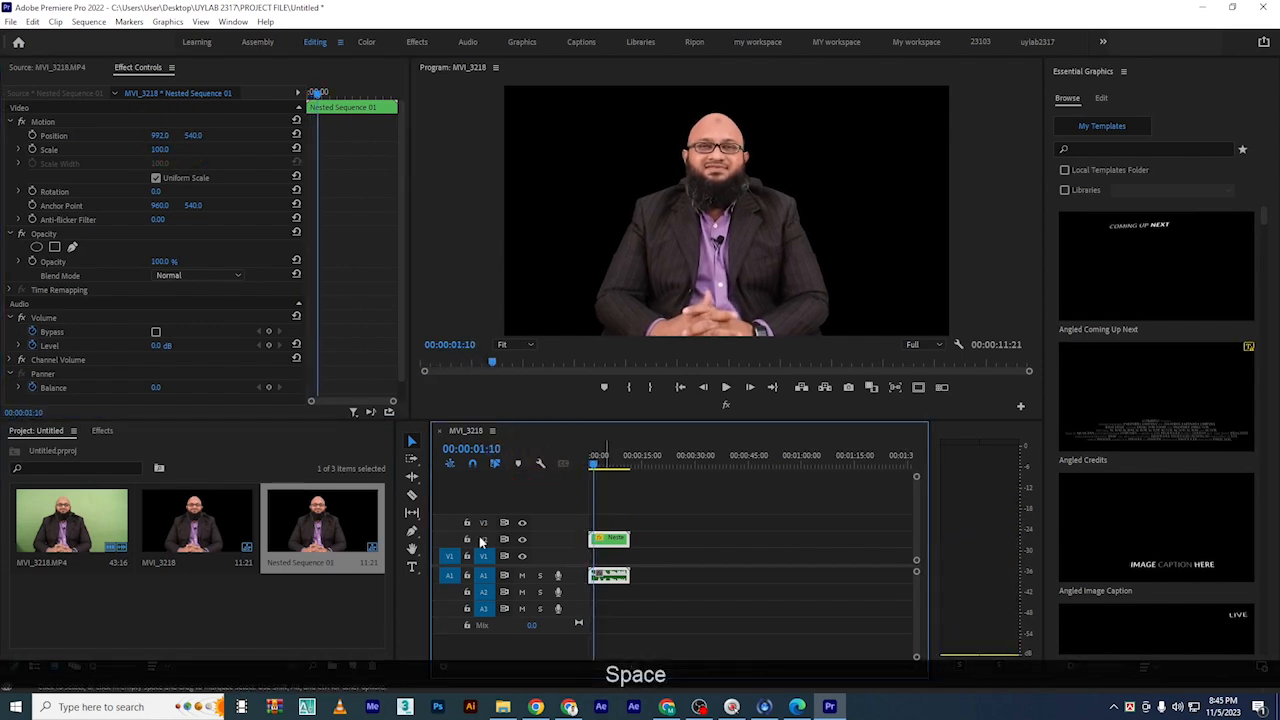
mouse_move(160, 135)
left_mouse_down()
mouse_move(199, 135)
mouse_move(139, 134)
left_mouse_up()
left_click(53, 136)
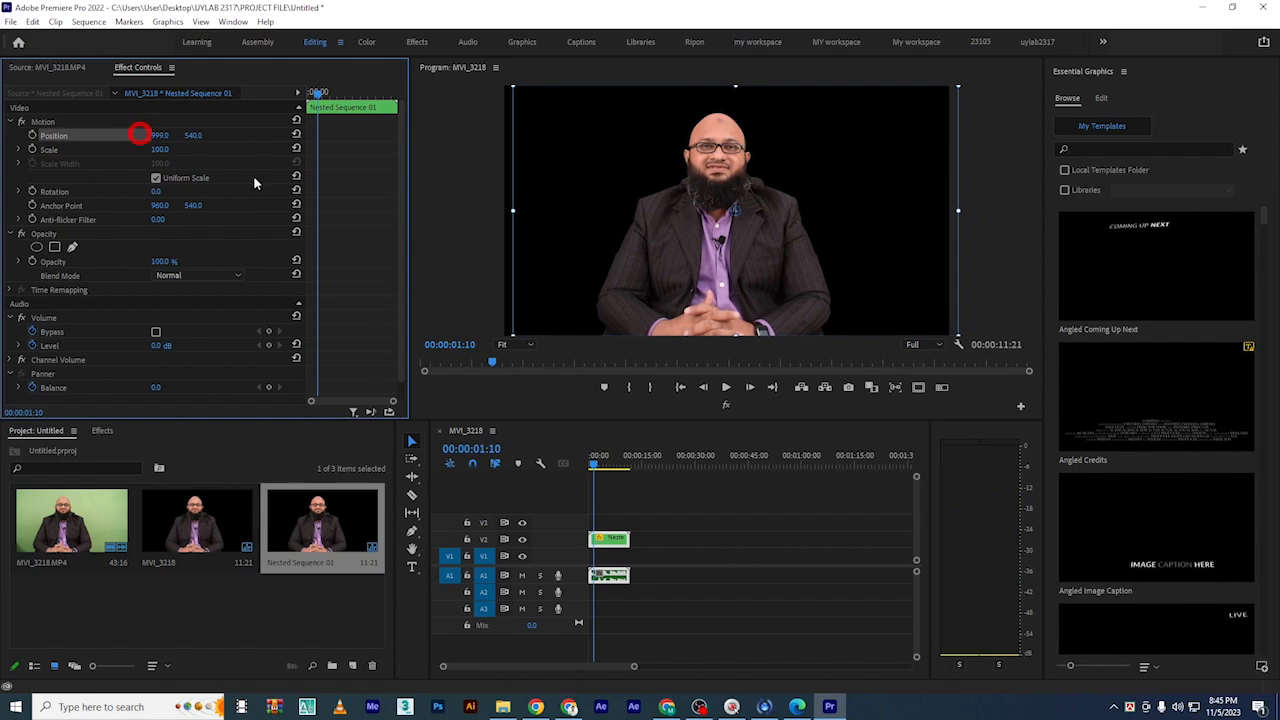
left_click(760, 535)
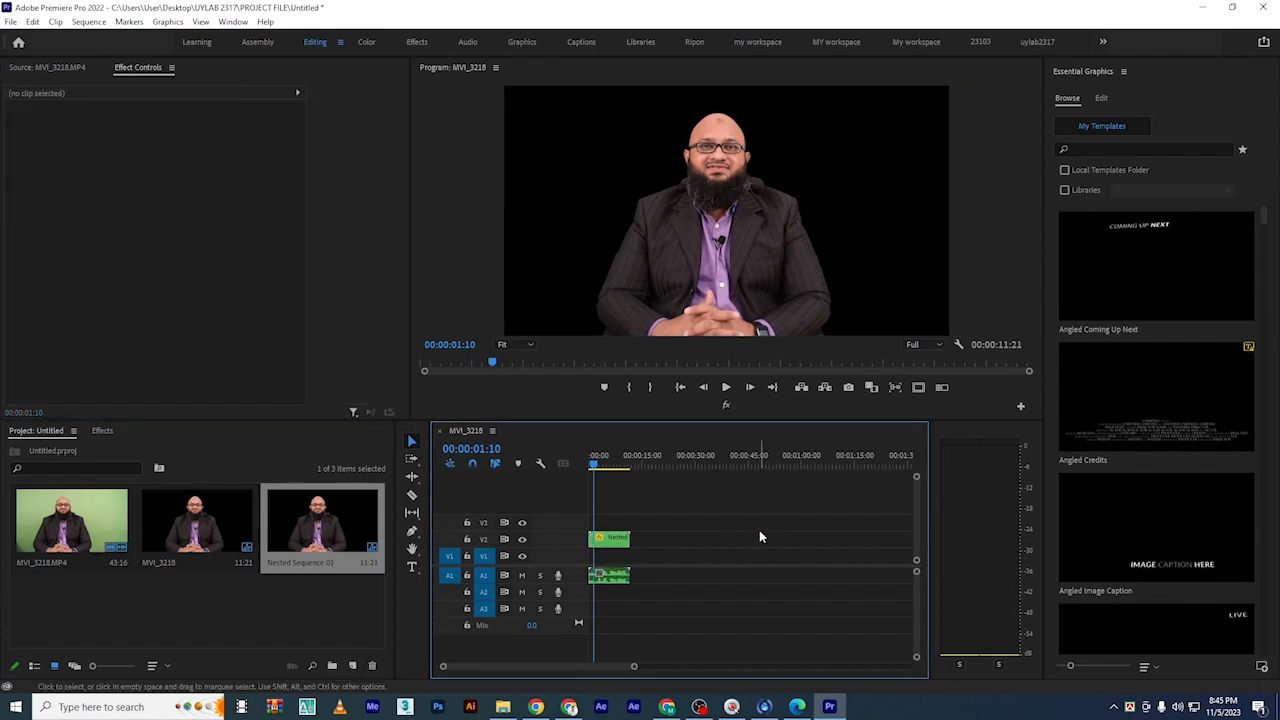
Create a 1920 × 1080, 25 fps colour matte in bright cyan-blue, keeping the default name
left_click(293, 627)
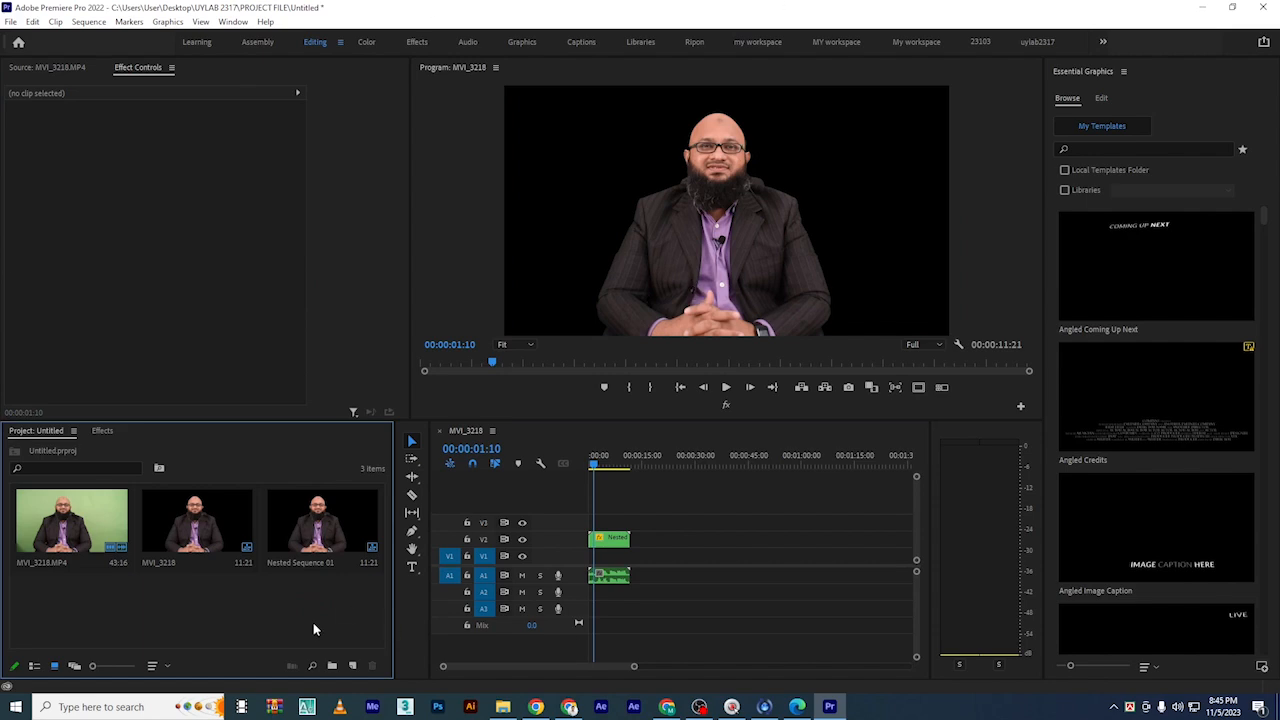
left_click(350, 666)
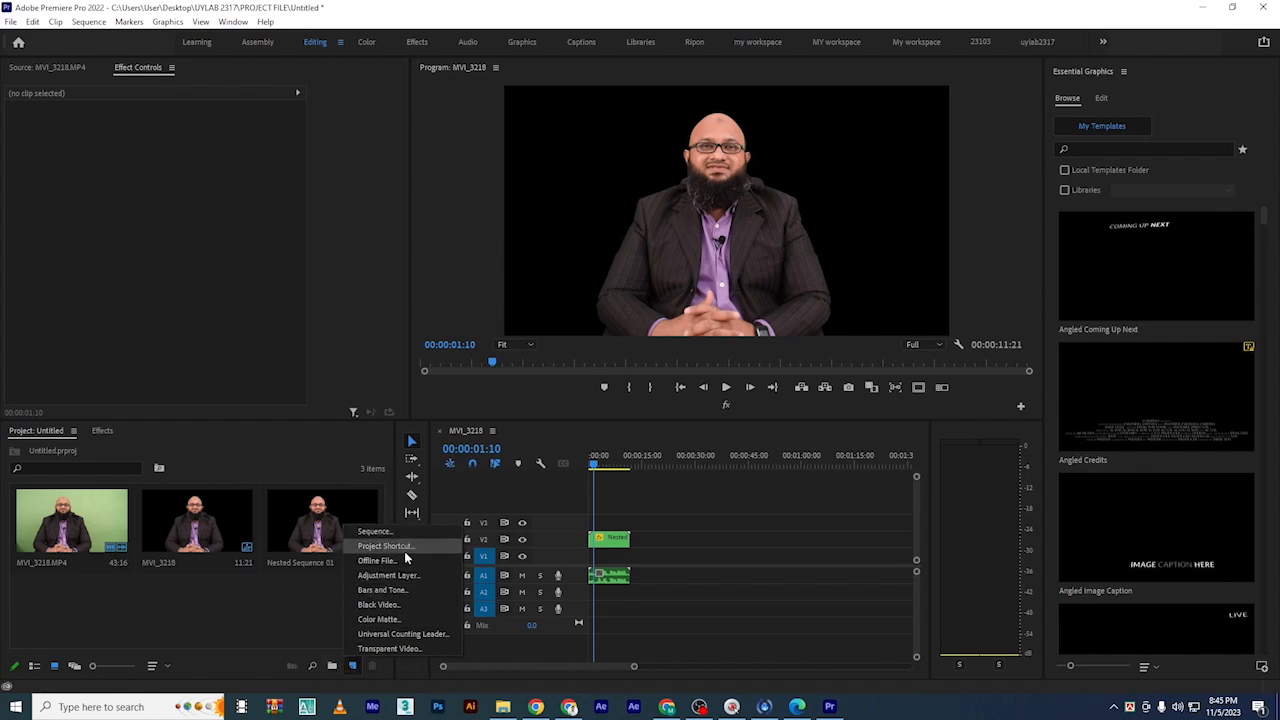
left_click(385, 619)
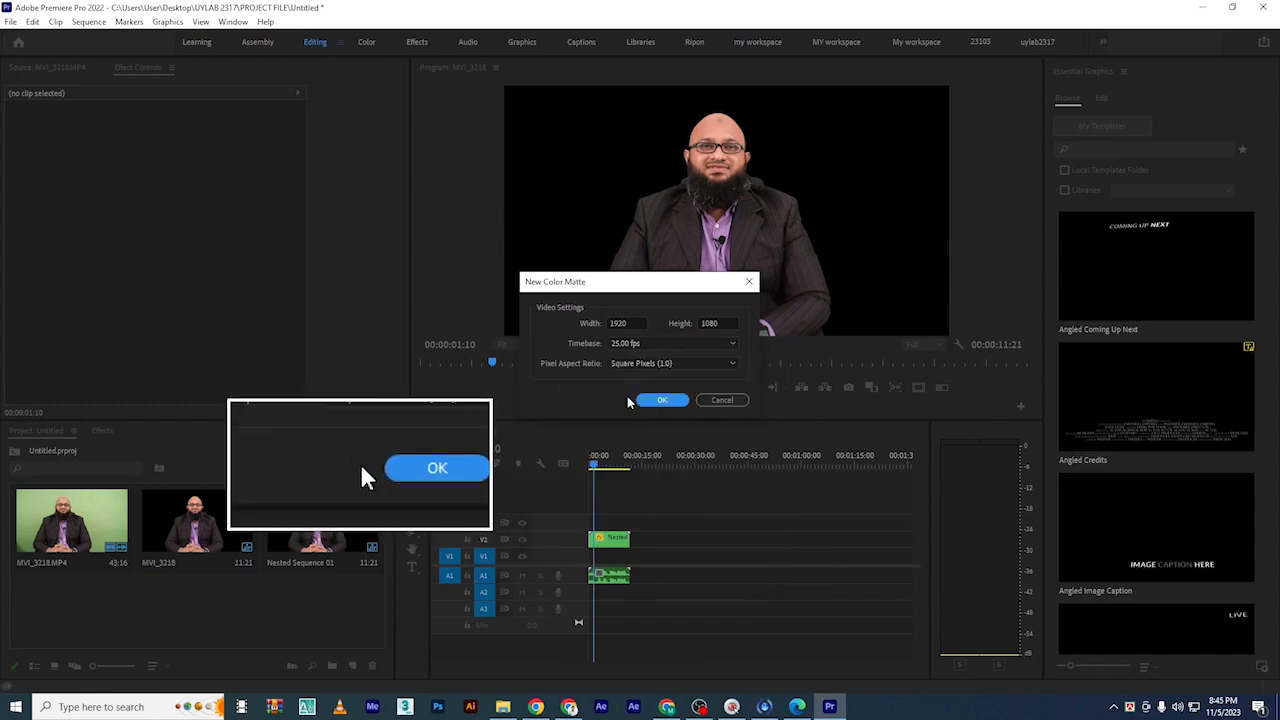
left_click(660, 400)
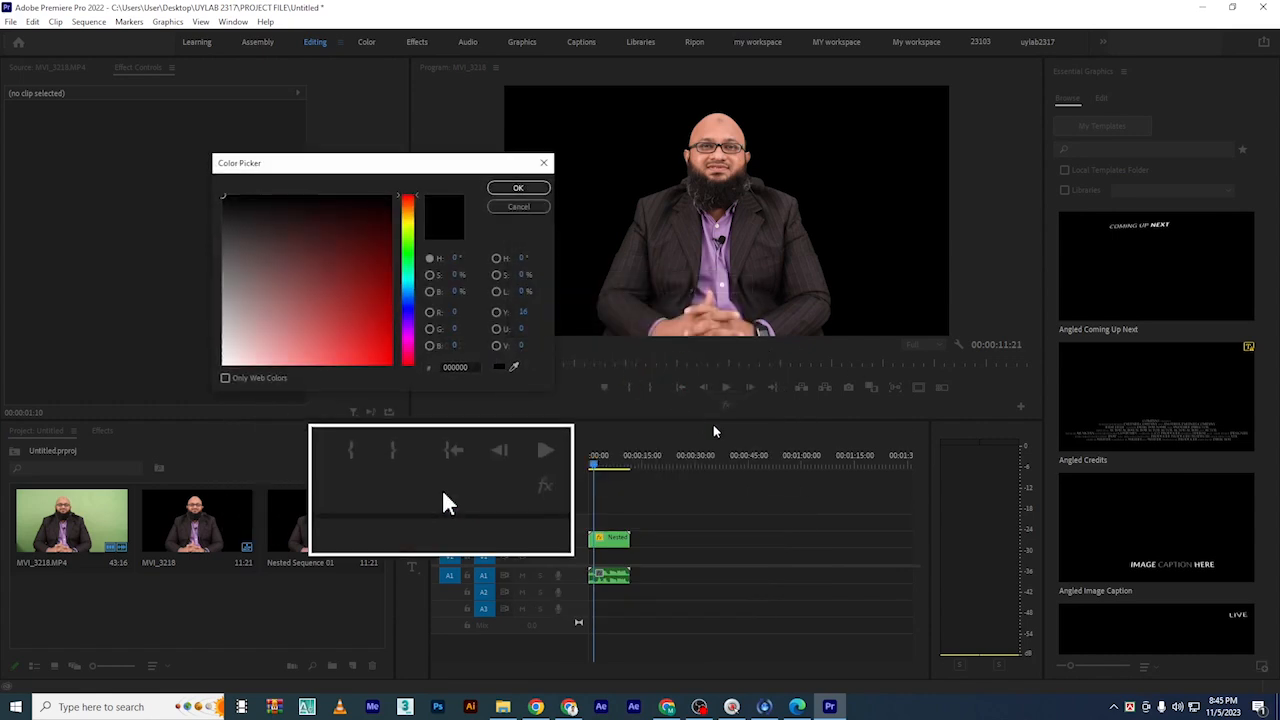
left_click(409, 315)
left_click(408, 265)
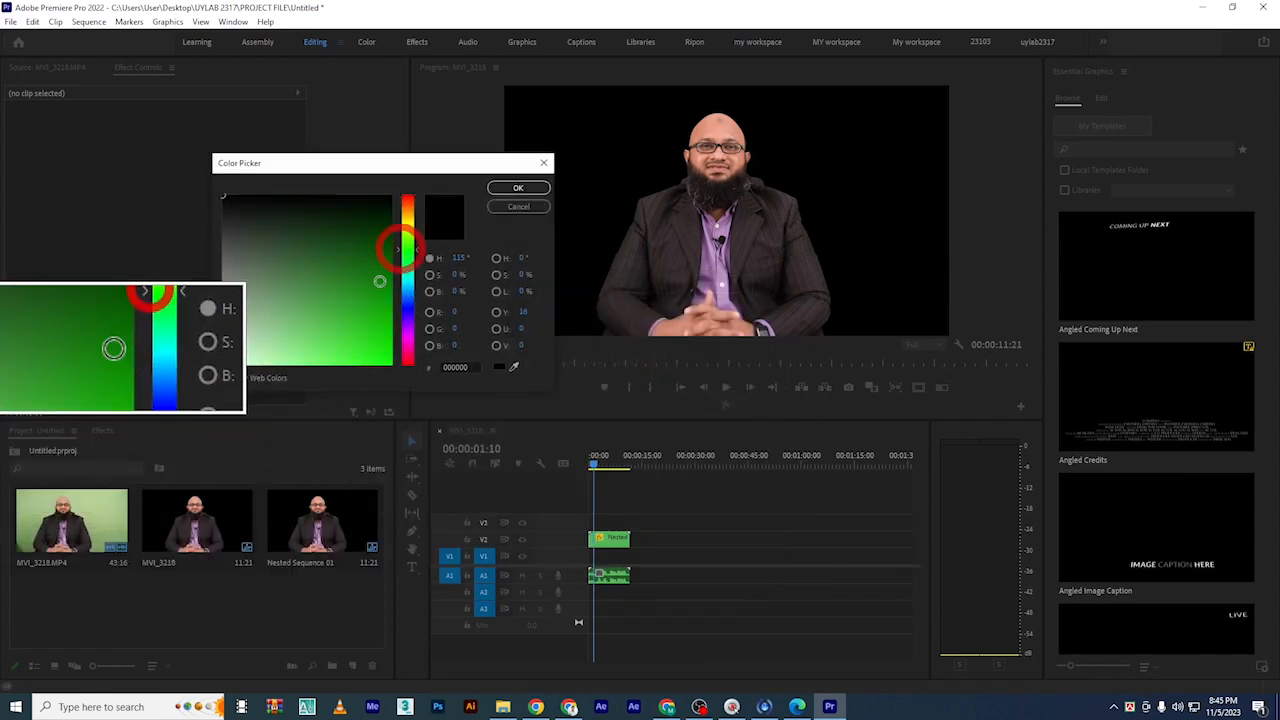
left_click(390, 198)
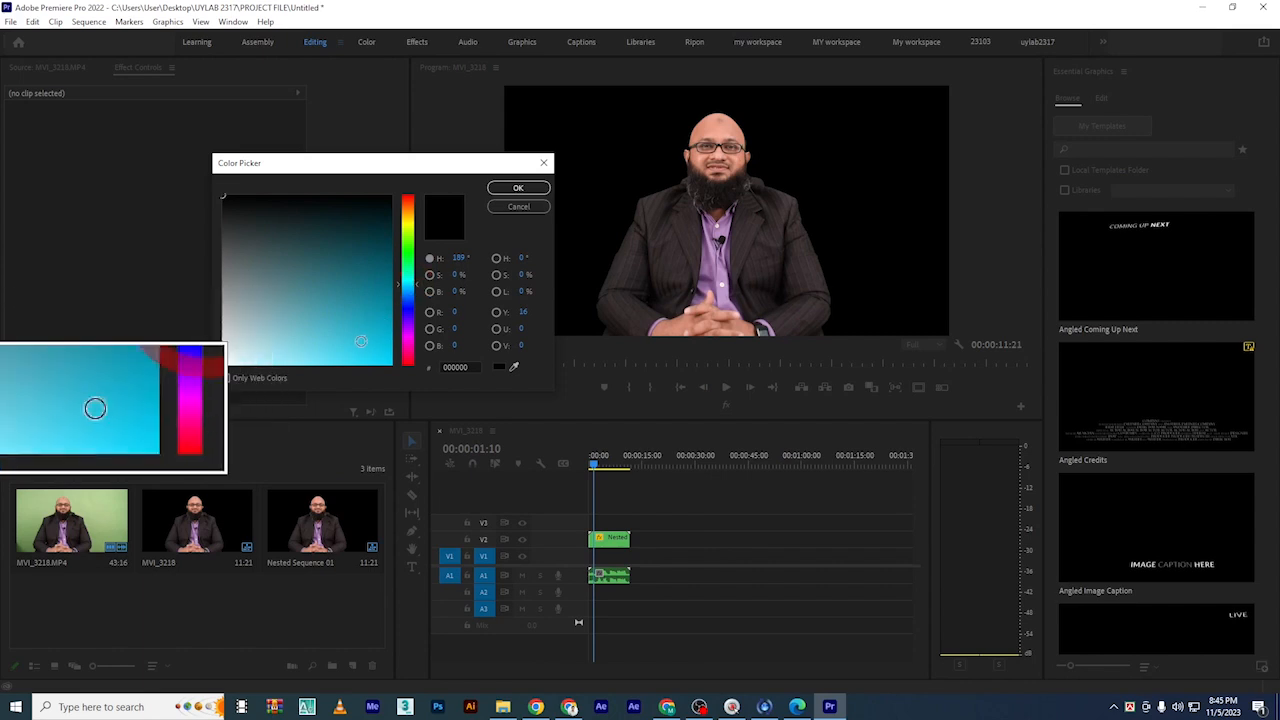
left_click(518, 187)
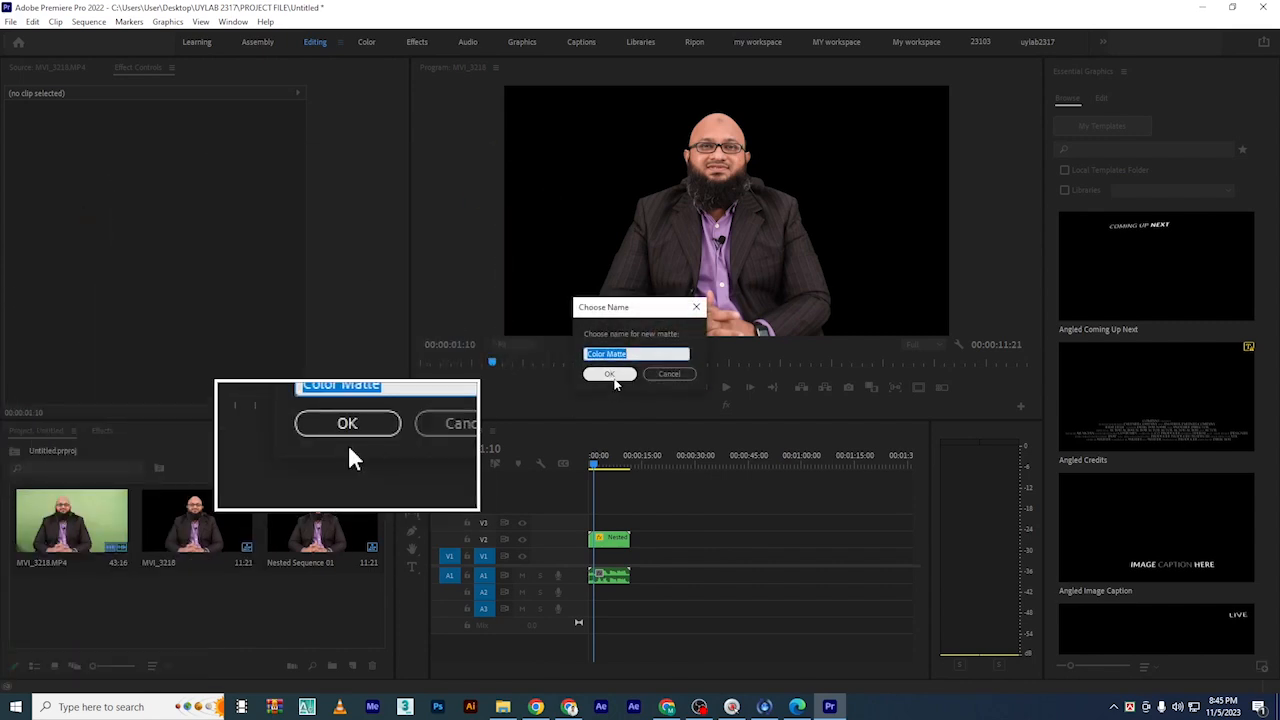
left_click(609, 373)
Recolour the matte to pure red FF0000 and place it on track V1 beneath the nested clip
left_click_drag(70, 620, 586, 558)
left_click(71, 609)
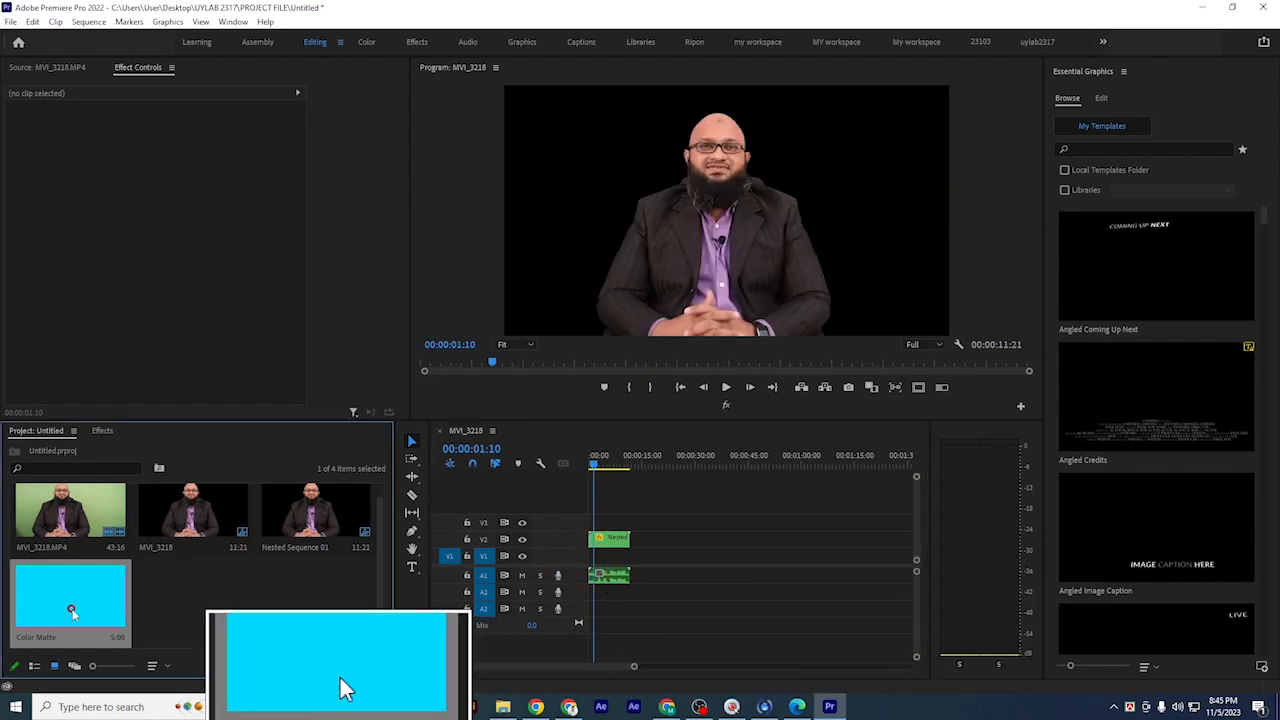
double_click(71, 609)
left_click_drag(409, 285, 414, 364)
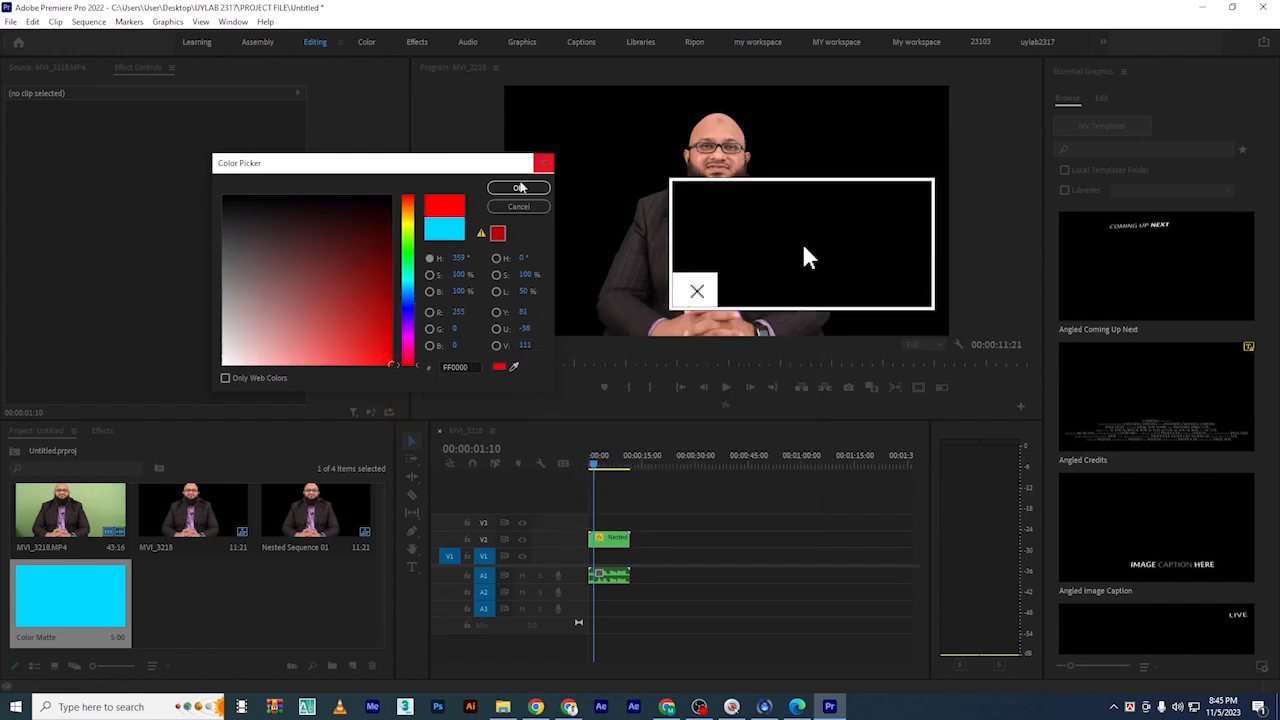
left_click(519, 187)
left_click_drag(72, 590, 588, 560)
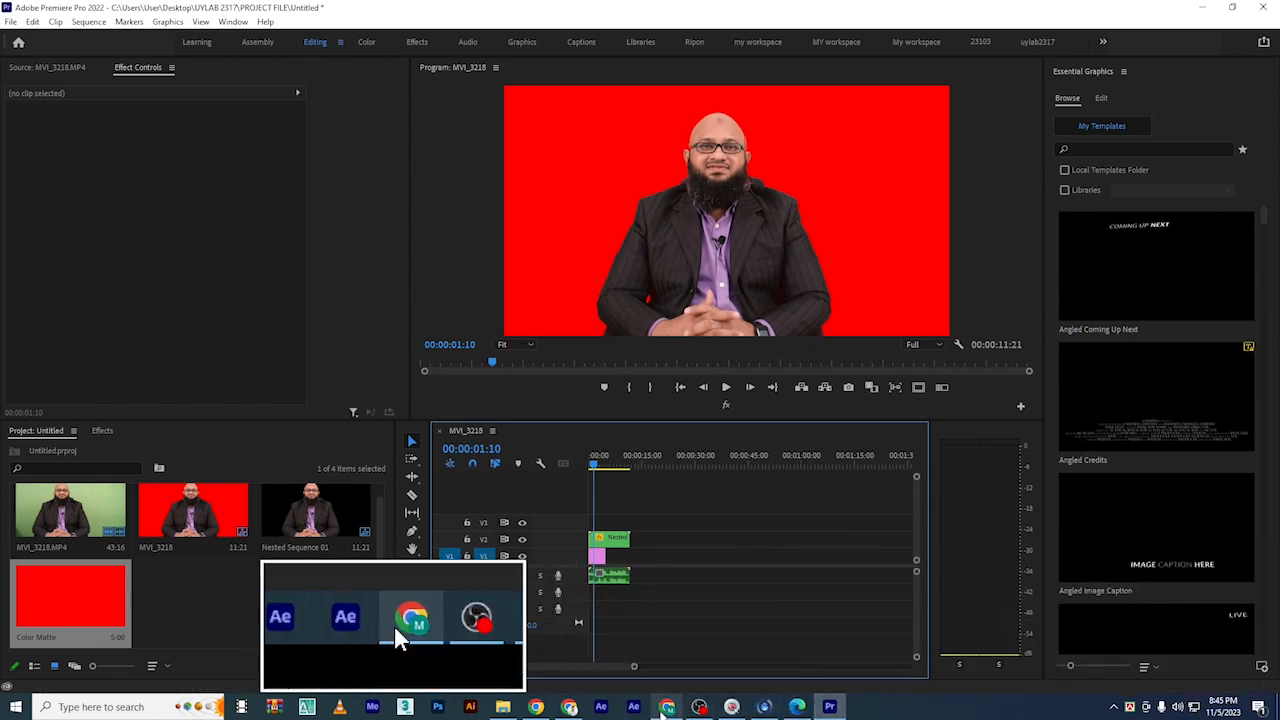
Switch to Chrome, search for "color hunt" in a new tab and open the Color Hunt palette site
left_click(667, 707)
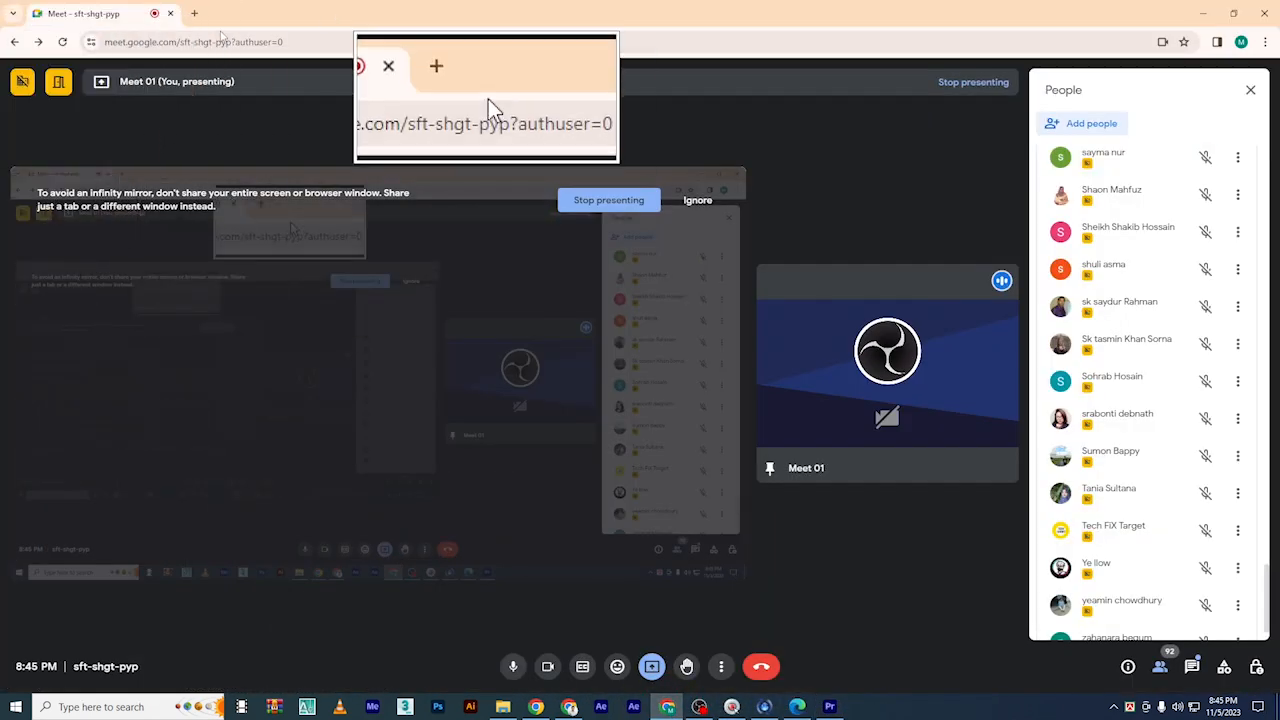
left_click(196, 13)
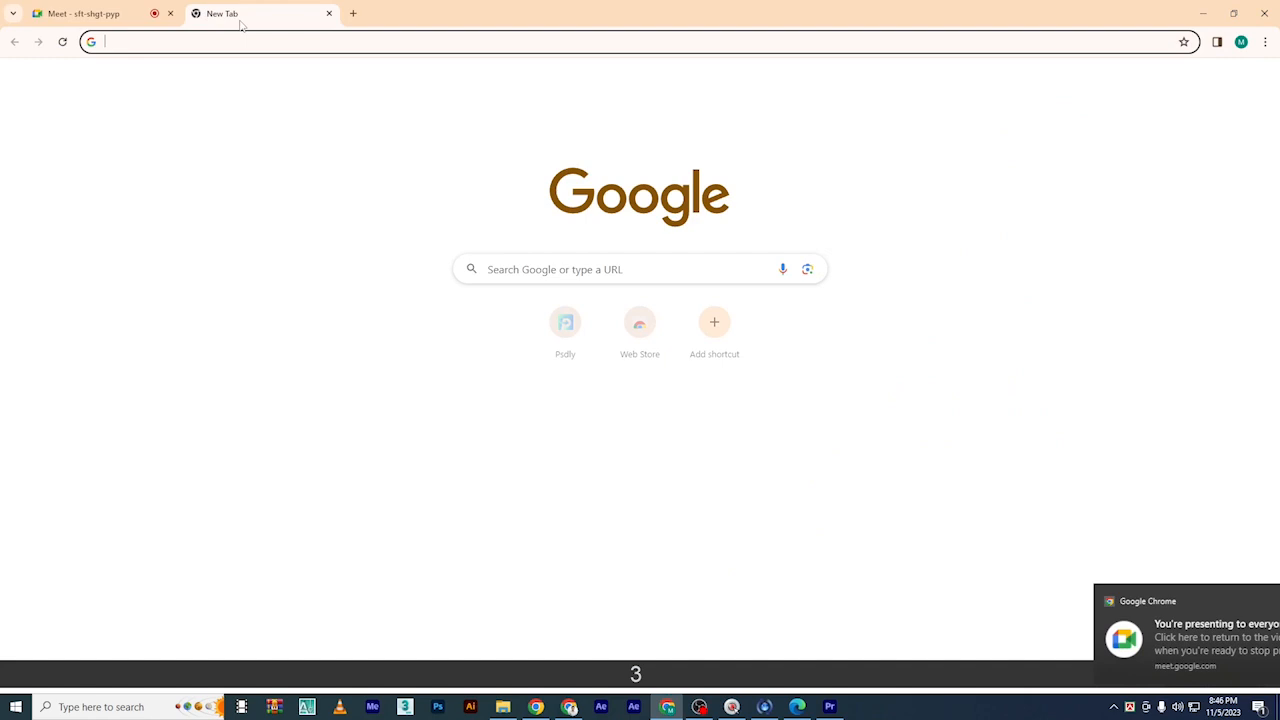
left_click(540, 262)
type("colo")
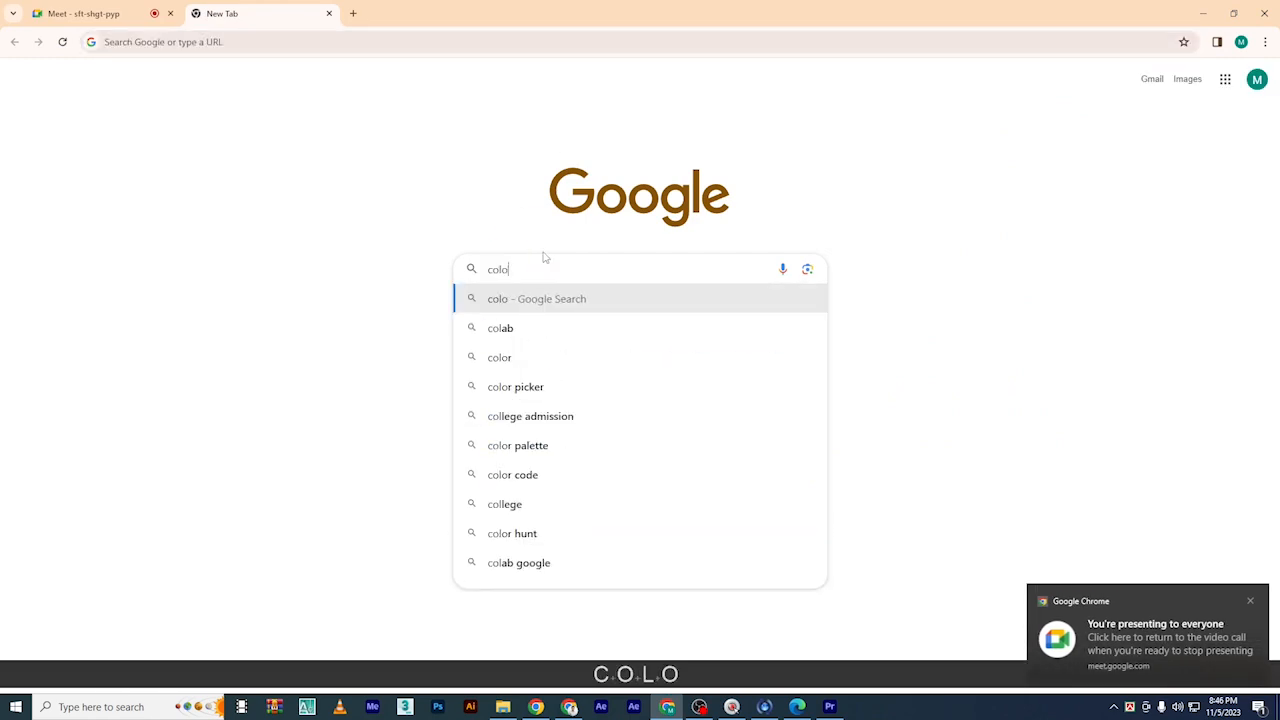
type("r hunt")
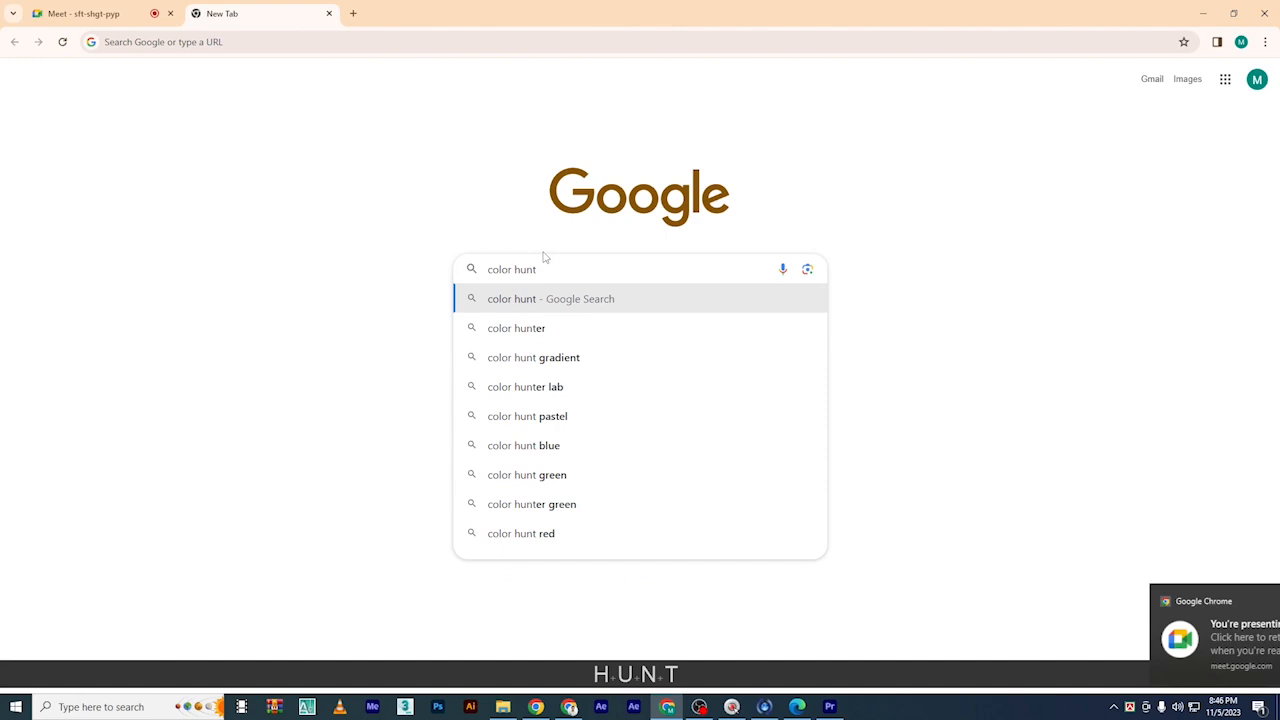
key("Return")
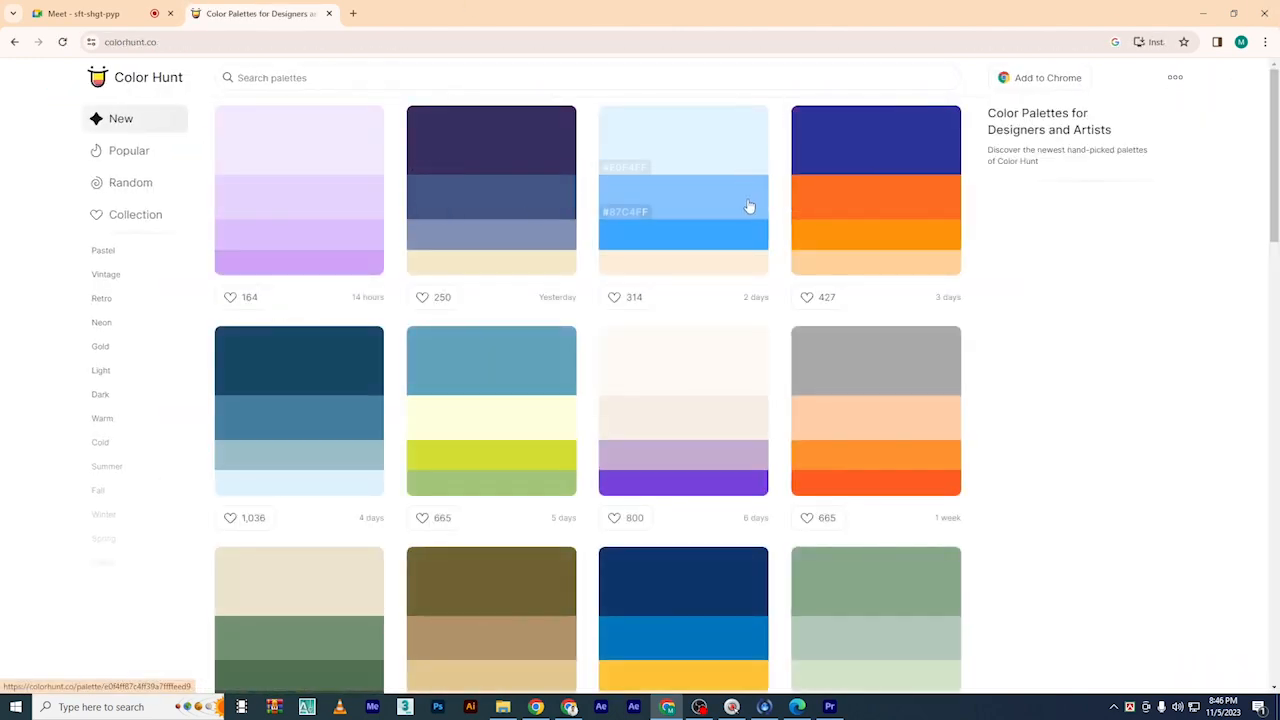
Browse the newest palettes and copy the hex code of the orange swatch in the orange, brown and grey palette
scroll(720, 230, "down", 2)
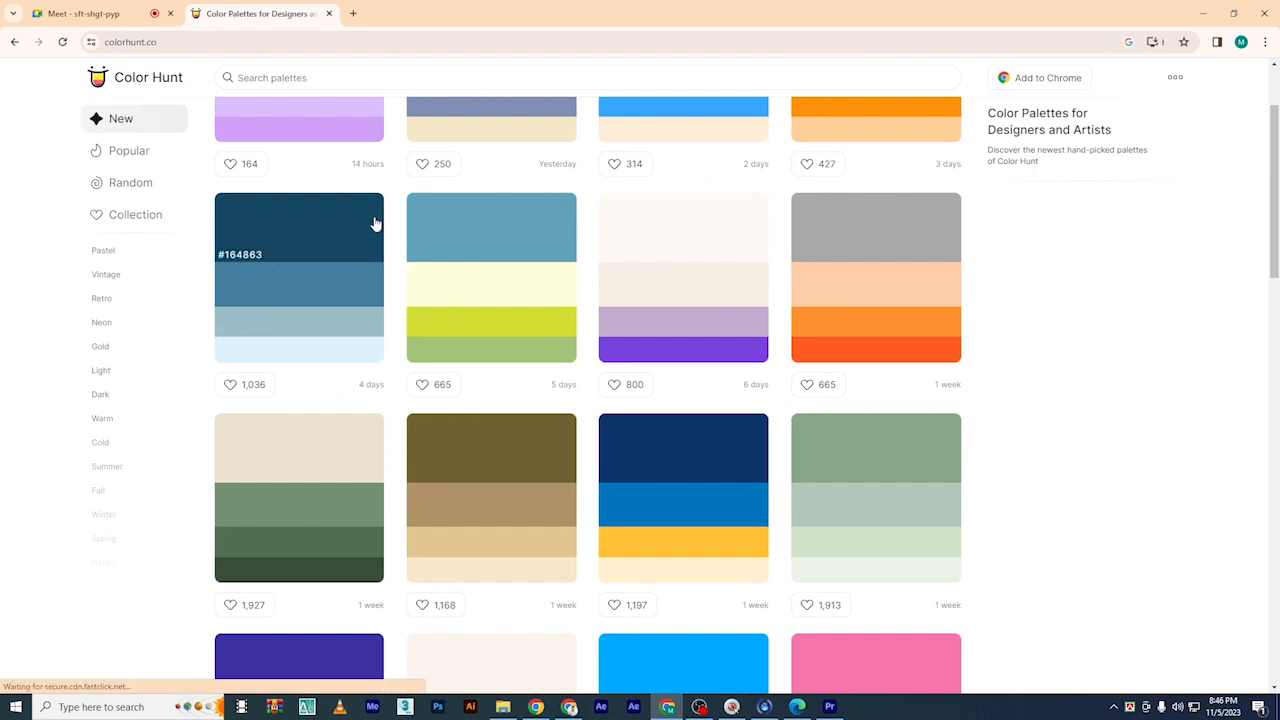
scroll(537, 257, "up", 1)
scroll(700, 295, "down", 3)
scroll(680, 296, "down", 3)
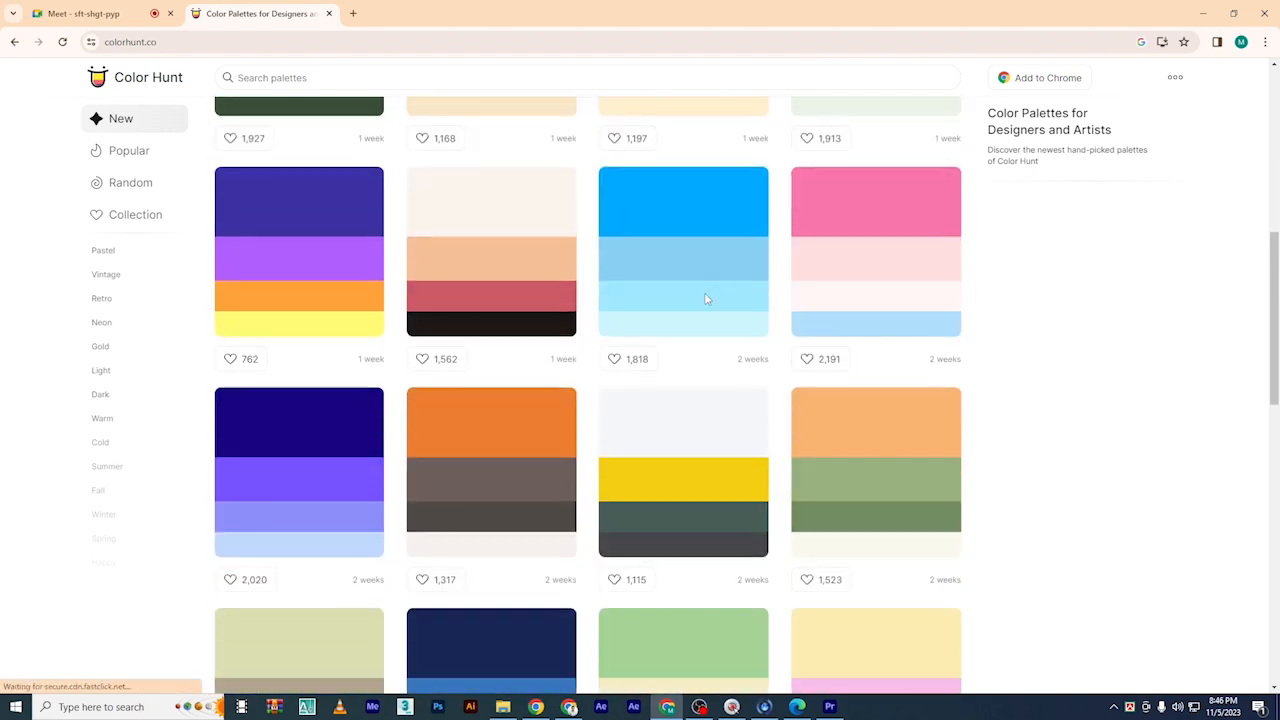
scroll(400, 270, "down", 2)
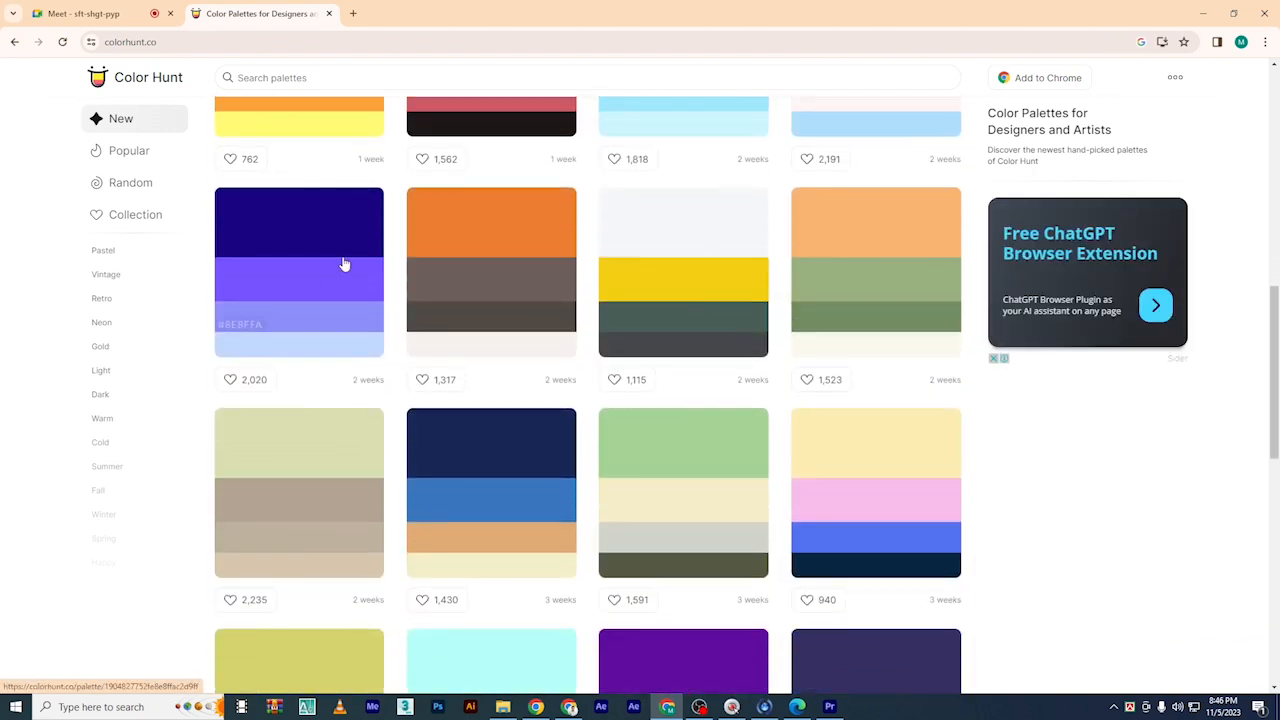
left_click(437, 257)
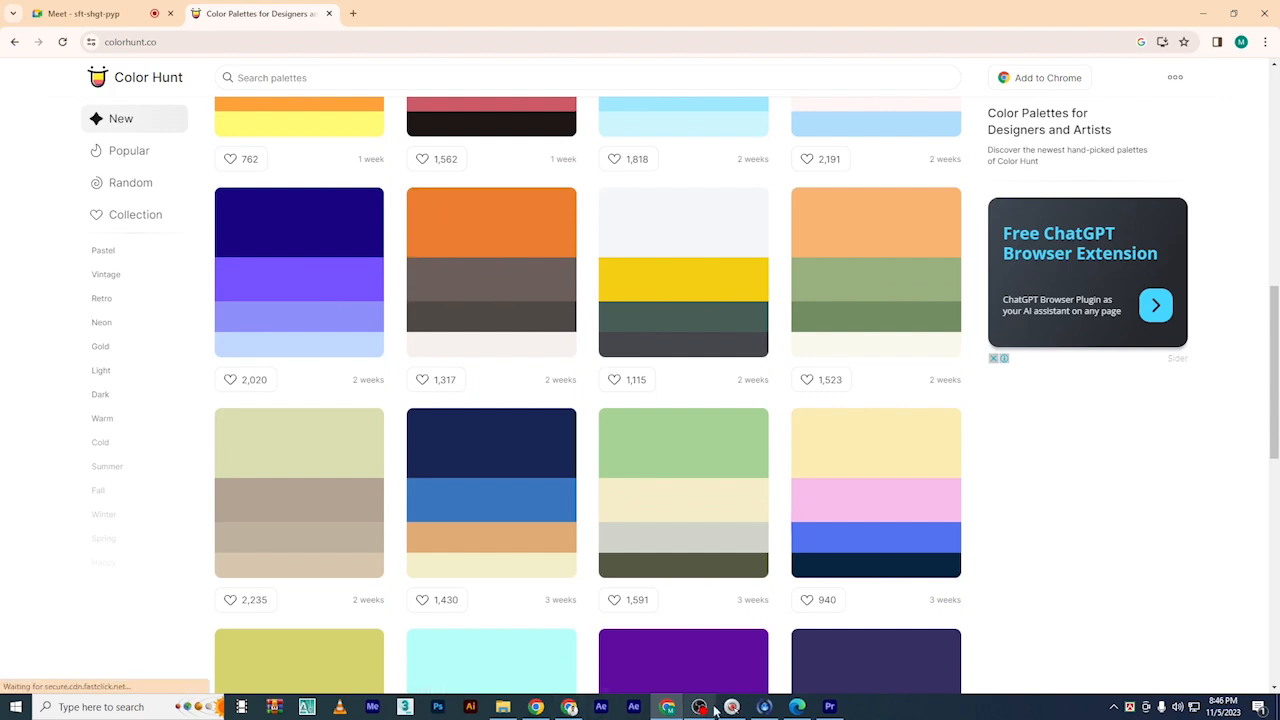
Return to Premiere Pro and set the matte's colour to the copied orange ED7D31
left_click(833, 707)
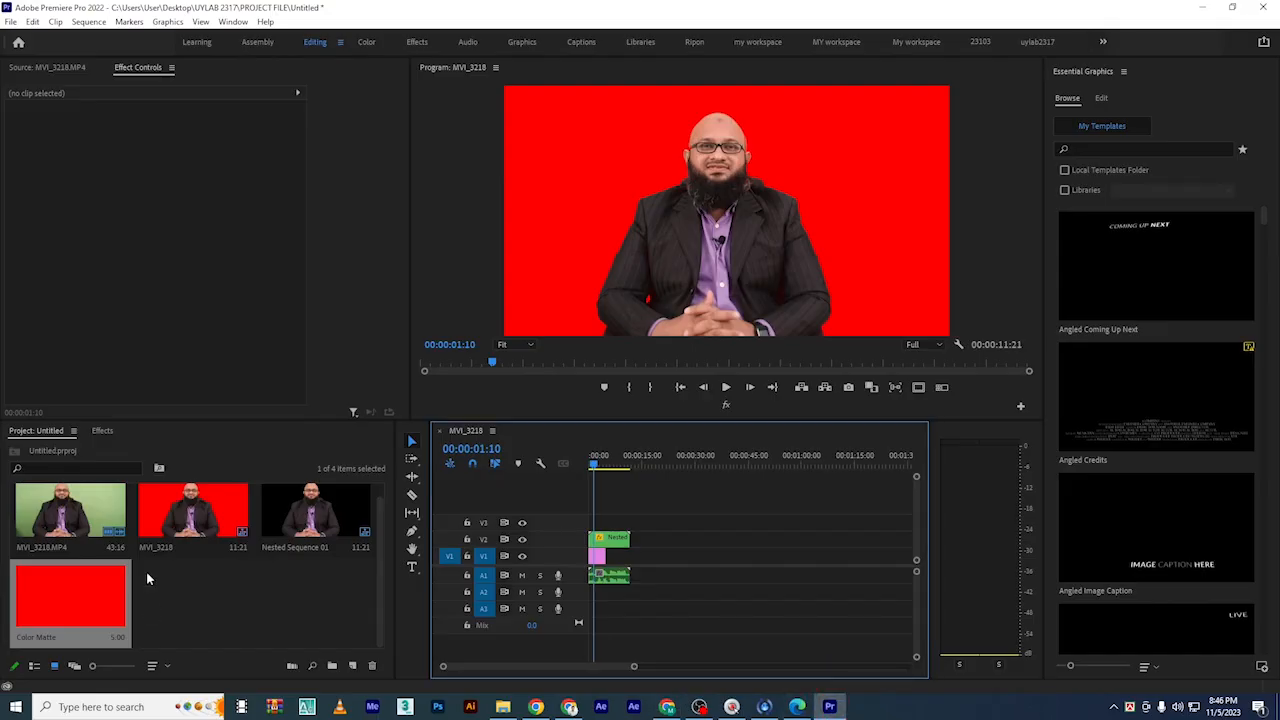
double_click(100, 612)
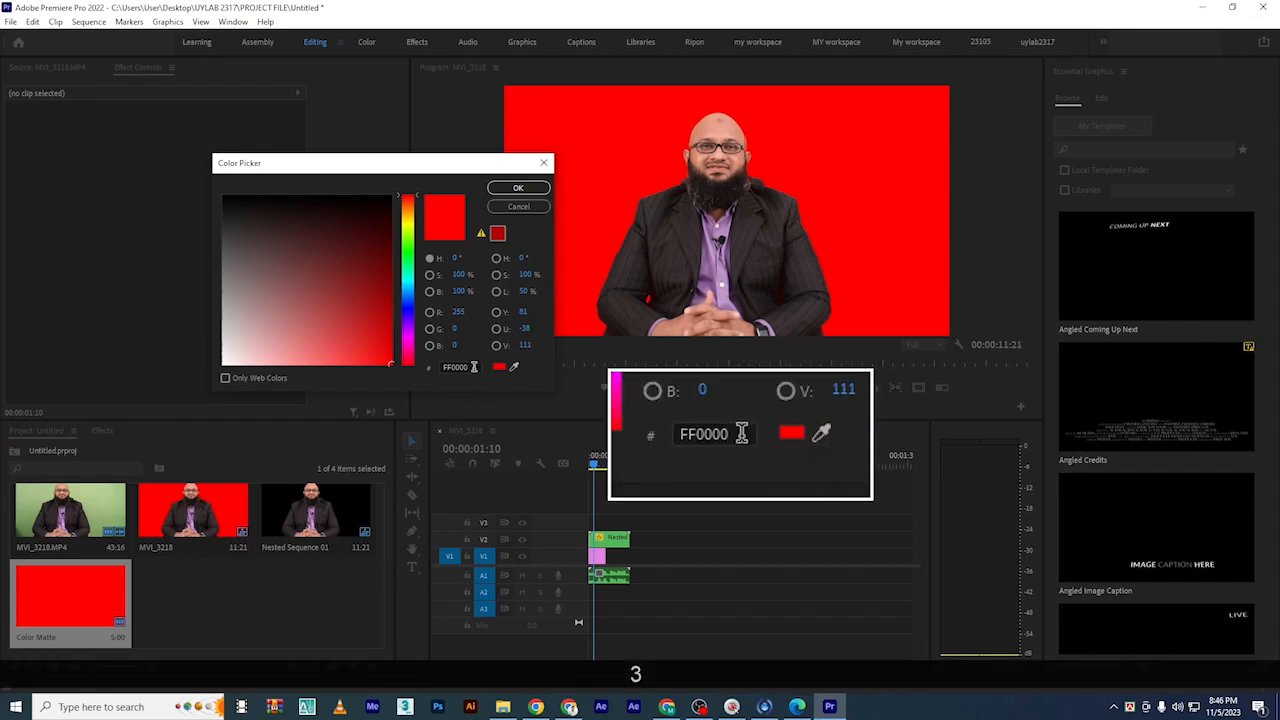
left_click_drag(470, 366, 436, 367)
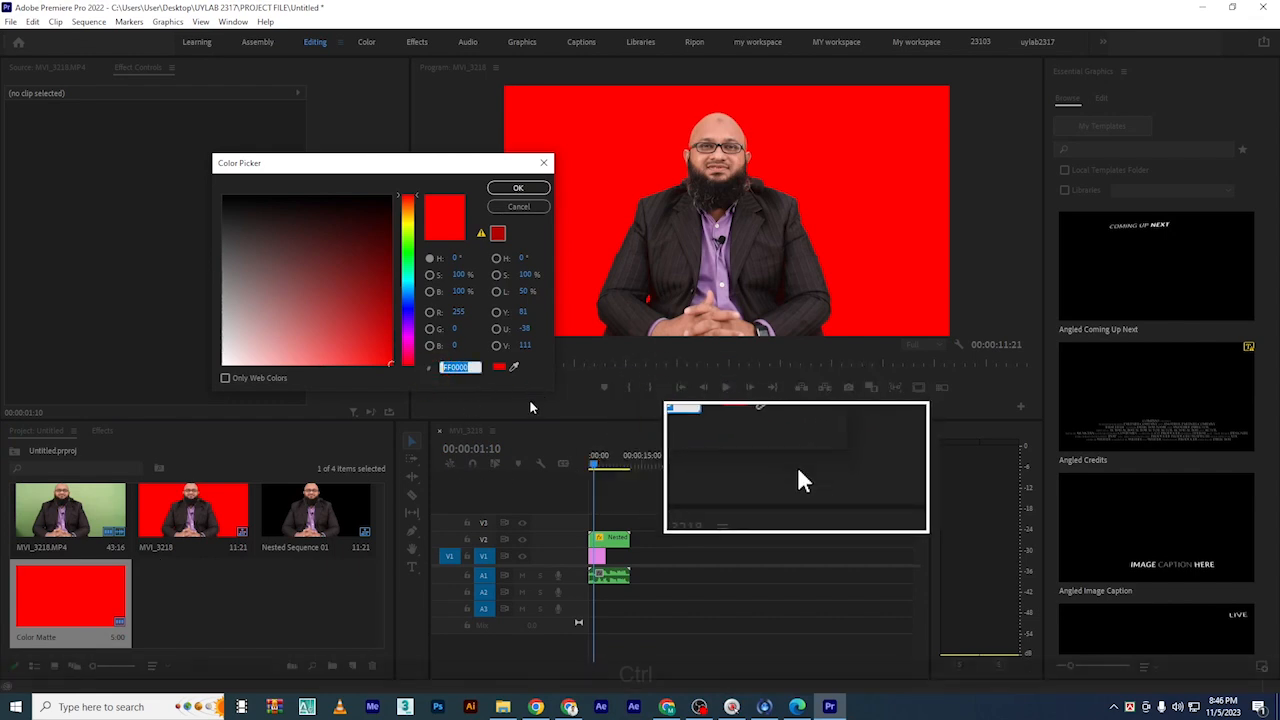
key("ctrl+v")
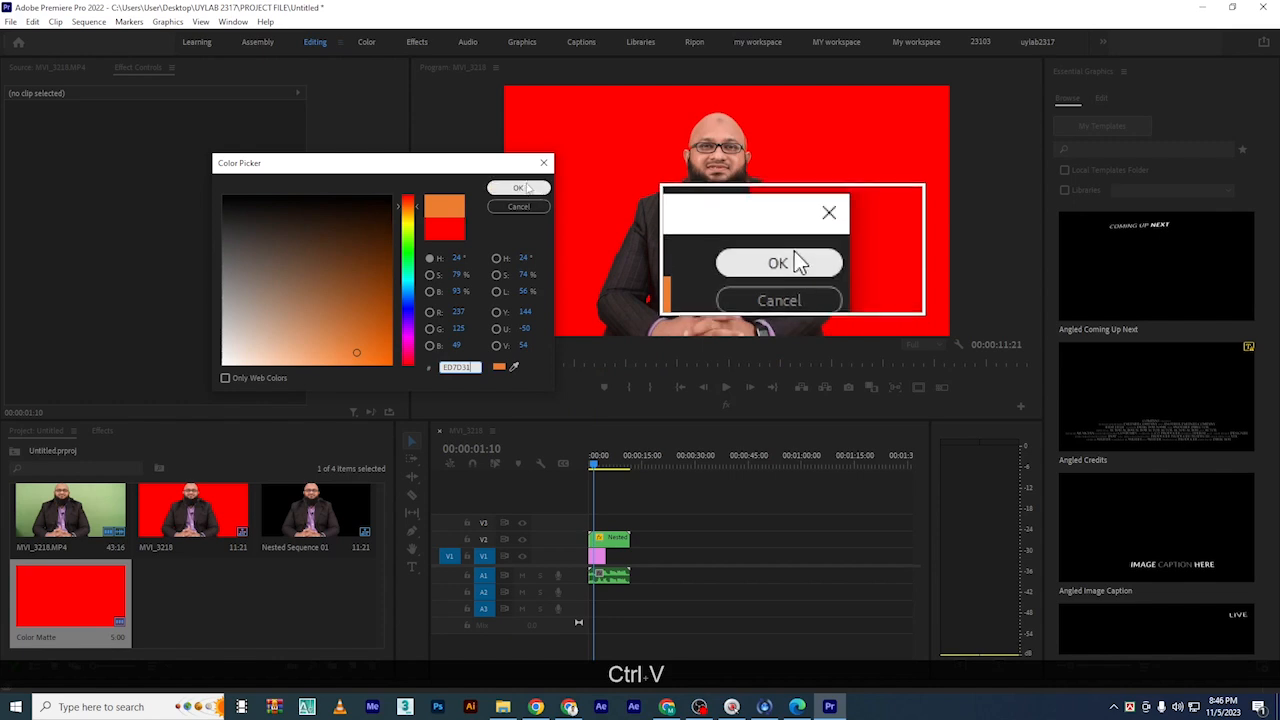
left_click(518, 187)
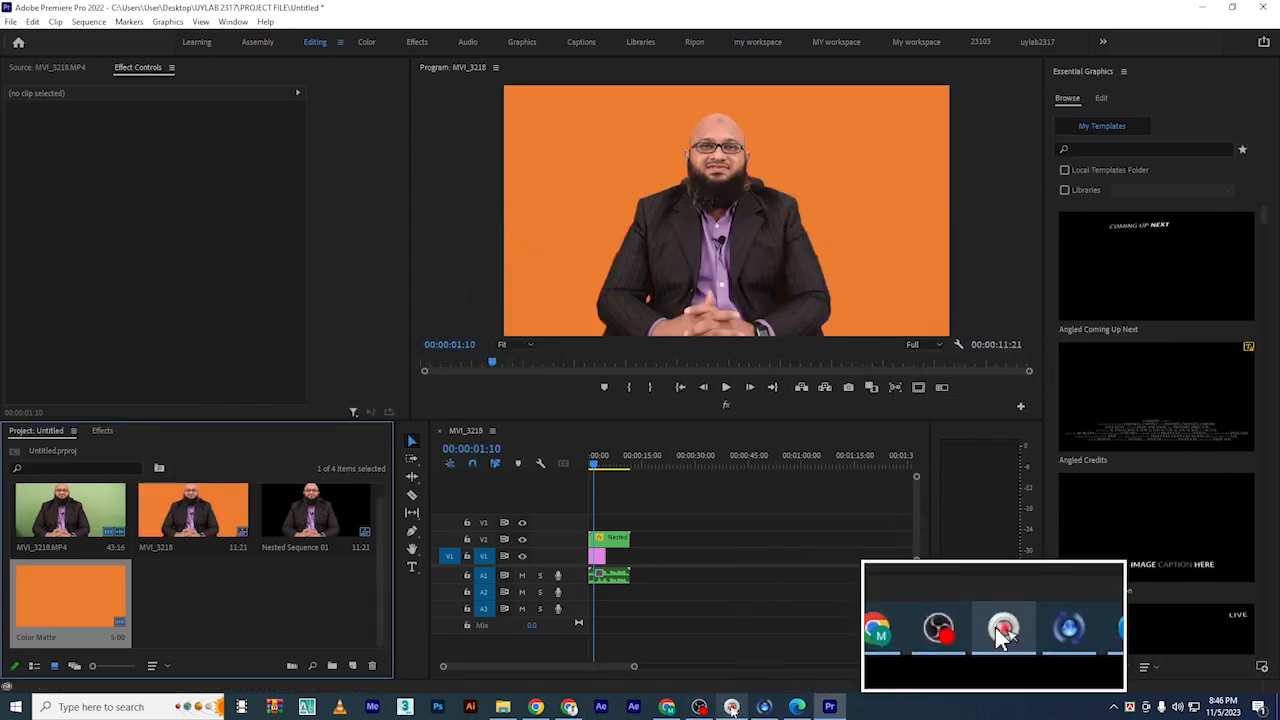
Copy the dark green hex code 005B41 from a Color Hunt palette in Chrome and apply it to the matte in Premiere Pro
left_click(667, 707)
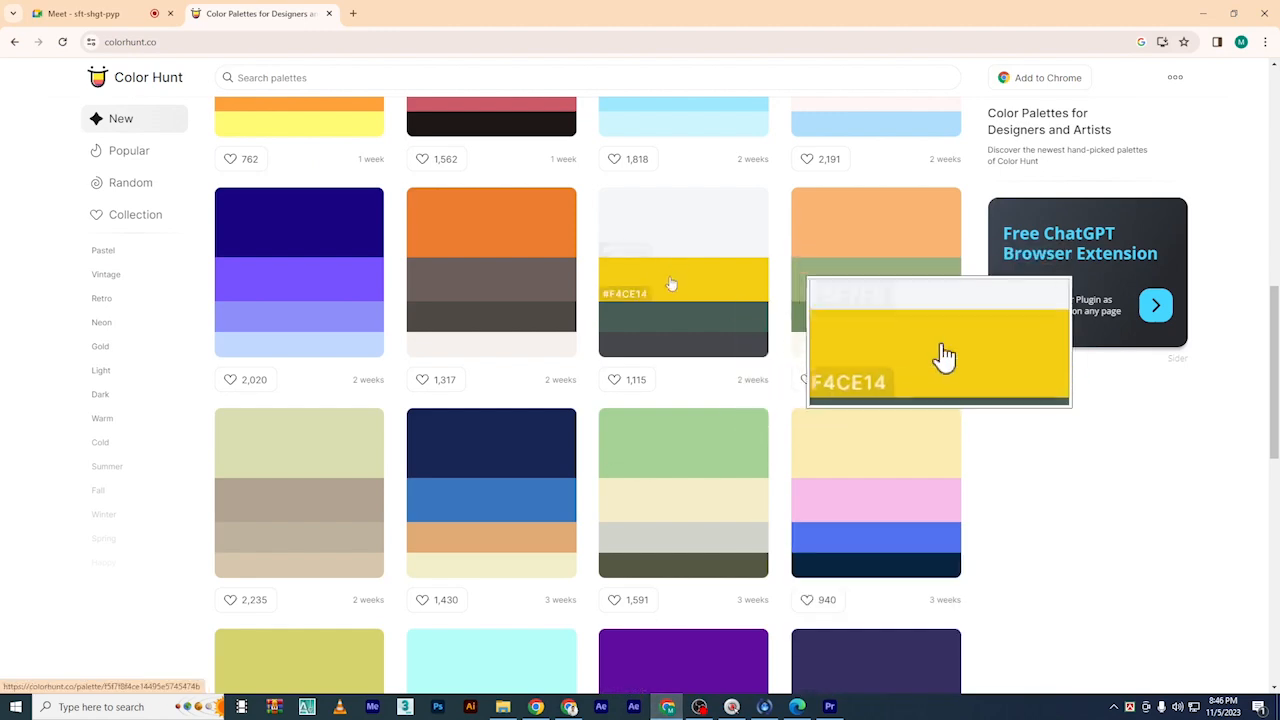
scroll(653, 313, "down", 8)
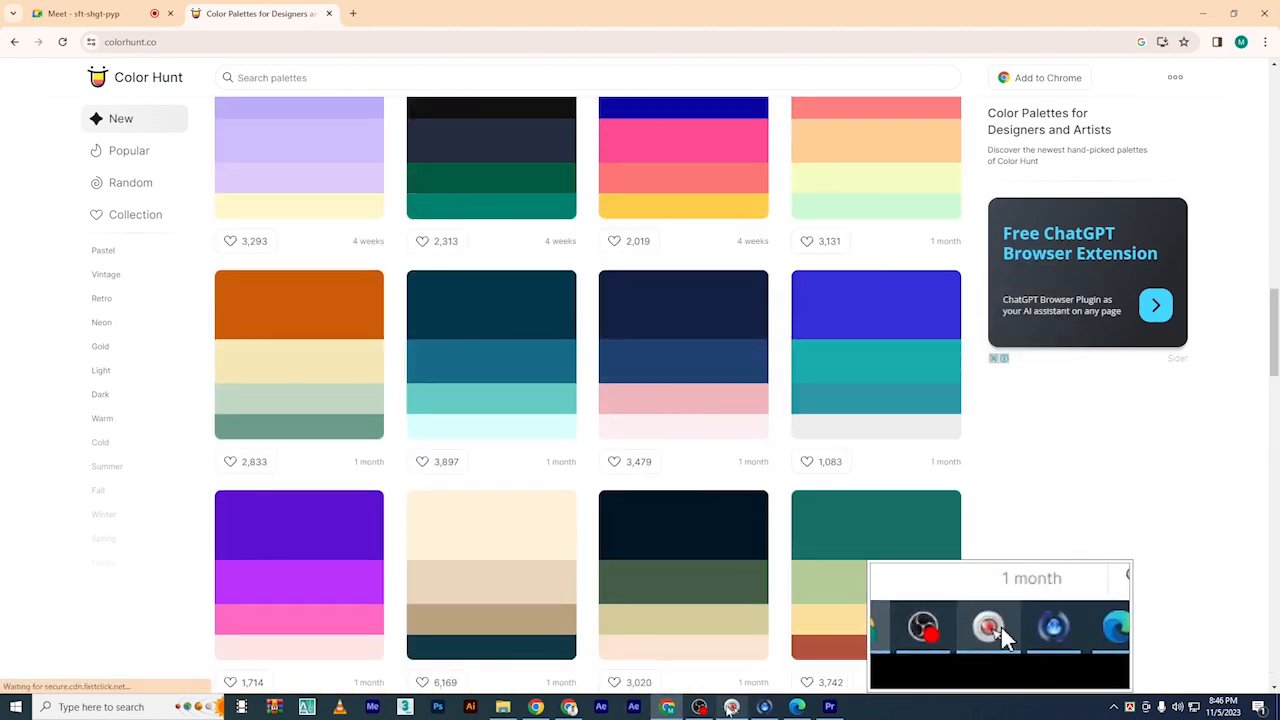
left_click(829, 707)
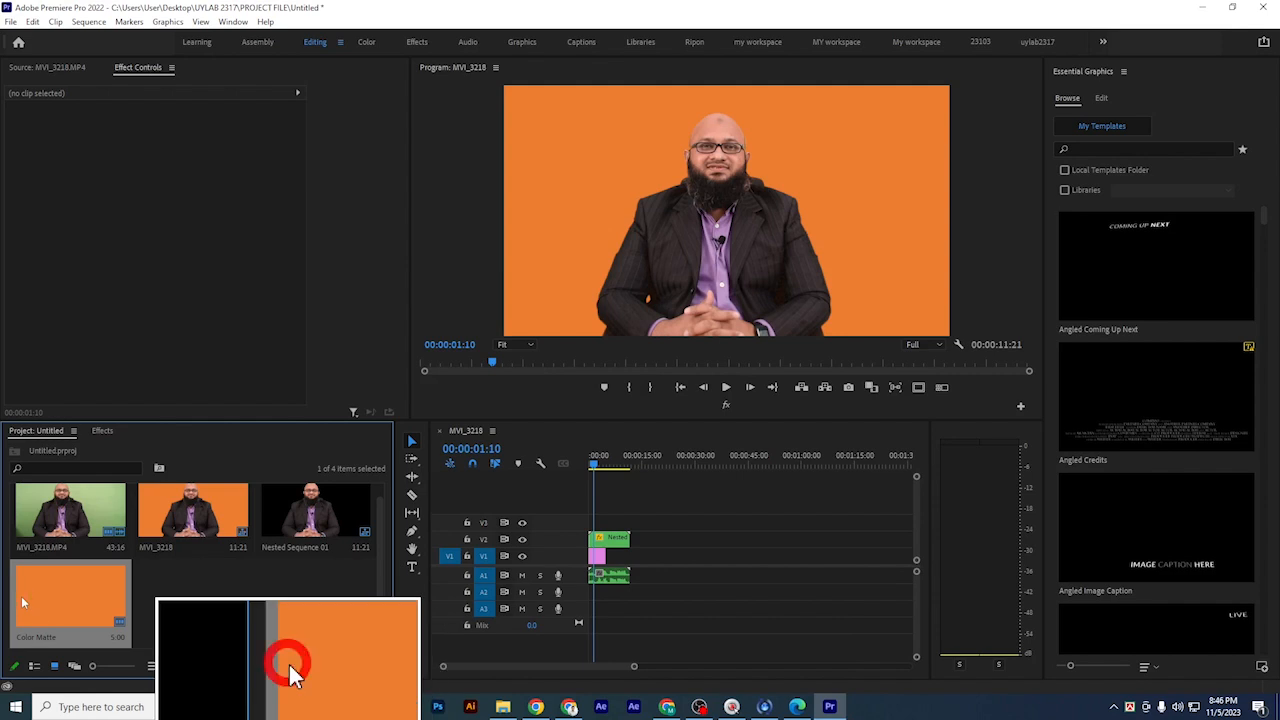
double_click(45, 609)
double_click(456, 367)
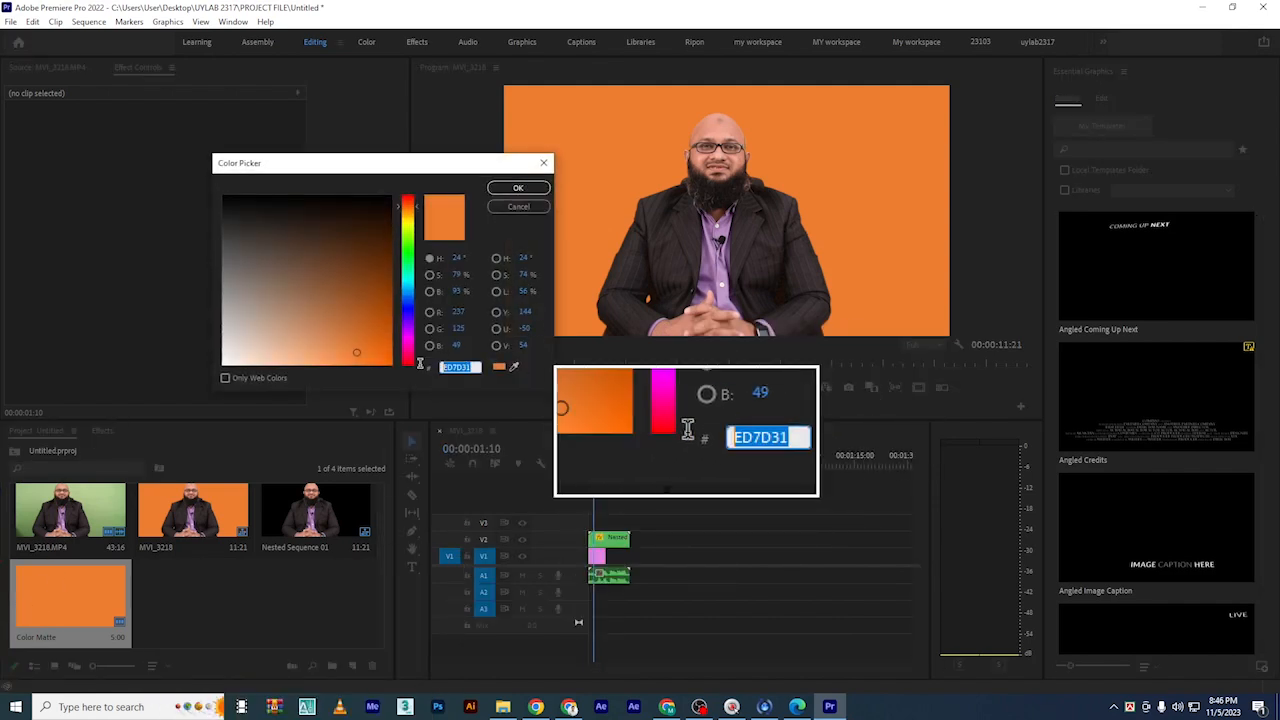
key("ctrl+v")
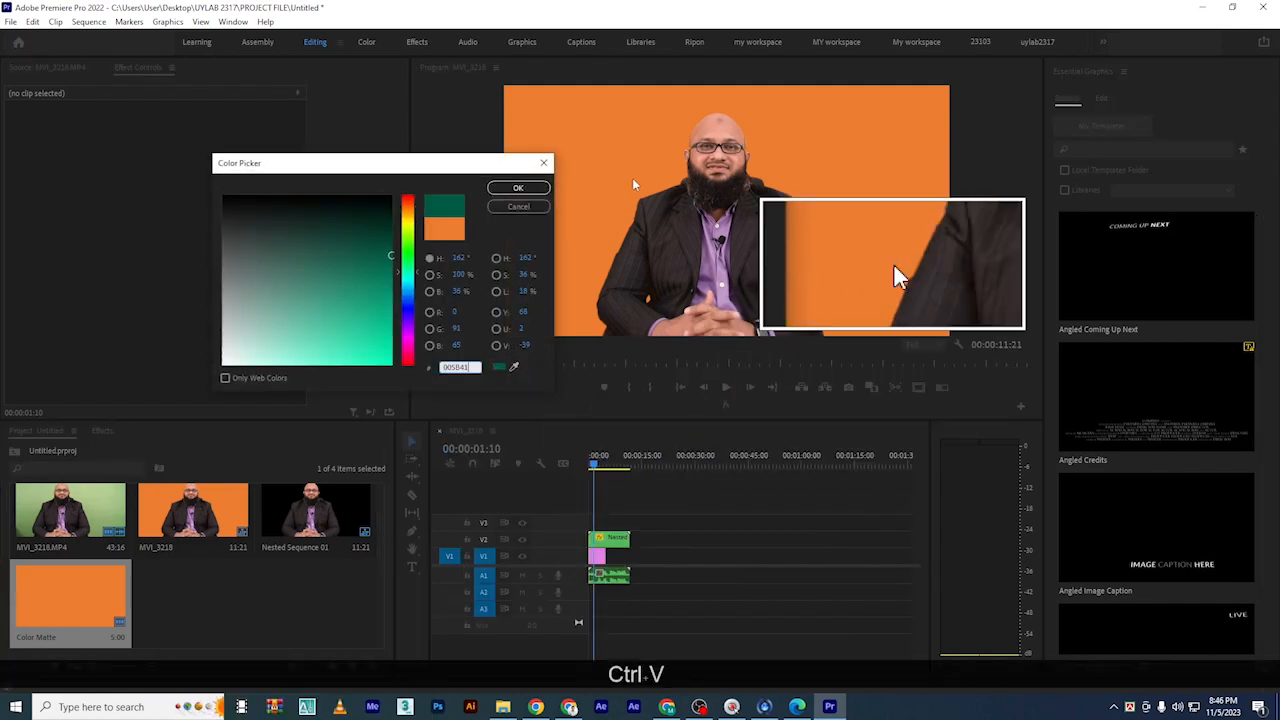
left_click(518, 187)
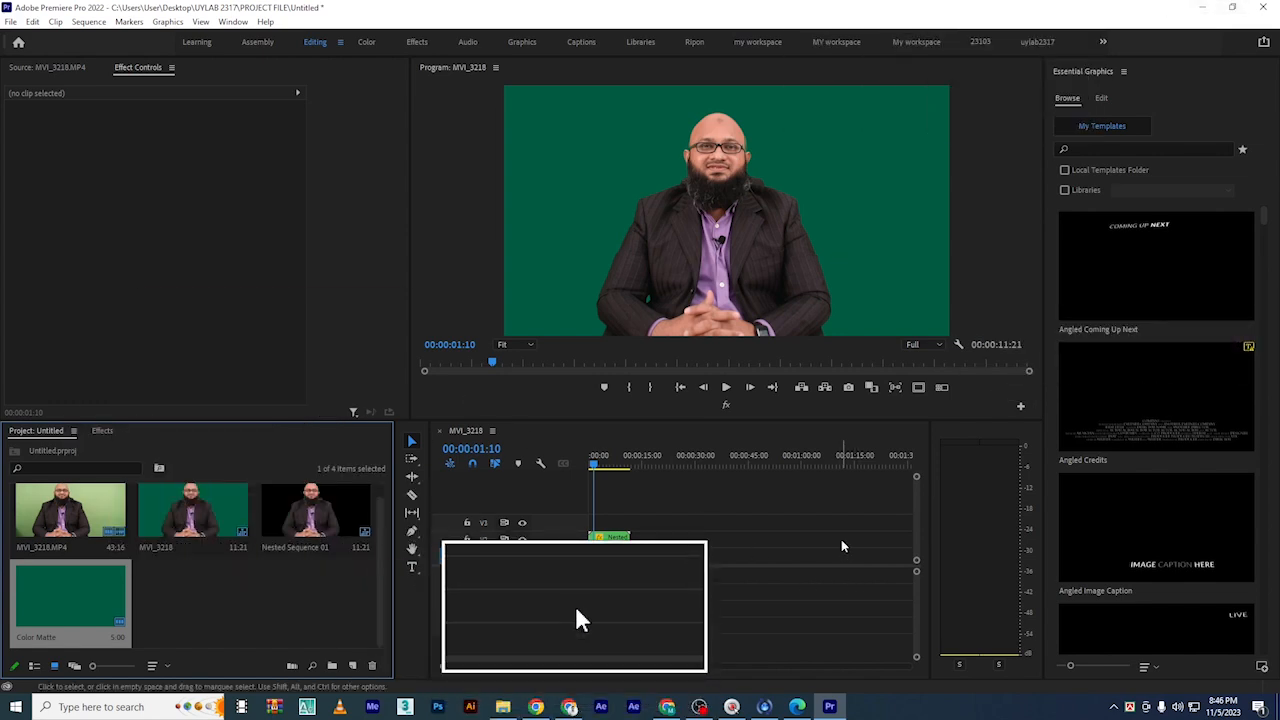
key("3")
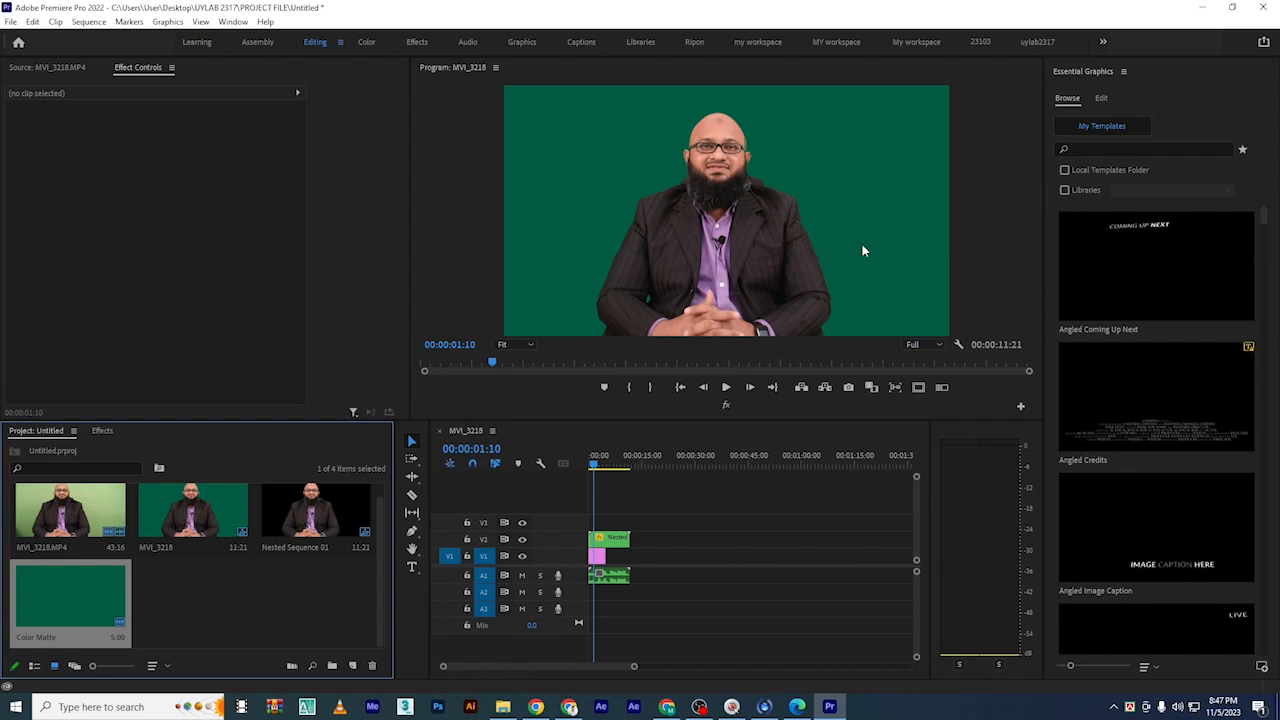
Switch to Chrome and search Google for "pixel" in a new tab to find the Pexels stock site
left_click(668, 707)
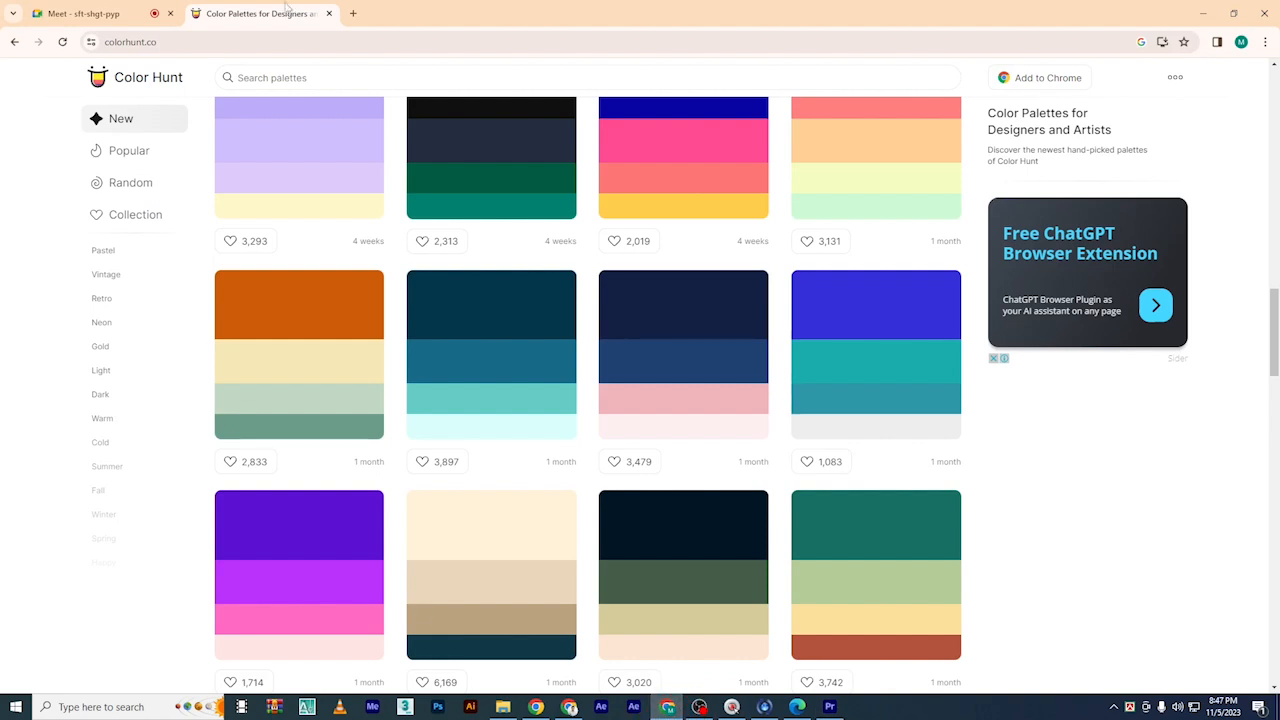
left_click(355, 13)
left_click(635, 266)
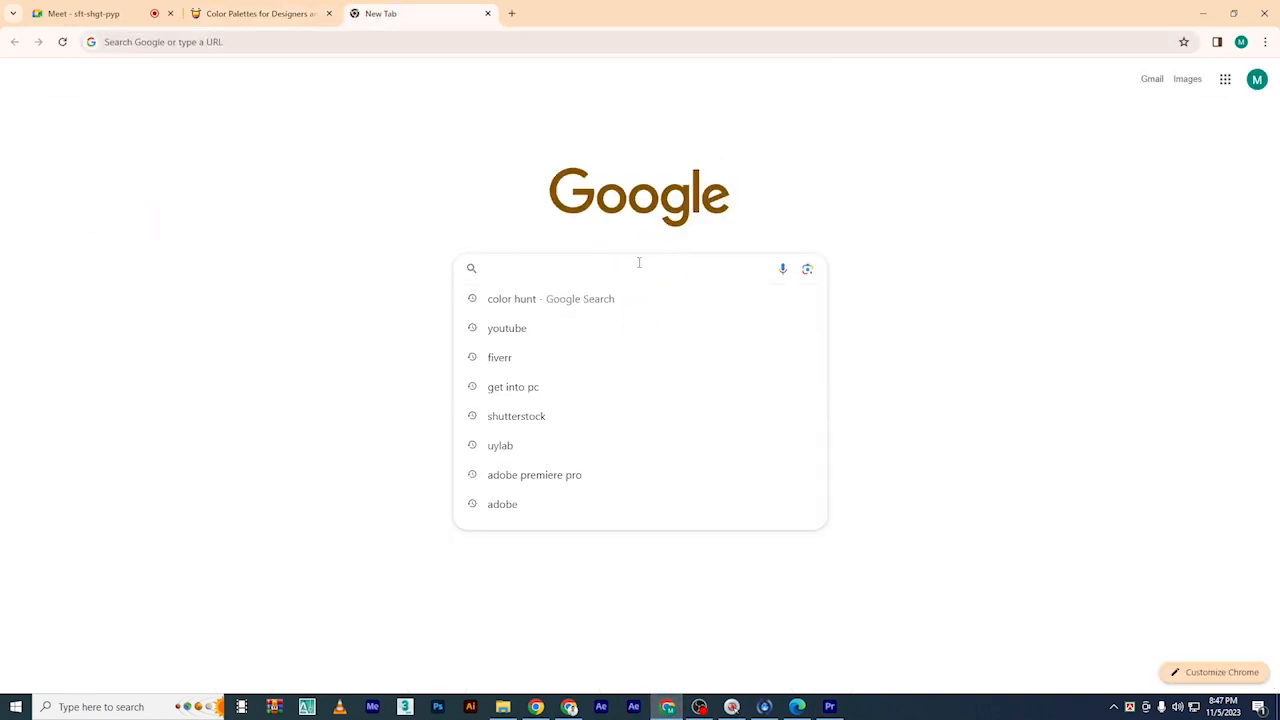
type("p")
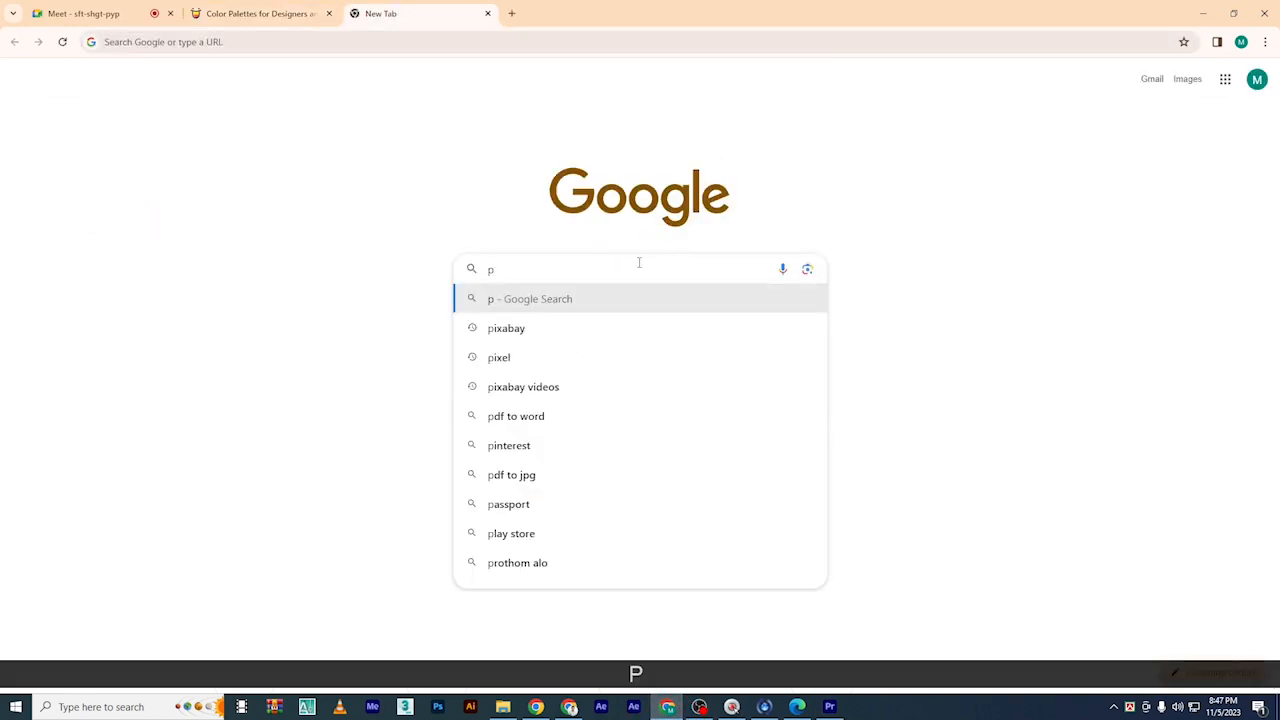
left_click(543, 358)
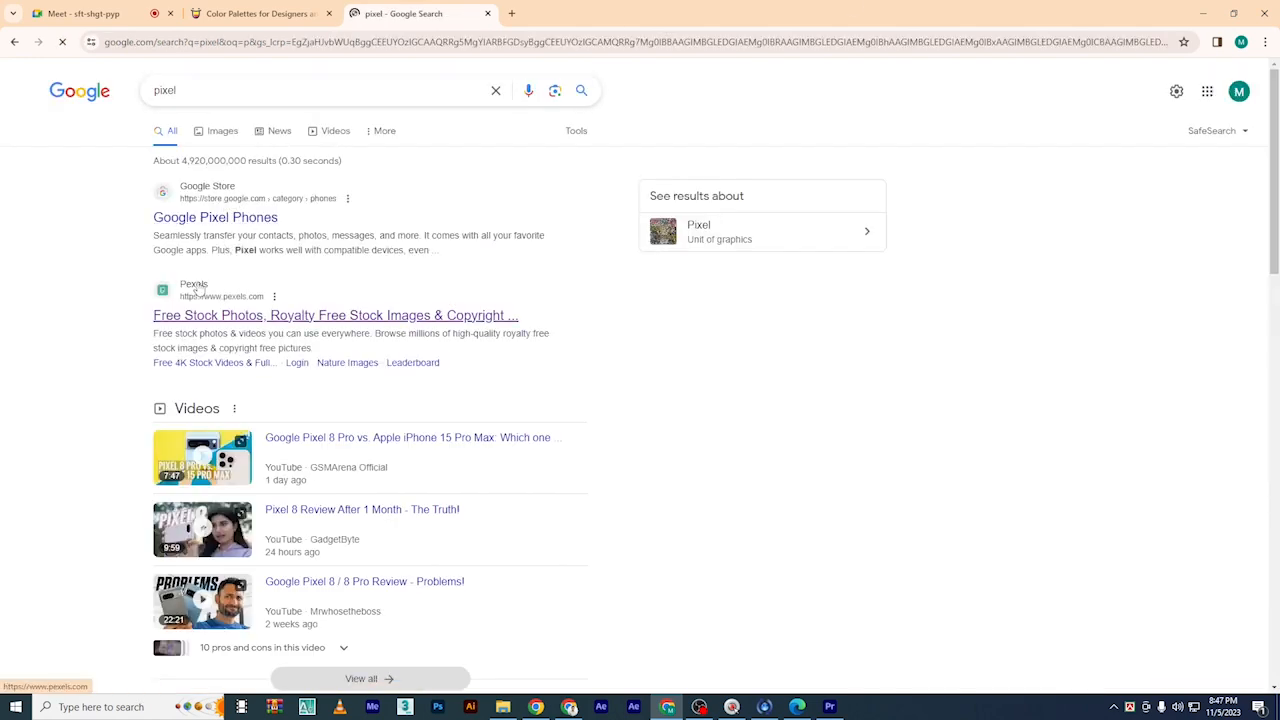
Open the Pexels site from the Google results and set its search type to Videos
left_click(200, 292)
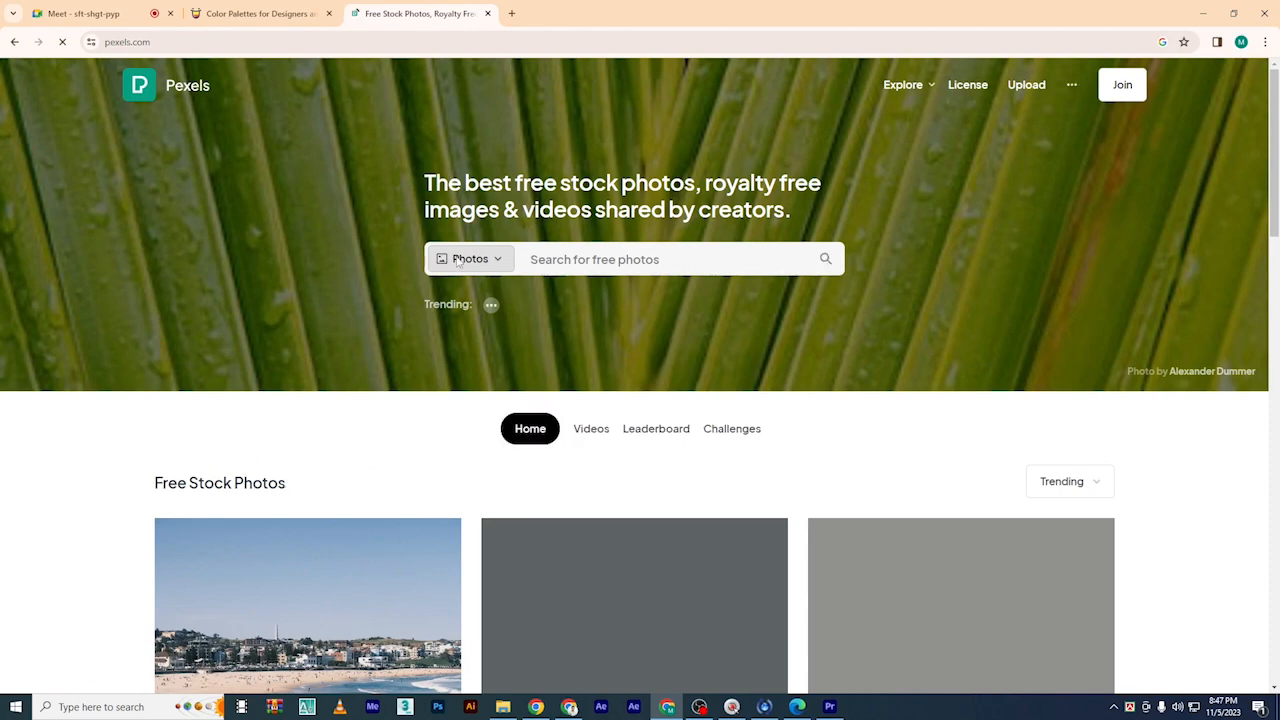
left_click(477, 262)
left_click(463, 318)
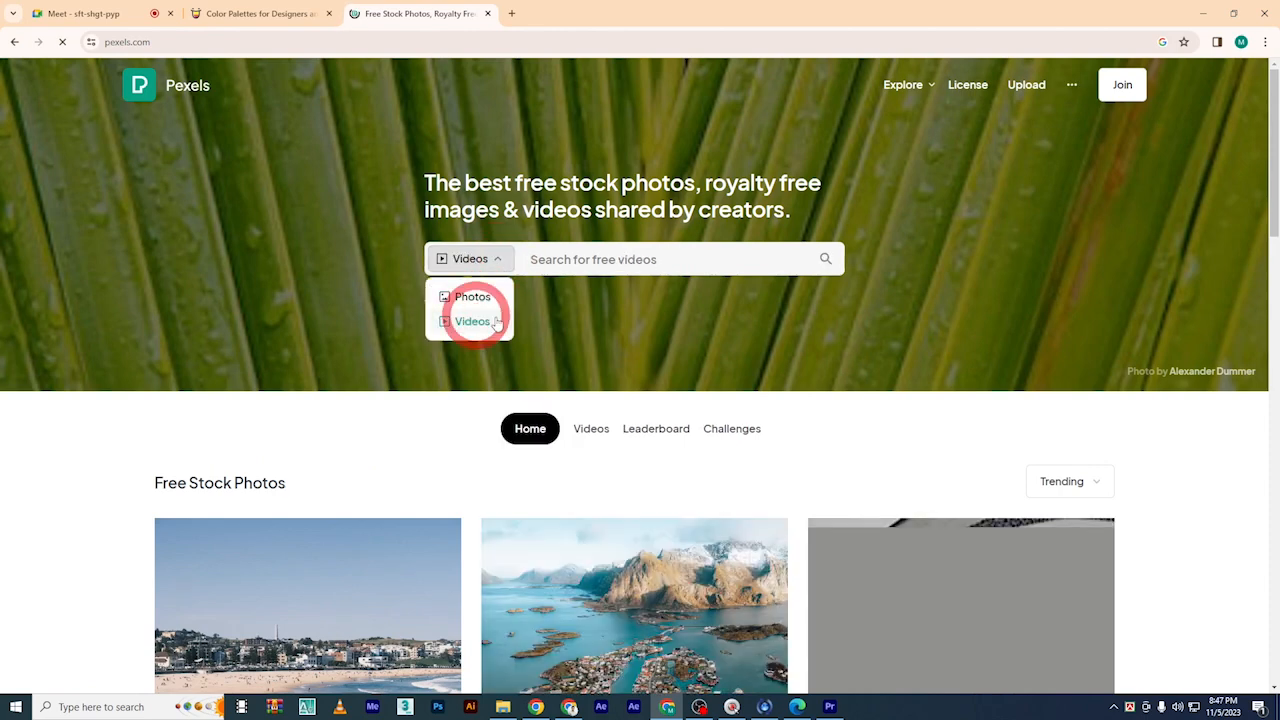
left_click(654, 258)
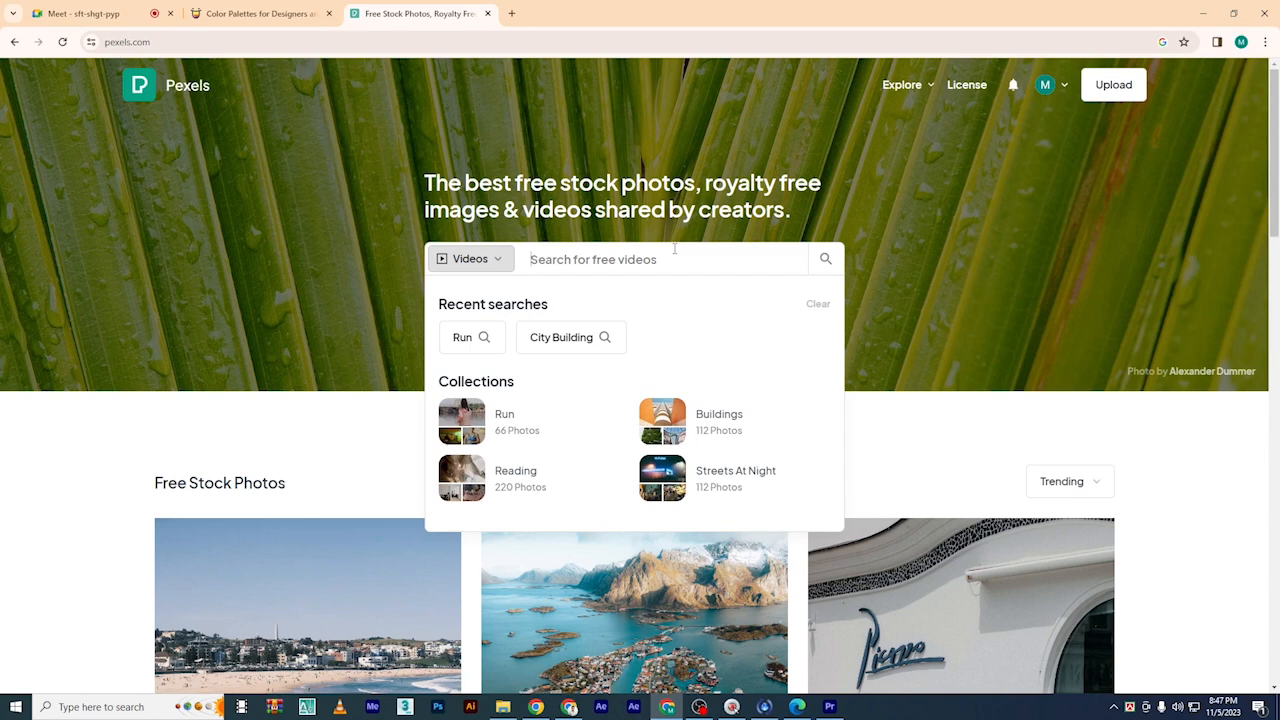
Switch the search back to Photos, search for "tv studio background" and browse the resulting images
left_click(496, 264)
left_click(611, 258)
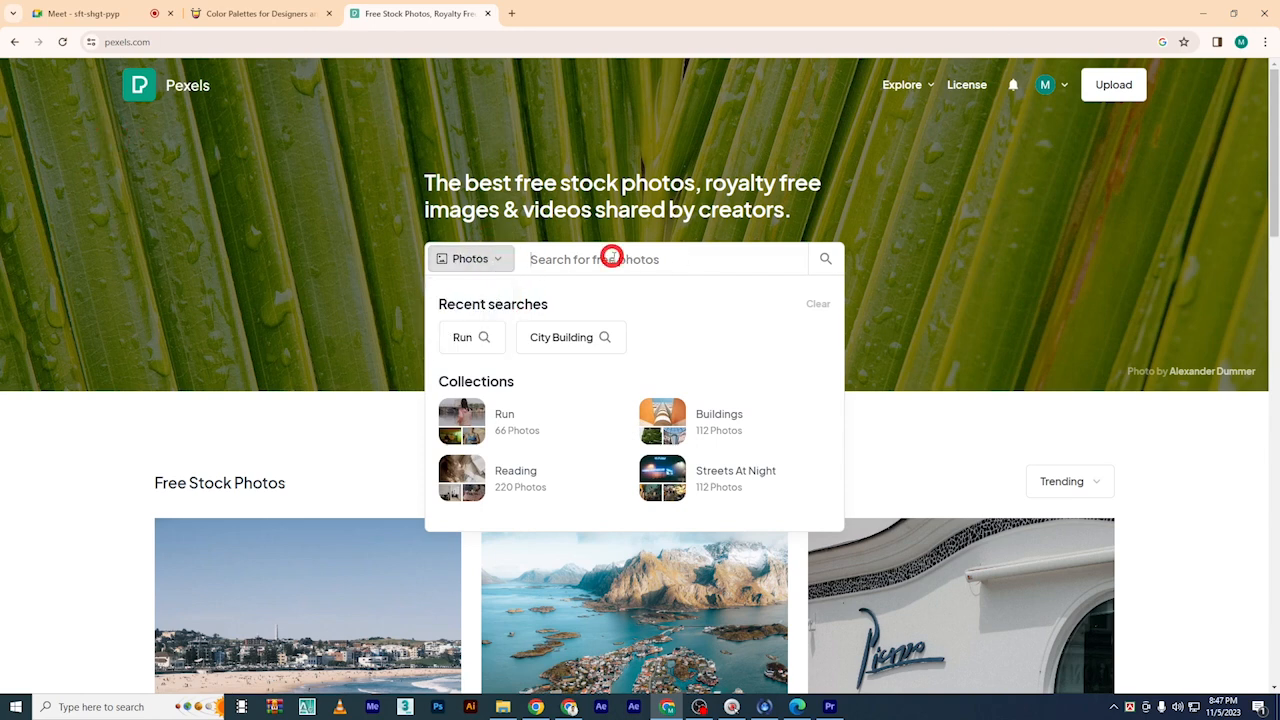
type("tv")
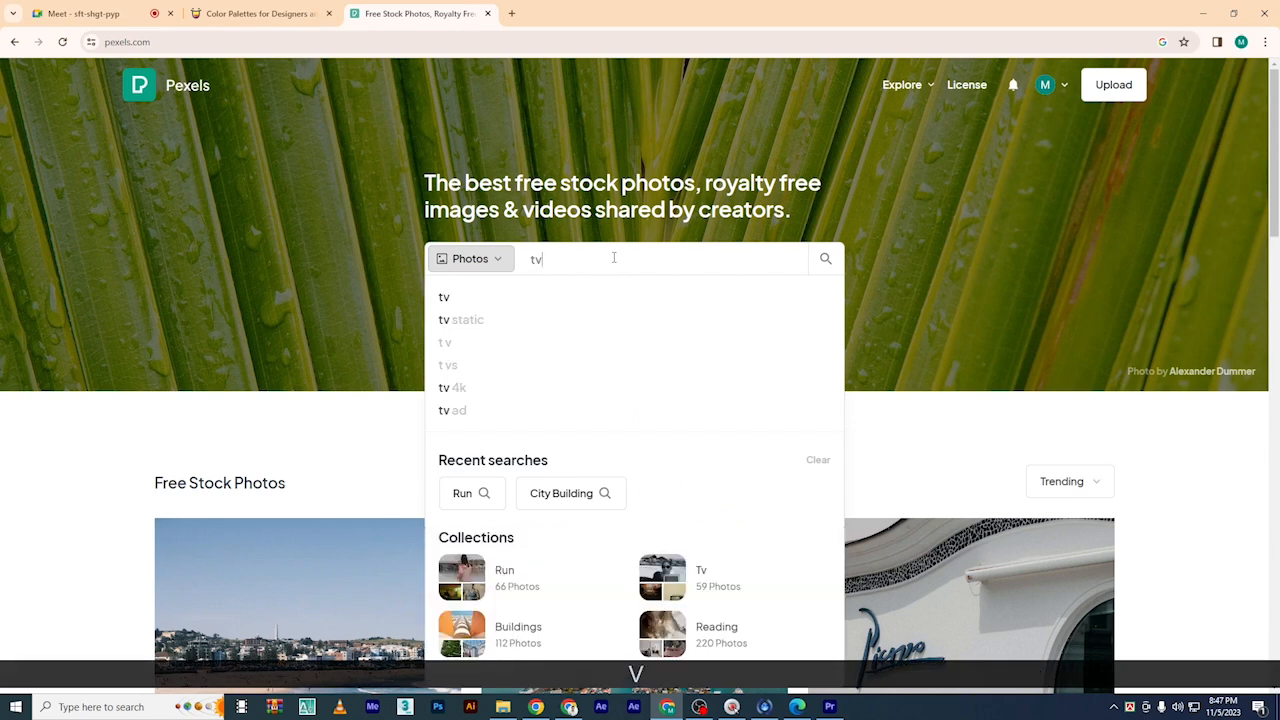
type(" s")
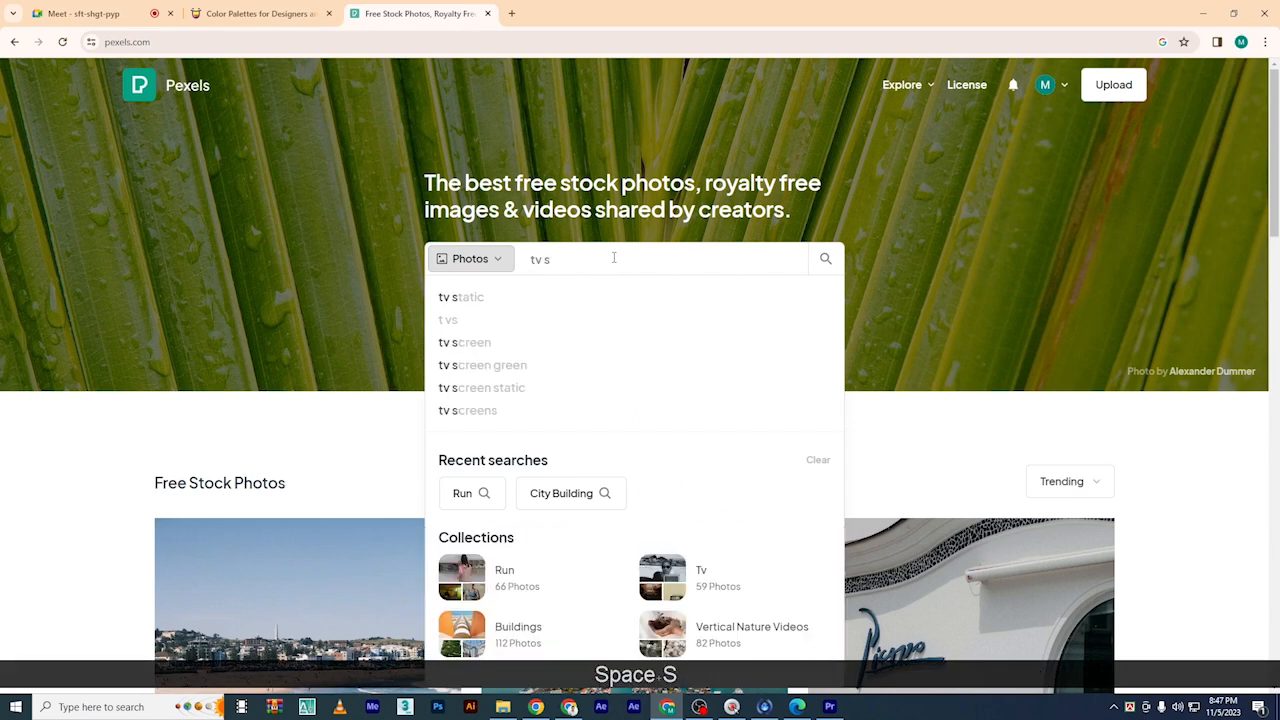
type("t")
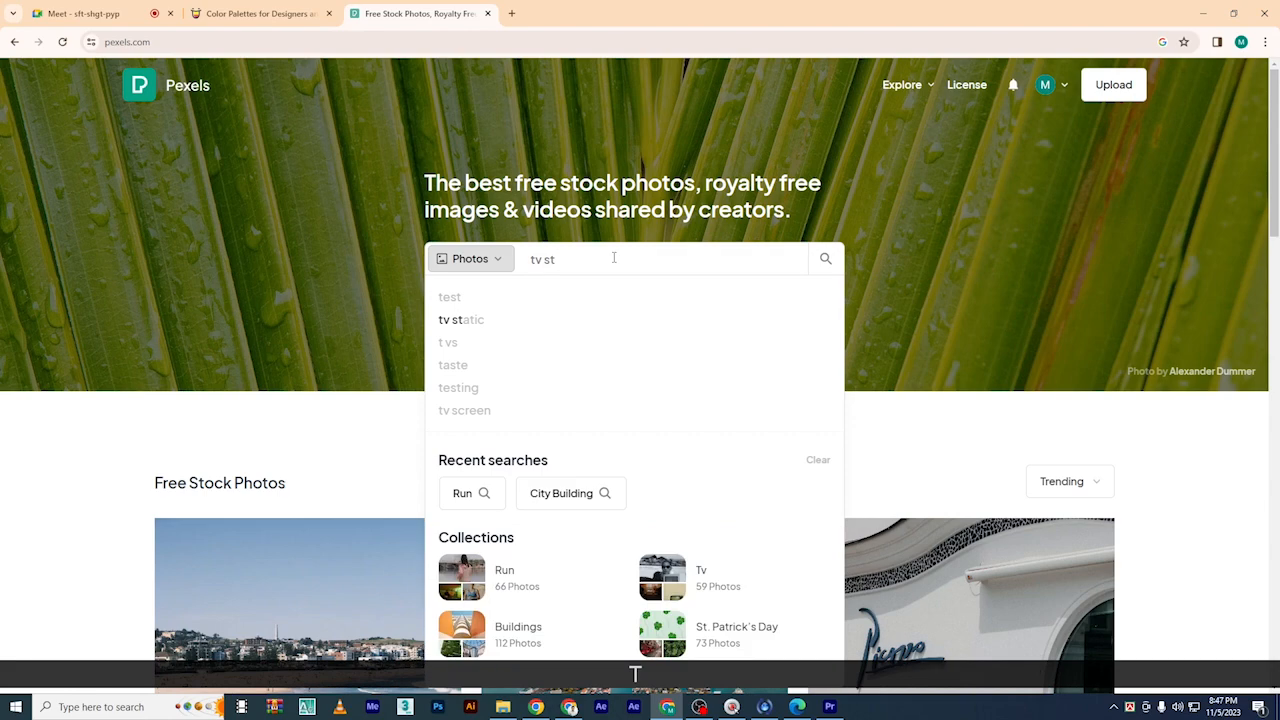
type("ud")
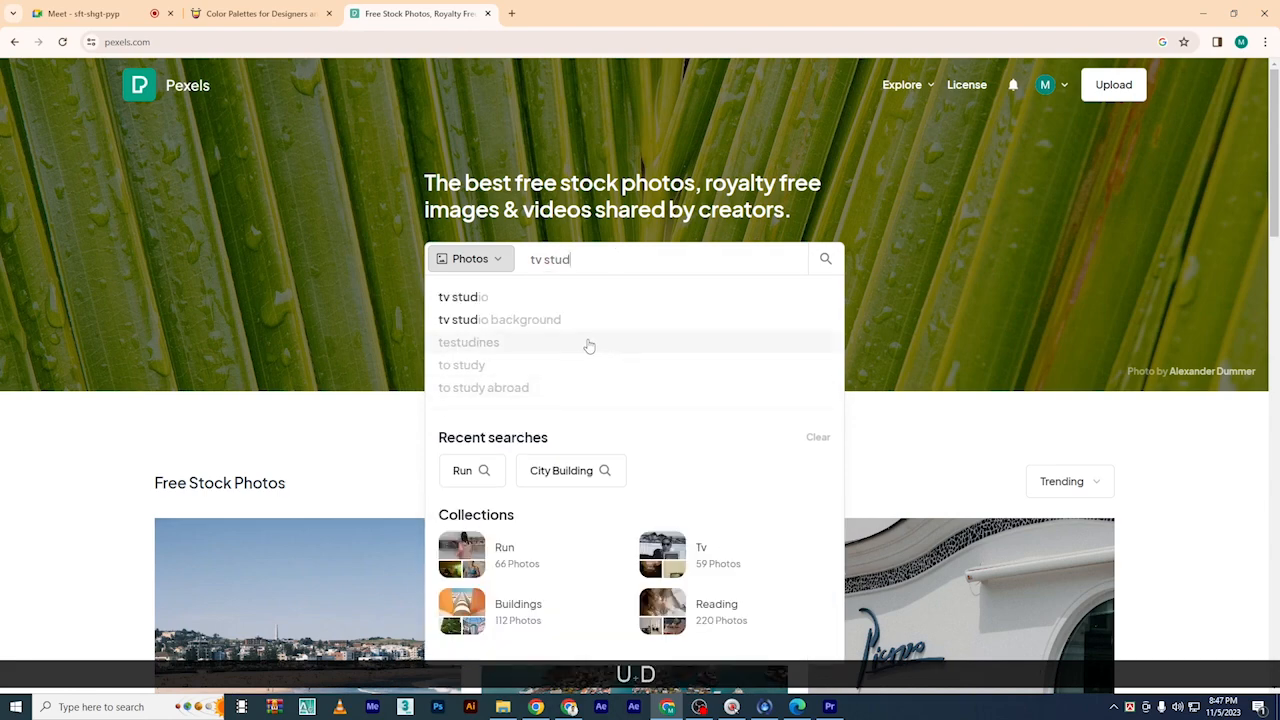
left_click(562, 319)
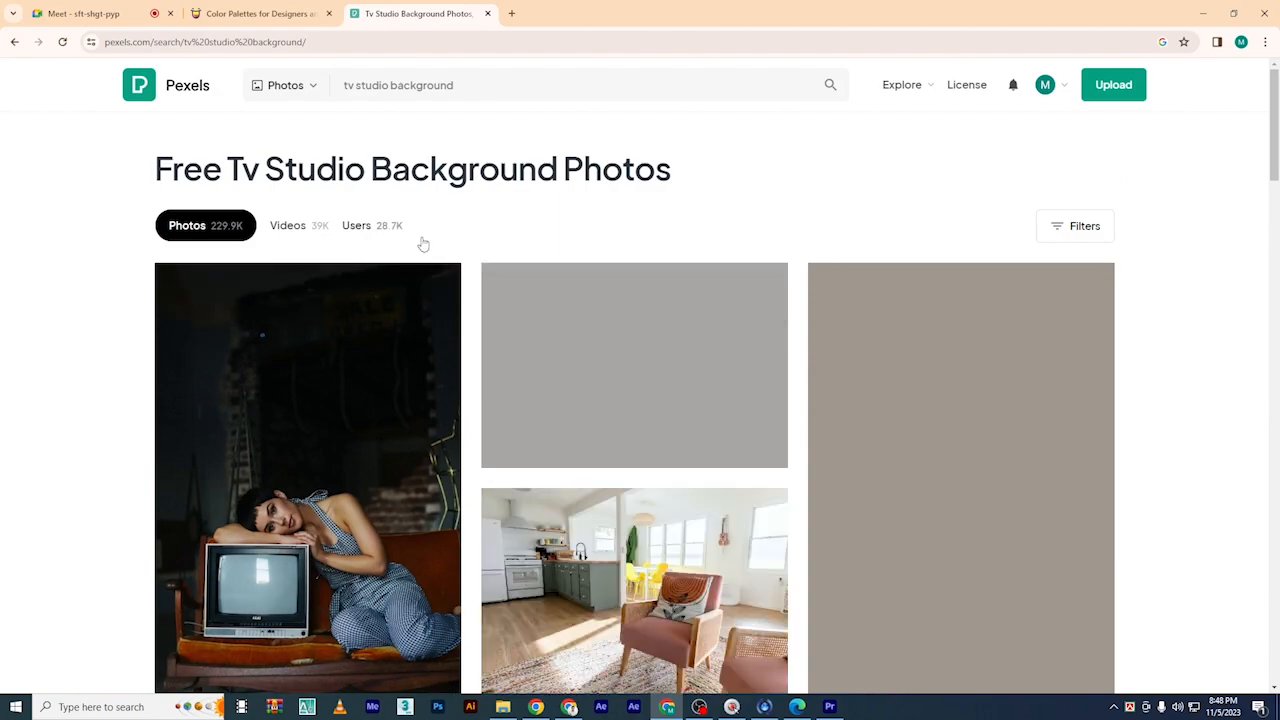
scroll(624, 333, "down", 5)
scroll(693, 340, "down", 12)
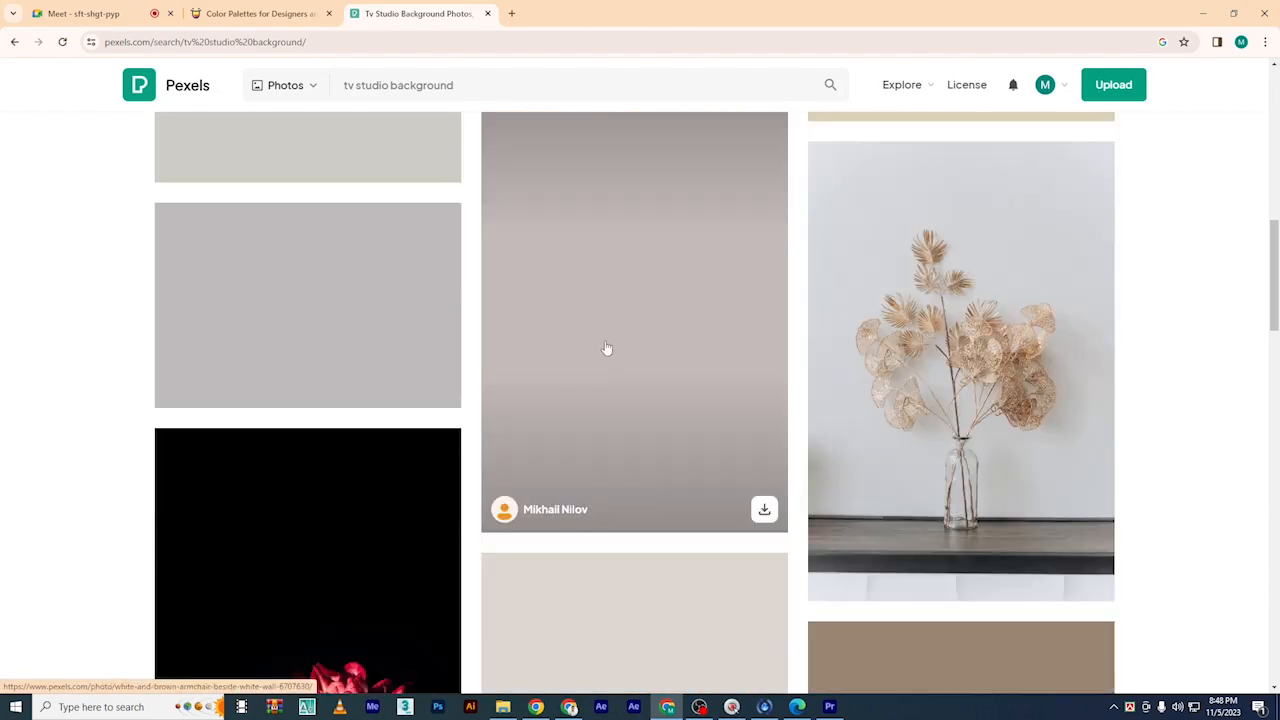
scroll(660, 360, "down", 10)
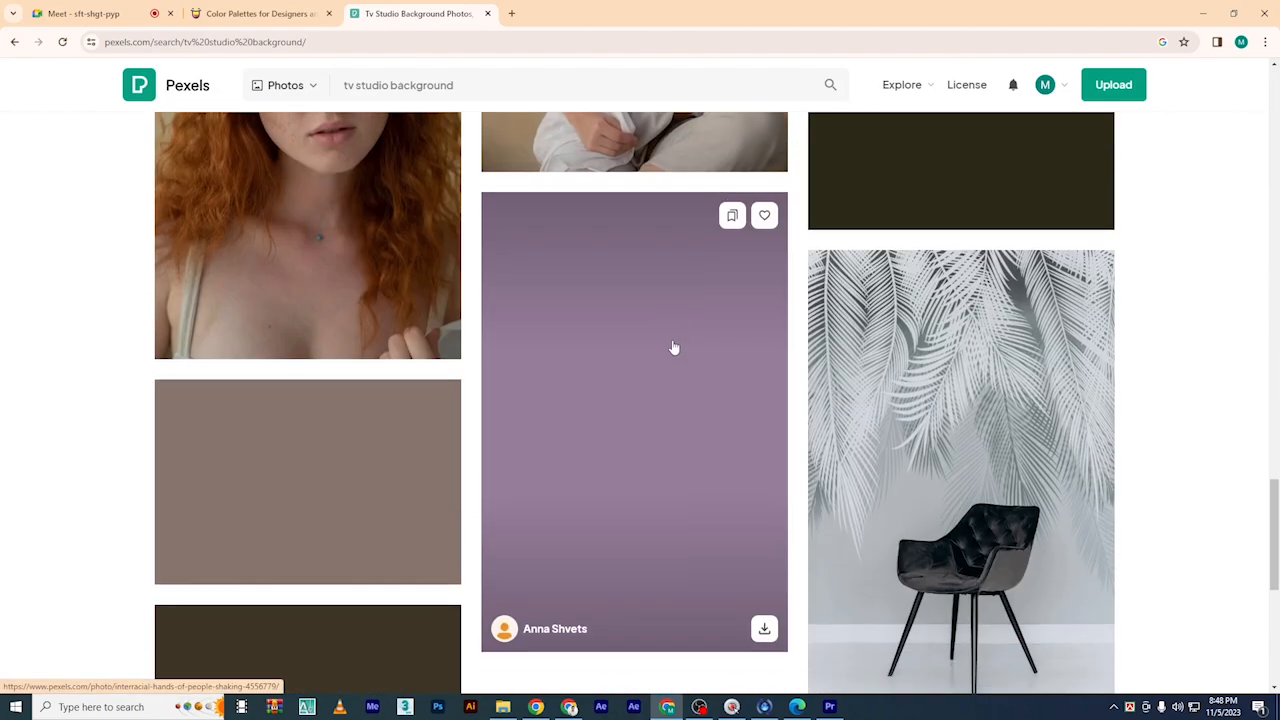
scroll(643, 374, "up", 12)
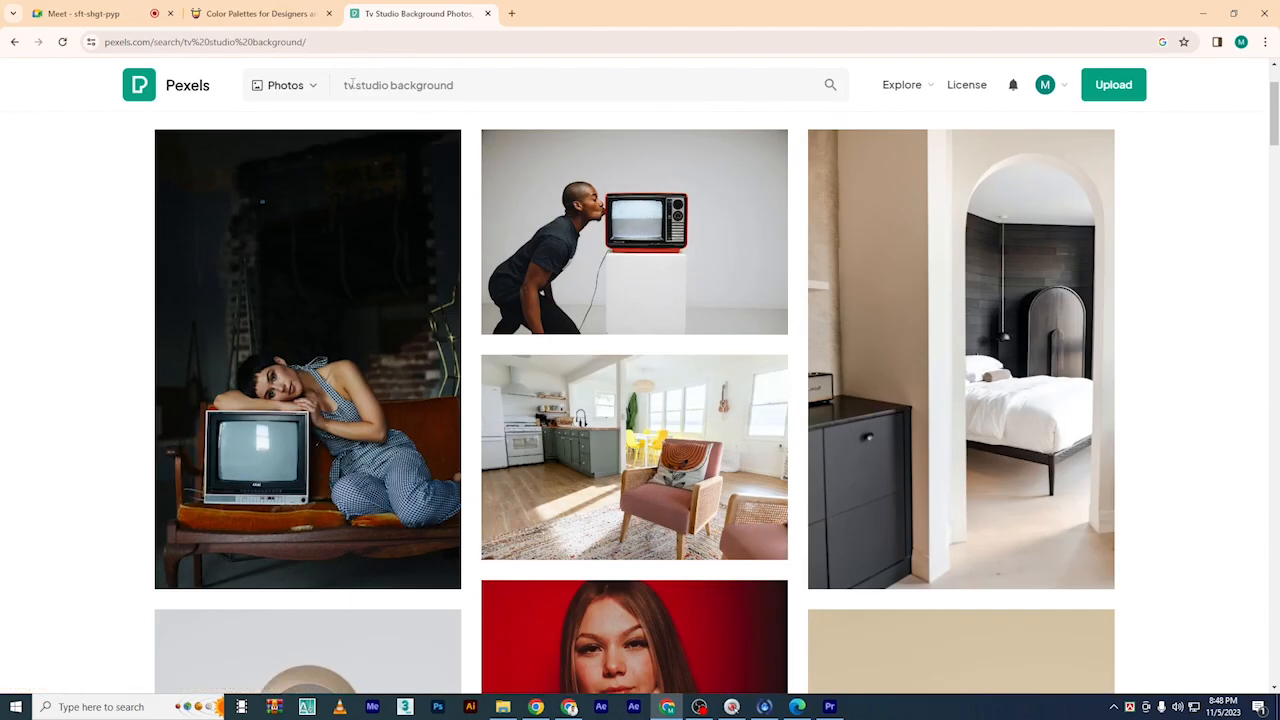
Shorten the Pexels photo search to "studio background" and browse the resulting images for a usable backdrop
mouse_move(304, 87)
key("BackSpace")
key("Return")
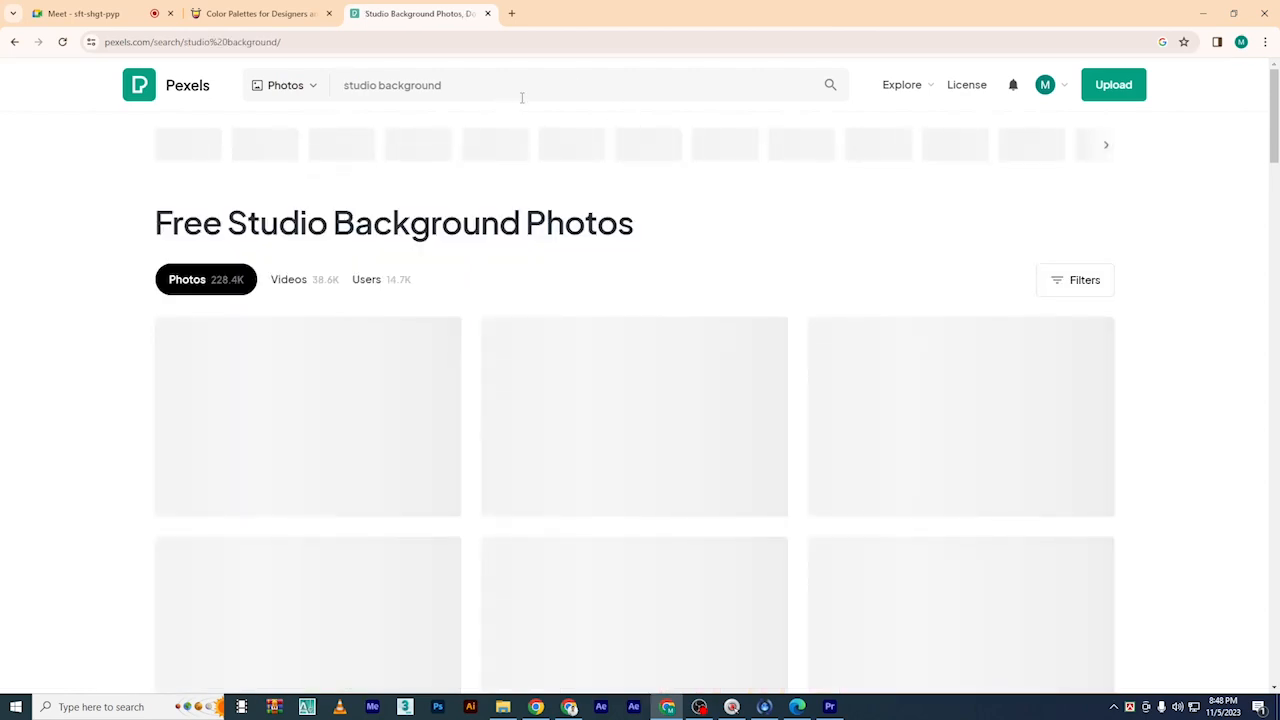
scroll(677, 251, "down", 5)
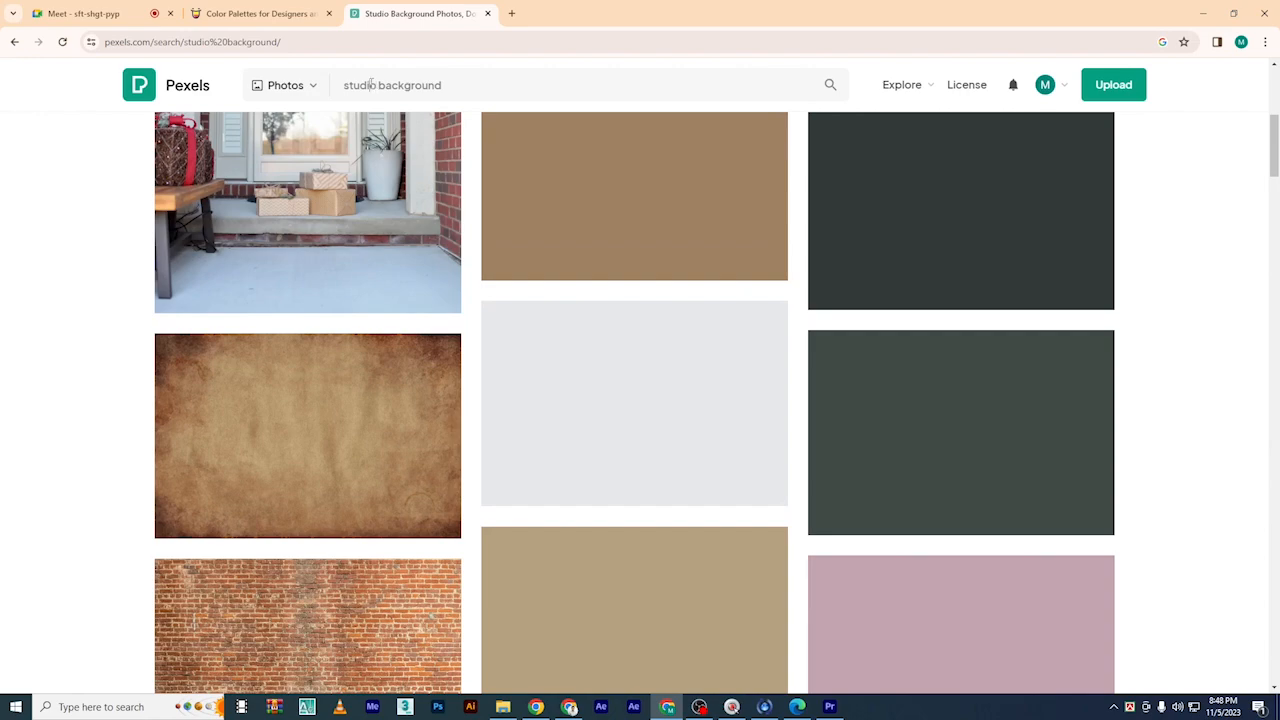
left_click_drag(371, 85, 326, 89)
left_click(477, 89)
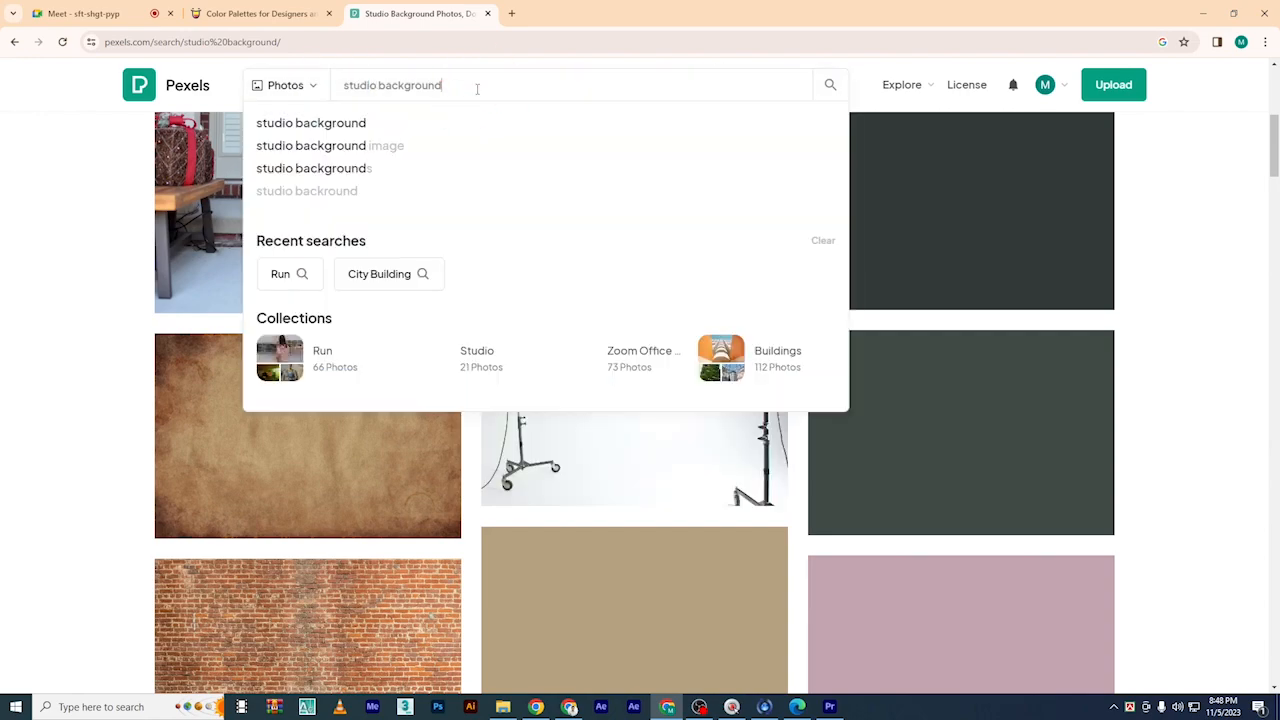
scroll(1003, 274, "down", 10)
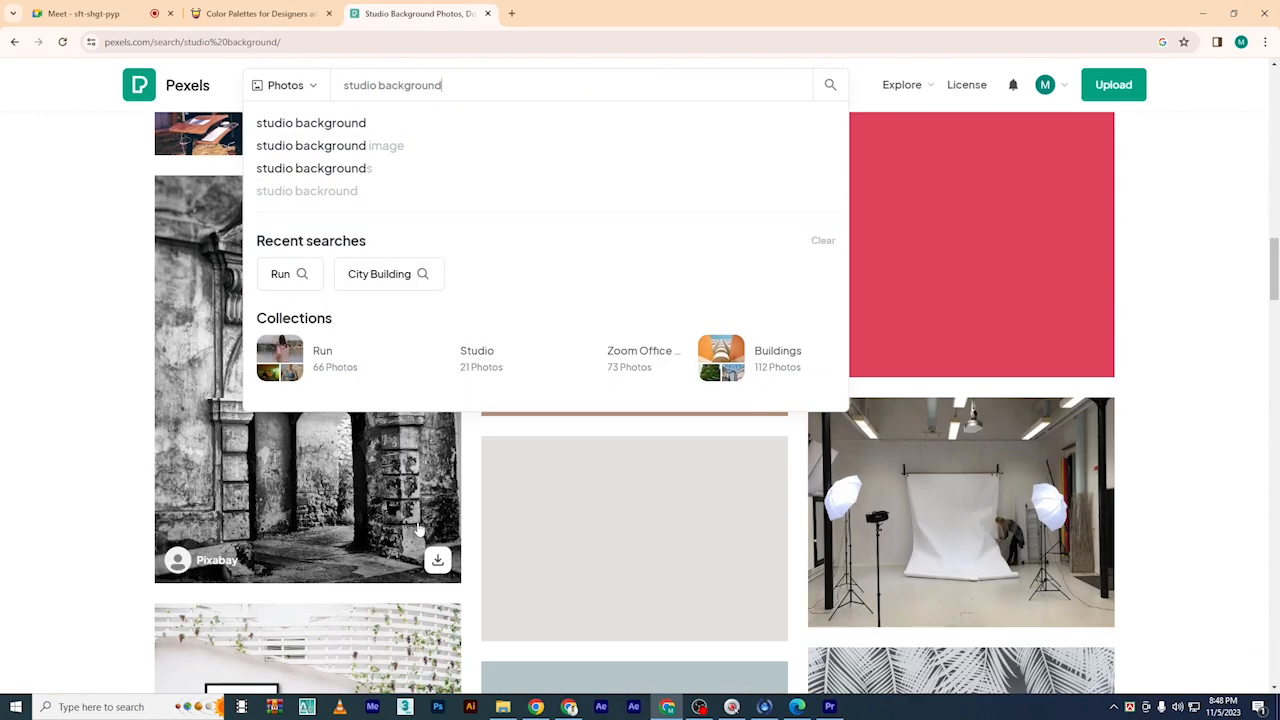
scroll(419, 530, "up", 5)
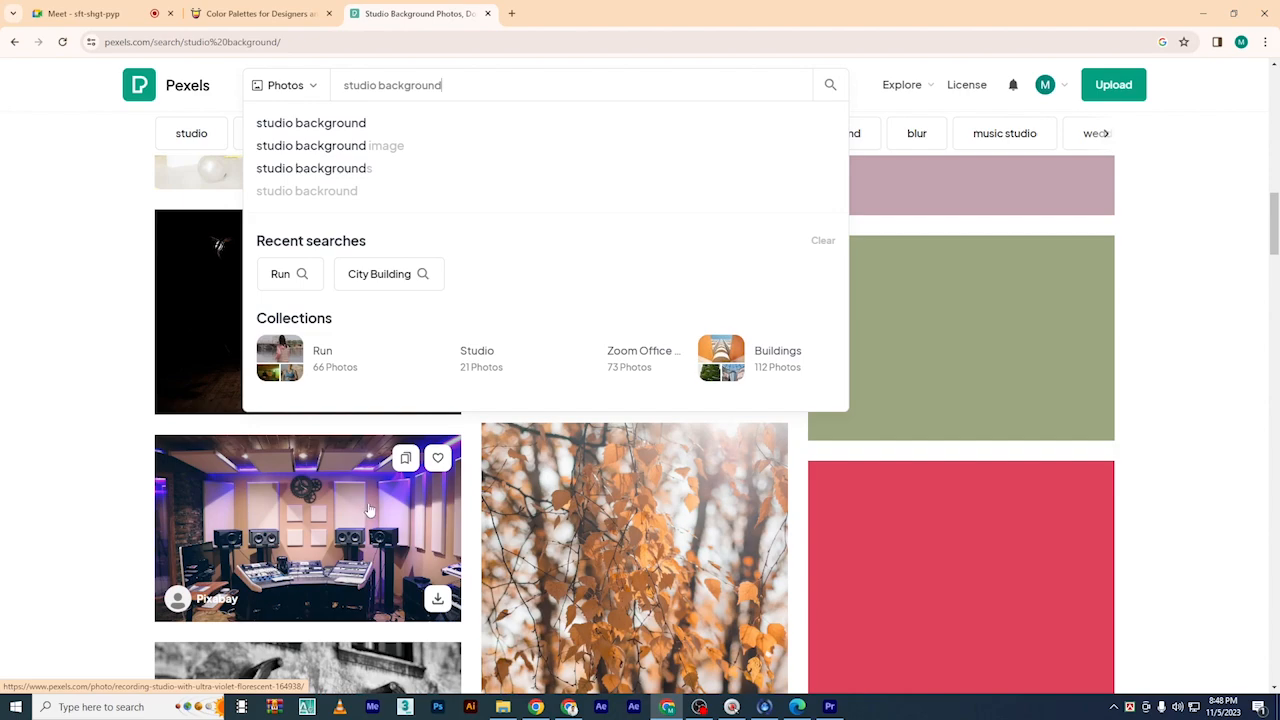
scroll(369, 510, "down", 10)
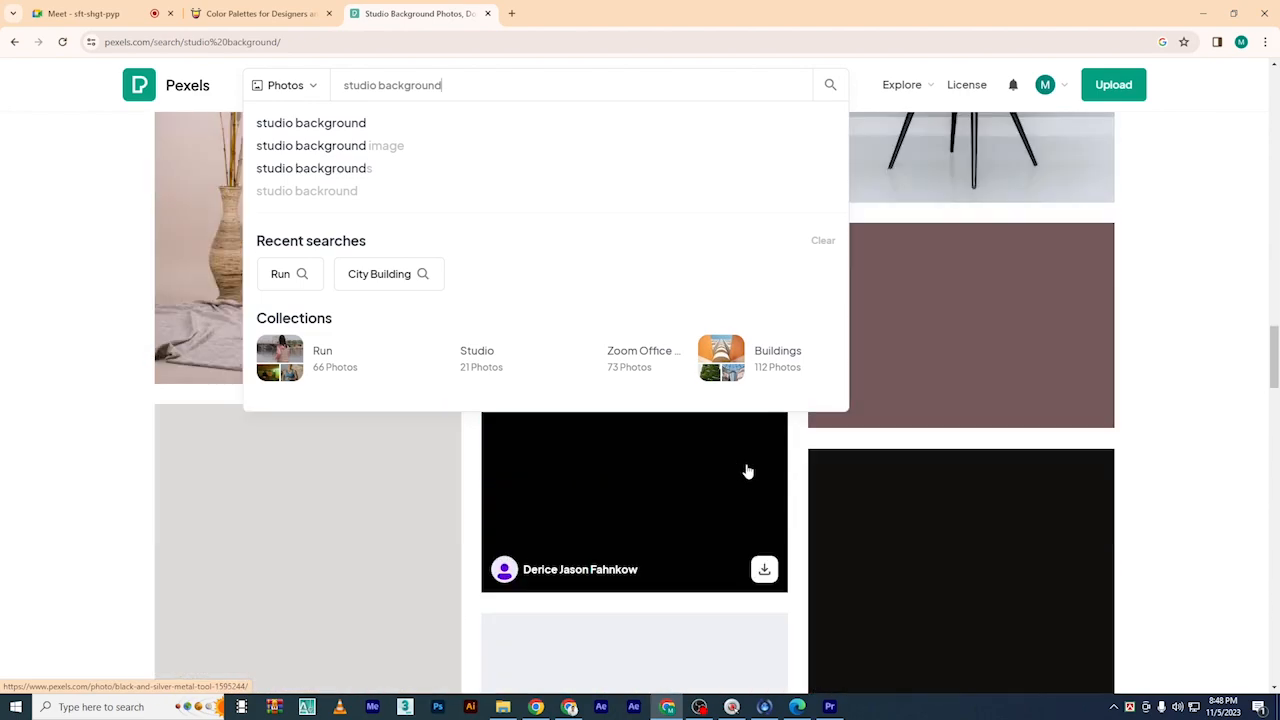
scroll(649, 463, "up", 8)
Replace the Pexels search text with "News" and run the photo search
left_click_drag(452, 85, 303, 88)
key("BackSpace")
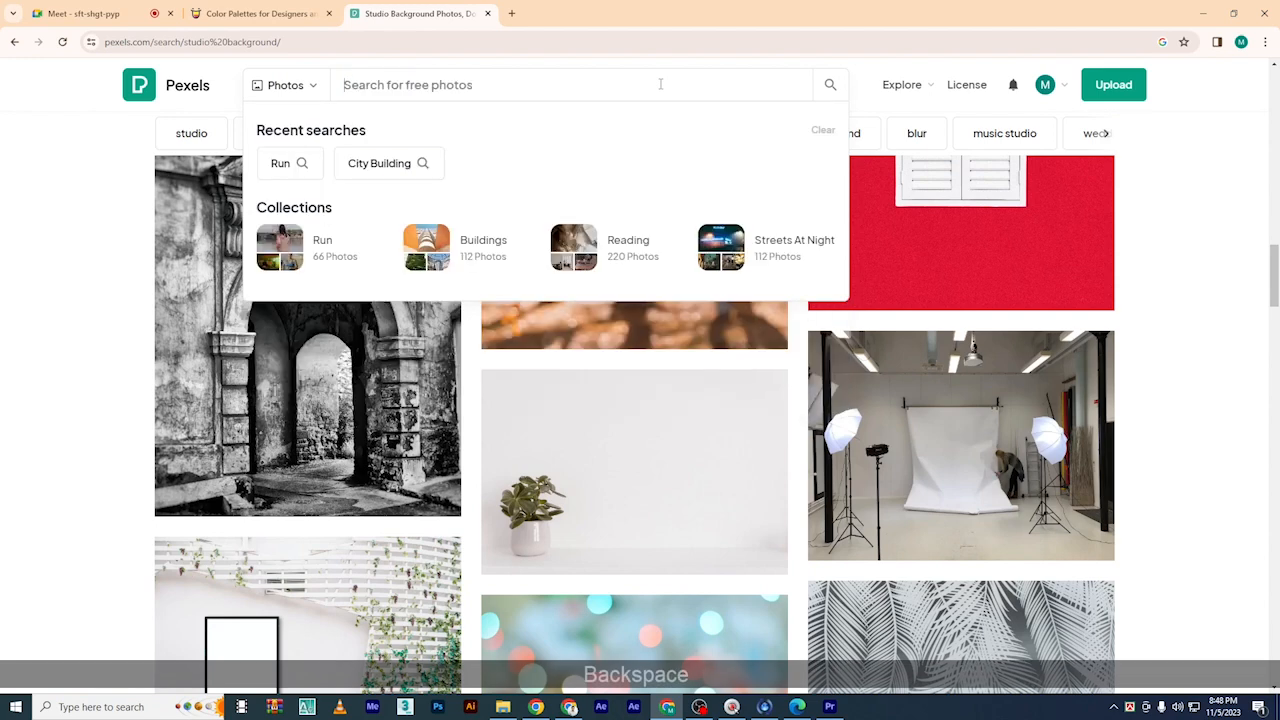
key("Caps_Lock")
type("N")
key("Caps_Lock")
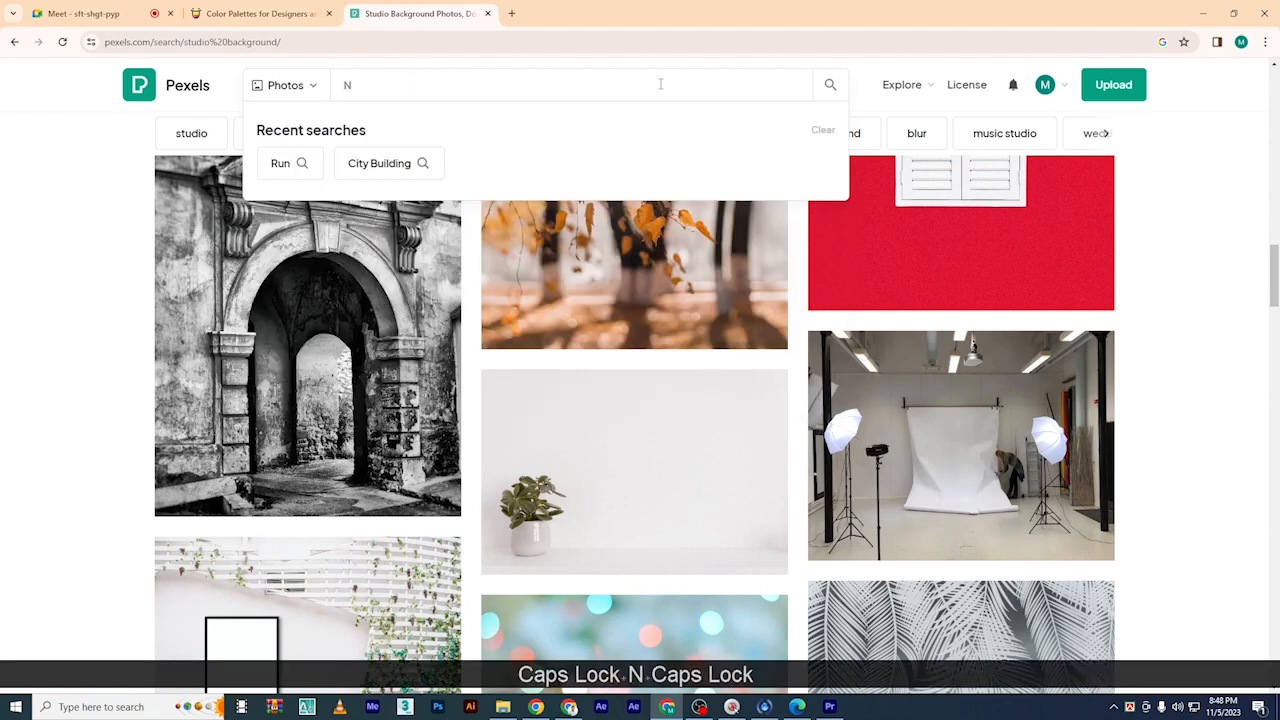
type("ews")
key("Return")
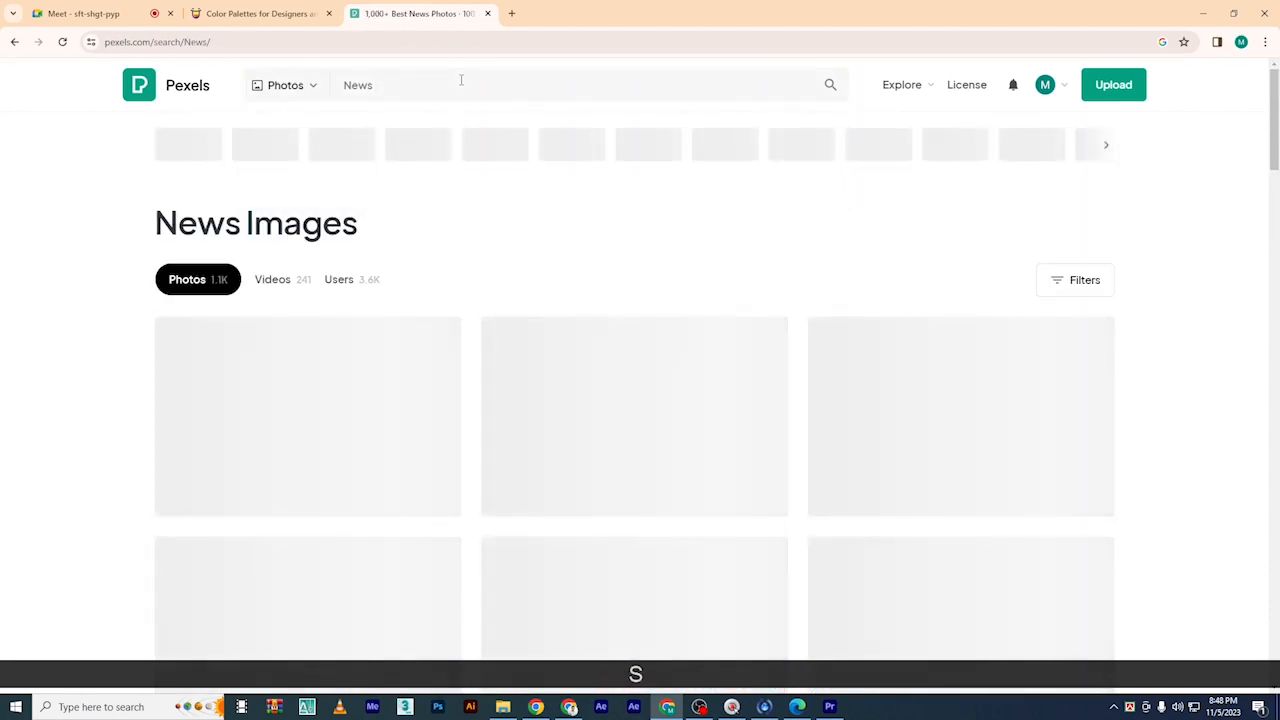
Extend the Pexels photo search to "News studio" and run it
left_click(404, 84)
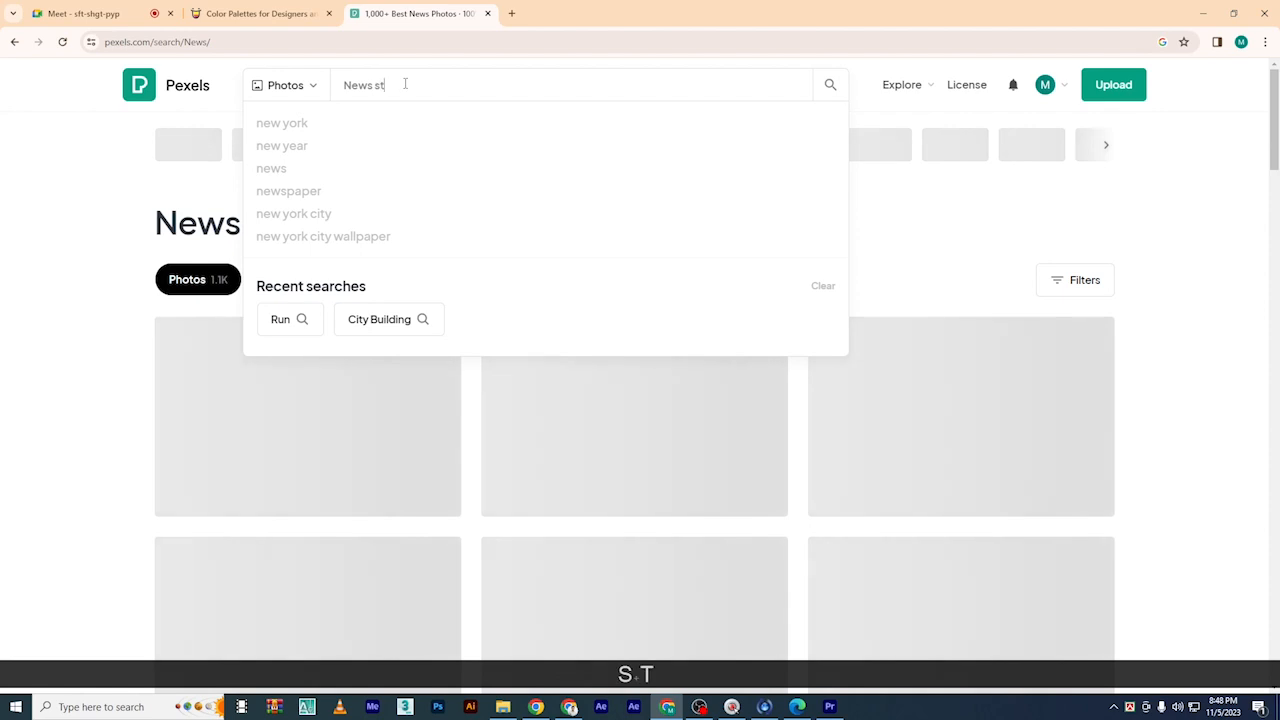
type("studio")
key("Return")
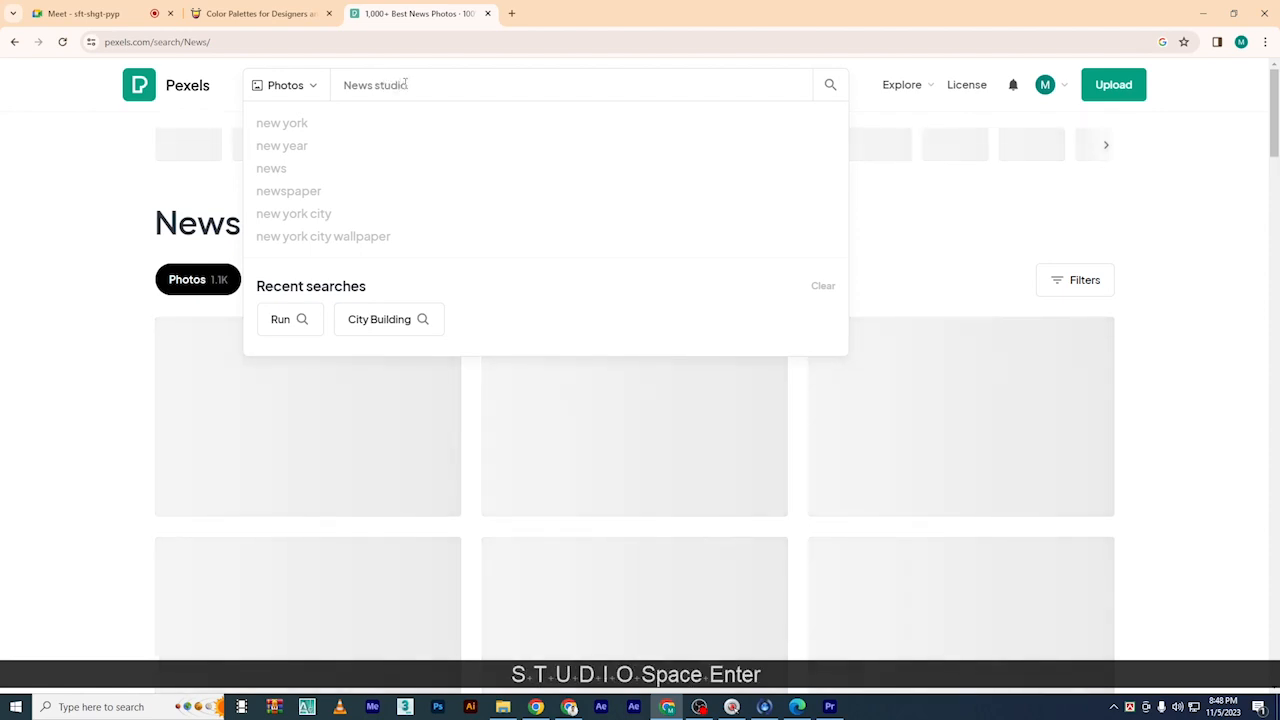
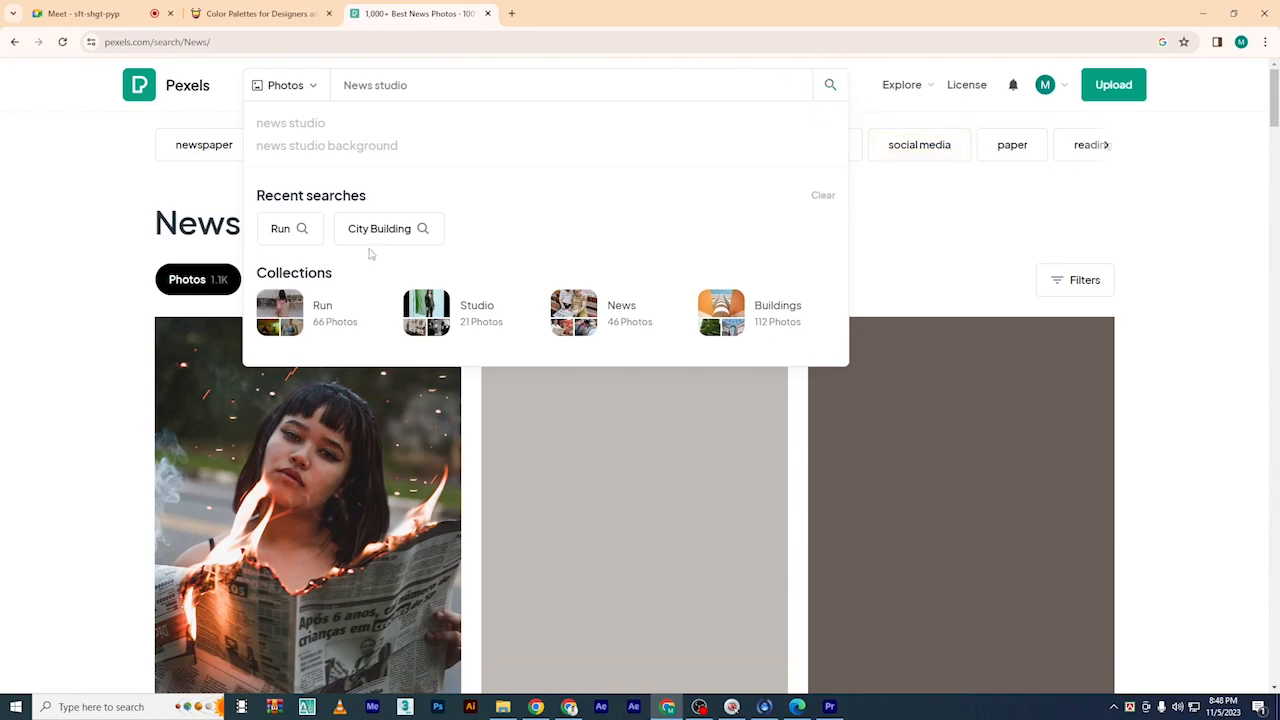
scroll(643, 449, "down", 10)
scroll(690, 447, "down", 15)
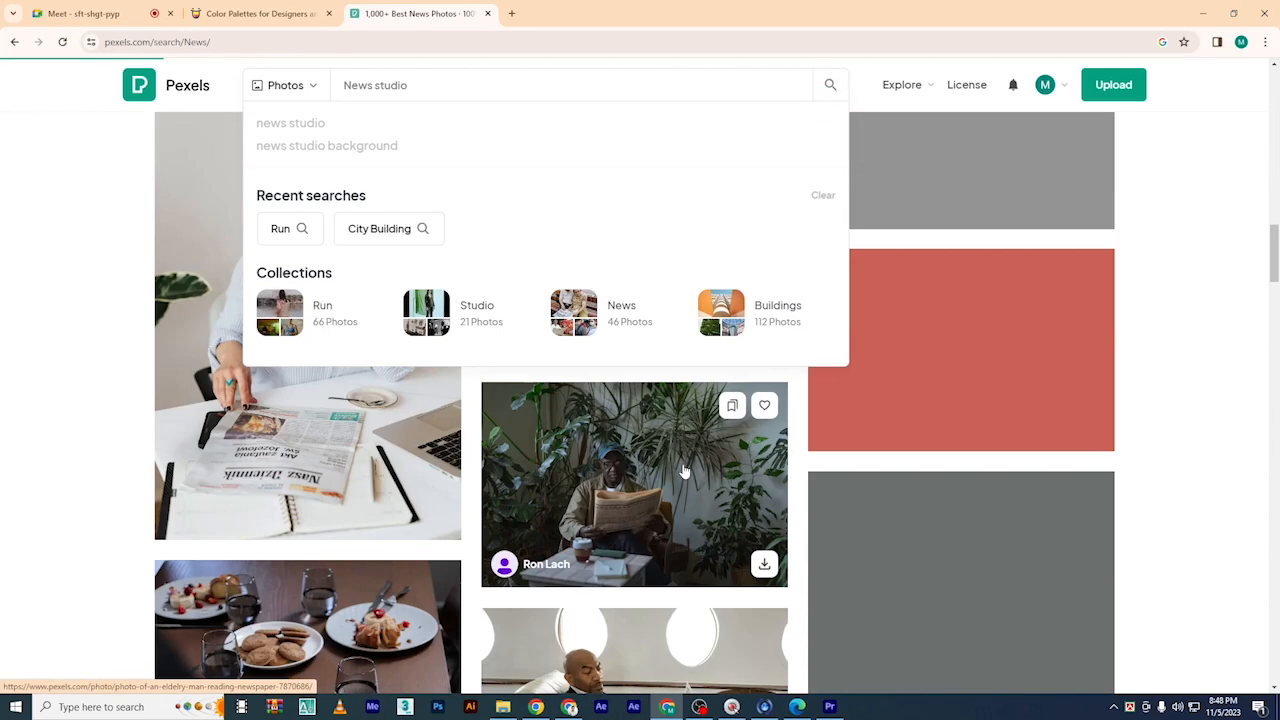
scroll(700, 465, "up", 20)
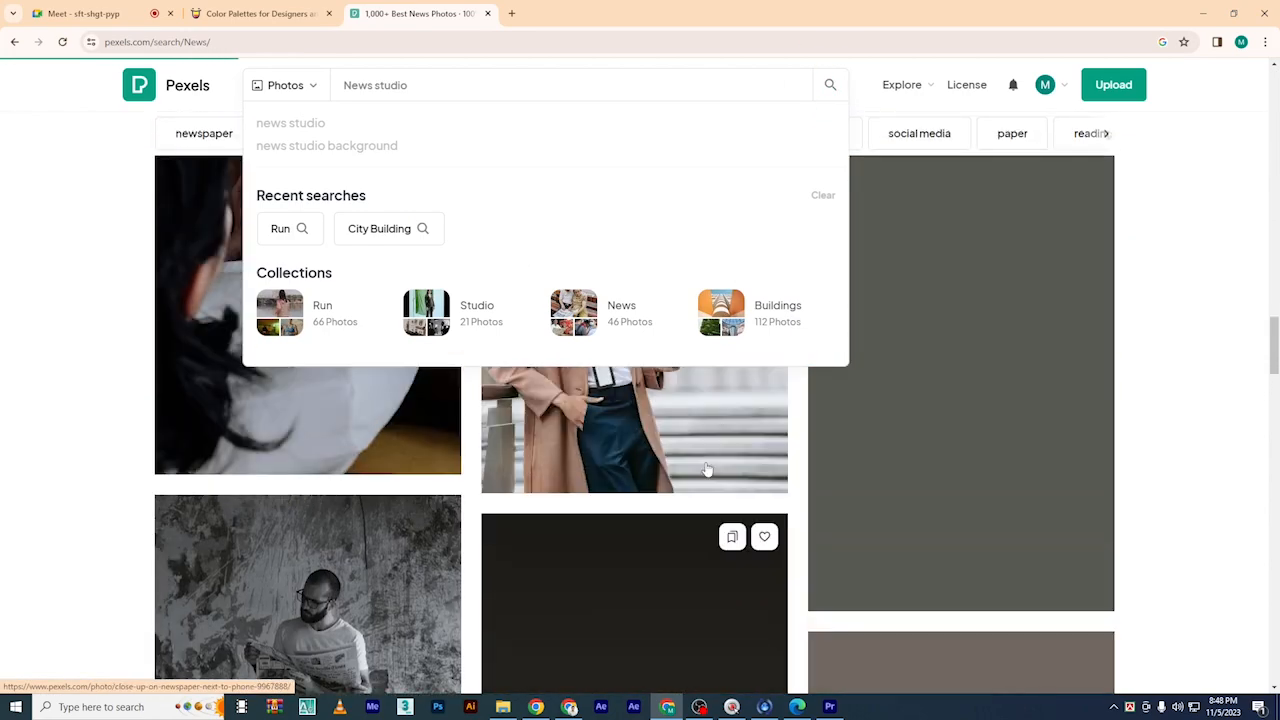
key("Return")
scroll(697, 462, "down", 3)
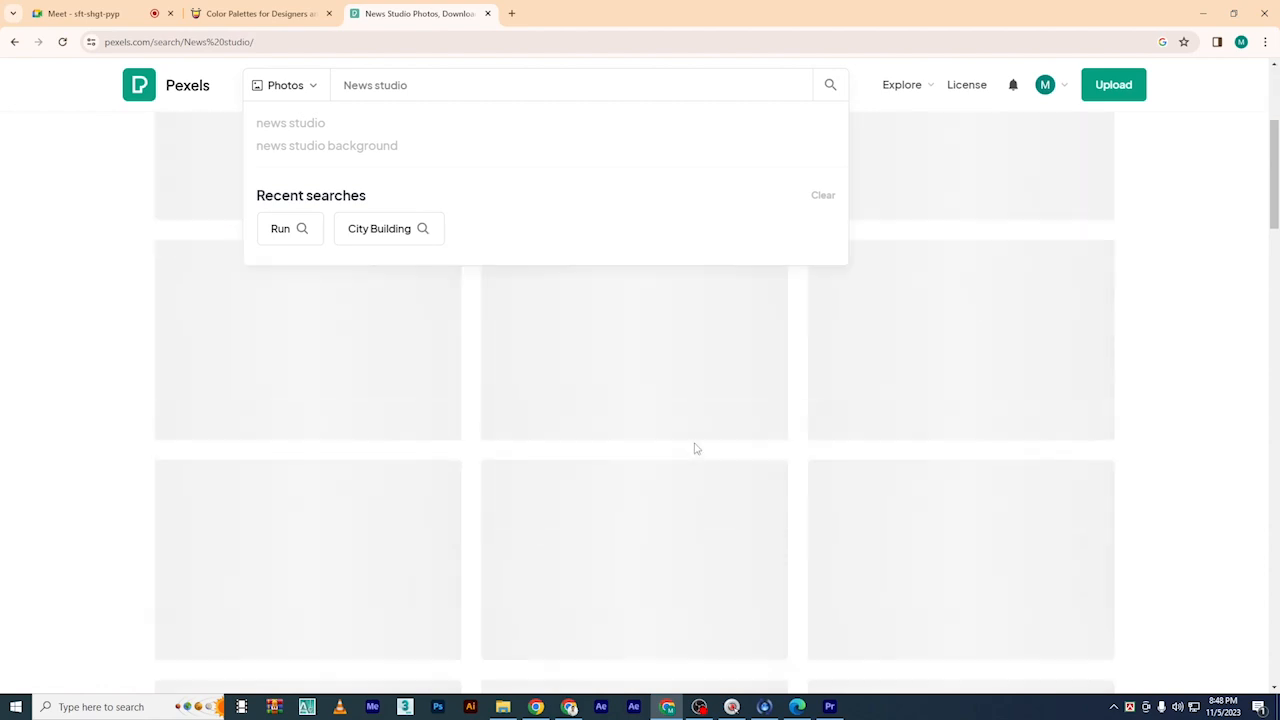
Search Google for "freepik" in a new tab, open the Freepik site and return to the Pexels results
left_click(512, 15)
left_click(620, 259)
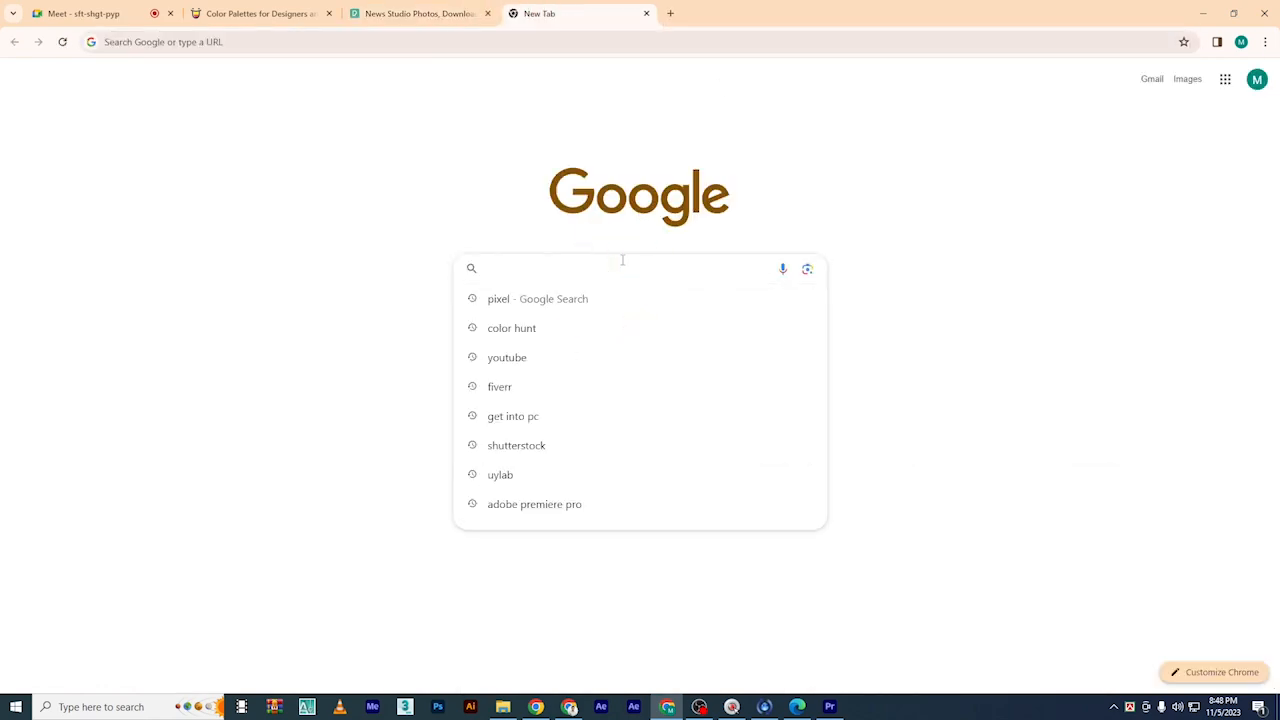
type("freepik")
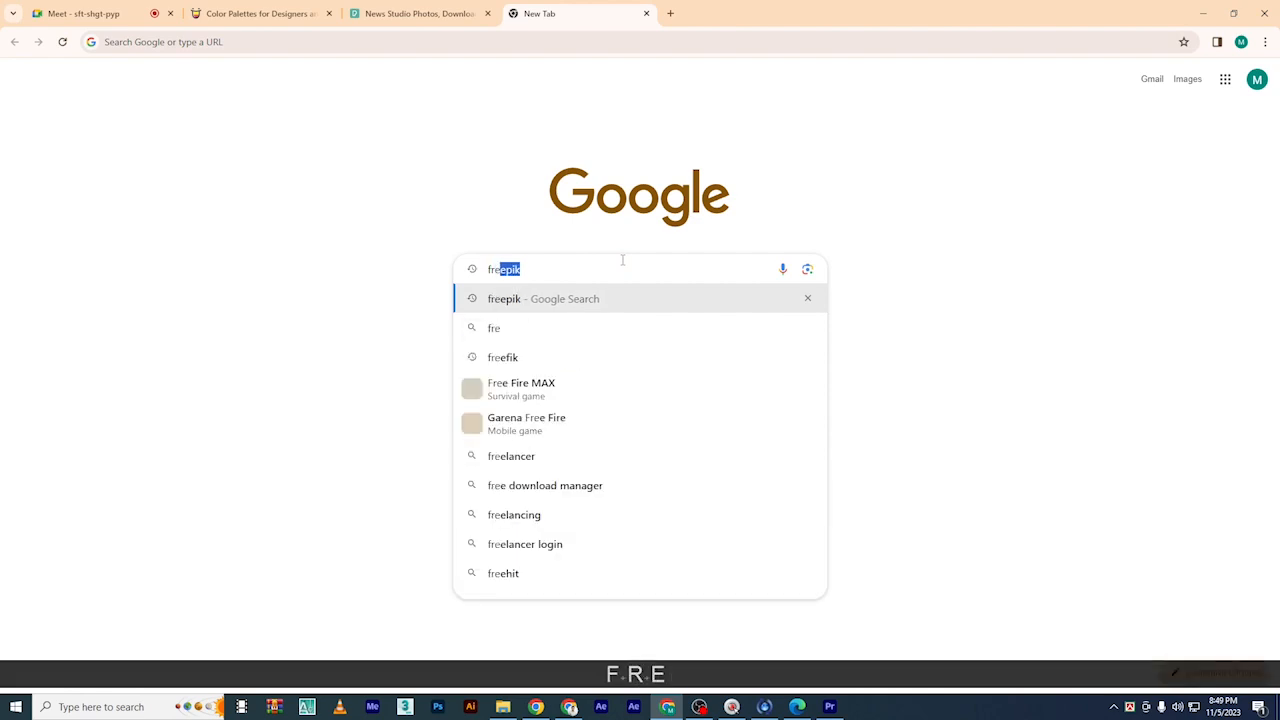
left_click(516, 298)
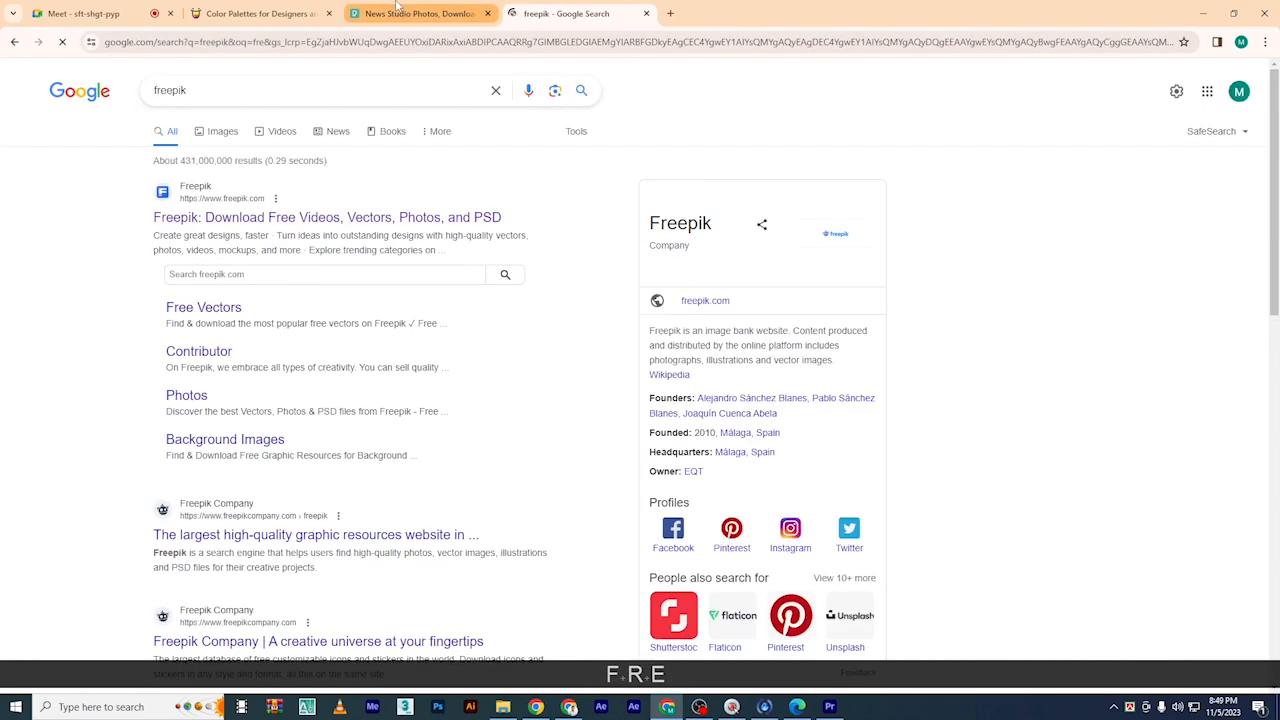
left_click(192, 185)
left_click(418, 13)
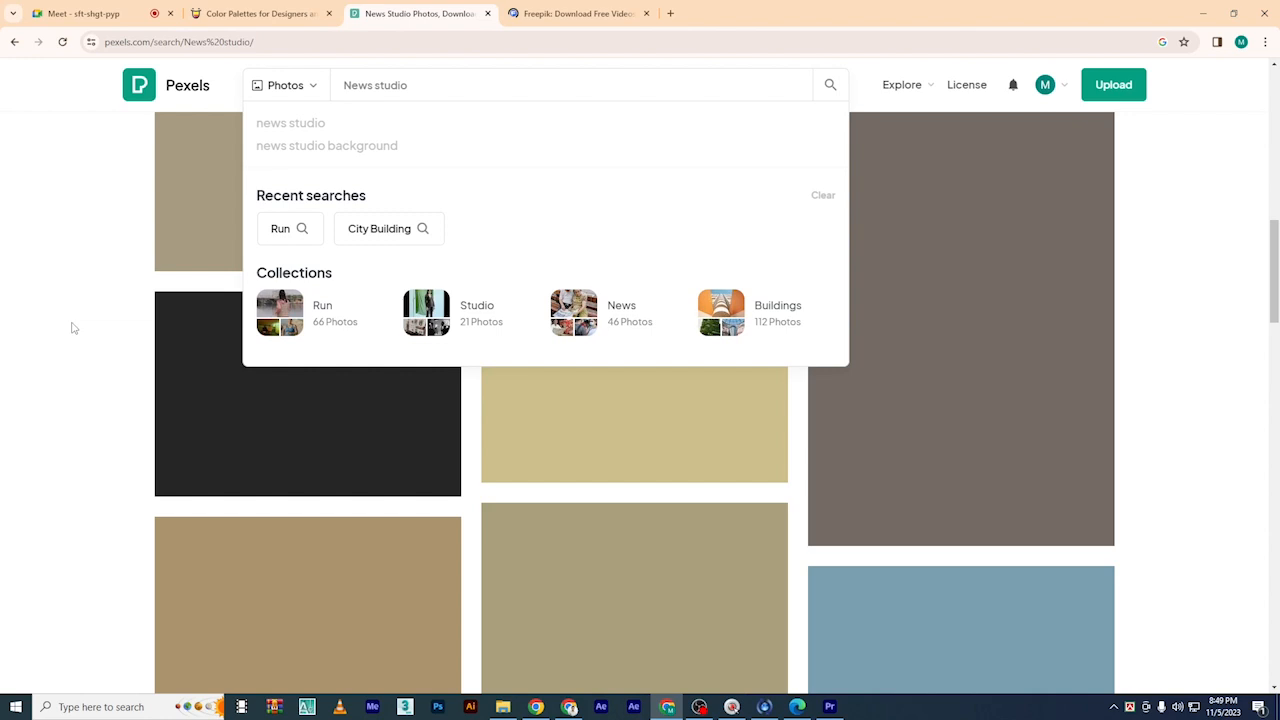
left_click(72, 326)
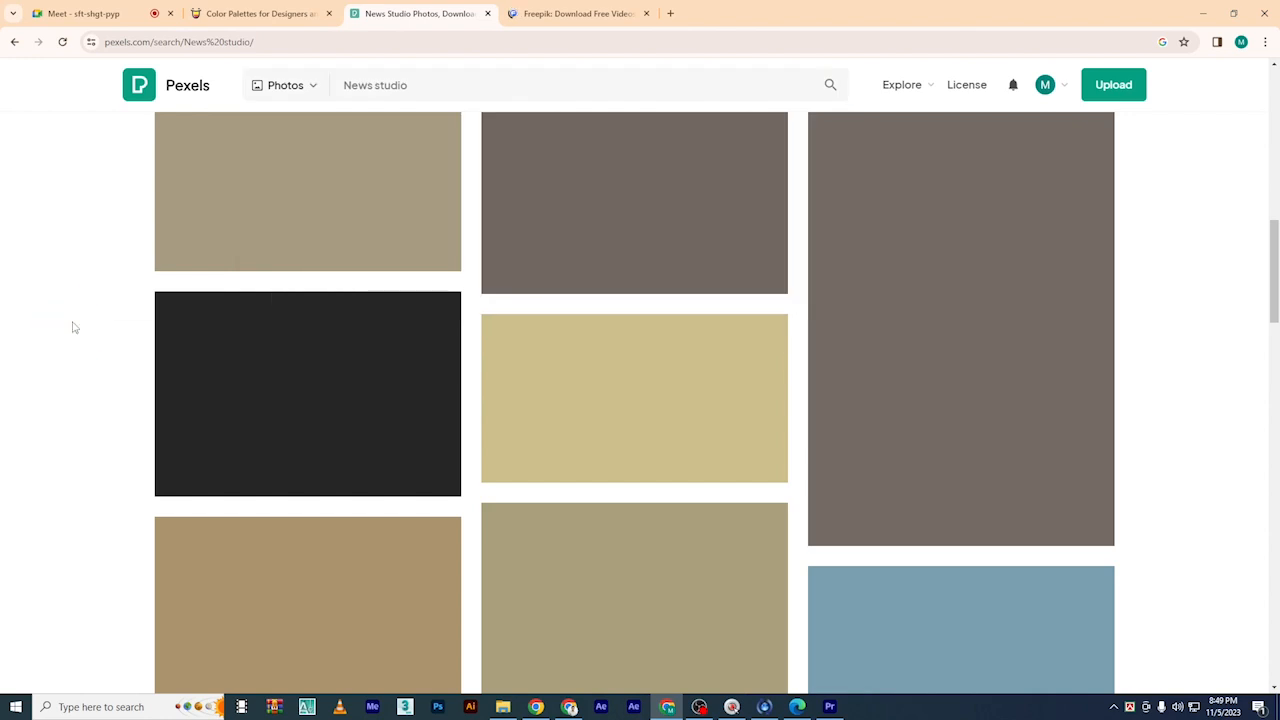
Switch to the Google Meet call and read through the in-call messages
left_click(90, 13)
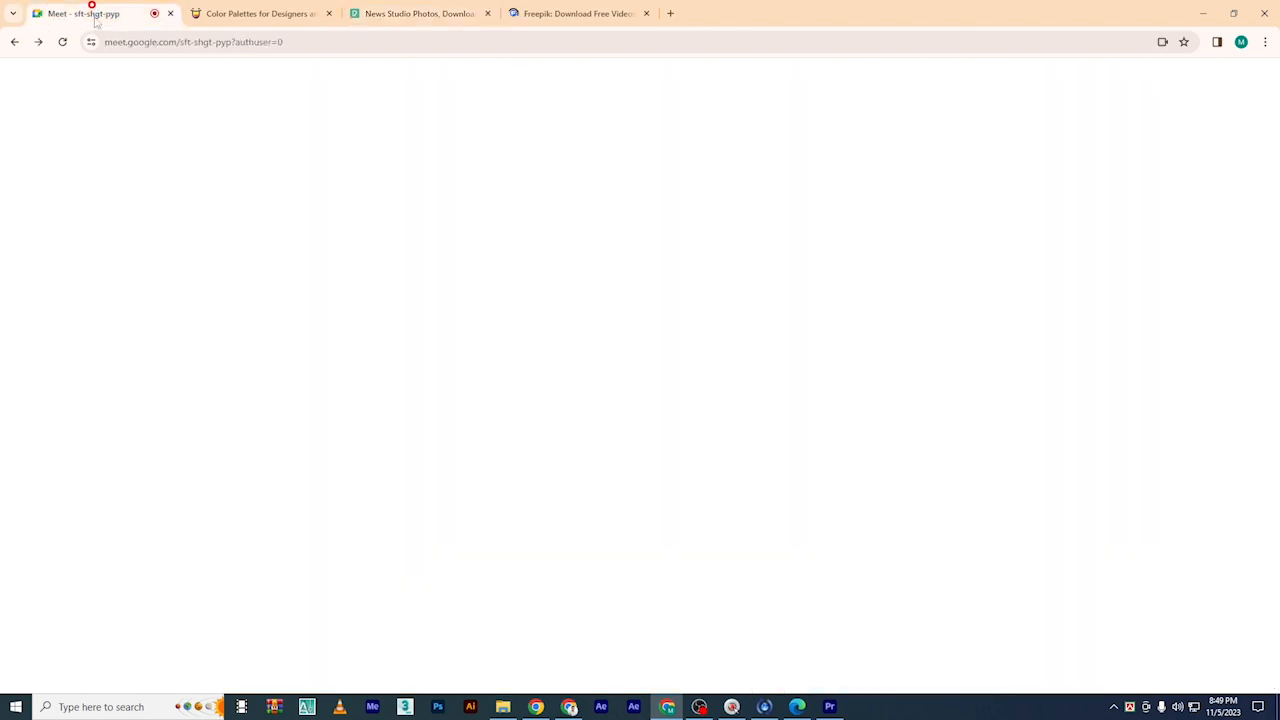
left_click(1192, 666)
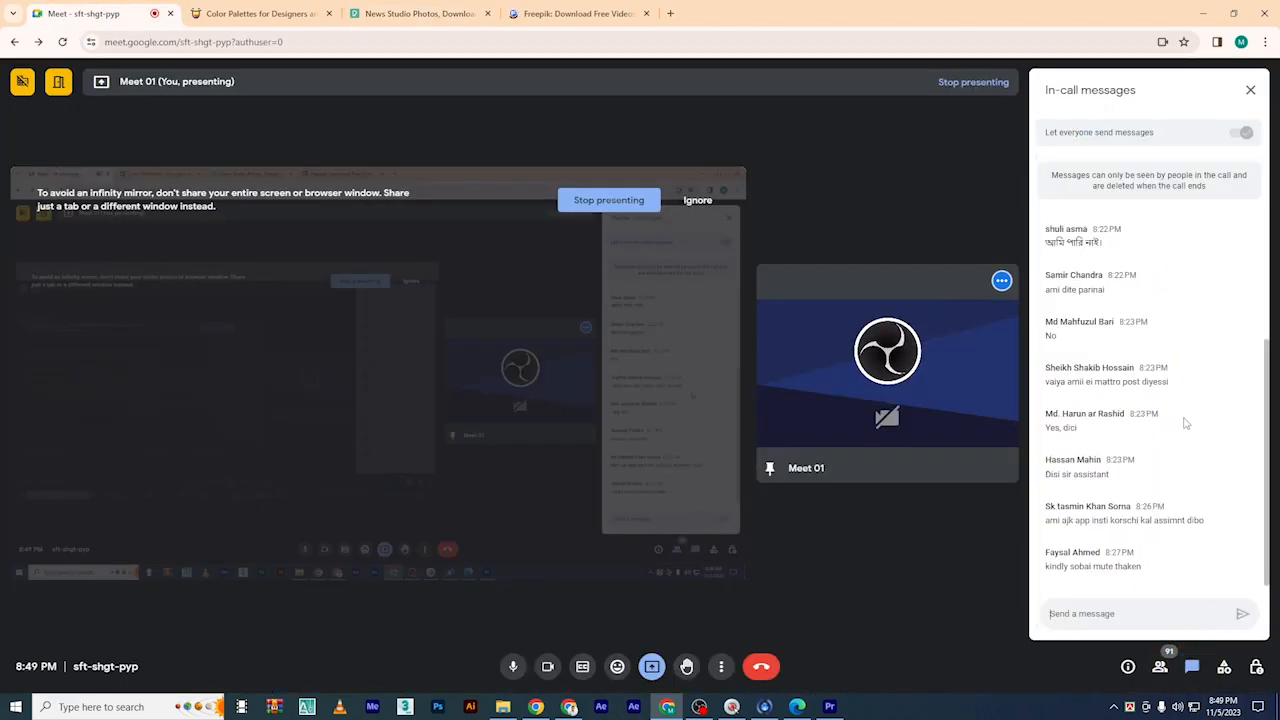
scroll(1216, 436, "up", 1)
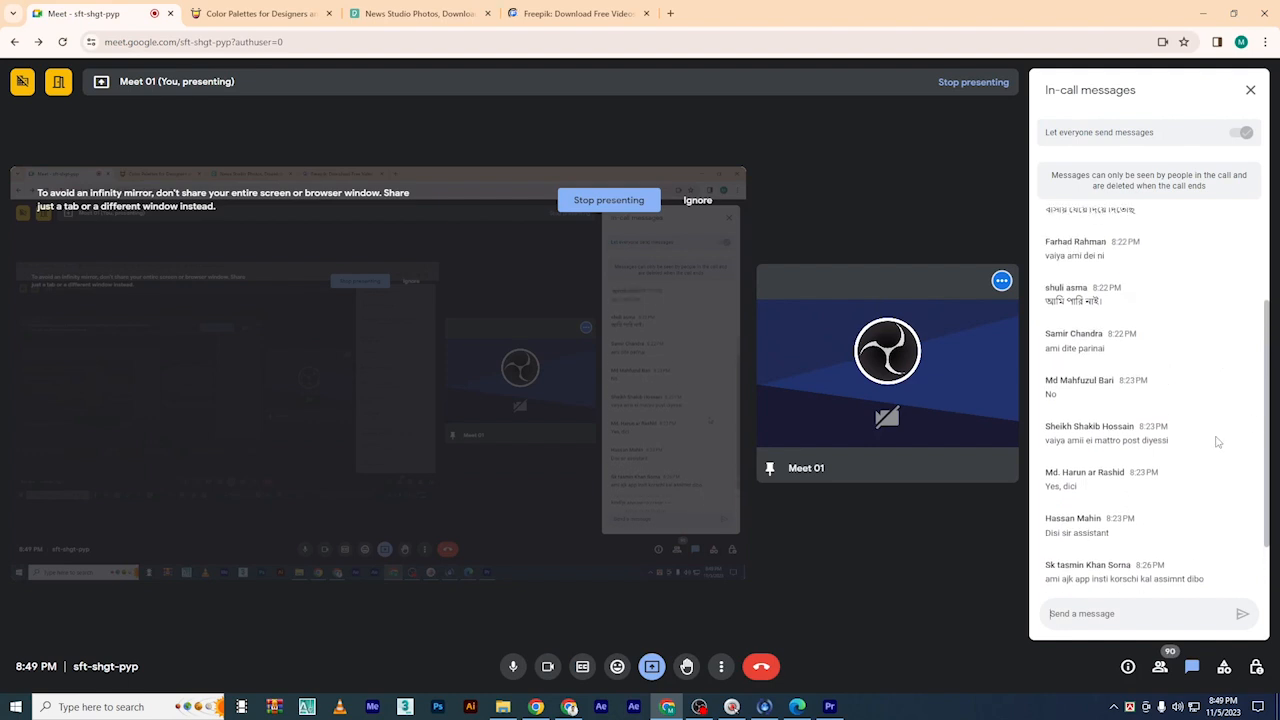
Check the most recent in-call messages at the end of the Meet chat
scroll(1206, 428, "down", 1)
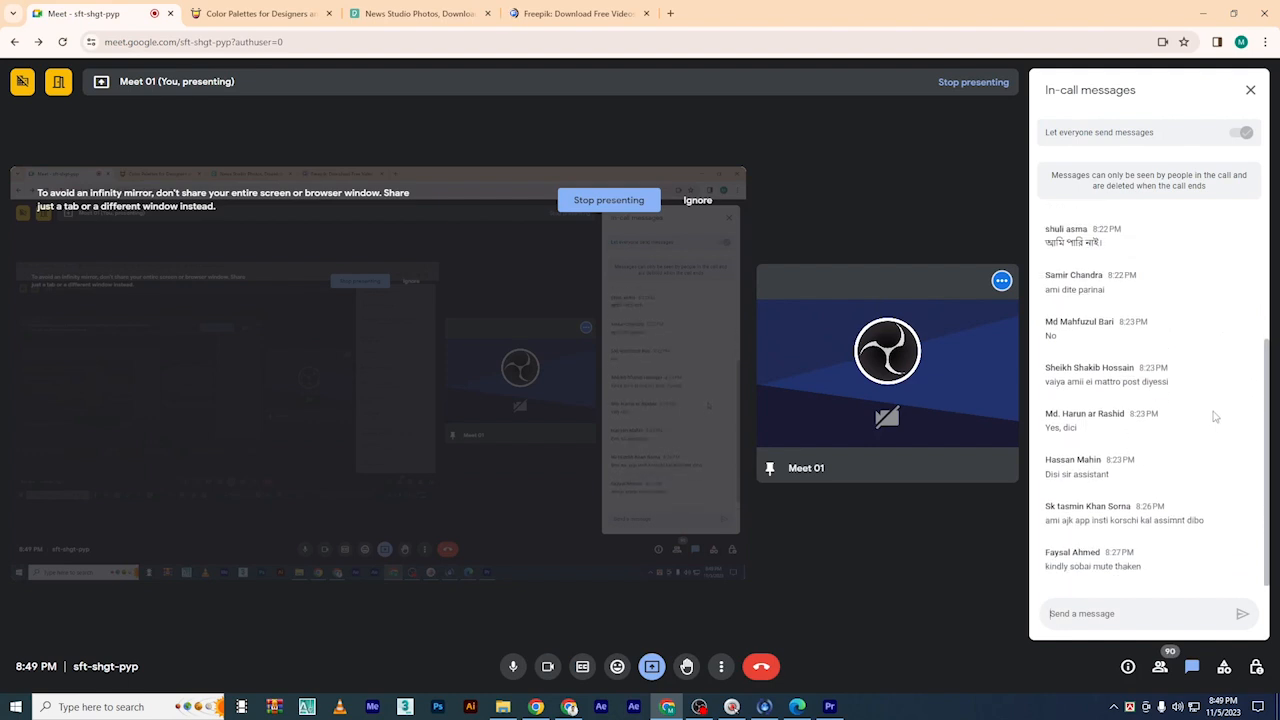
scroll(1215, 416, "up", 1)
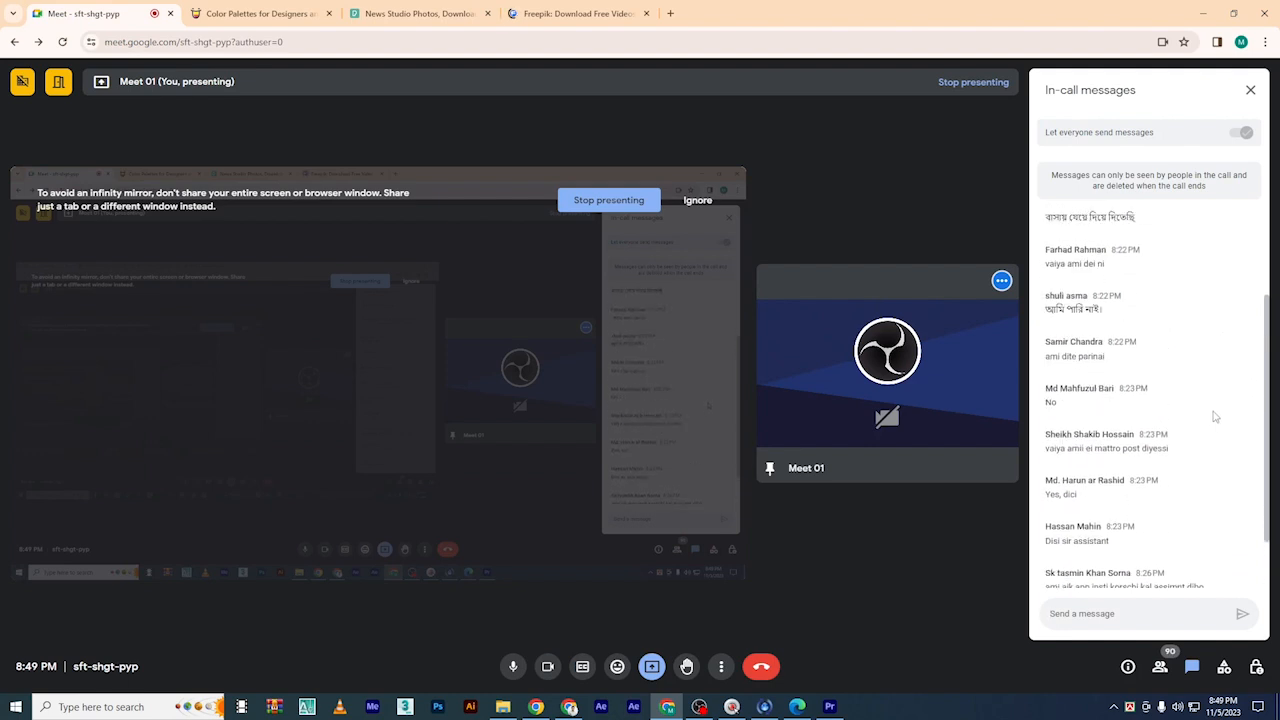
scroll(1215, 416, "down", 1)
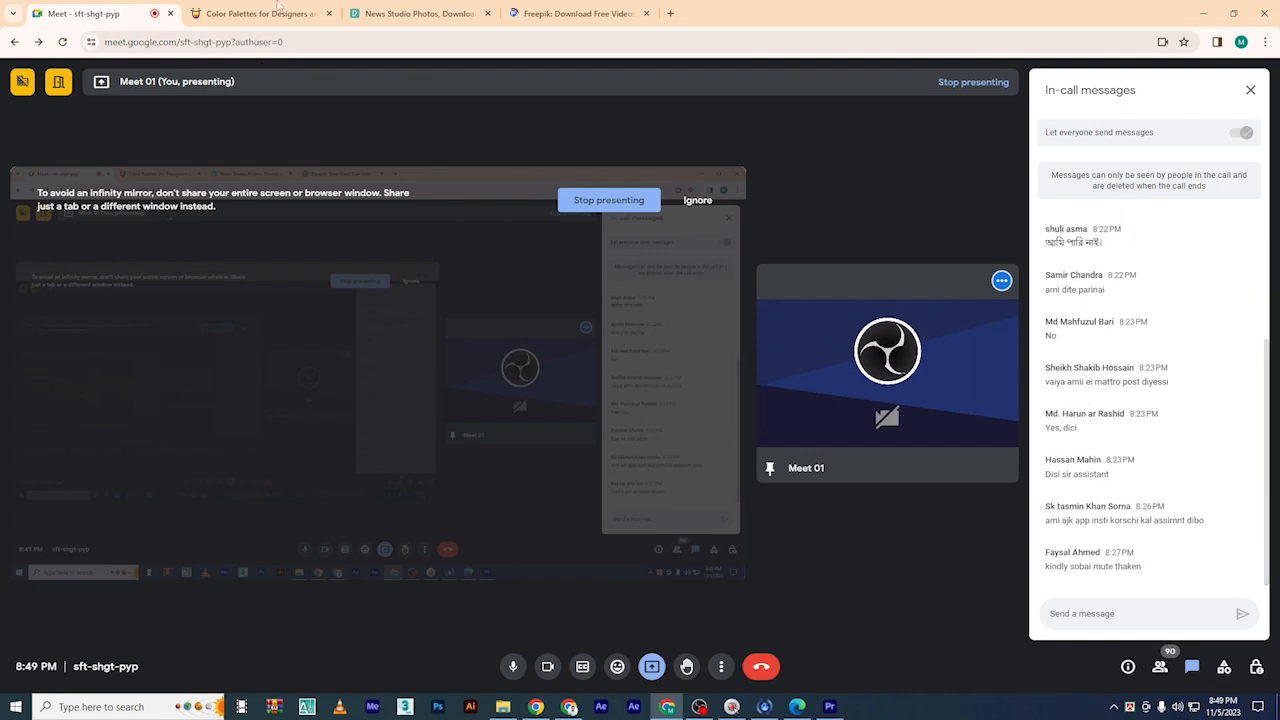
Return to the Pexels "News studio" results and clear the search text
left_click(590, 13)
left_click(468, 17)
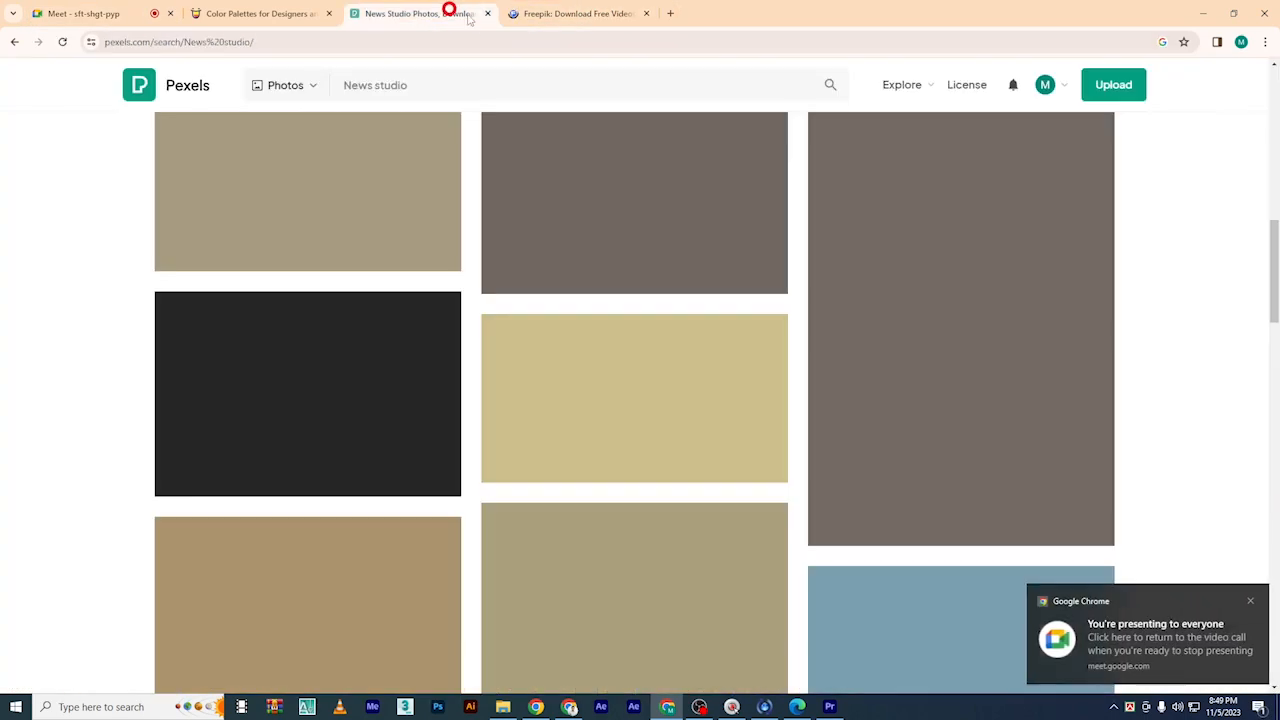
scroll(551, 343, "up", 5)
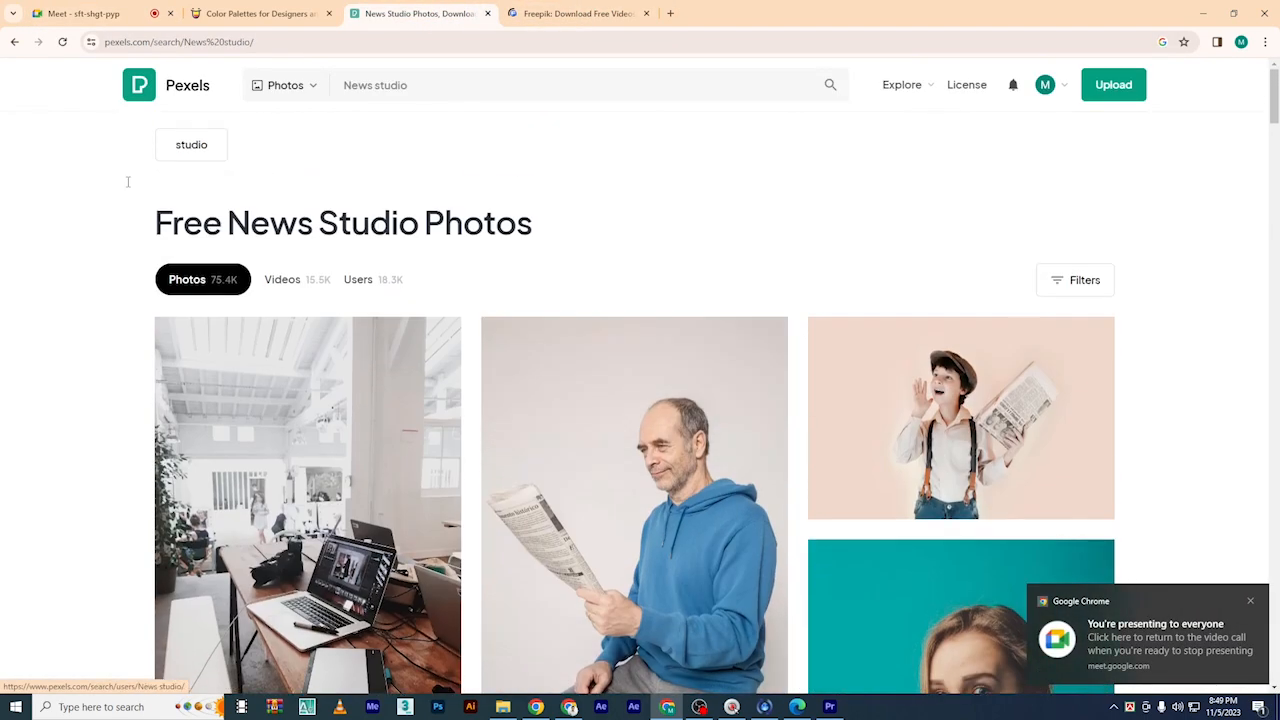
key("BackSpace")
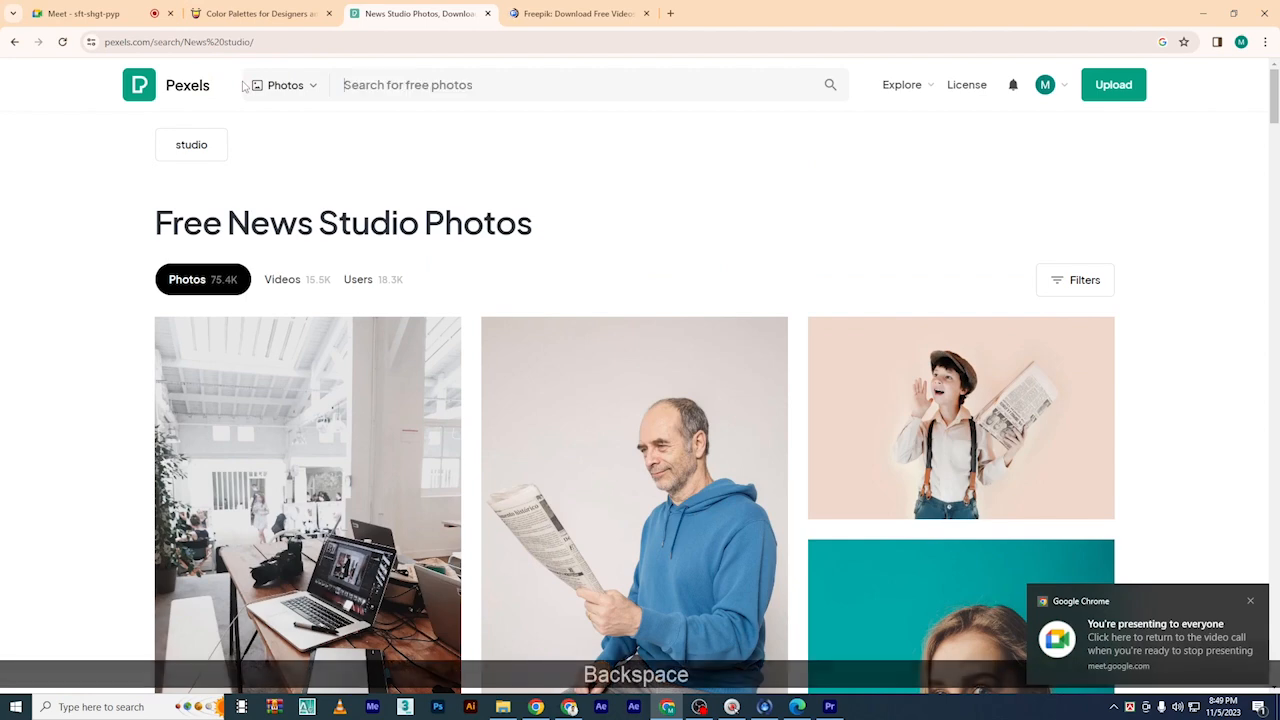
left_click(243, 87)
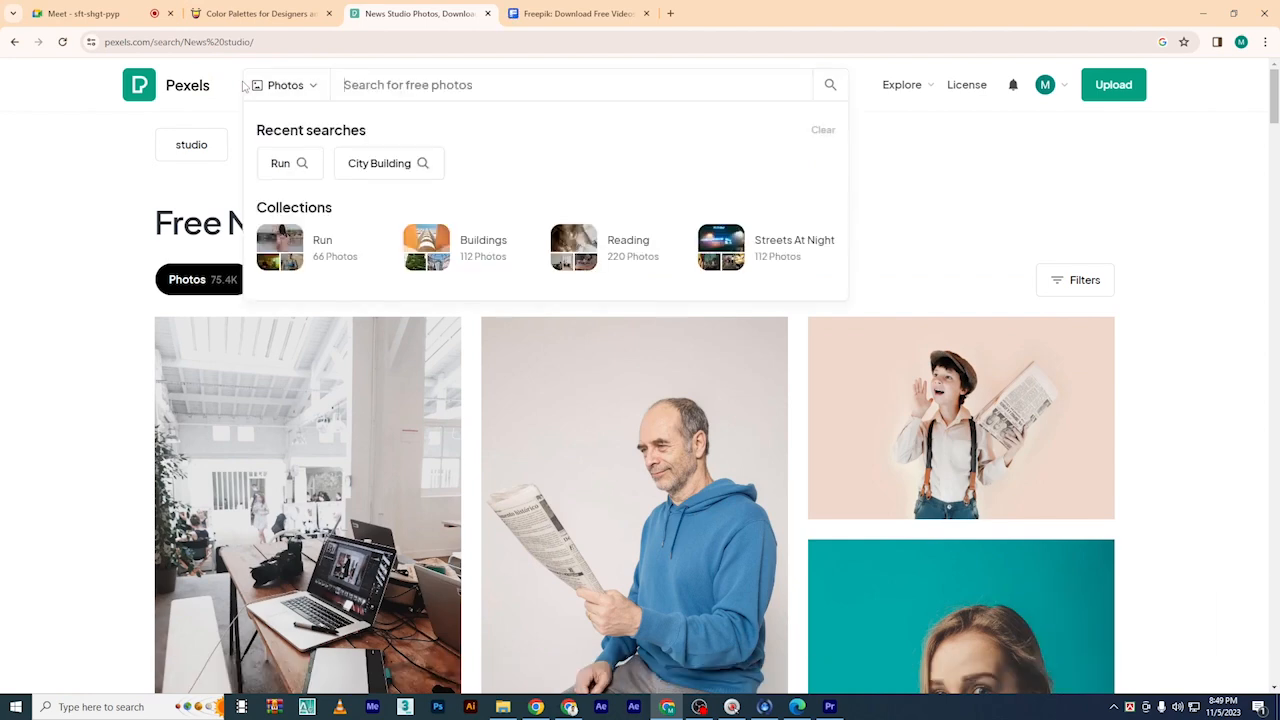
Search Freepik for the suggested "news studio background" and close the Adobe Stock pop-up window
left_click(545, 14)
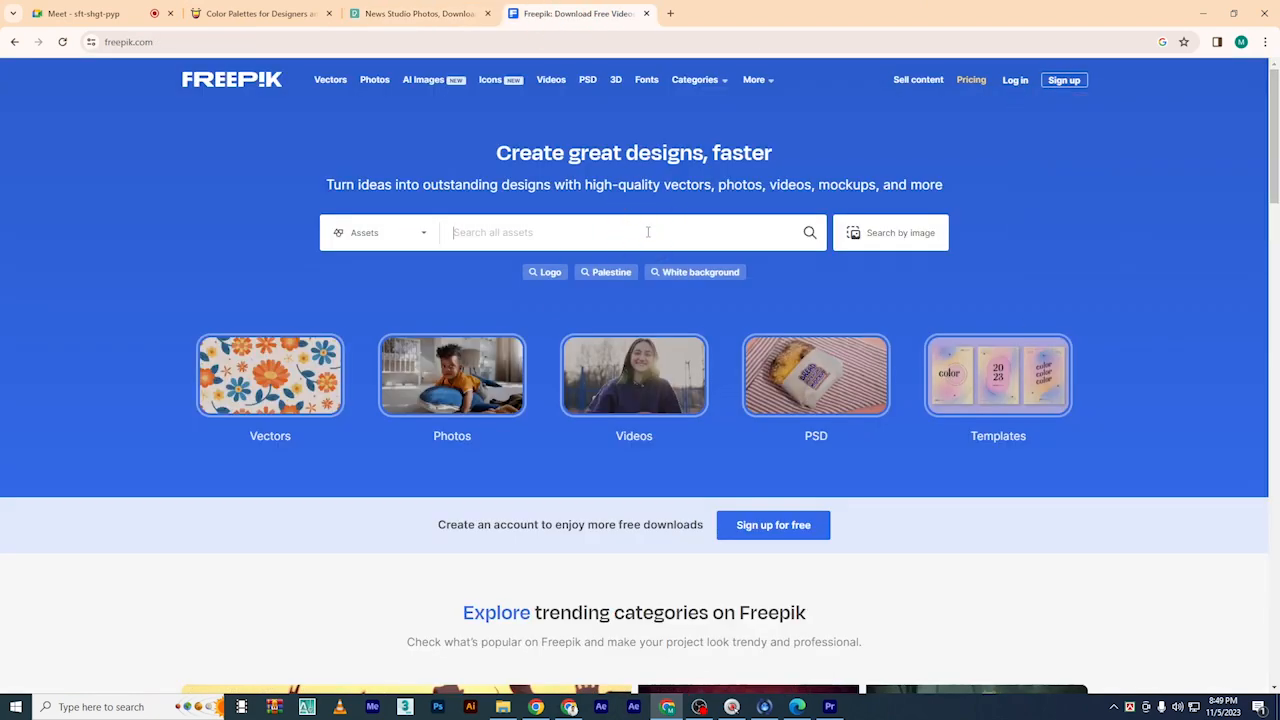
type("newa")
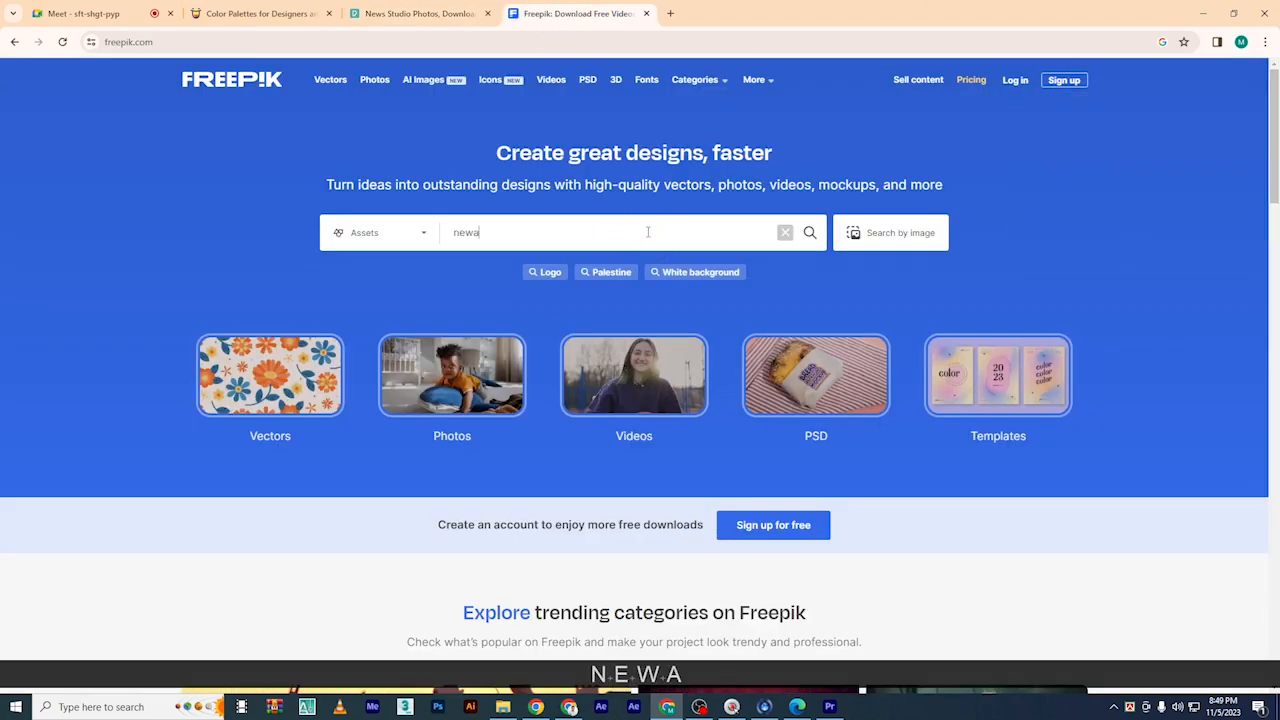
key("BackSpace")
key("BackSpace")
type("s ")
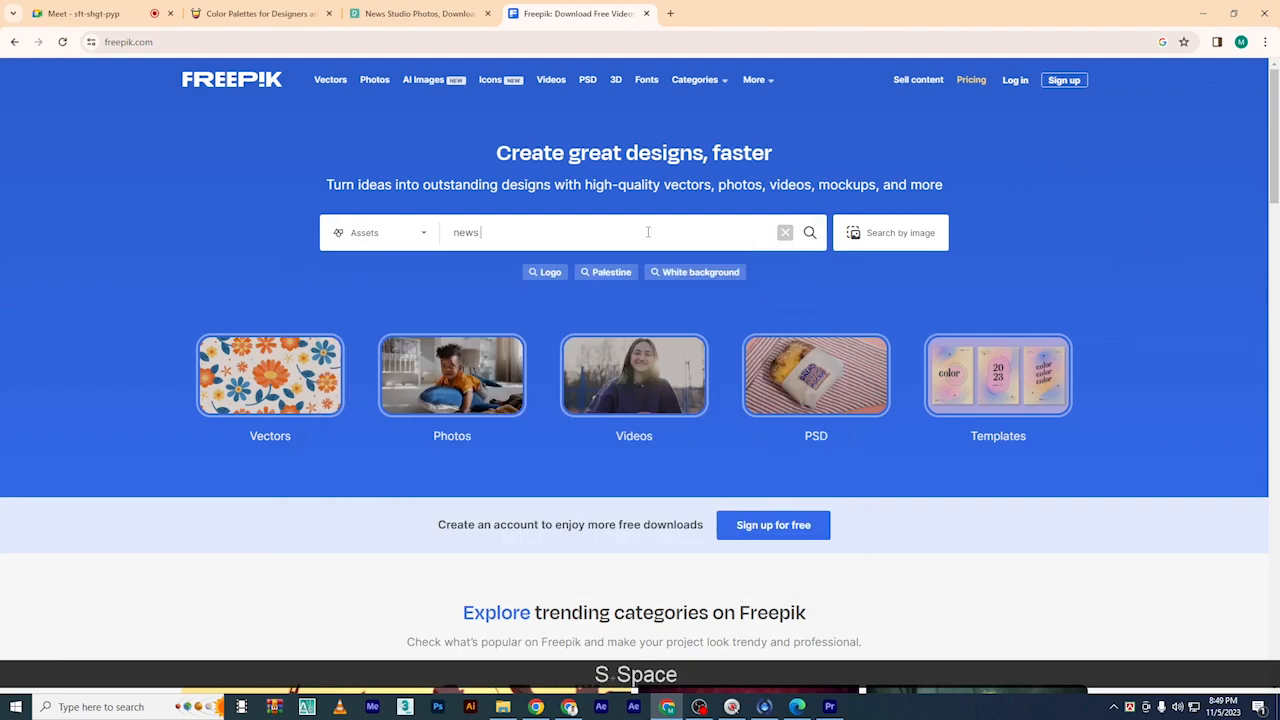
type("stu")
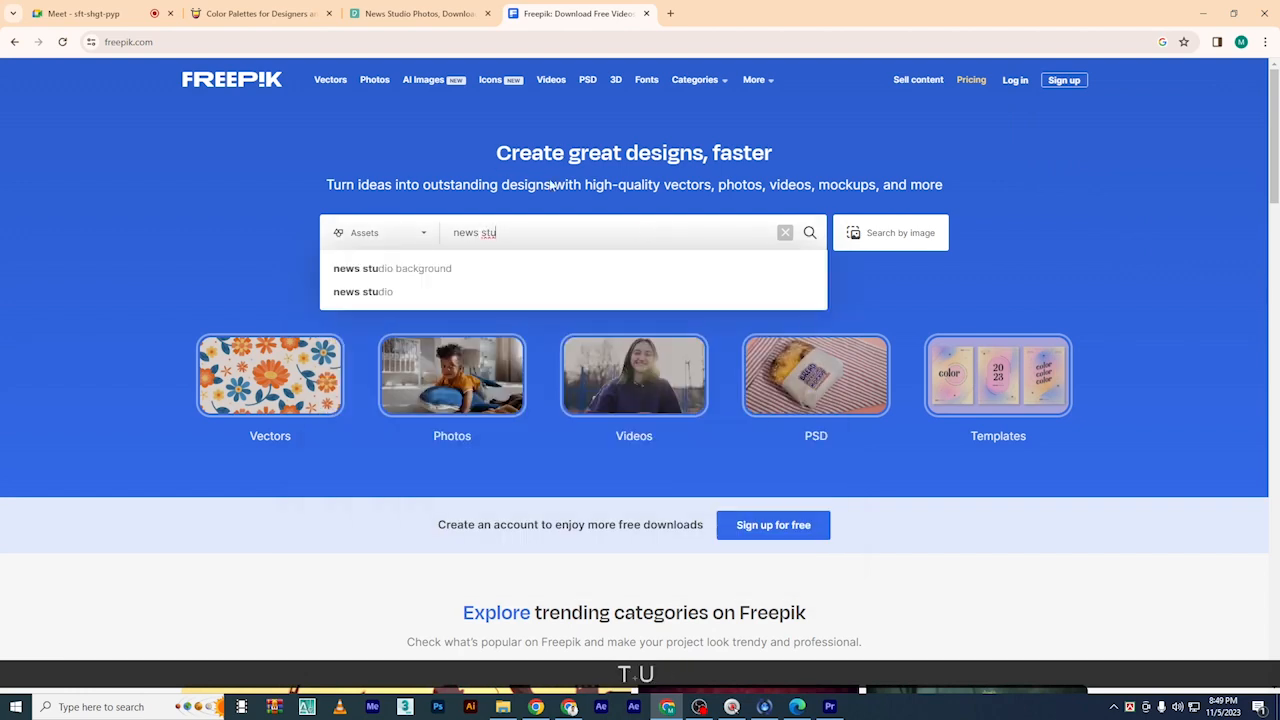
left_click(466, 268)
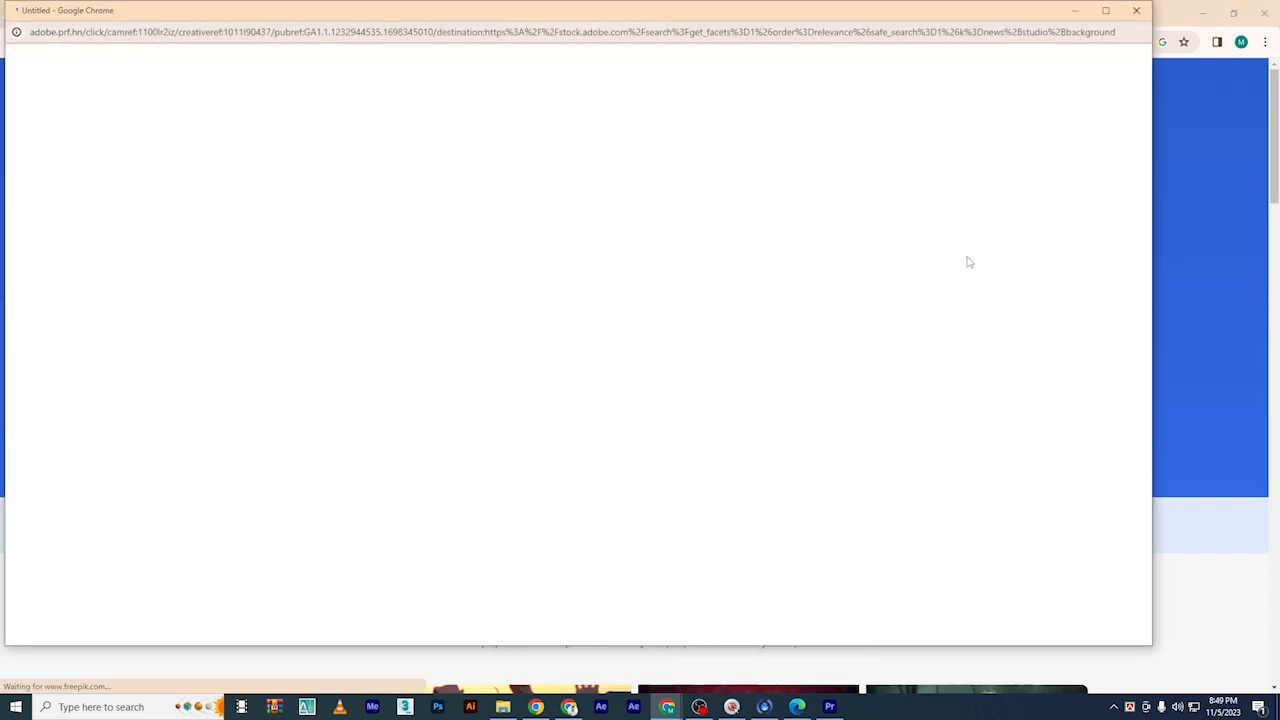
left_click(1136, 10)
Open the blue world-map news studio result and the premium green-screen studio result in separate tabs
scroll(565, 340, "down", 1)
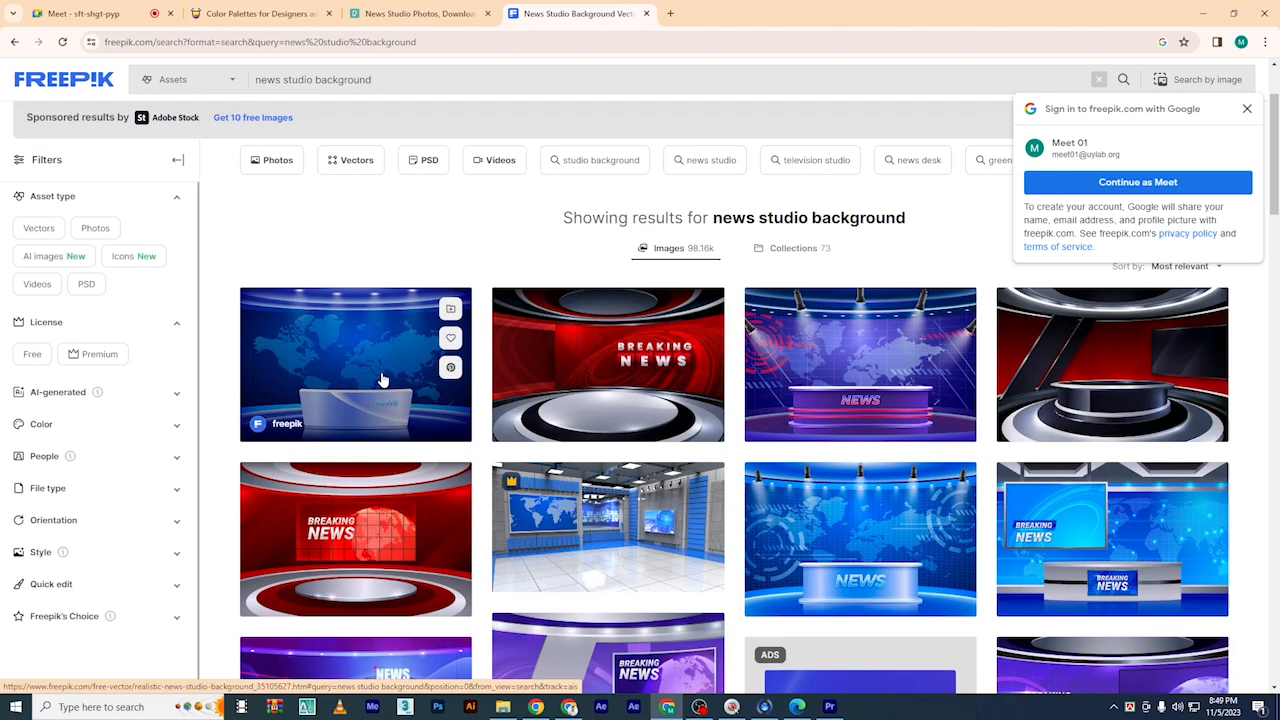
left_click(383, 378)
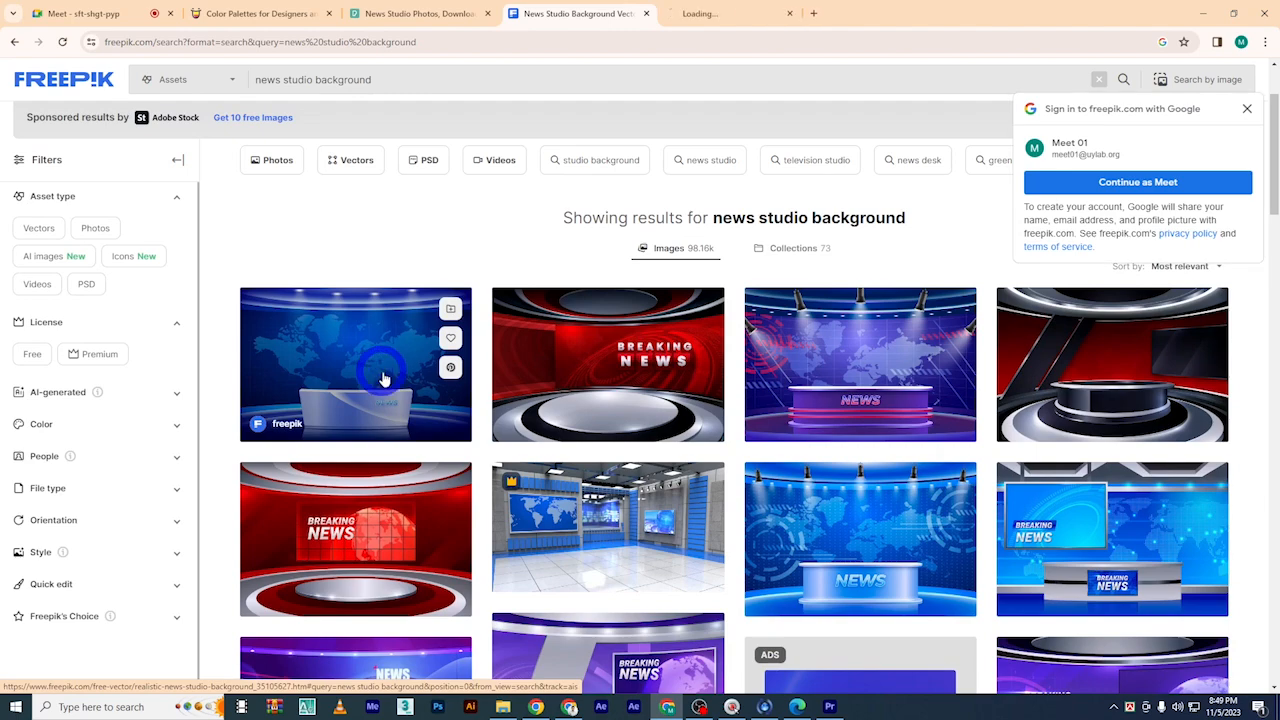
scroll(500, 350, "down", 2)
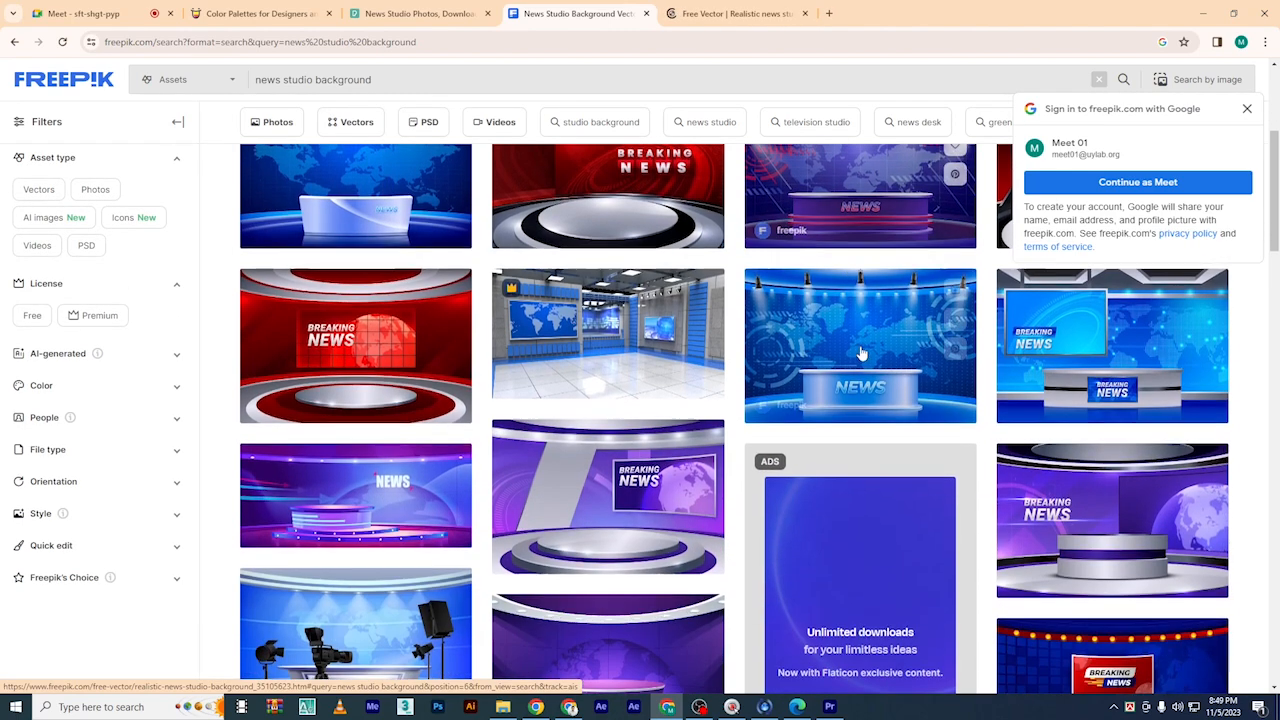
scroll(527, 367, "up", 2)
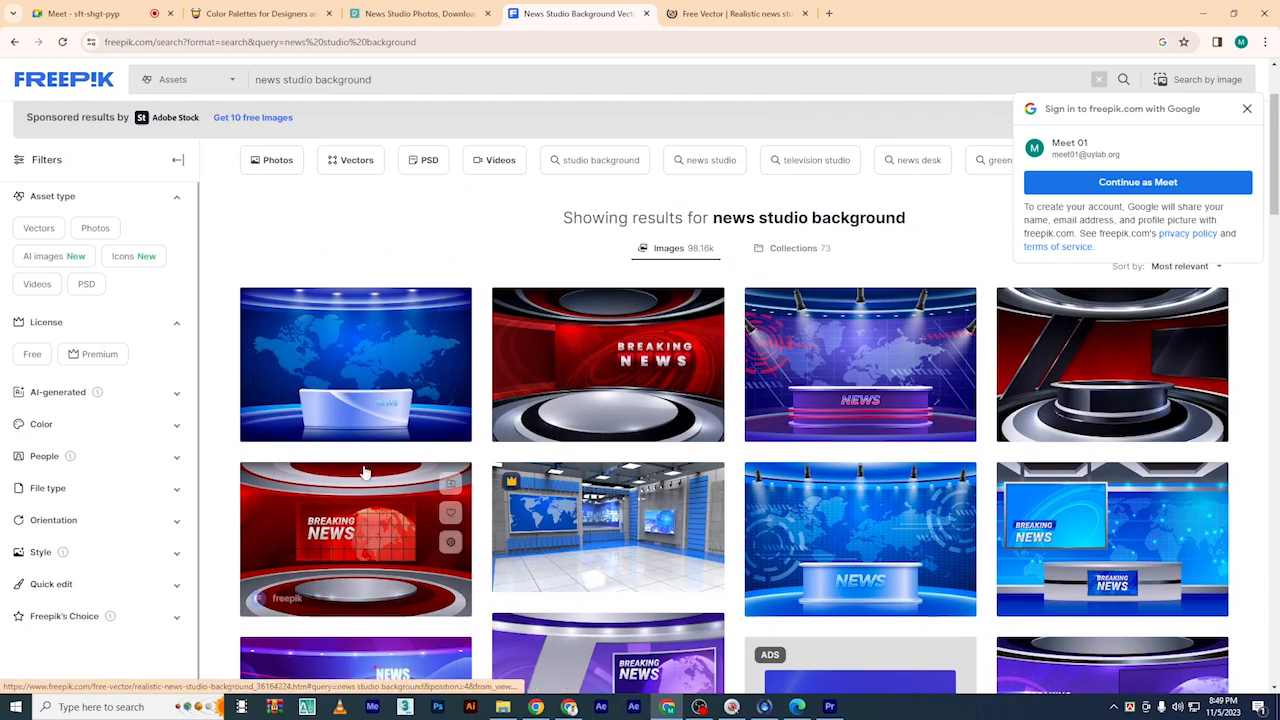
scroll(848, 449, "down", 3)
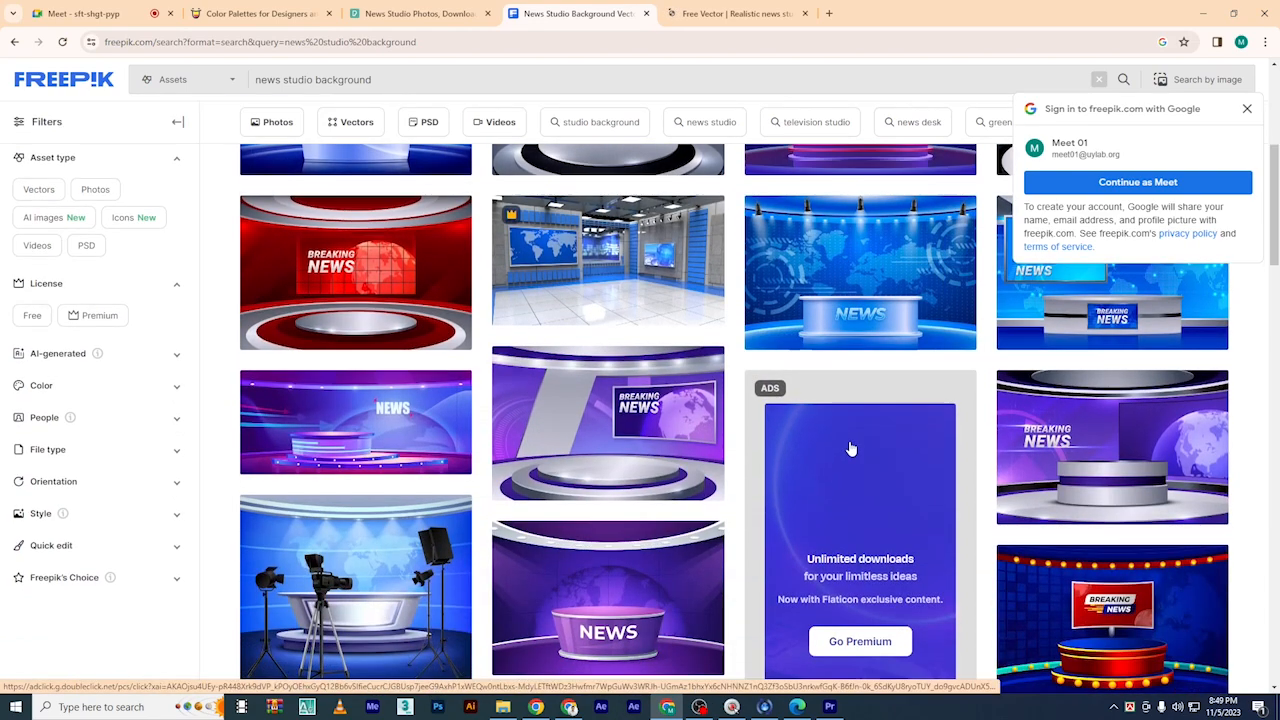
scroll(385, 418, "down", 3)
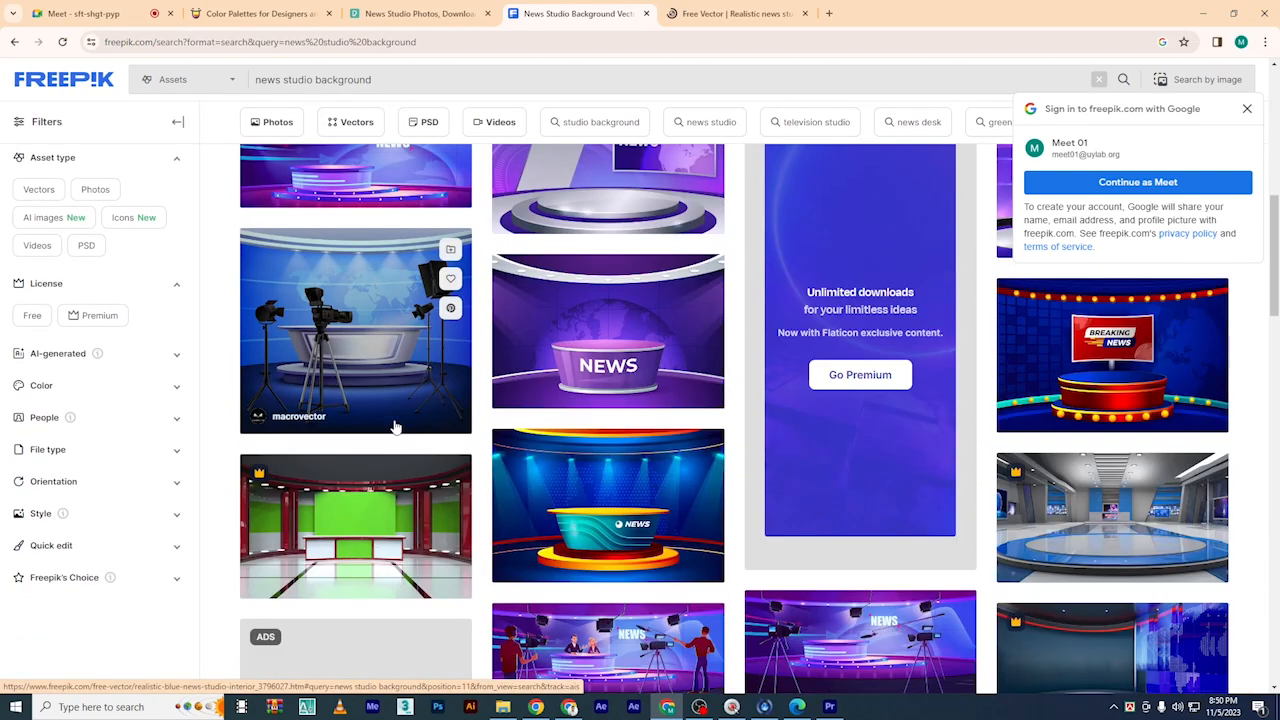
scroll(385, 400, "up", 3)
scroll(385, 340, "down", 3)
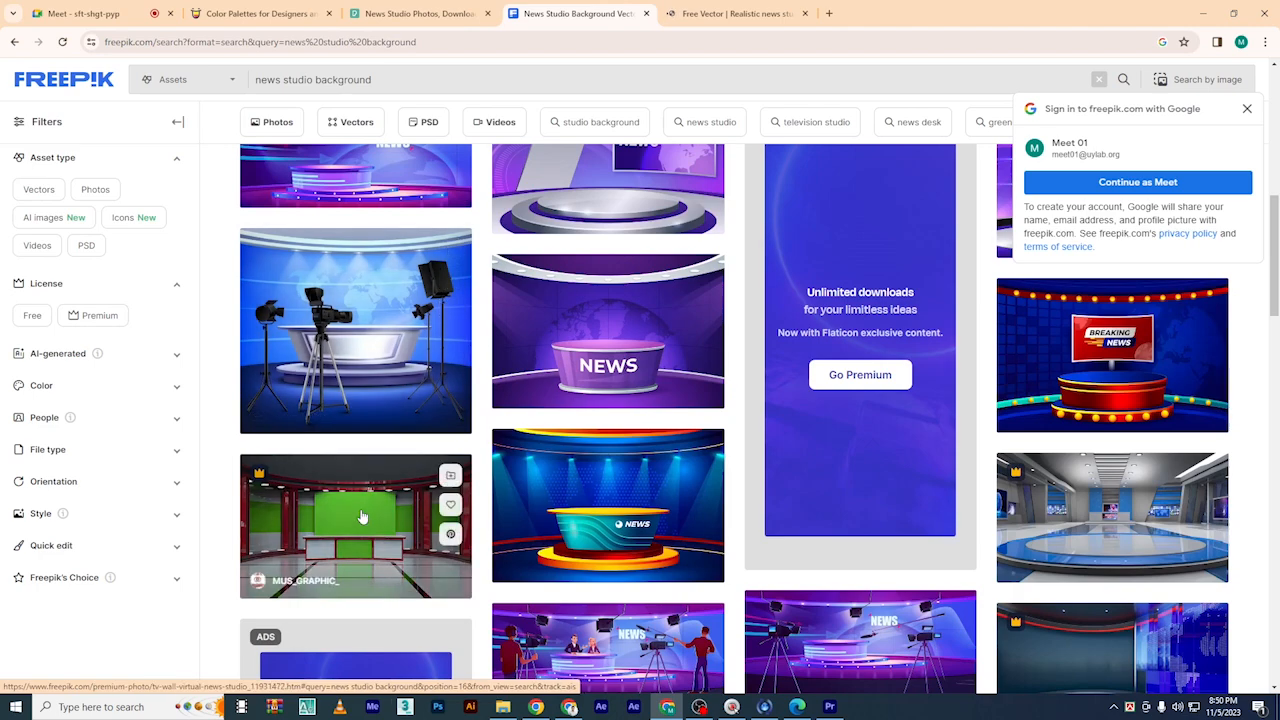
scroll(363, 430, "down", 1)
scroll(363, 430, "down", 1)
middle_click(381, 410)
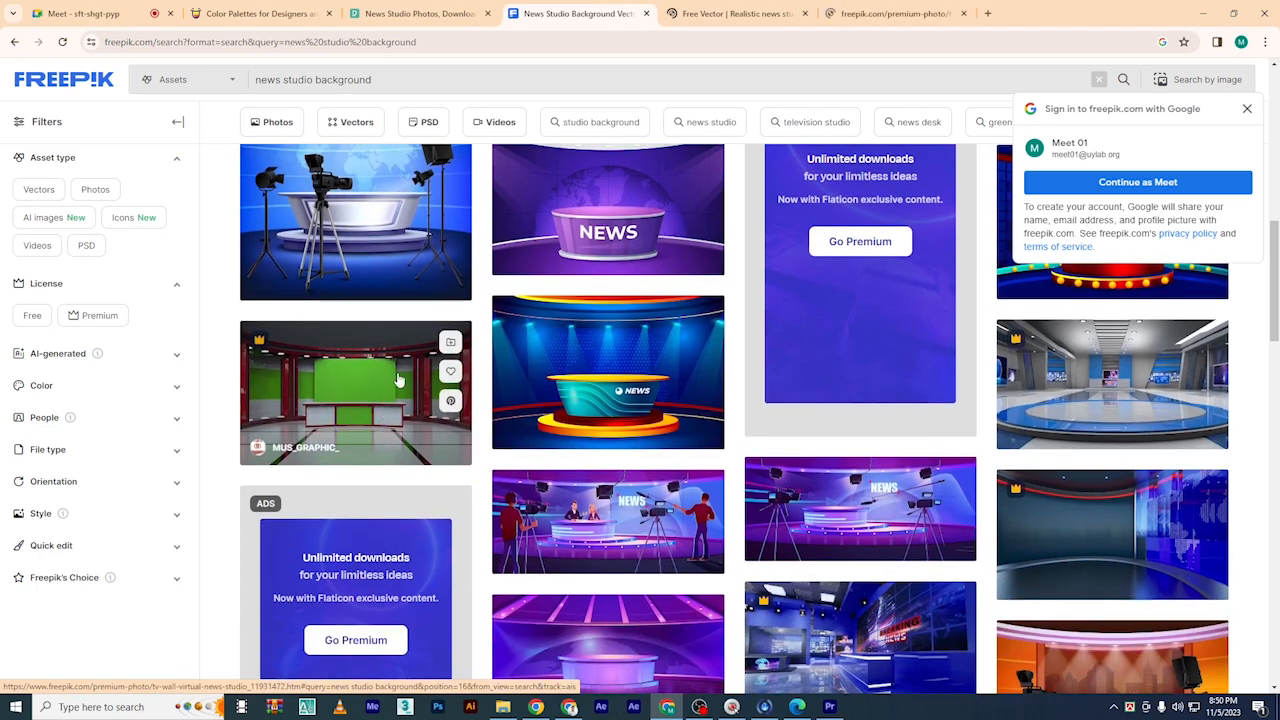
Download the "Realistic news studio background" vector with the free download option
left_click(740, 13)
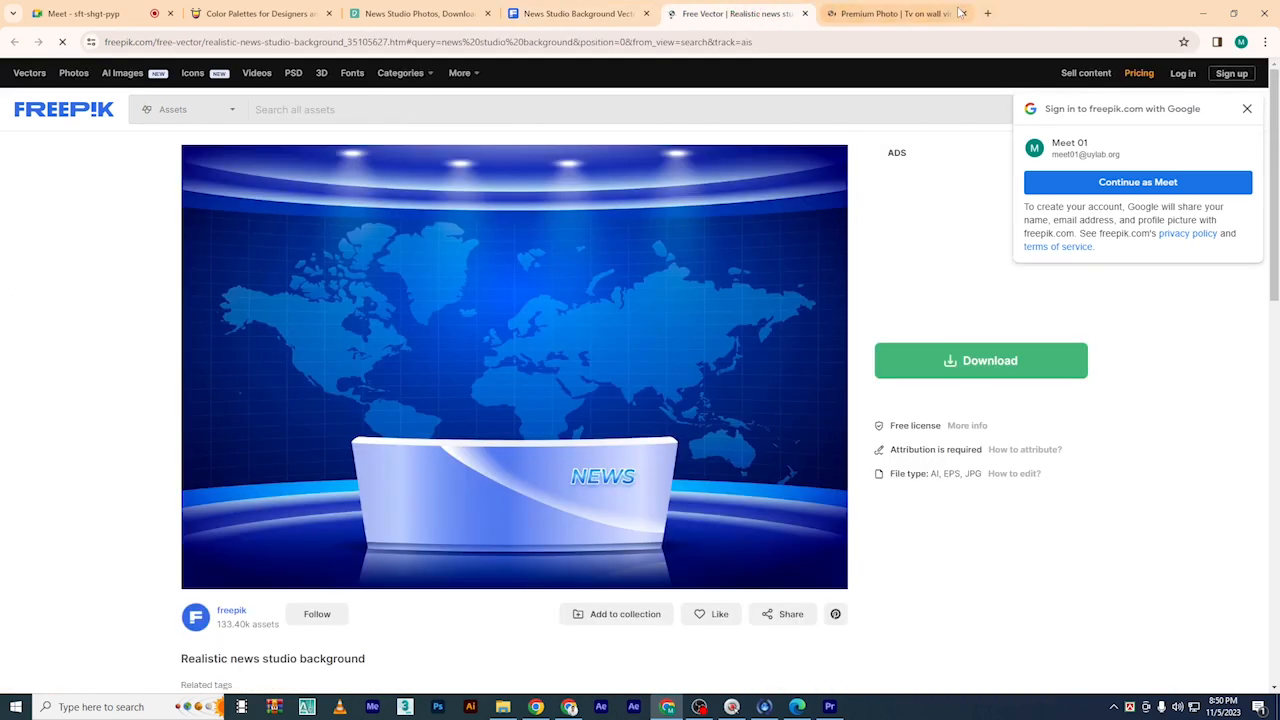
left_click(905, 12)
left_click(740, 13)
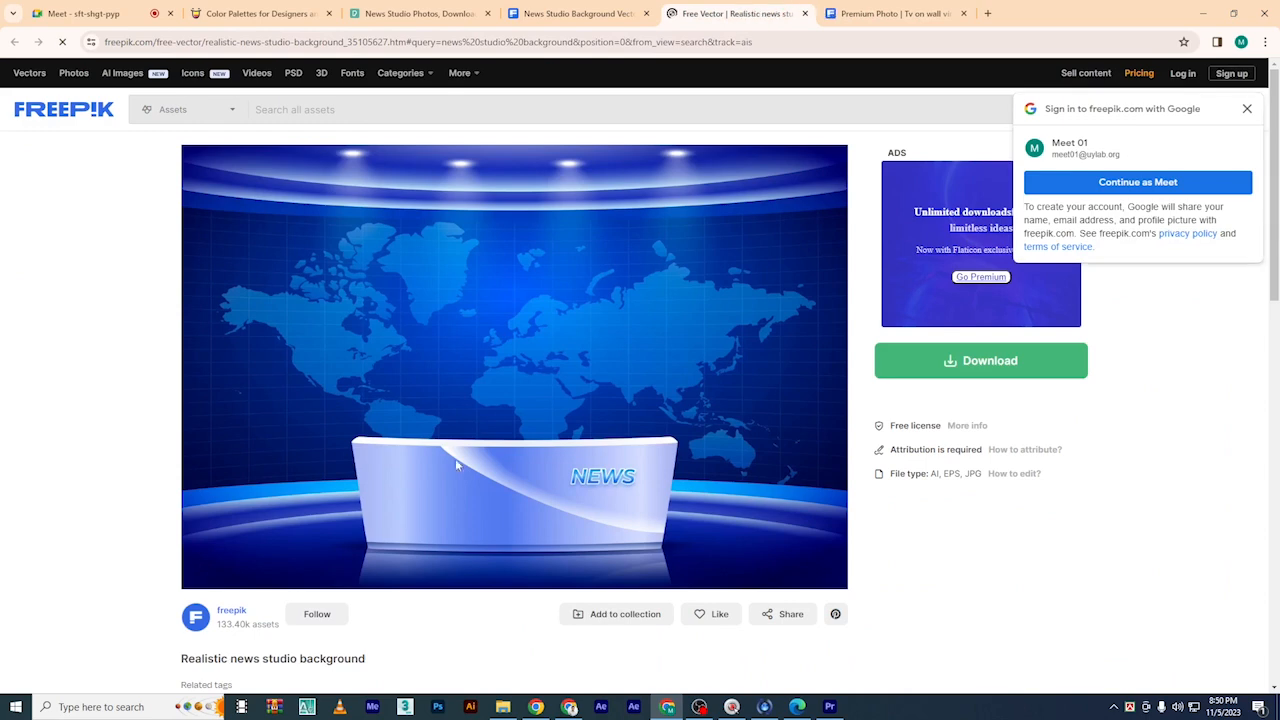
left_click(990, 361)
left_click(1046, 532)
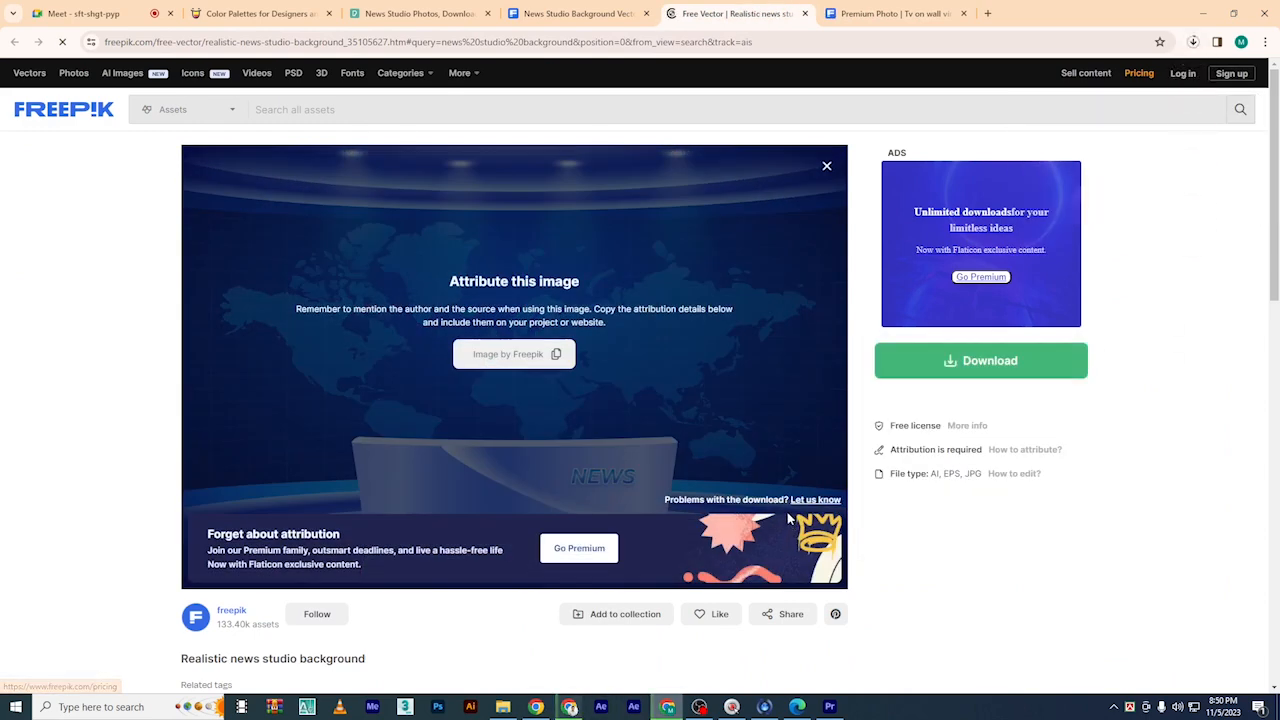
View the premium virtual news studio page, then open the "Hand drawn news studio background" from the Freepik search results
left_click(888, 13)
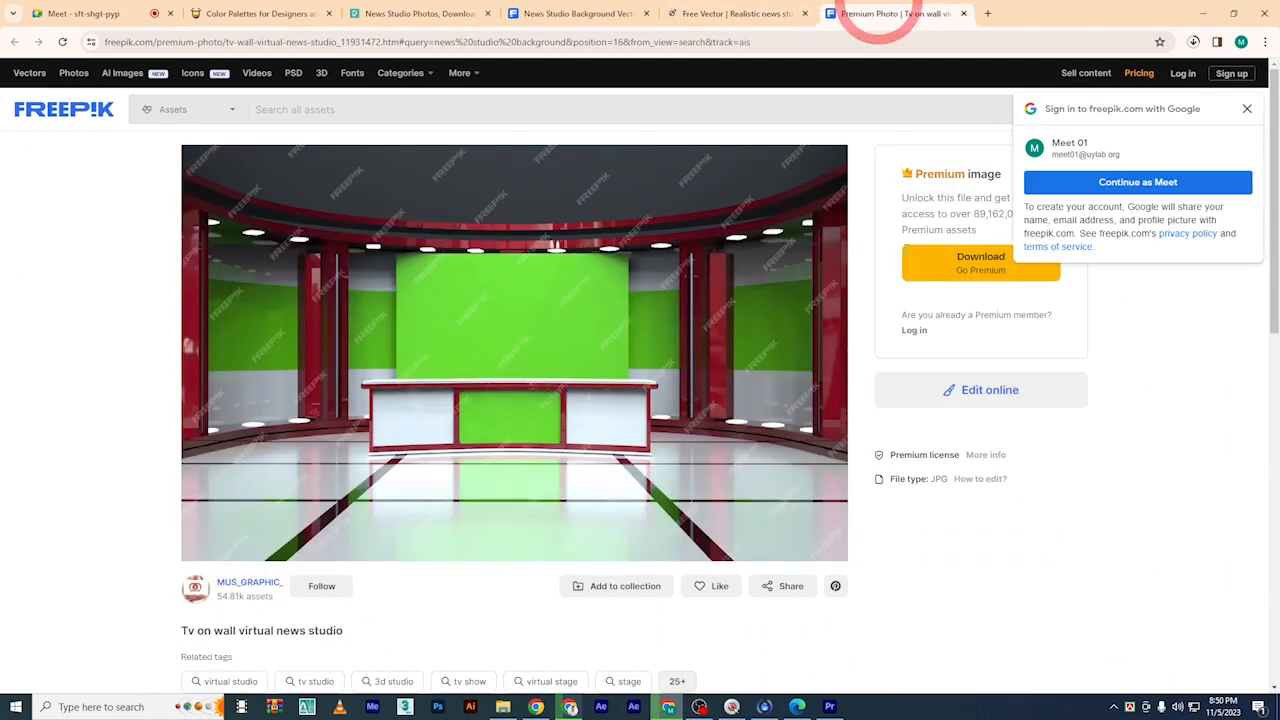
left_click(570, 13)
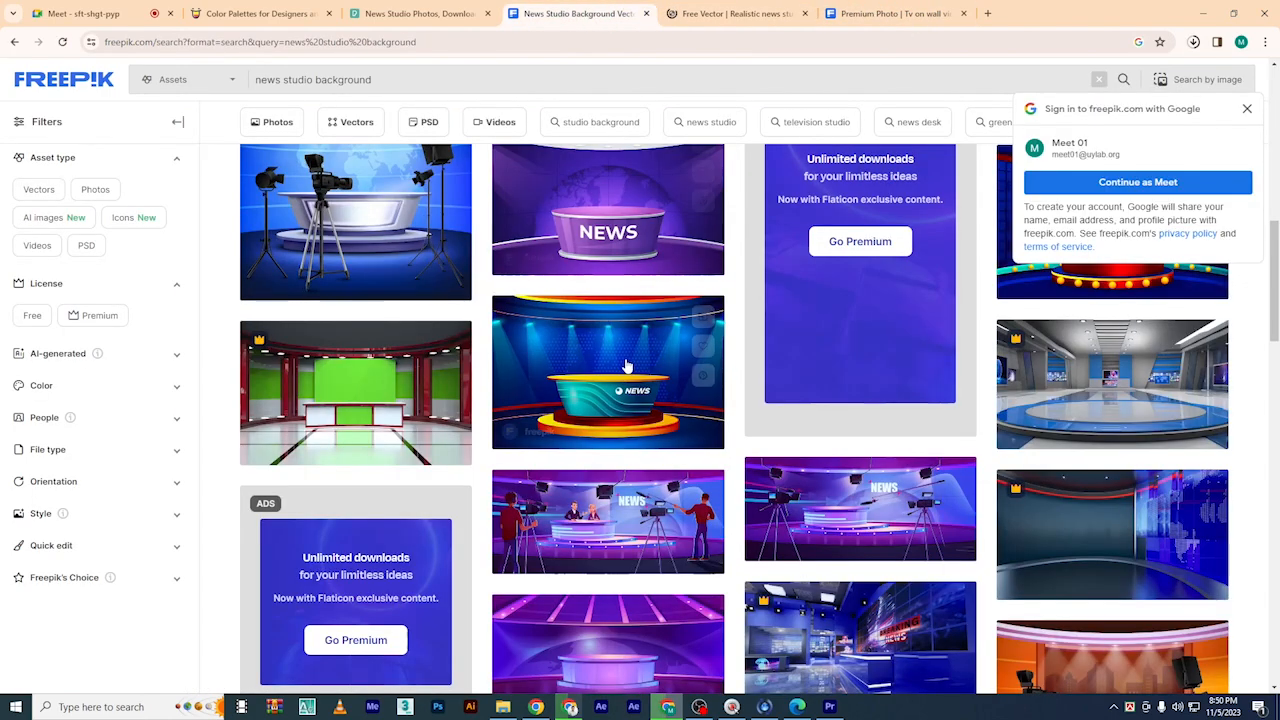
scroll(603, 408, "down", 4)
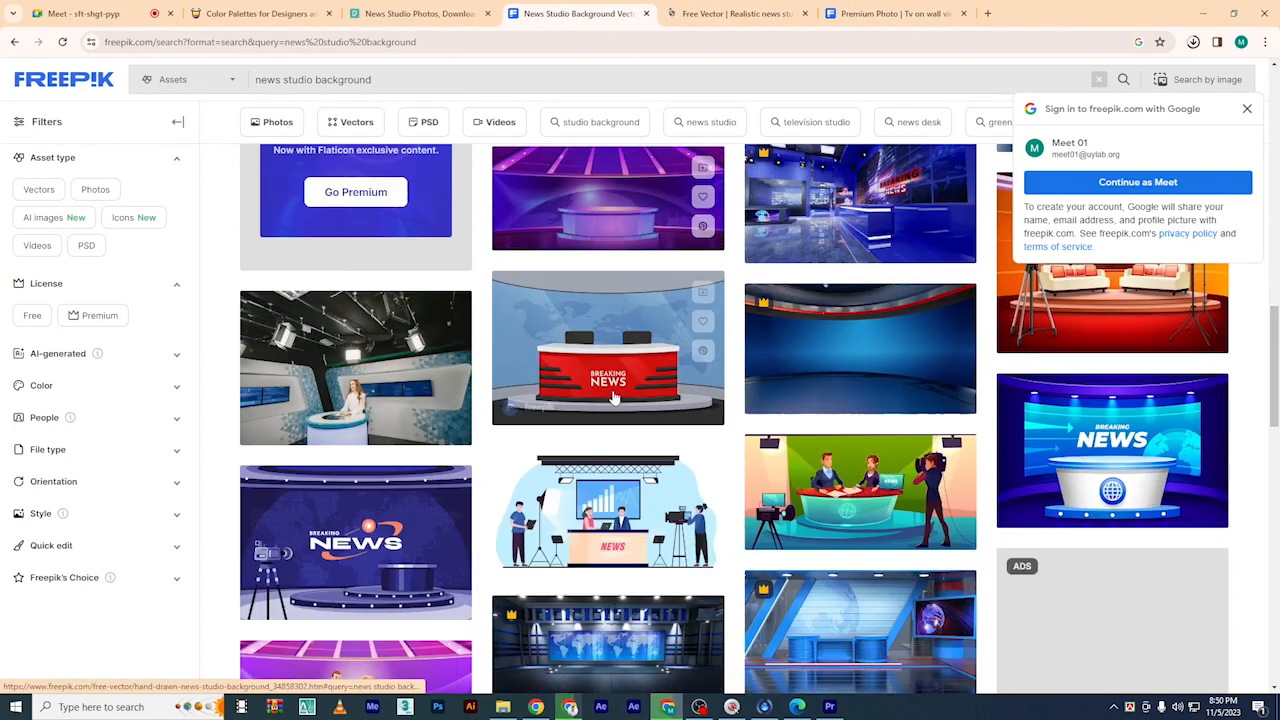
scroll(403, 395, "down", 3)
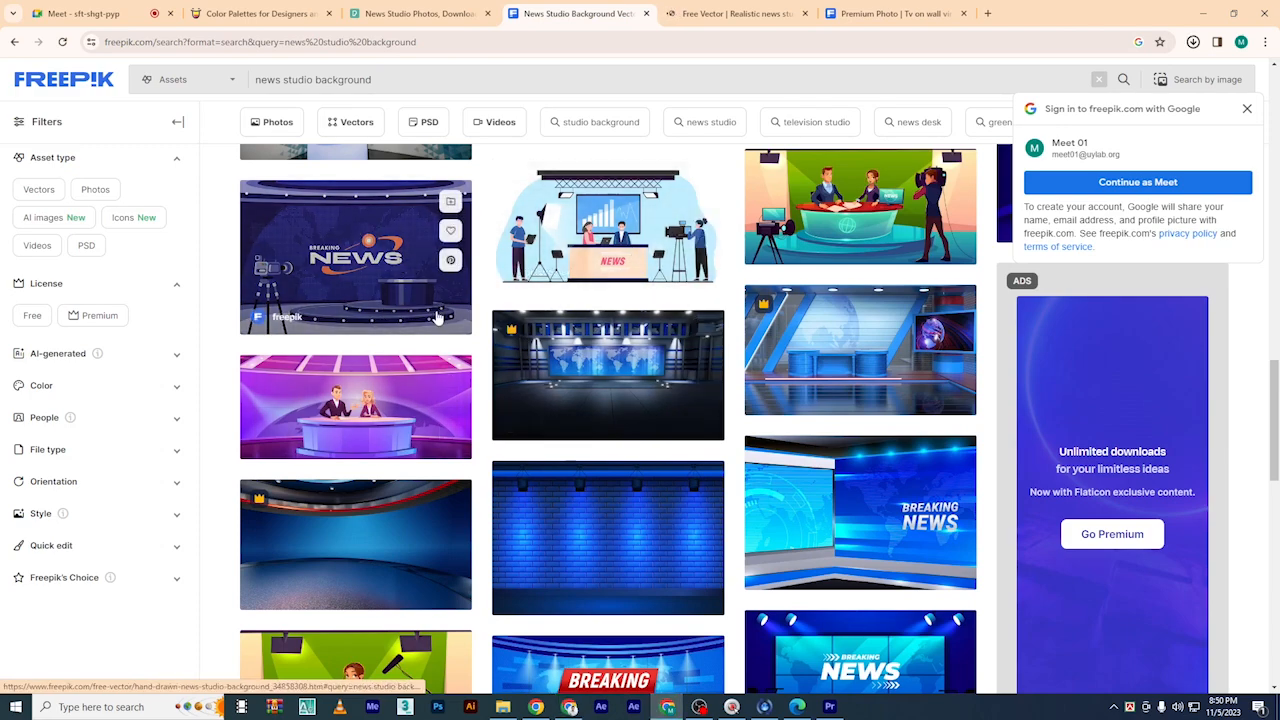
scroll(390, 277, "down", 4)
scroll(383, 363, "down", 10)
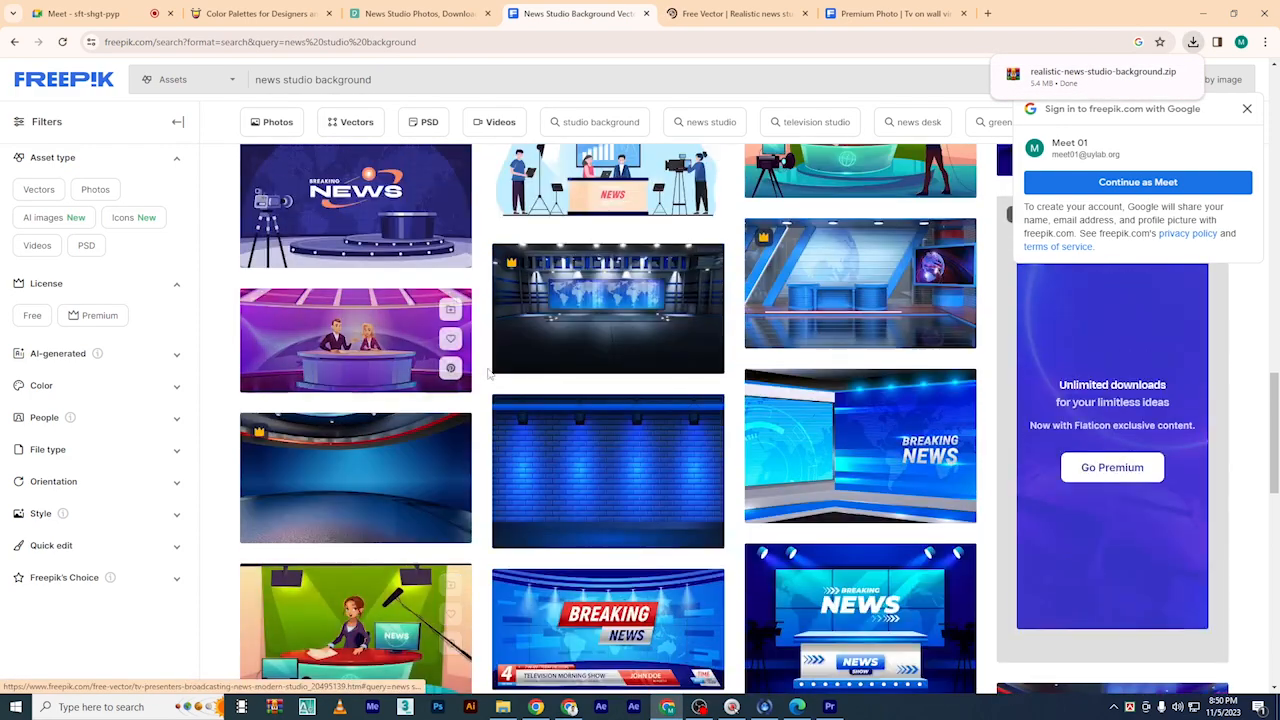
left_click(378, 455)
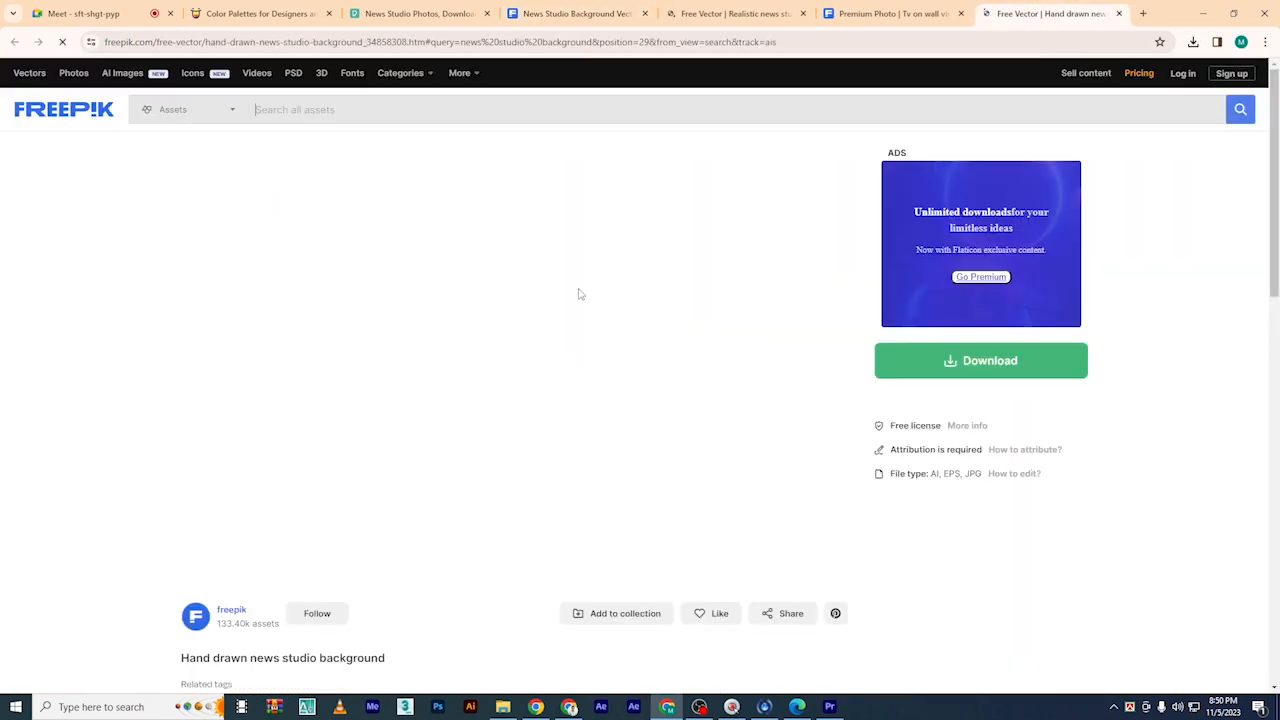
Download the "Hand drawn news studio background" vector with the free download option
scroll(527, 376, "down", 1)
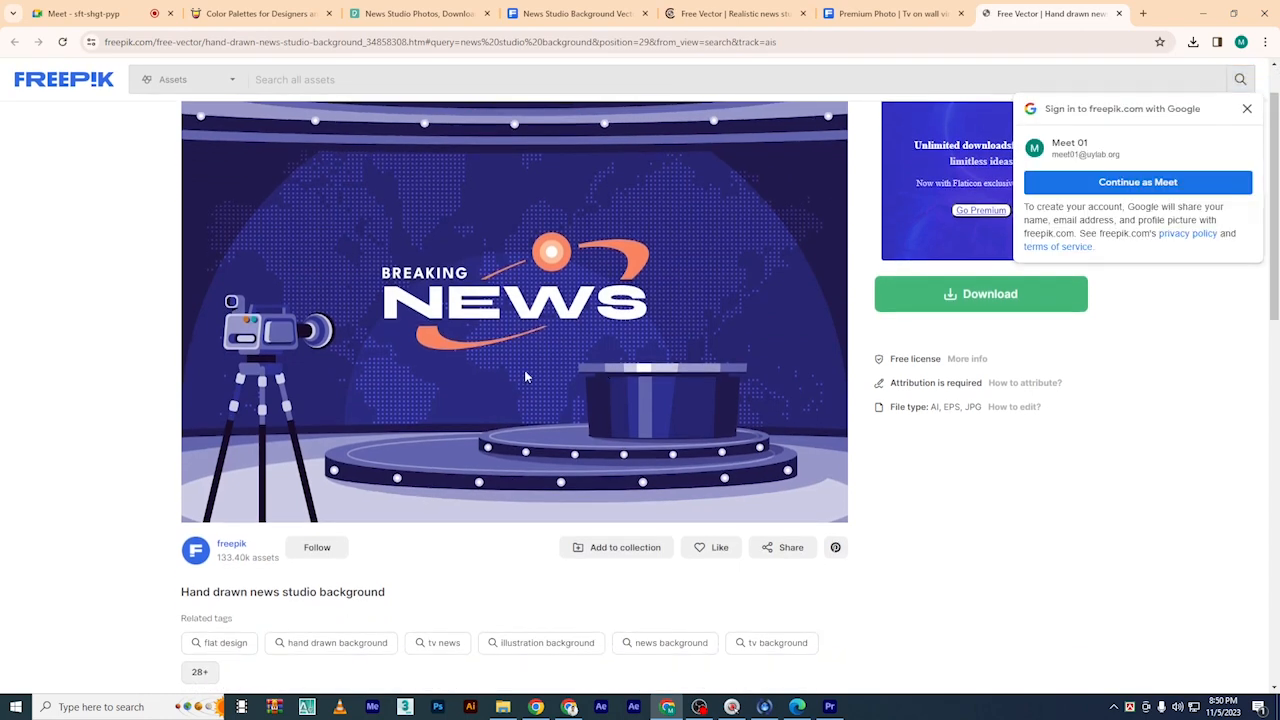
scroll(531, 389, "up", 1)
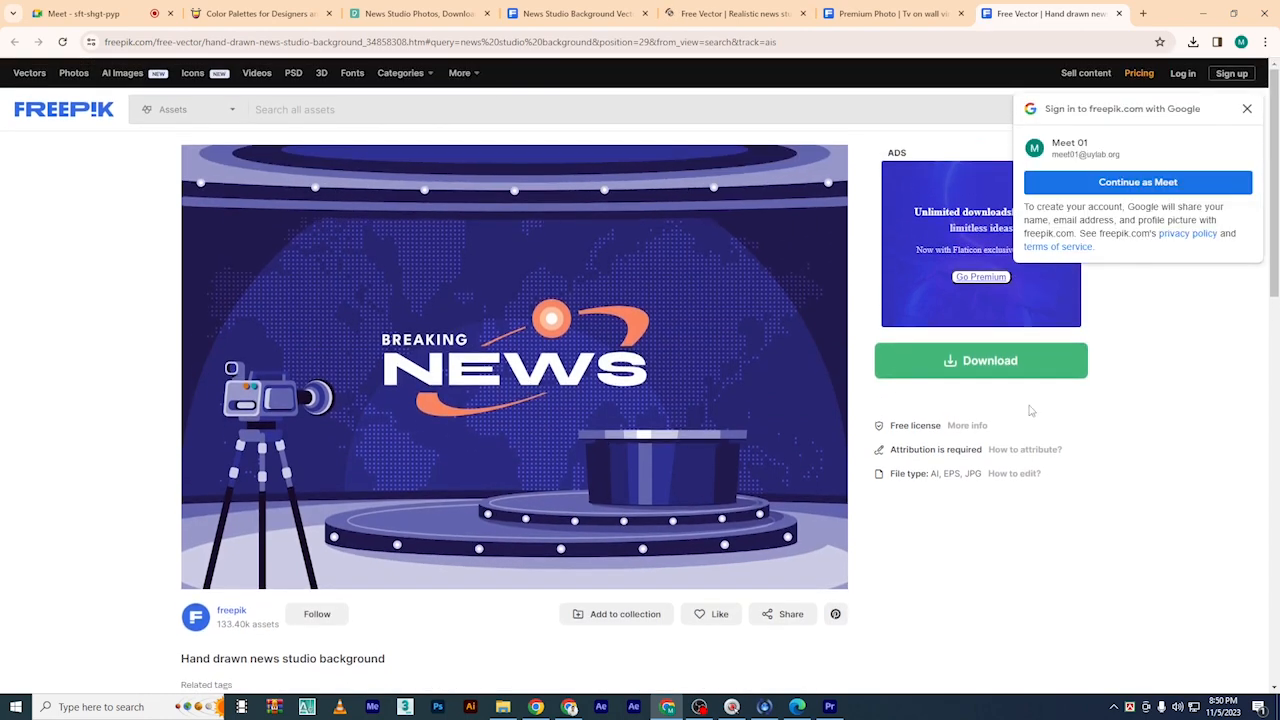
left_click(962, 370)
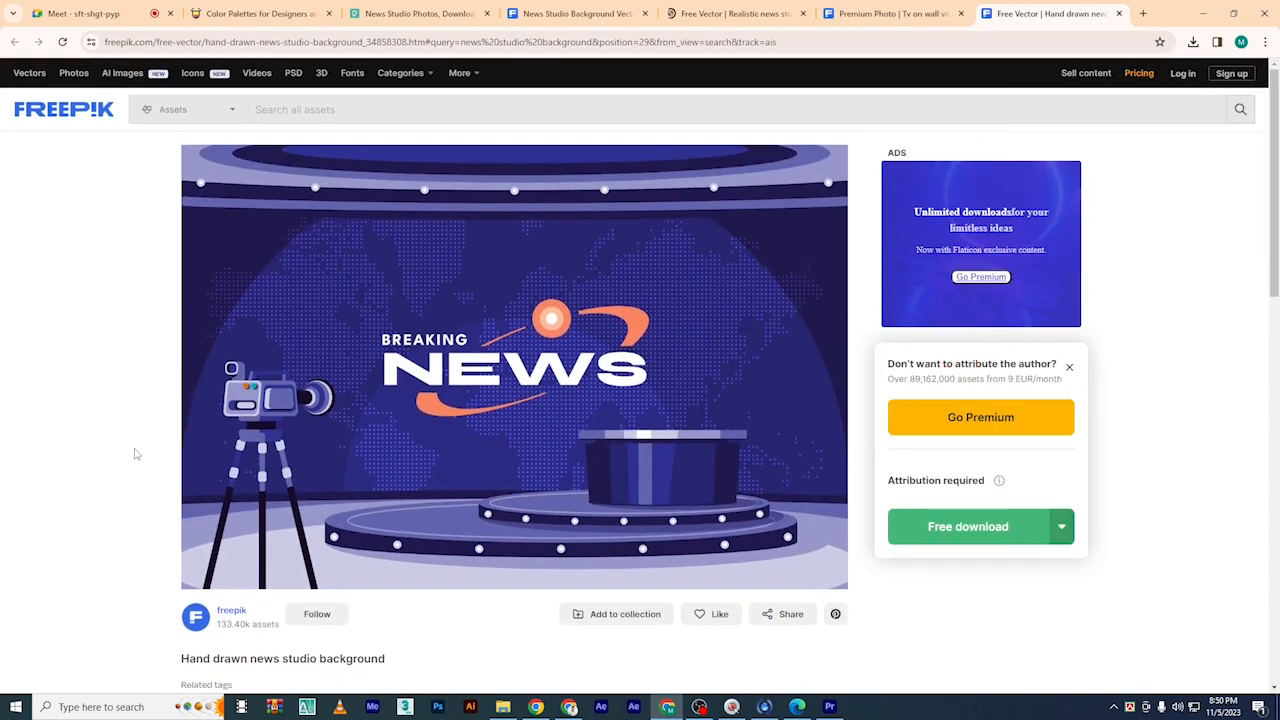
left_click(960, 538)
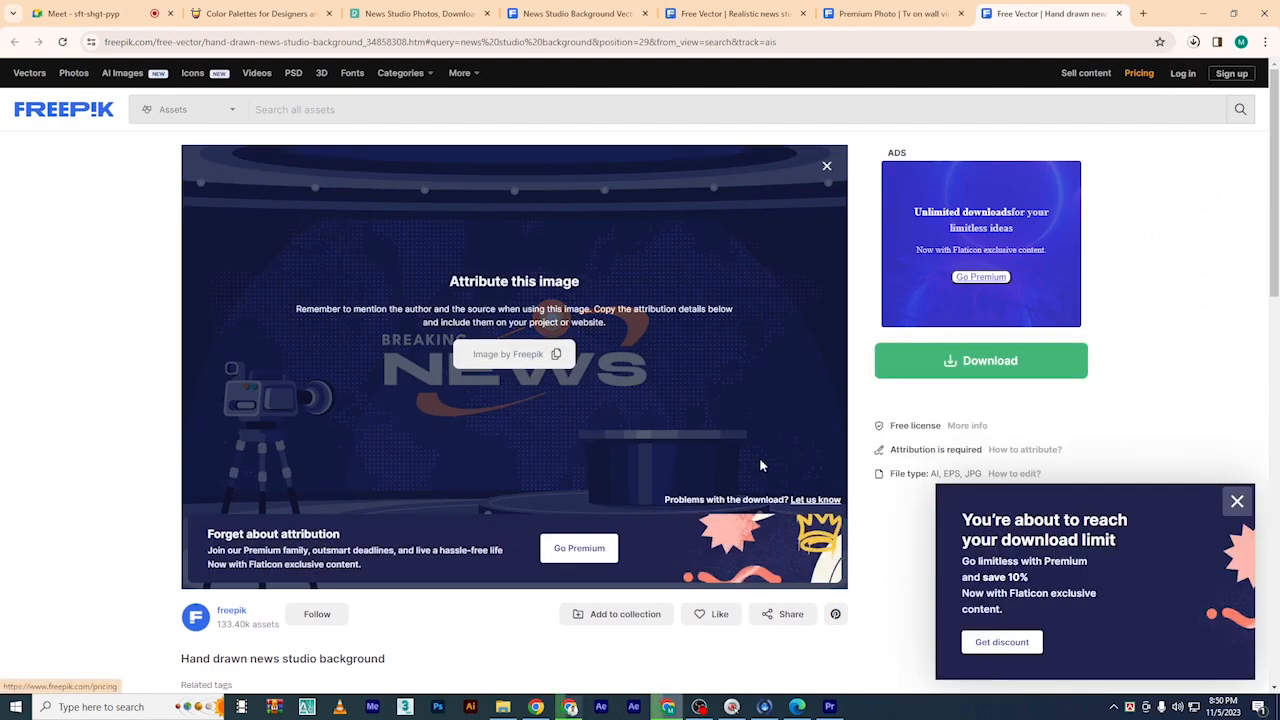
scroll(760, 465, "down", 3)
scroll(603, 478, "up", 3)
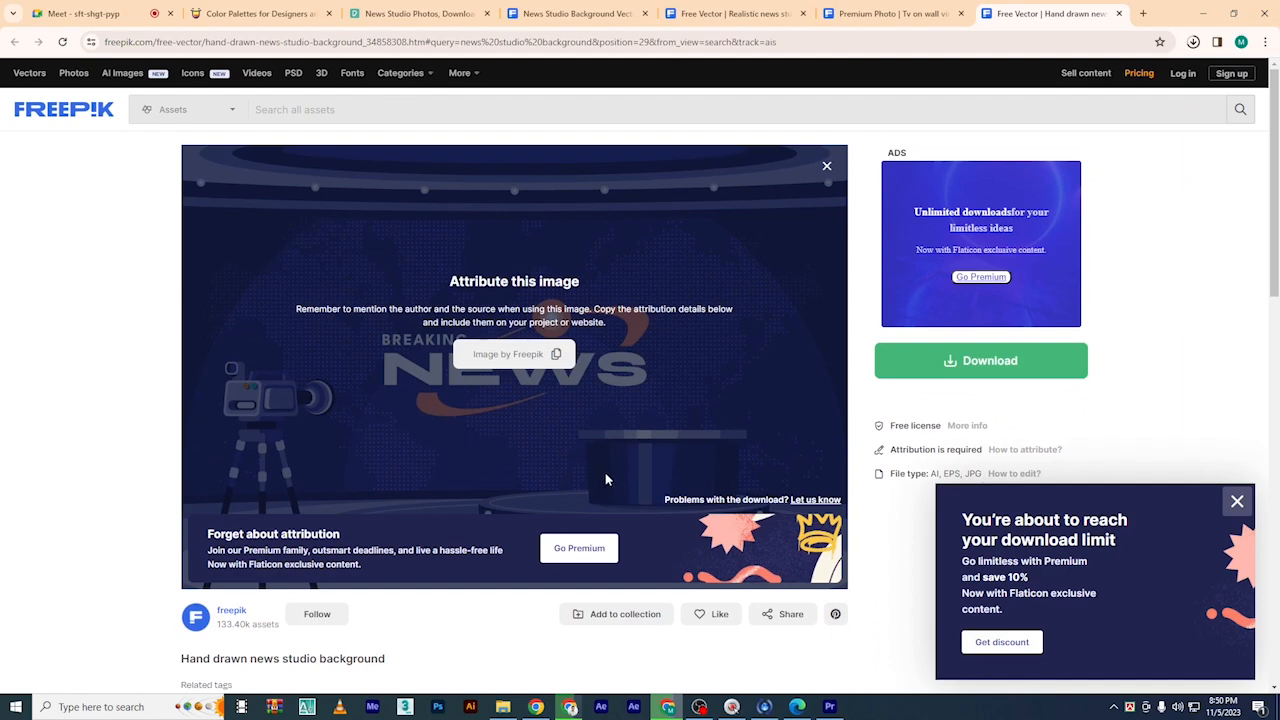
left_click(233, 113)
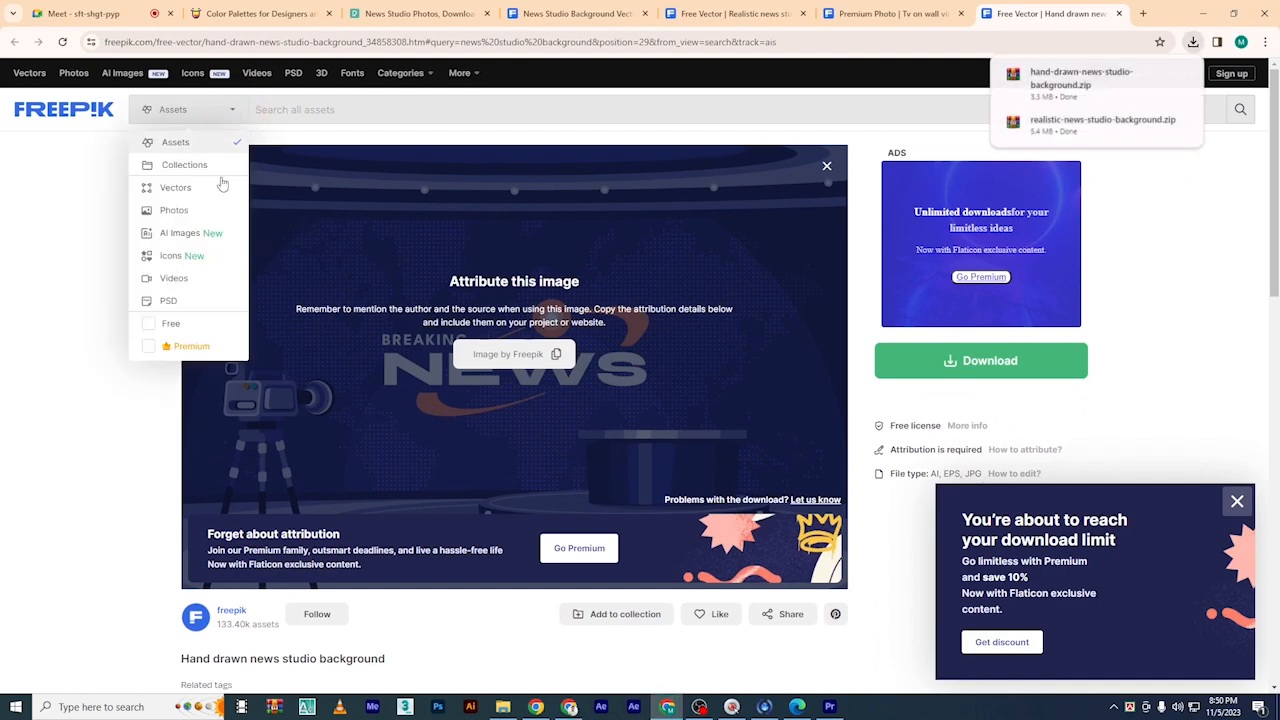
left_click(178, 300)
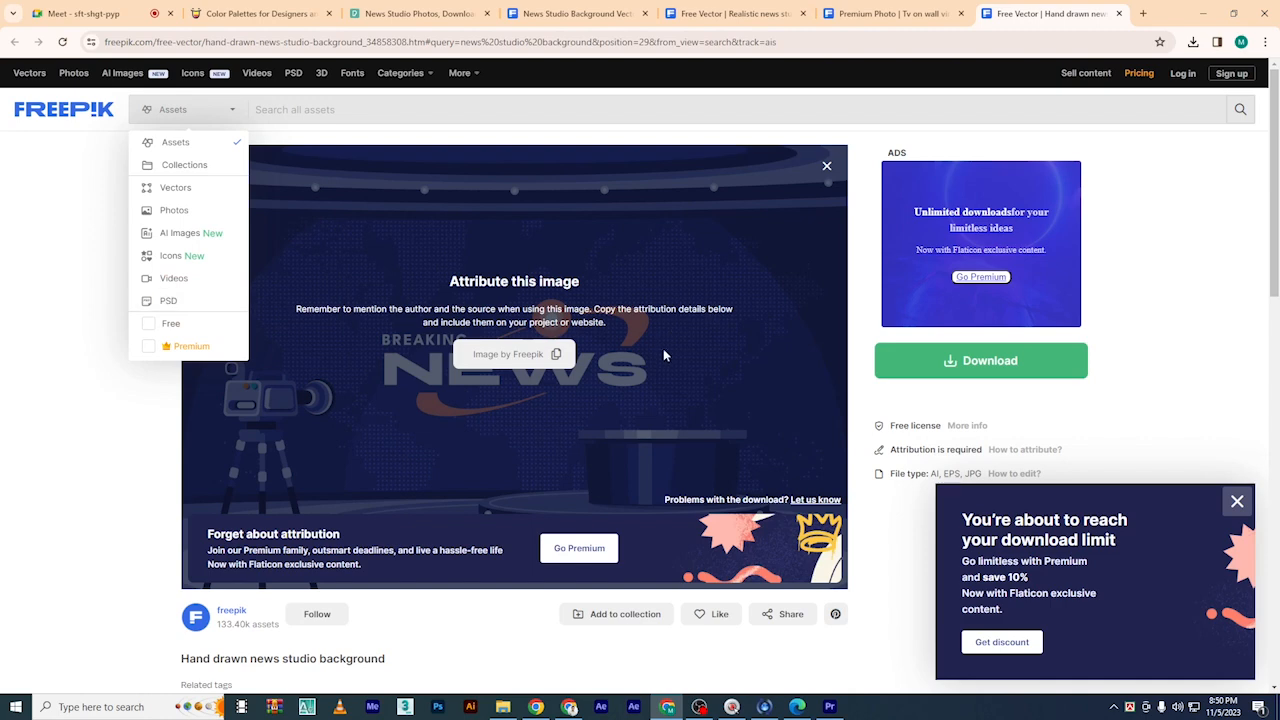
scroll(718, 255, "down", 1)
Show the downloaded files in their folder and cut the hand-drawn and realistic news studio background archives
key("ctrl+j")
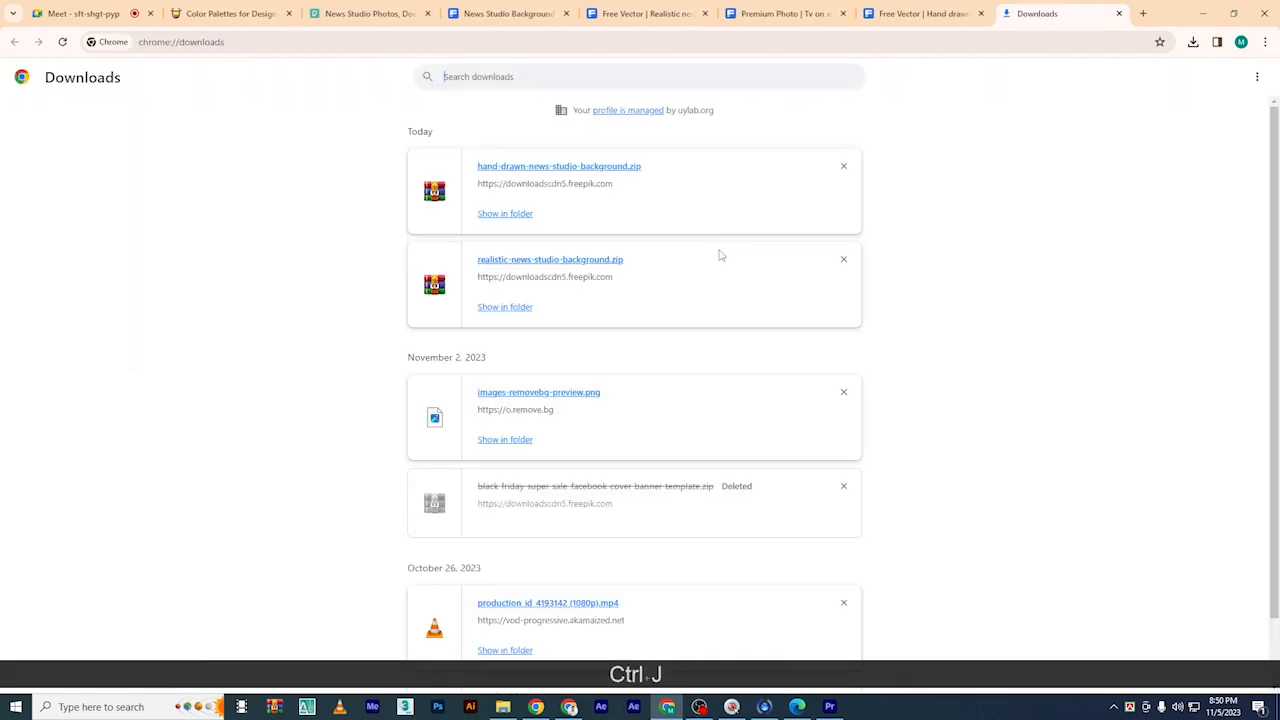
left_click(505, 215)
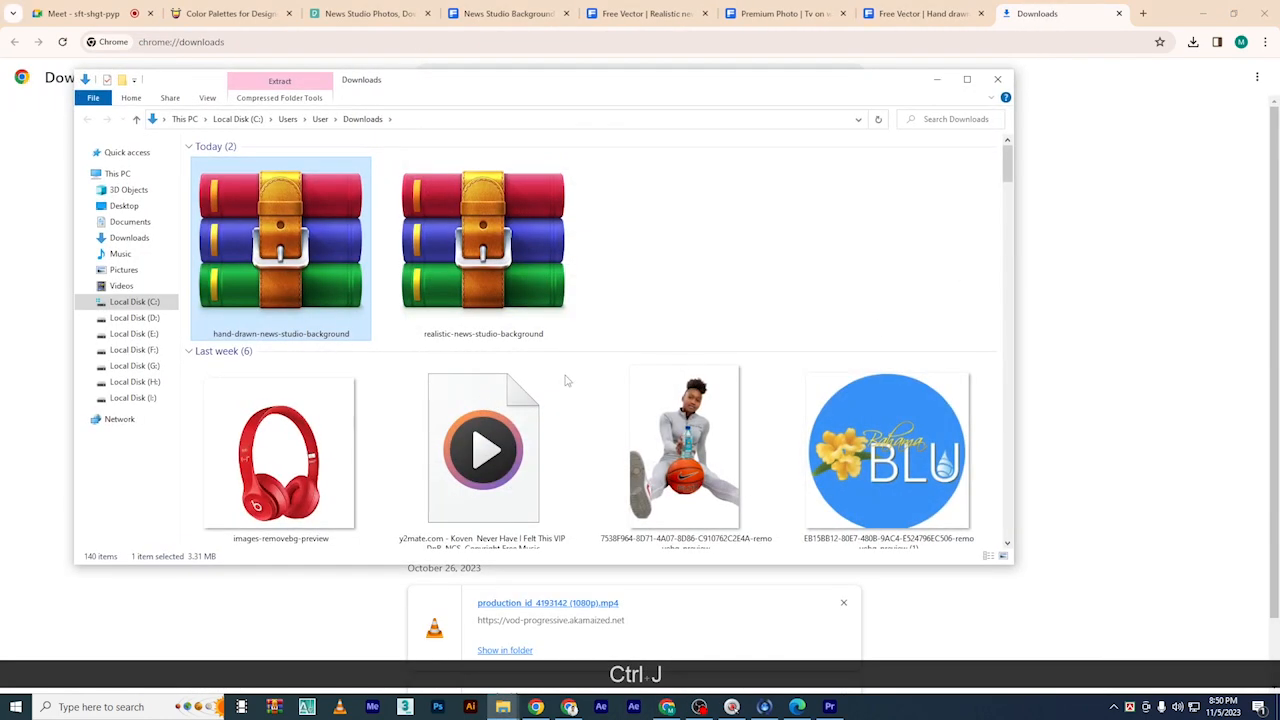
left_click(520, 256, "shift")
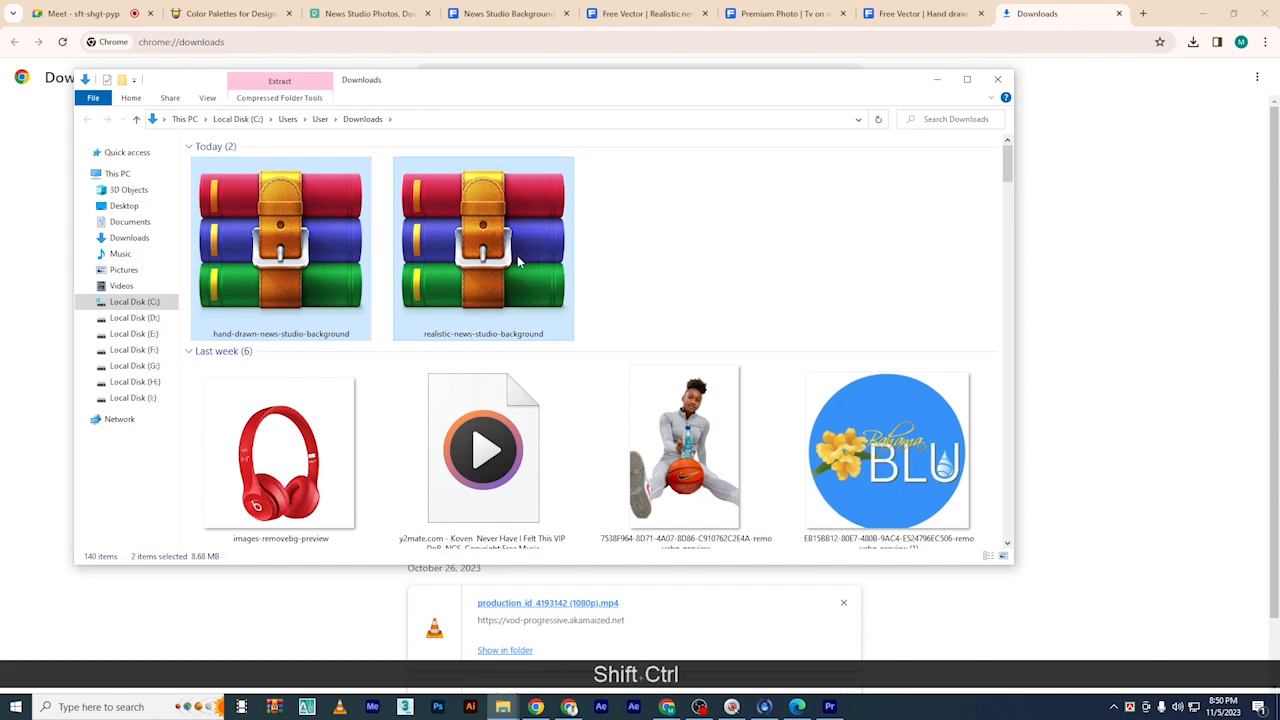
key("ctrl+x")
Create a new folder named "news studio" on Local Disk (I:)
left_click(140, 397)
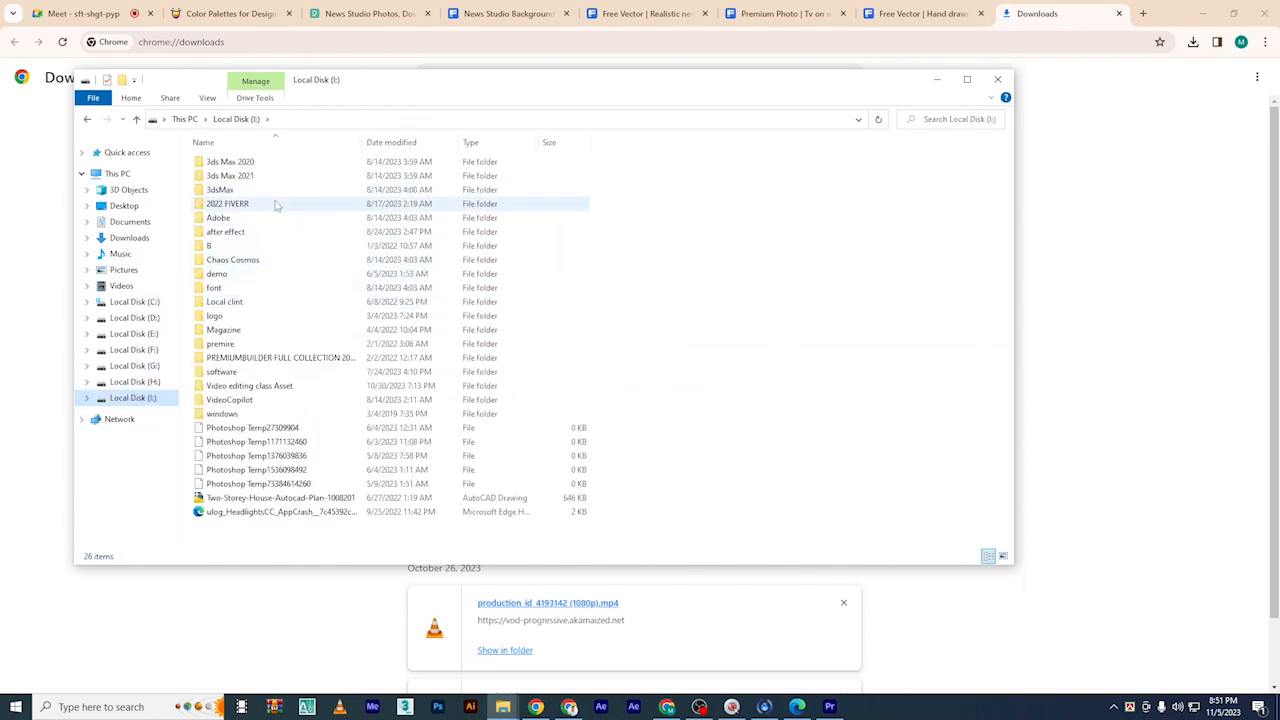
right_click(768, 292)
mouse_move(820, 437)
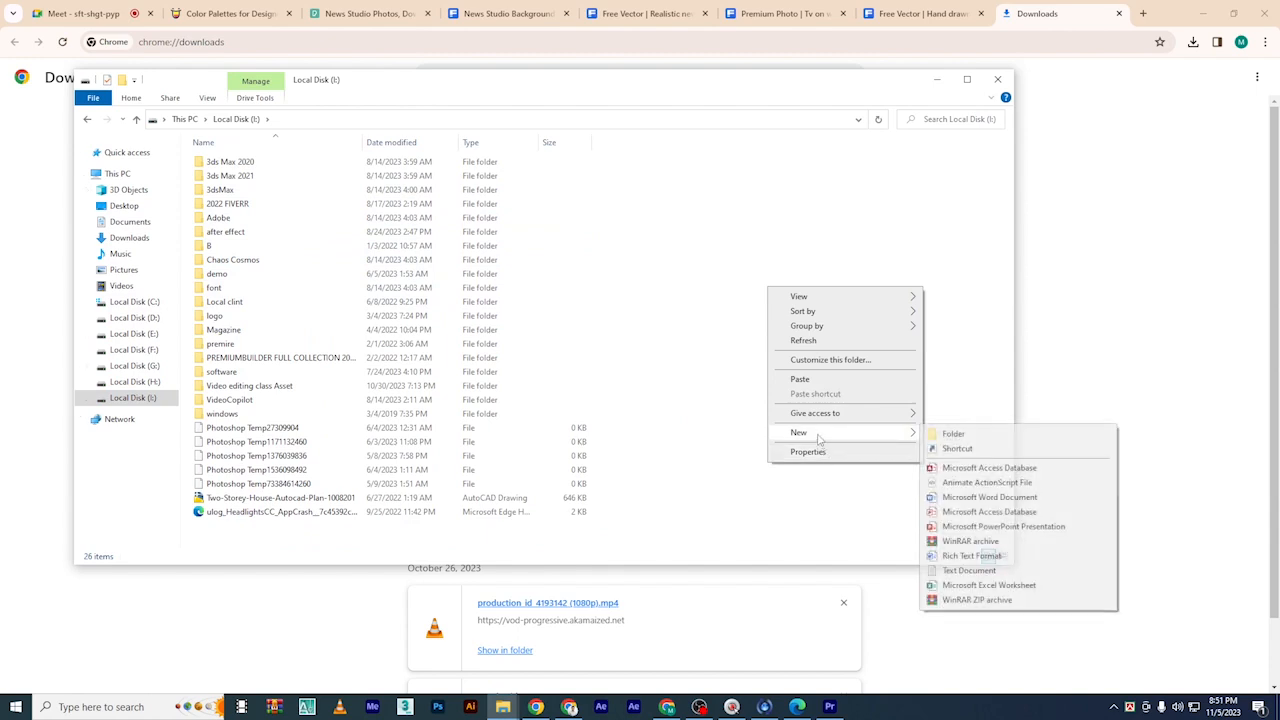
left_click(940, 440)
key("BackSpace")
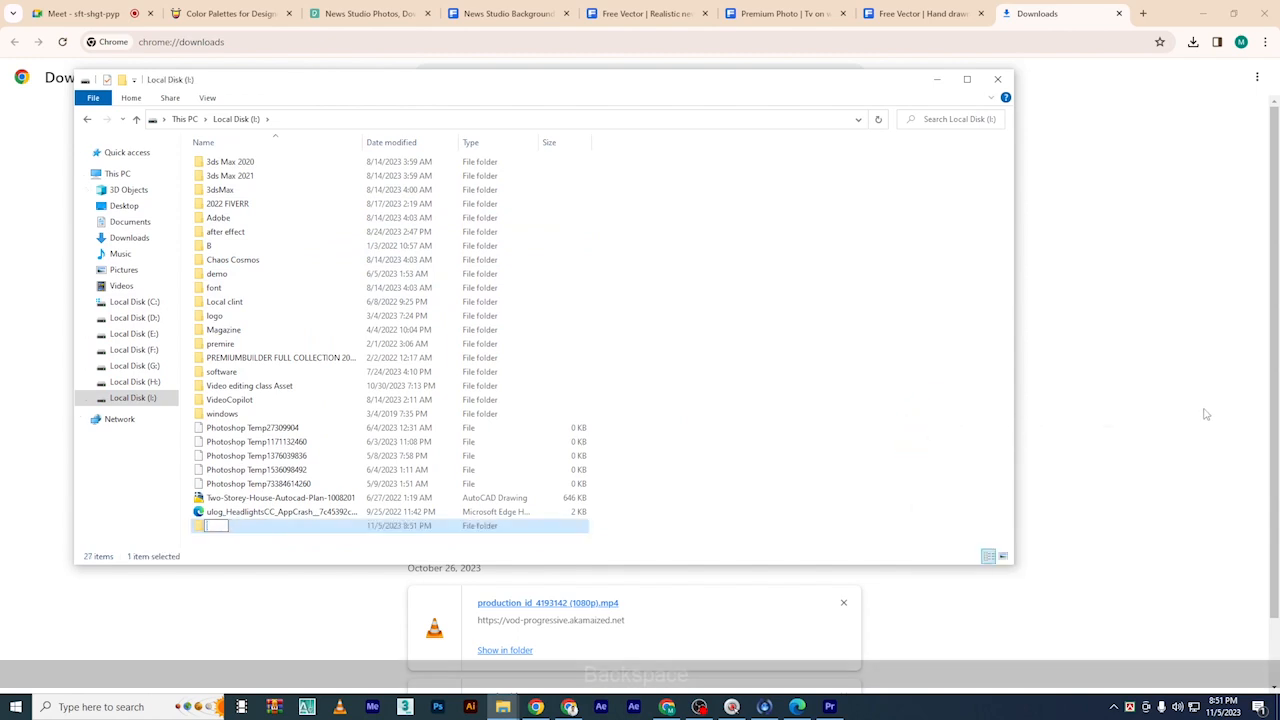
type("news s")
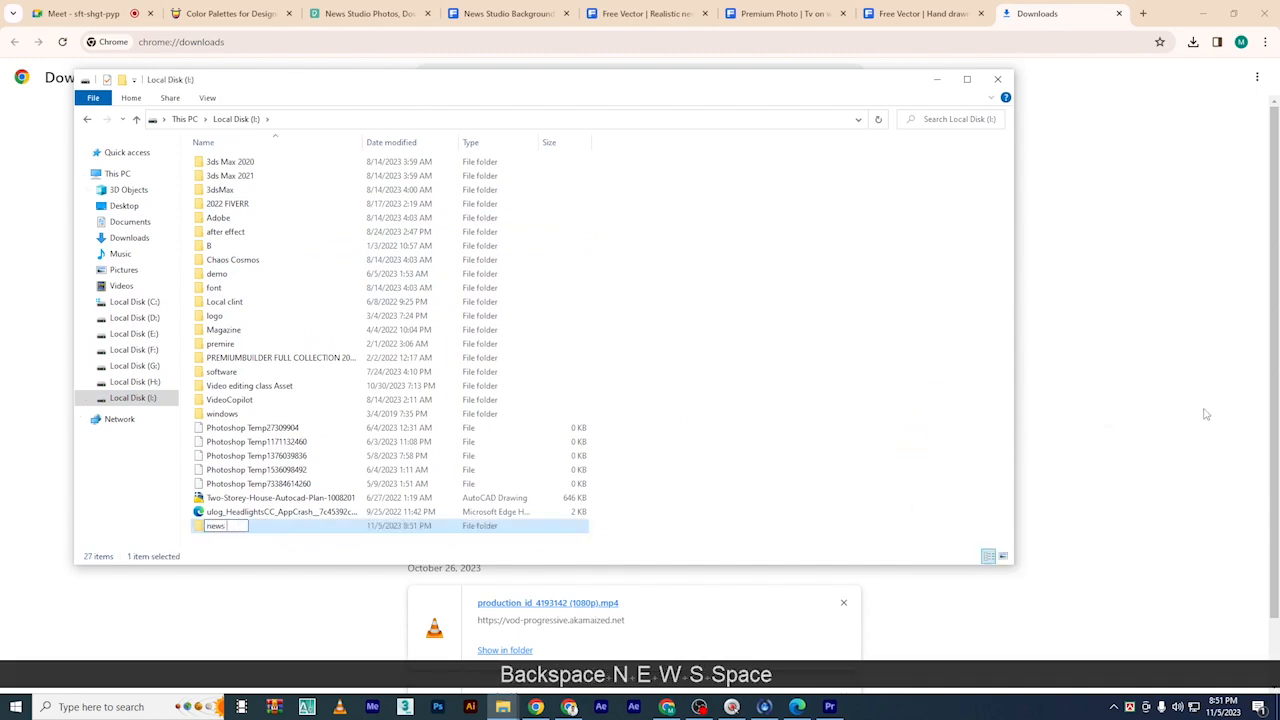
type("tudio")
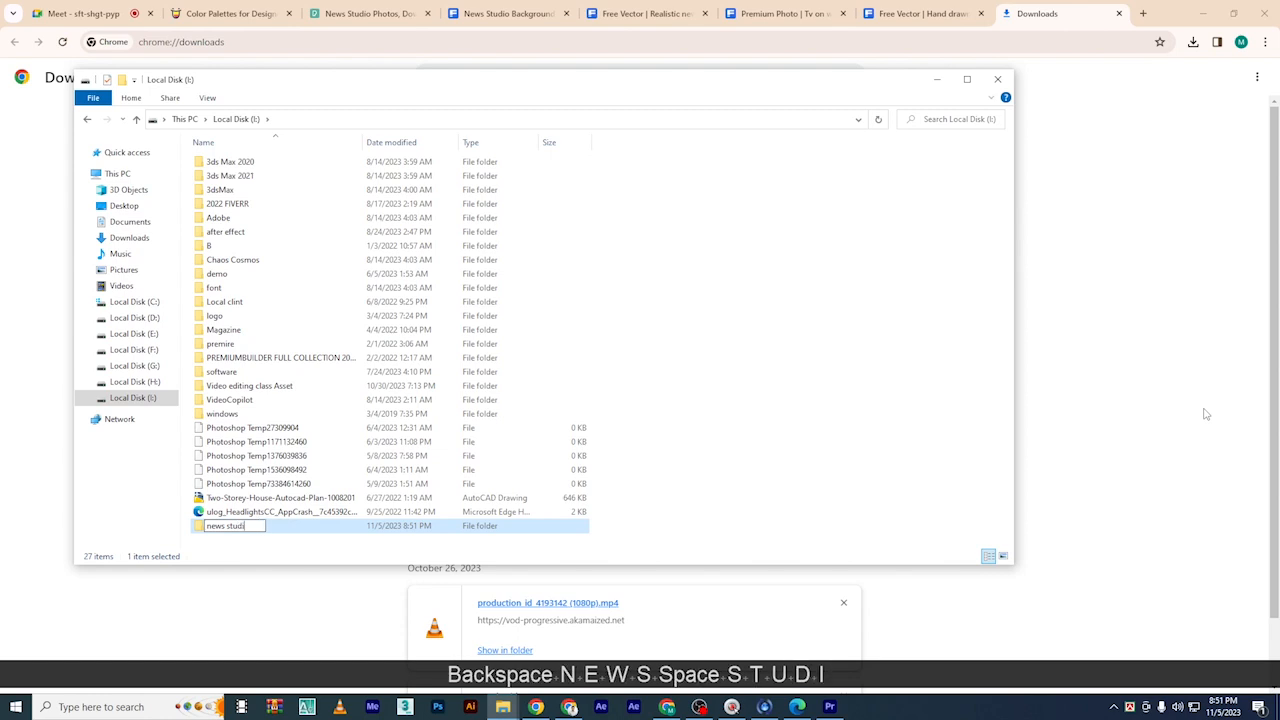
left_click(795, 380)
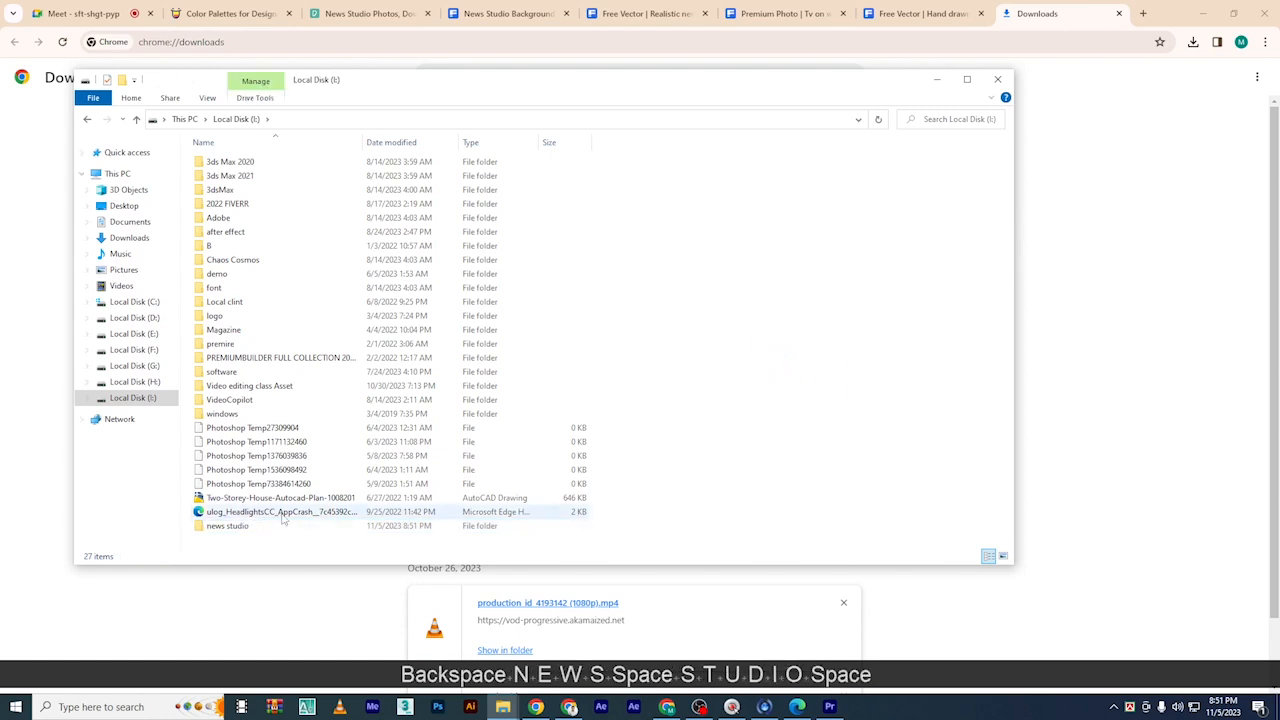
Paste the two cut background archives into the "news studio" folder
double_click(229, 526)
right_click(618, 262)
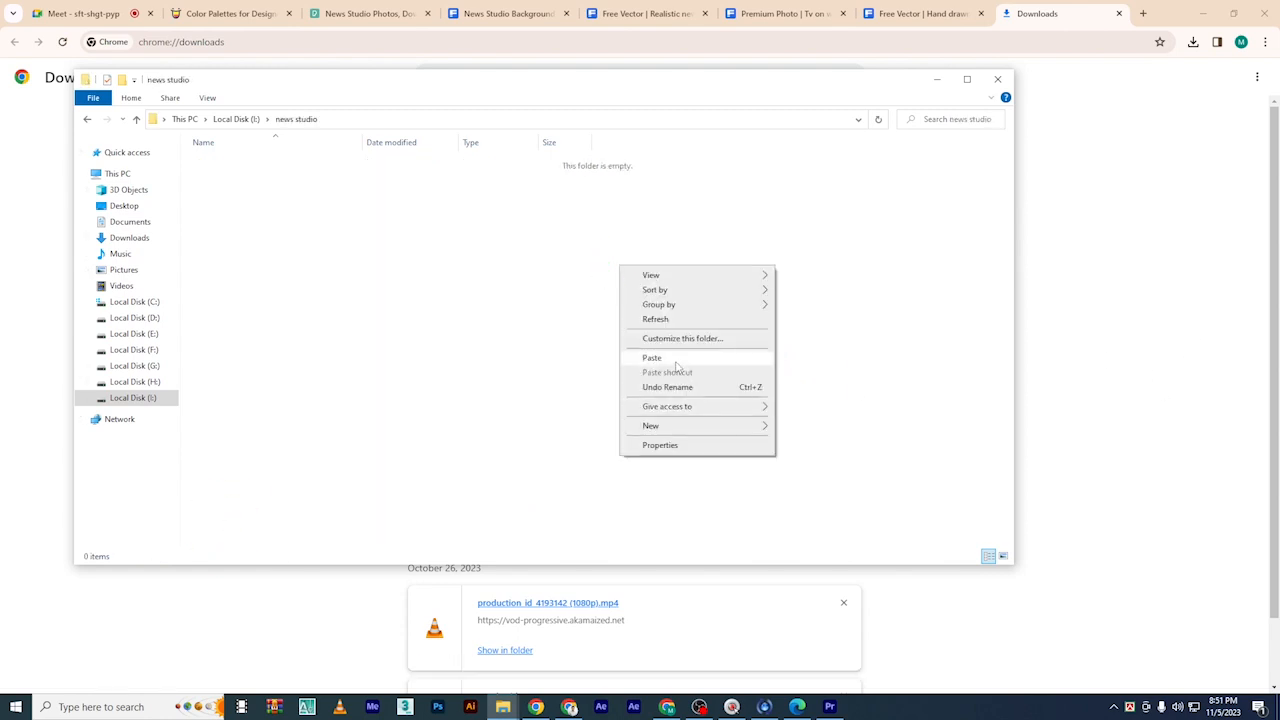
left_click(670, 357)
Extract both background archives directly into the "news studio" folder, replacing all duplicate files
right_click(284, 171)
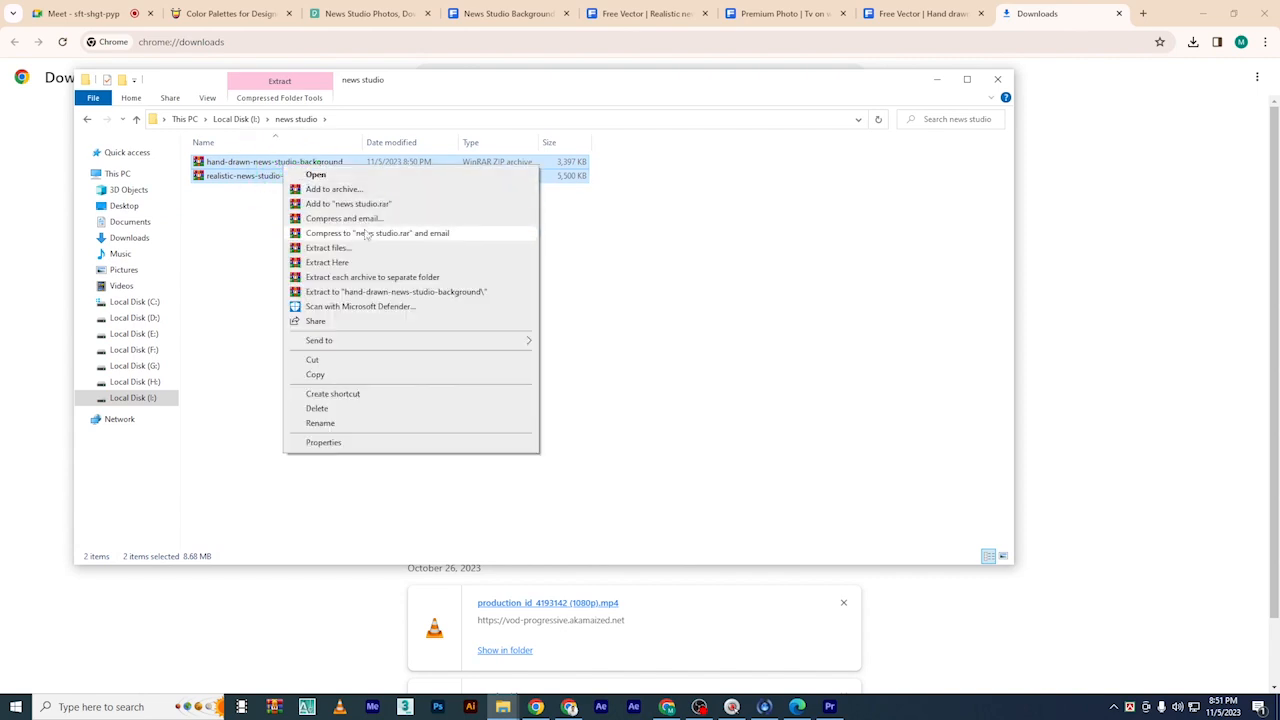
left_click(329, 262)
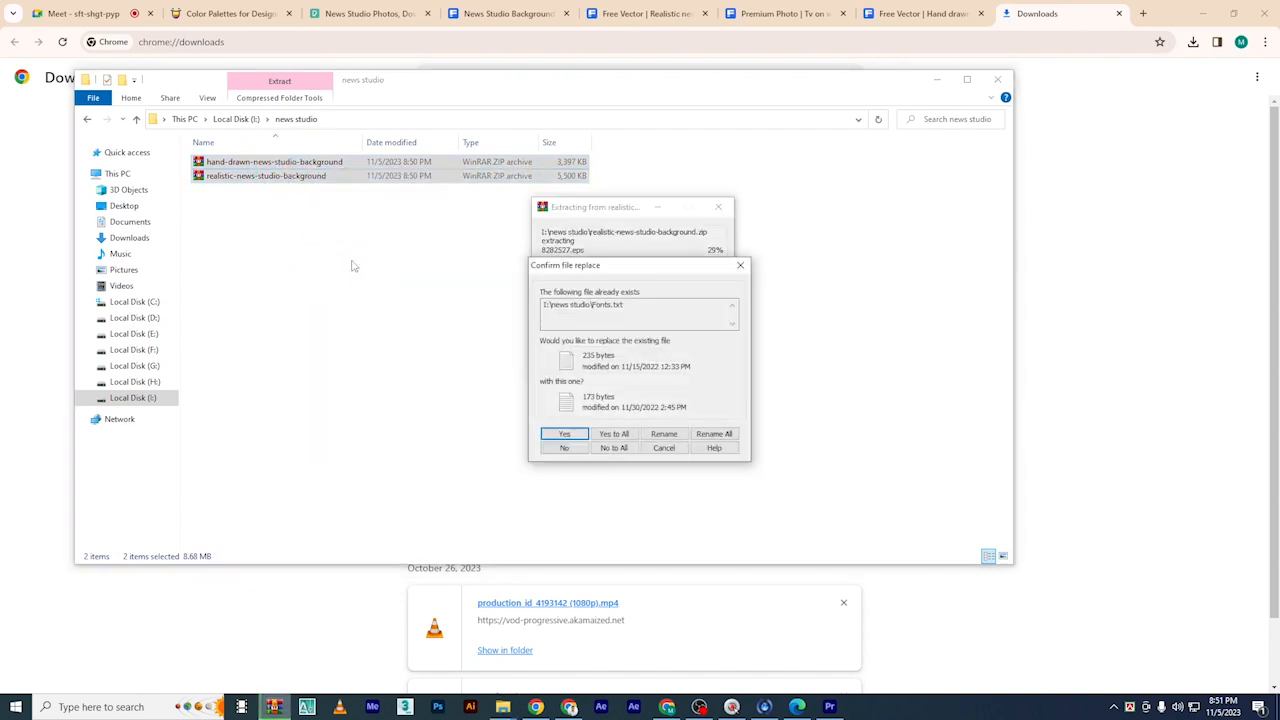
left_click(614, 433)
left_click(277, 423)
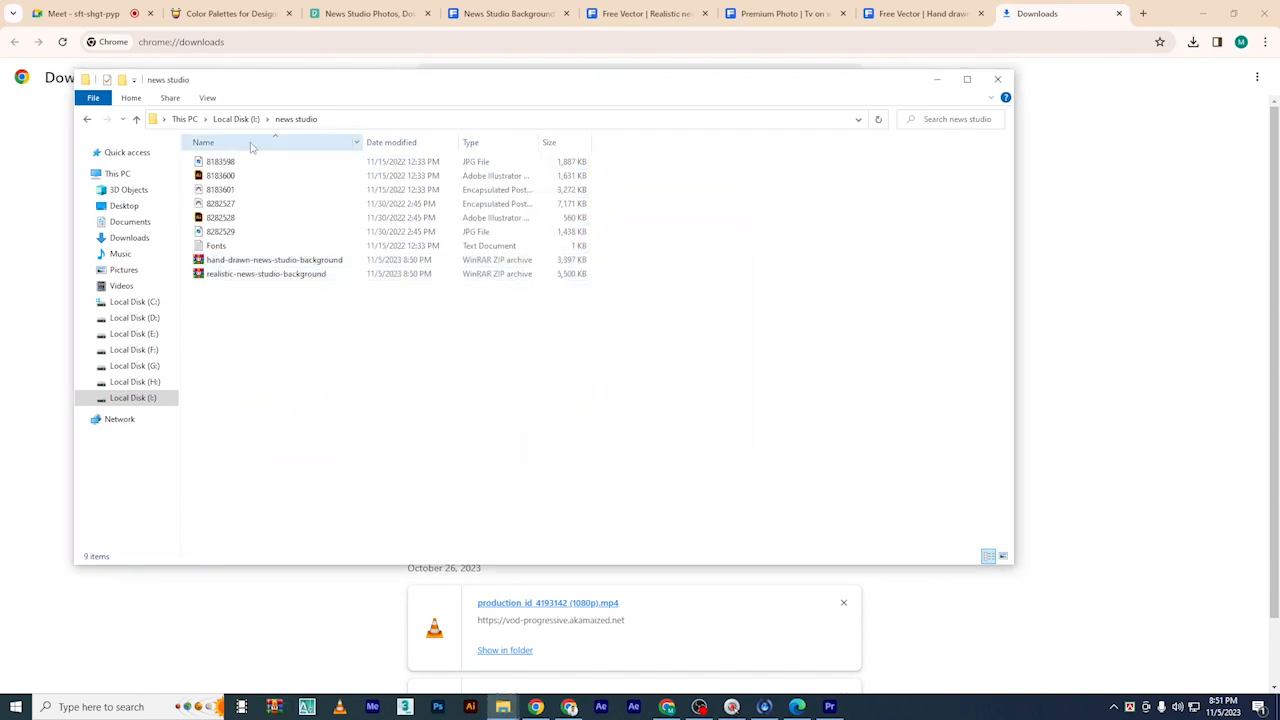
Preview the 8183598 JPG and import it into the open Premiere Pro project
double_click(252, 162)
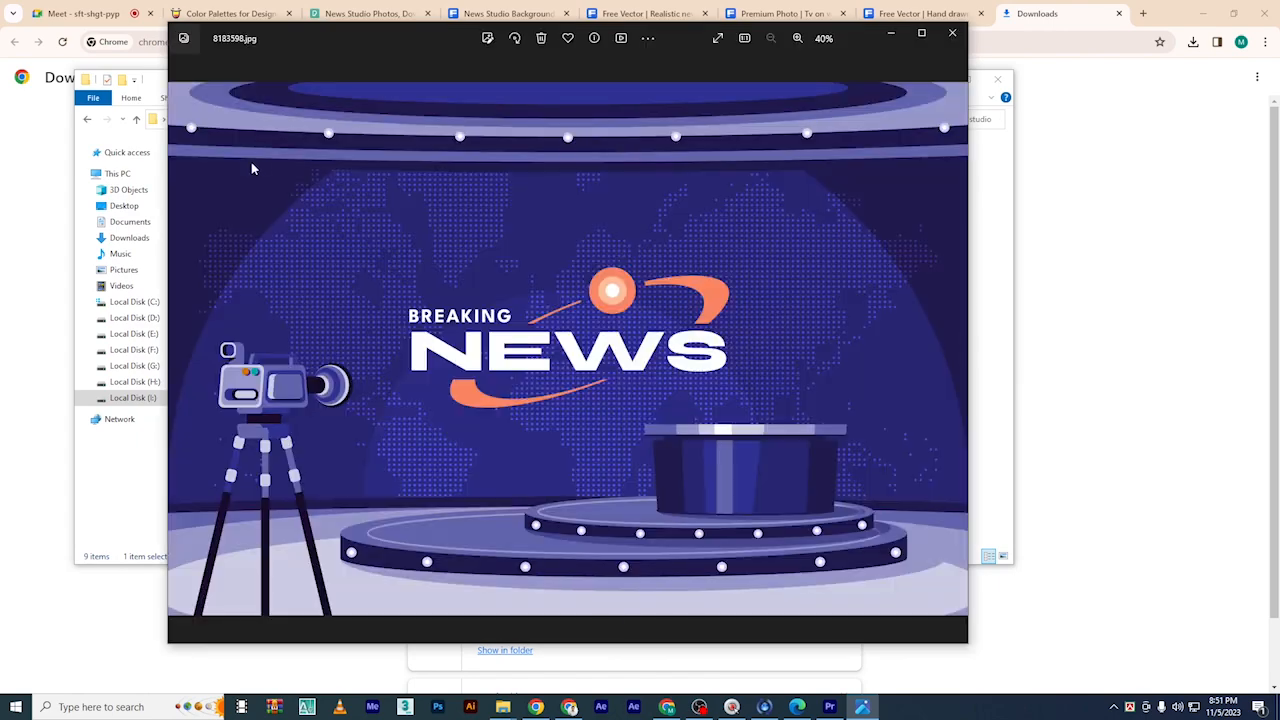
left_click(953, 38)
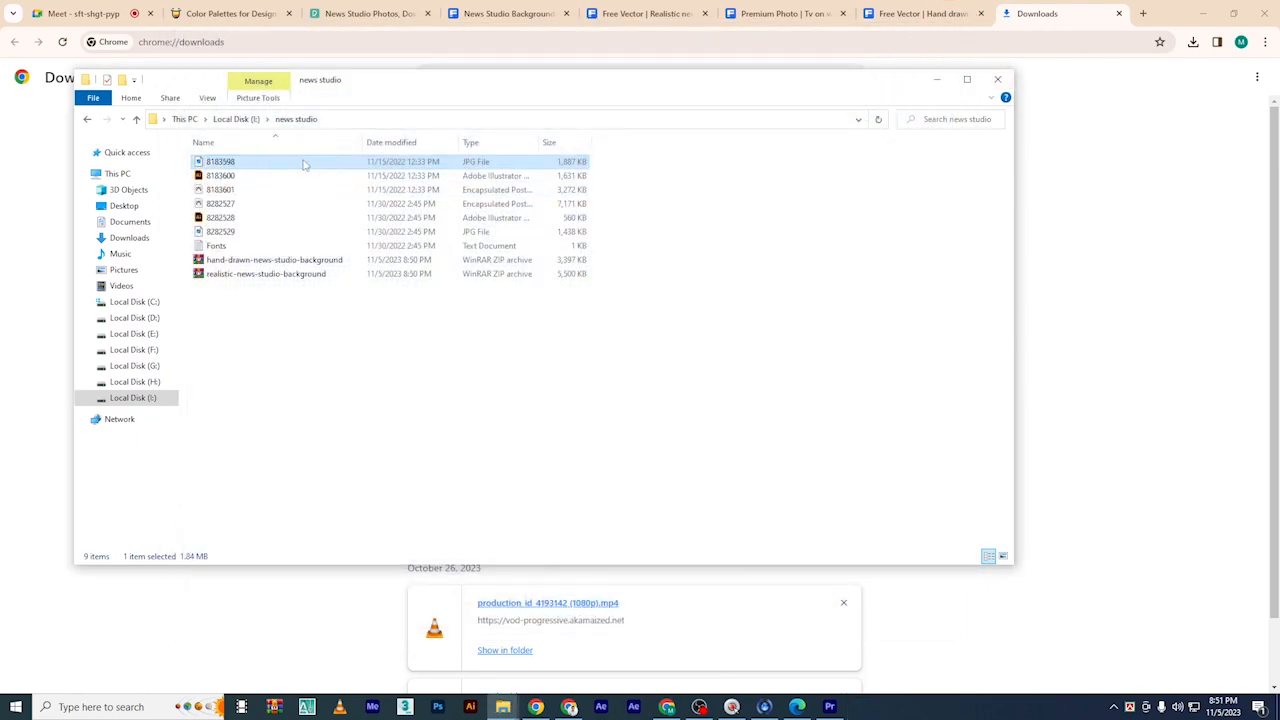
left_click_drag(255, 167, 213, 592)
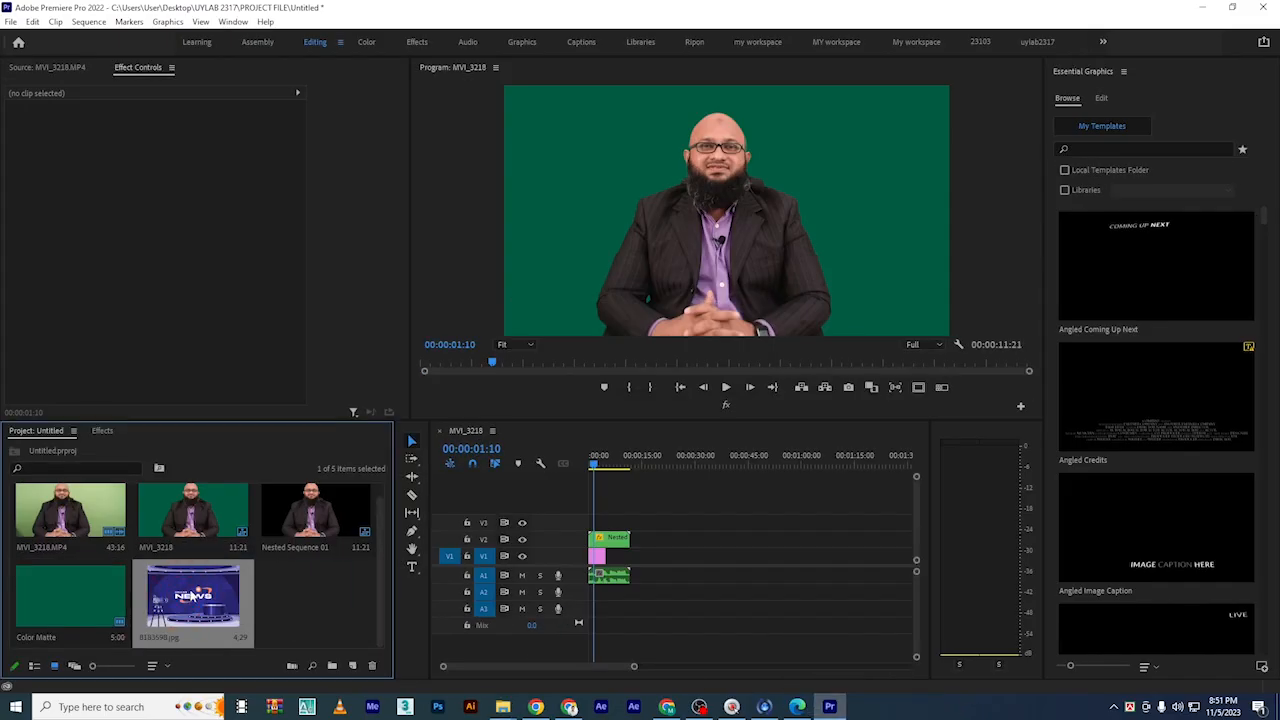
Place 8183598.jpg on V1 beneath the presenter in place of the color matte, matching the presenter clip's length, and scale it to 67
left_click_drag(598, 556, 832, 556)
left_click(214, 598)
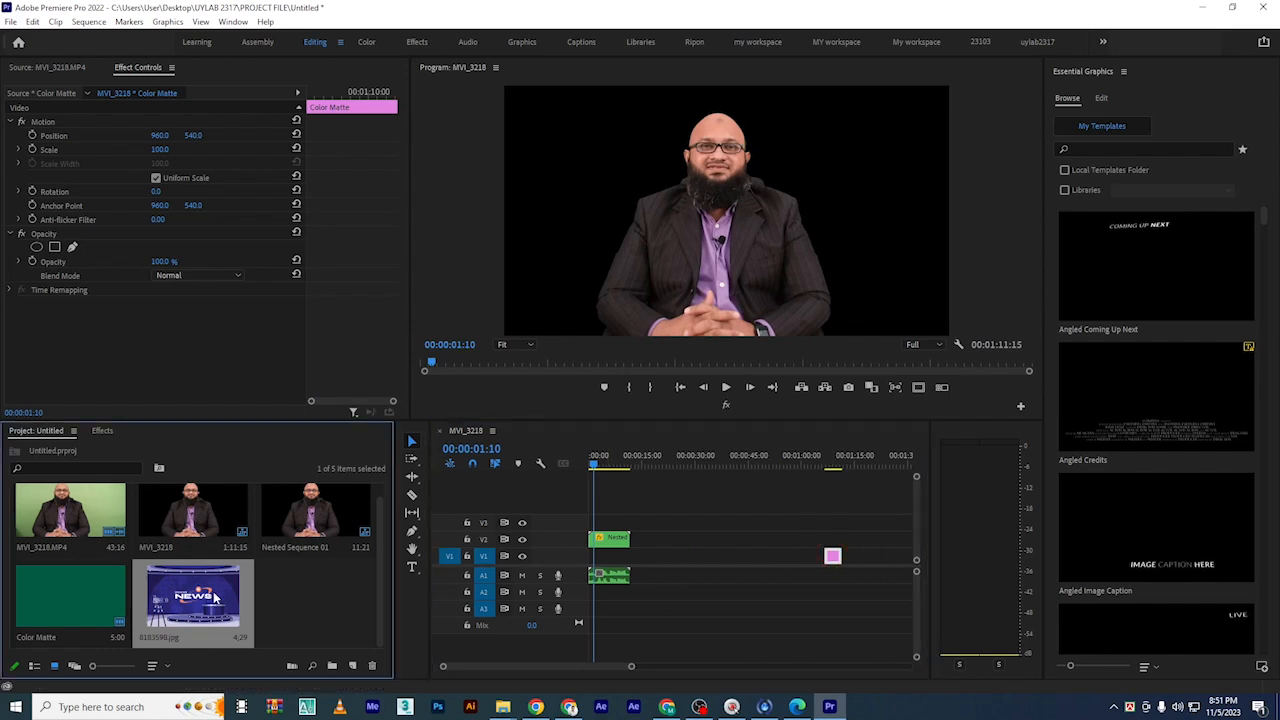
left_click_drag(214, 598, 665, 556)
left_click_drag(583, 565, 592, 557)
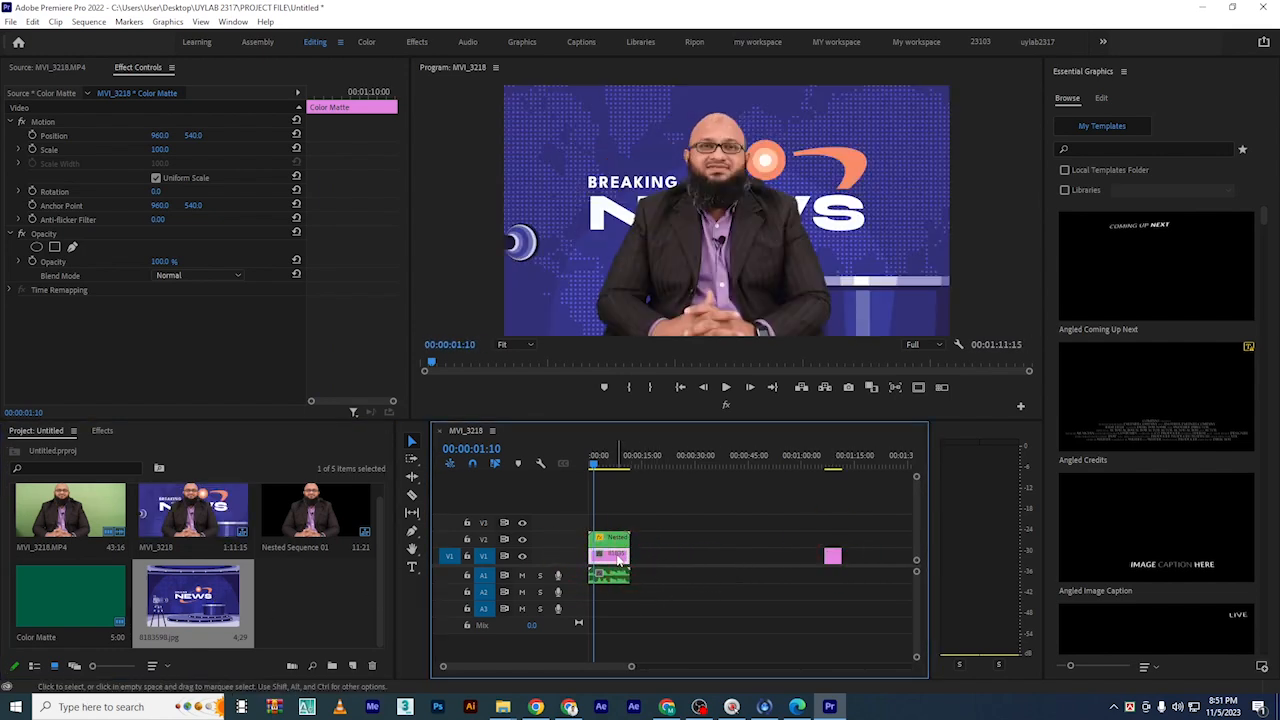
left_click(619, 561)
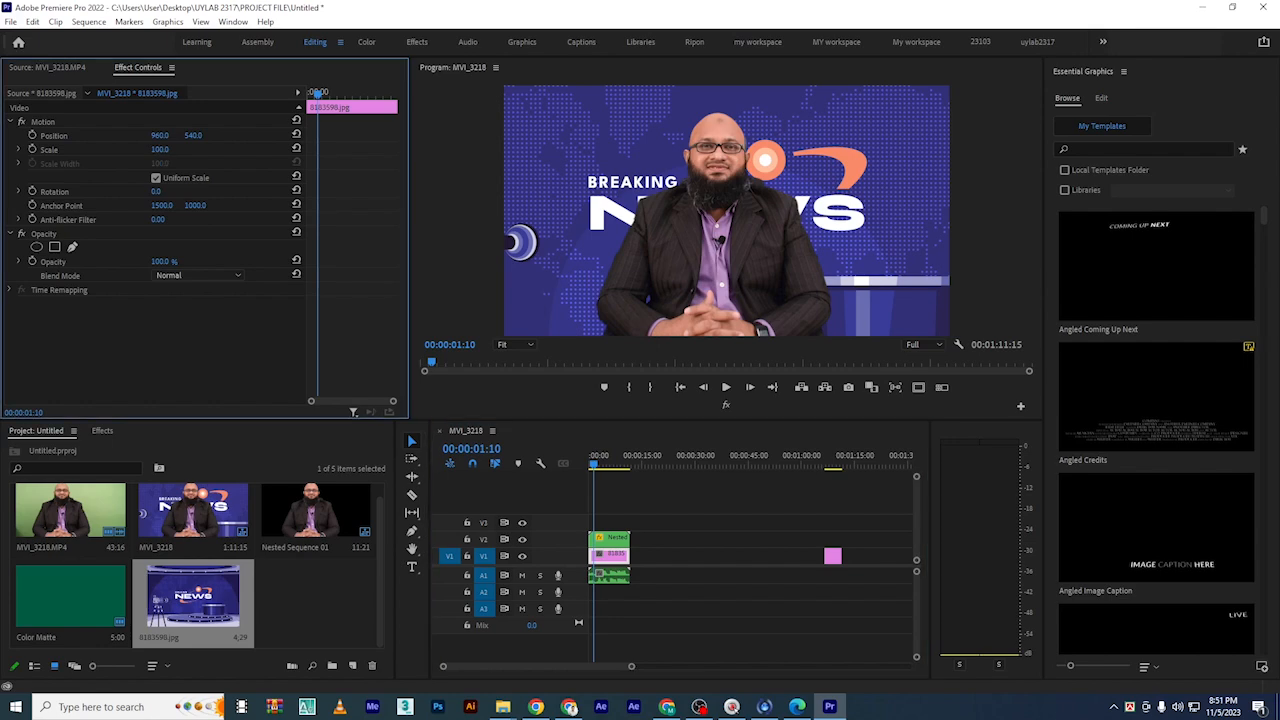
left_click_drag(163, 152, 137, 149)
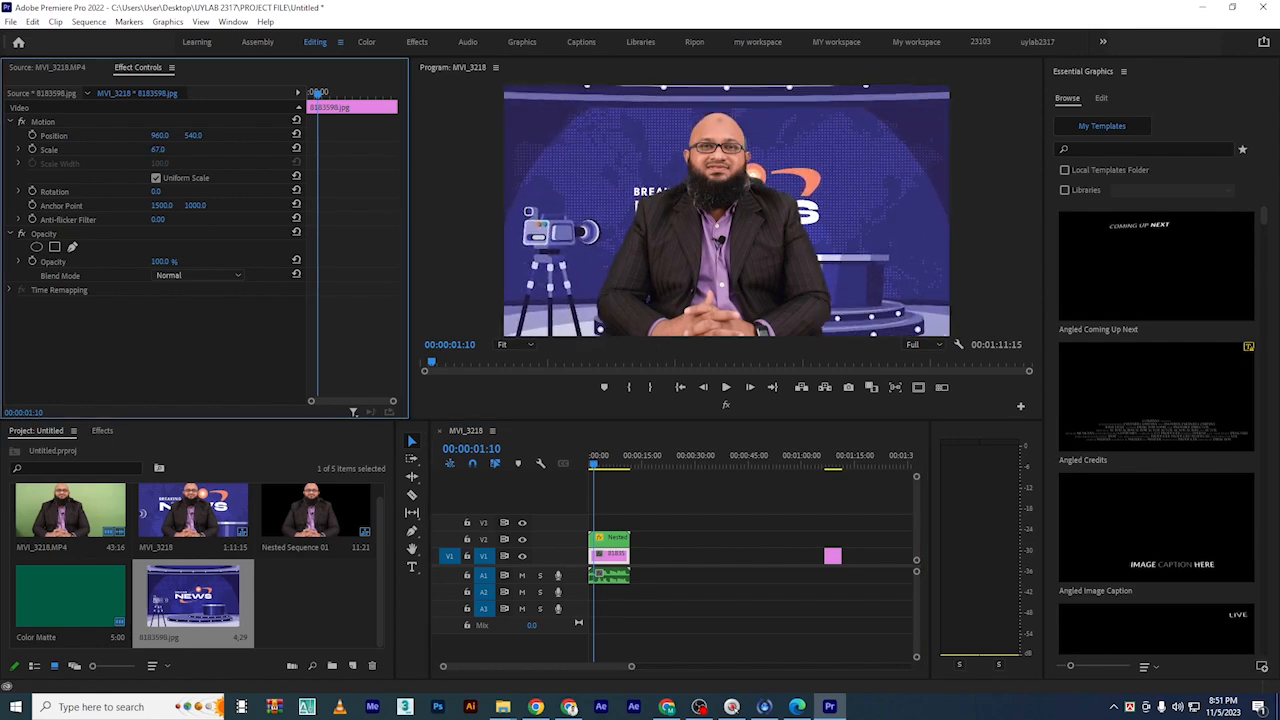
Scale the presenter's nested clip on V2 to 34 and position it at 1441, 548 behind the studio desk
left_click(608, 539)
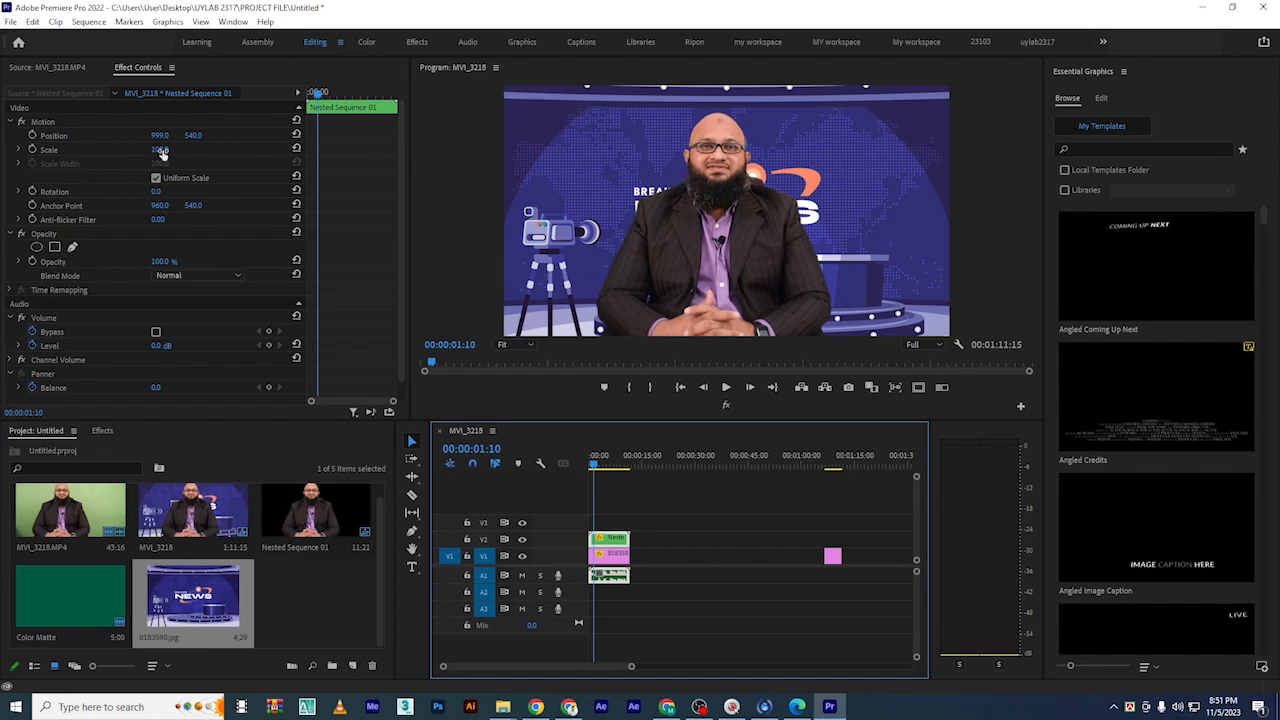
mouse_move(162, 153)
left_mouse_down()
mouse_move(124, 149)
mouse_move(198, 136)
mouse_move(157, 141)
left_mouse_up()
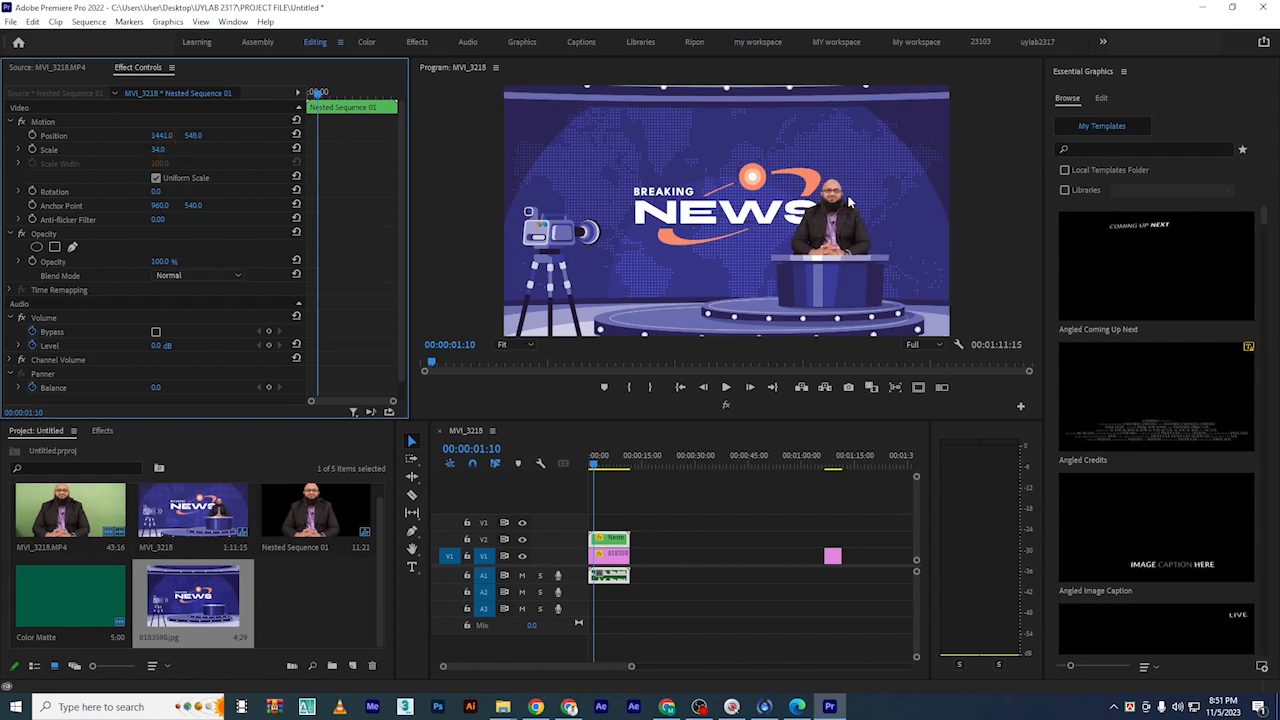
Play the sequence from its start to check the presenter against the news studio background
left_click(516, 466)
key("Home")
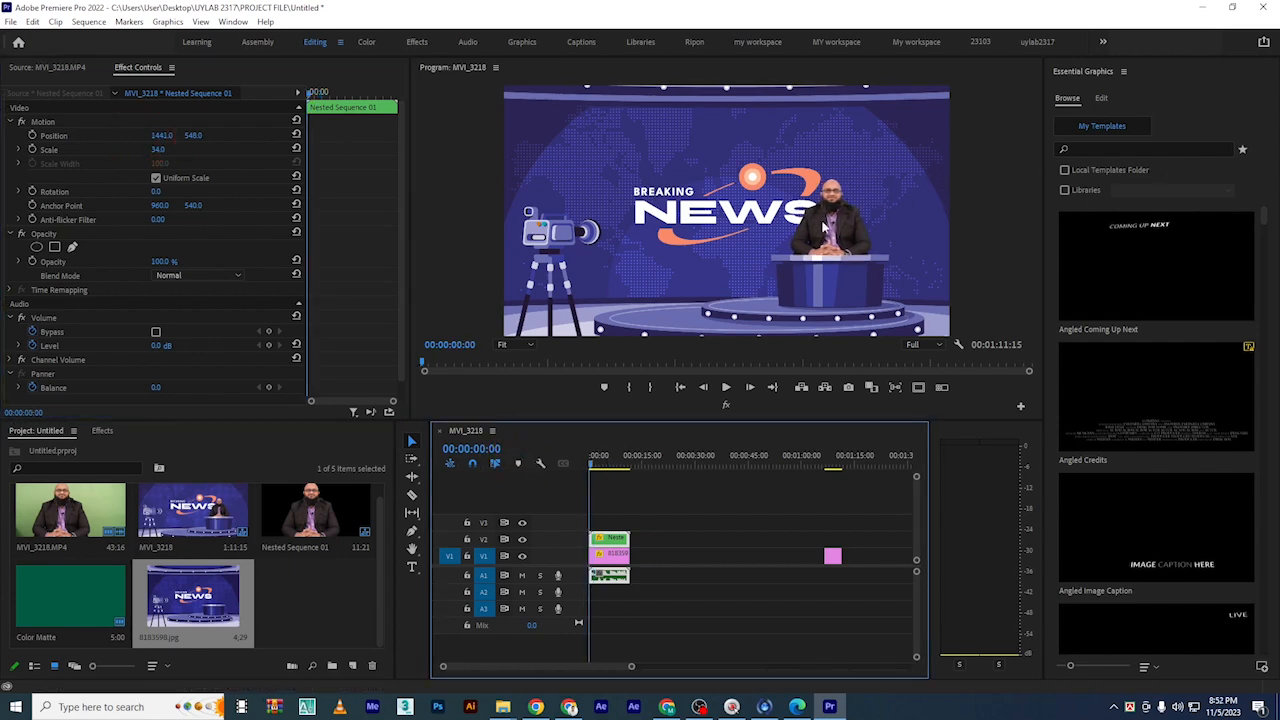
key("space")
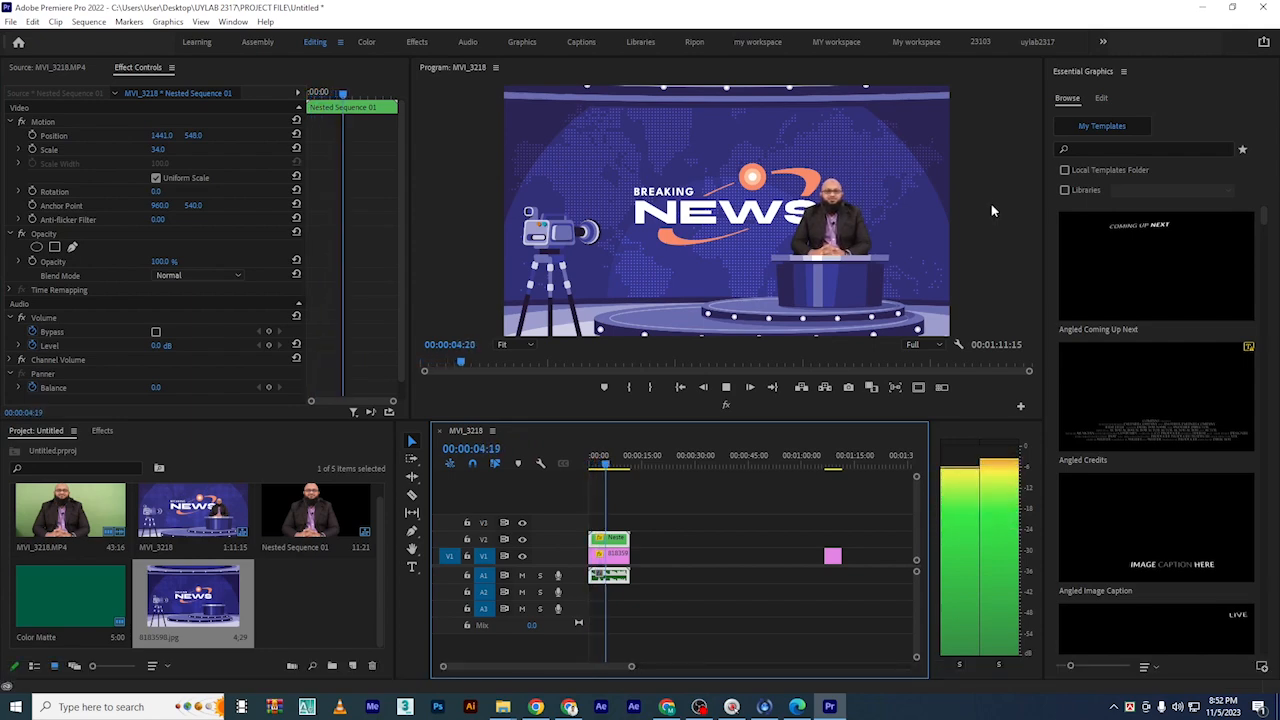
key("space")
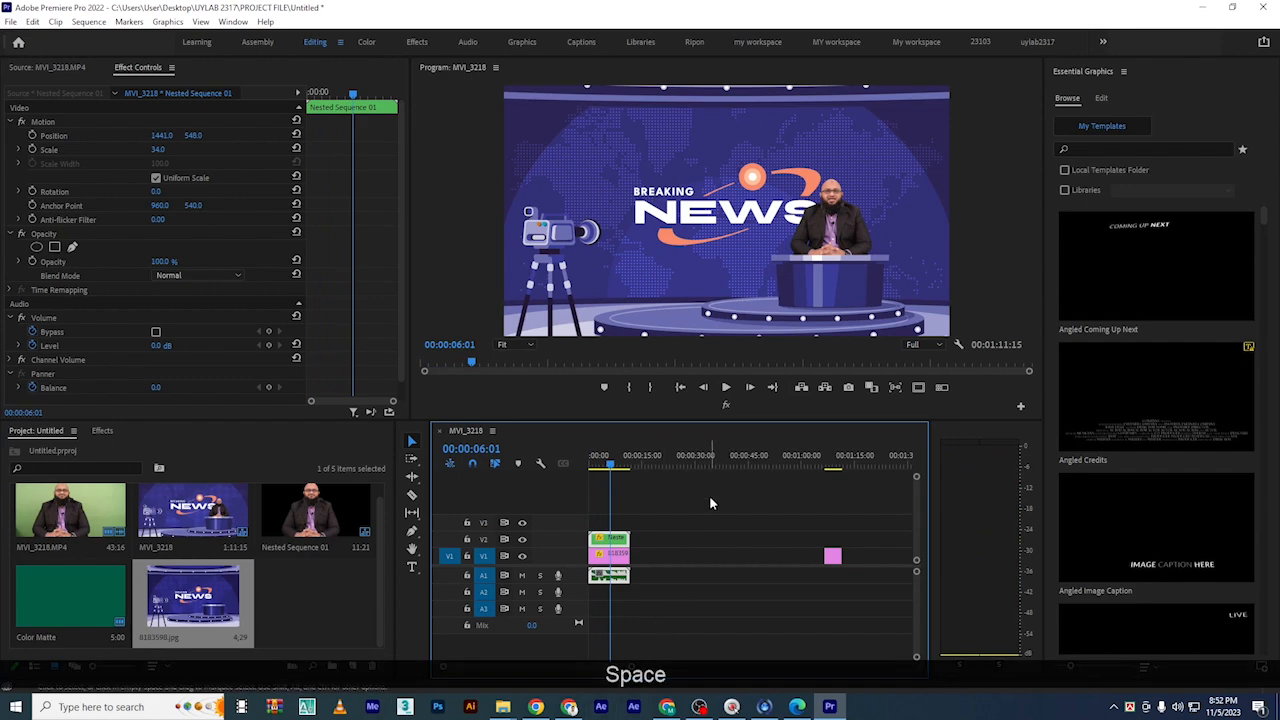
Nest the presenter and background clips together, keeping the suggested sequence name
left_click_drag(684, 474, 600, 549)
right_click(605, 552)
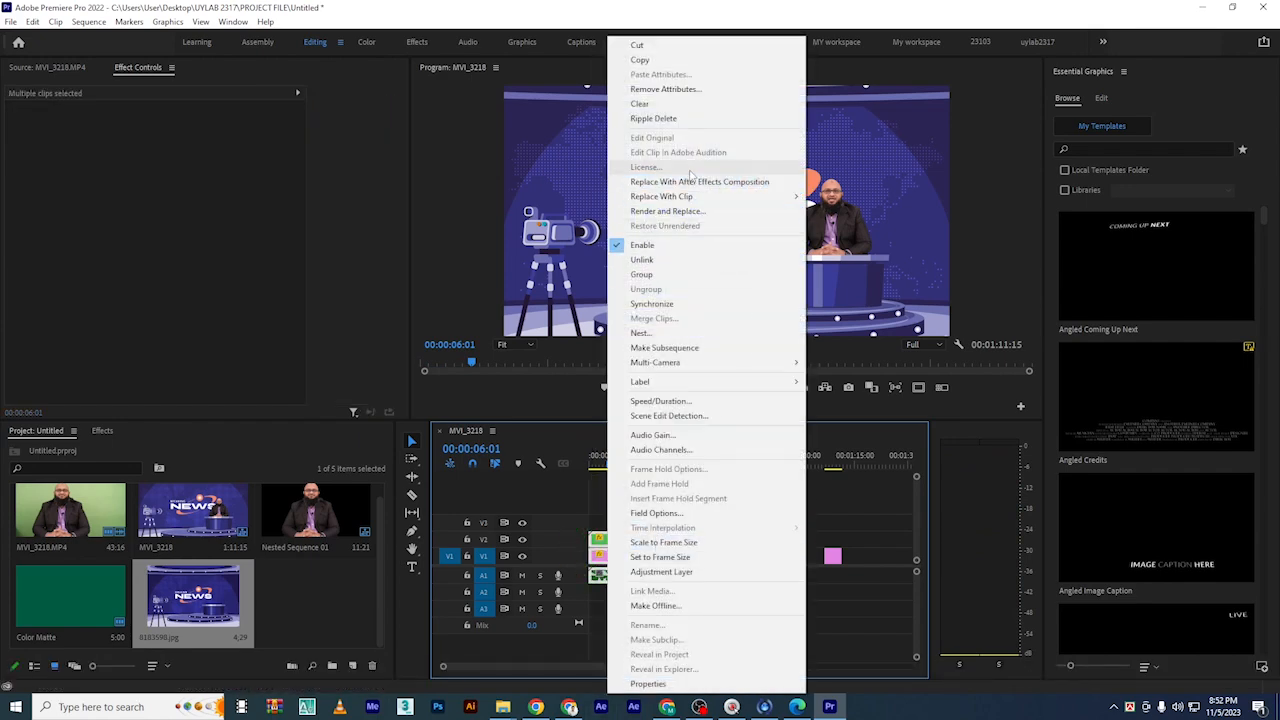
left_click(673, 335)
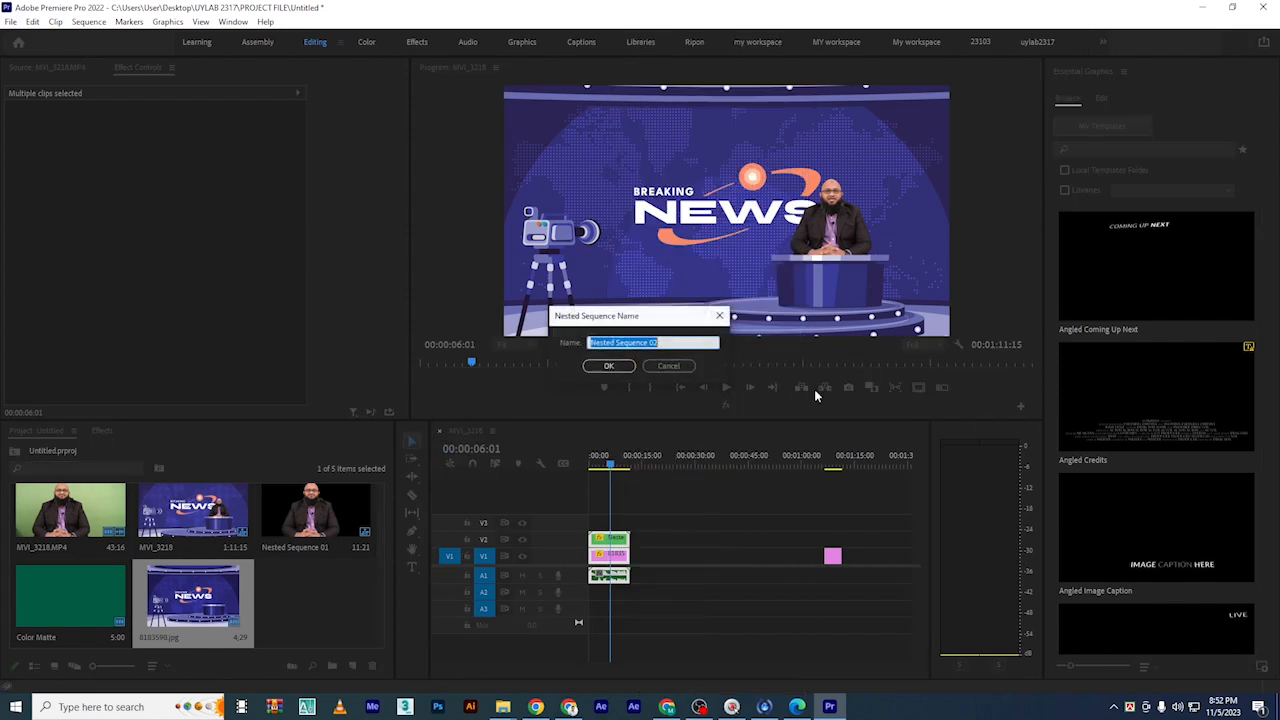
left_click(610, 366)
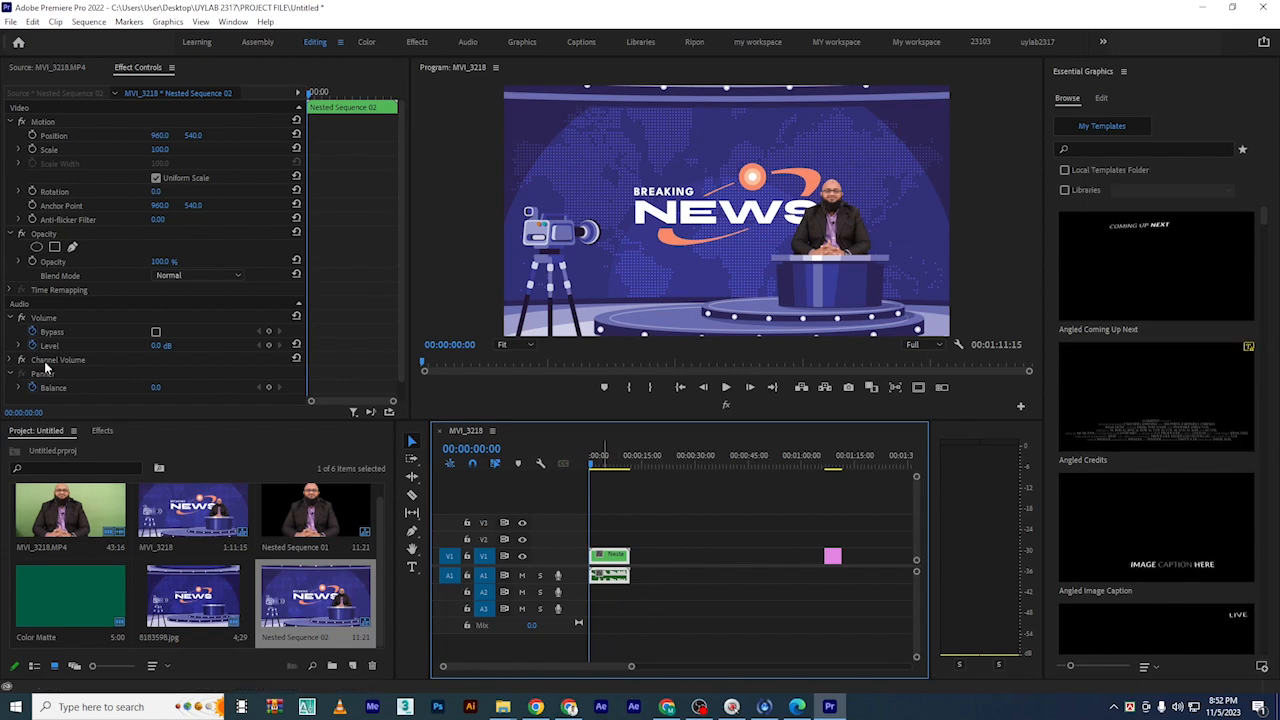
Turn on Position and Scale keyframing for the new nested clip at 00:00:00:00, with values 960, 540 and 100
left_click(11, 121)
left_click(8, 121)
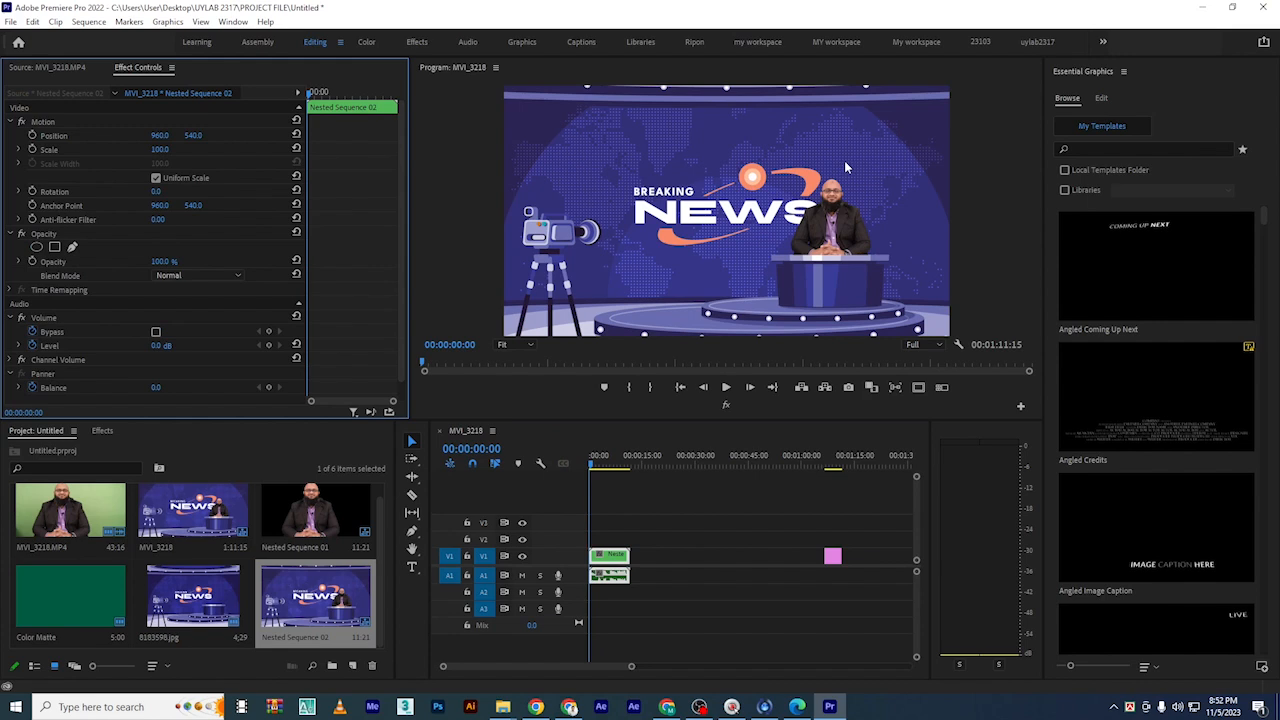
left_click(595, 465)
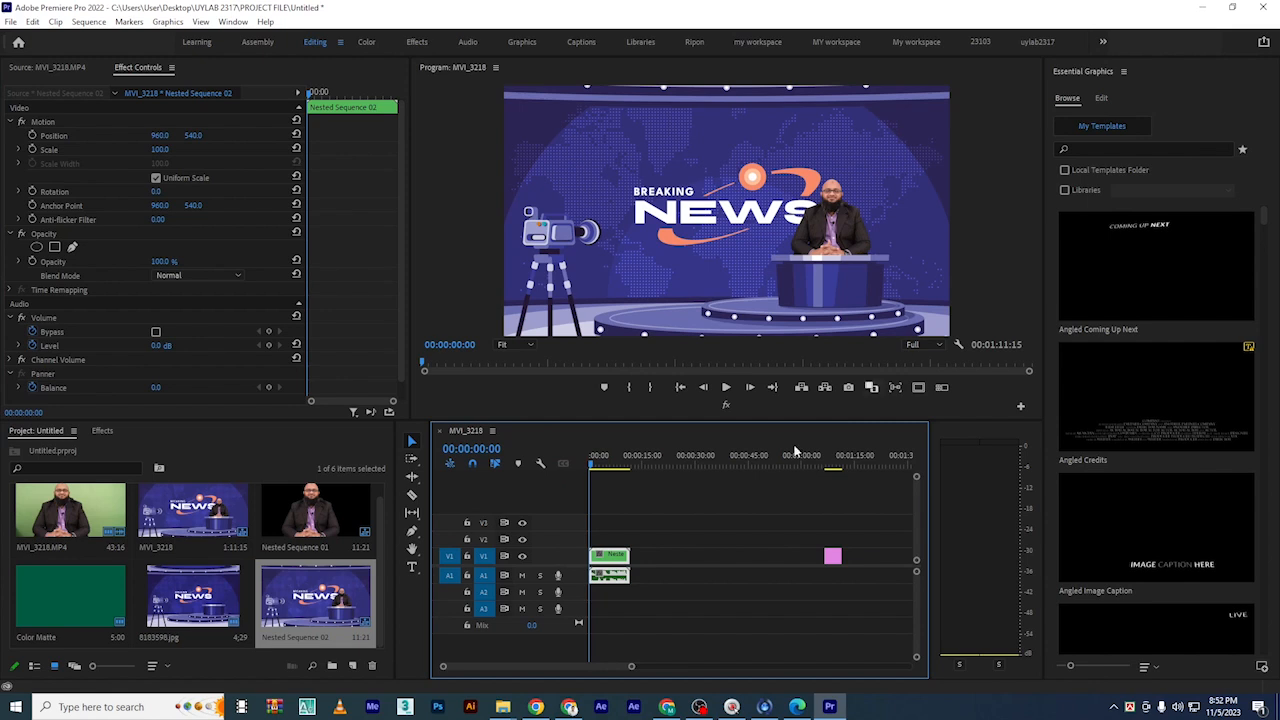
left_click(33, 135)
left_click(34, 149)
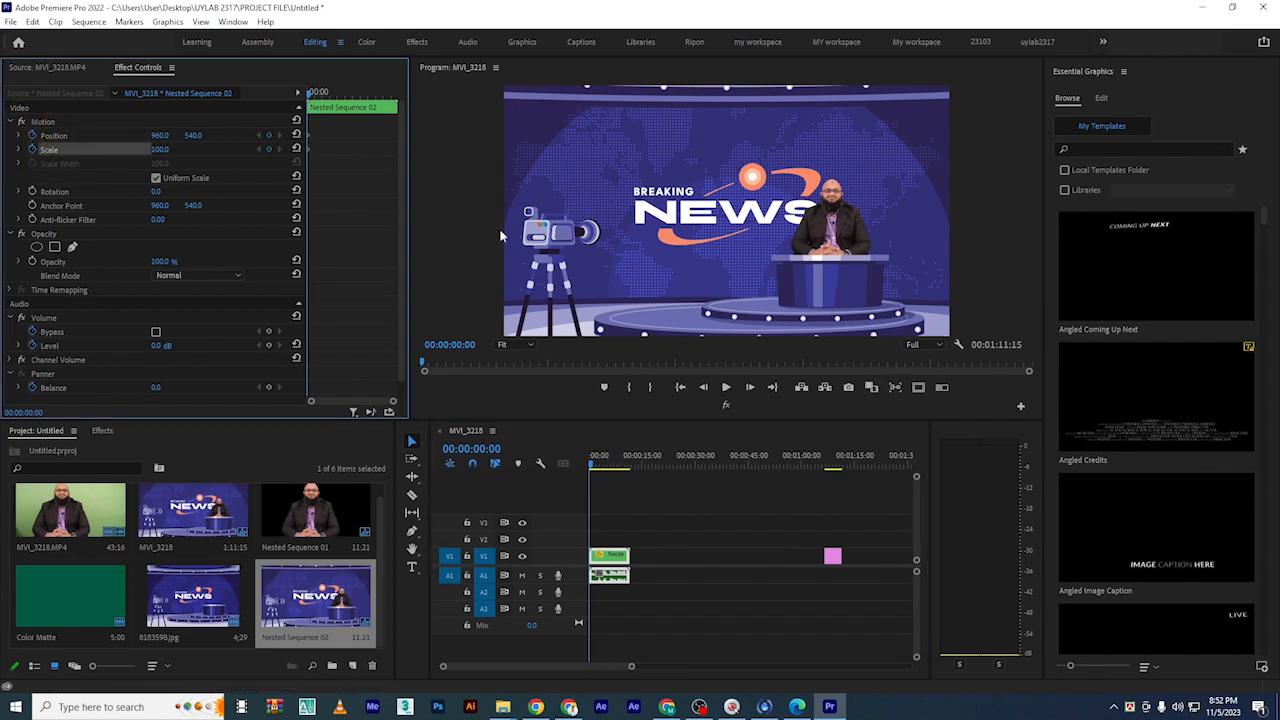
Unlink the audio from the video of the nested presenter and background clip on V1
left_click(630, 668)
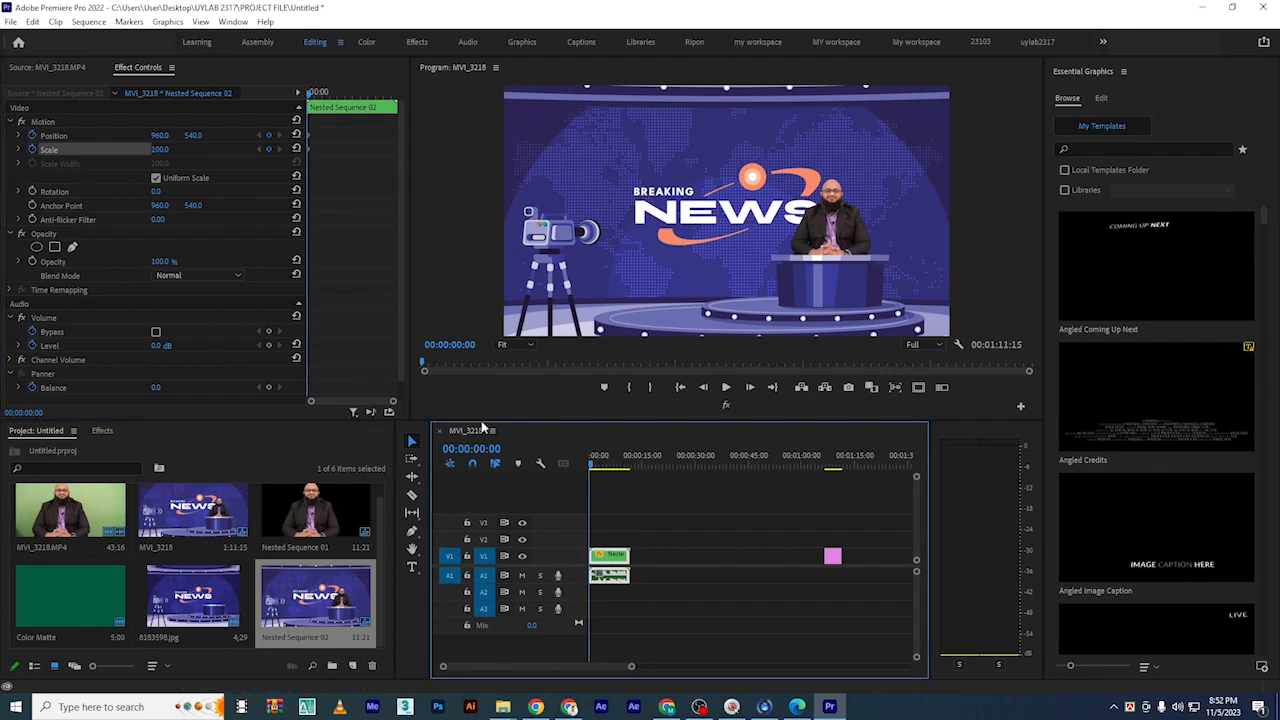
right_click(616, 558)
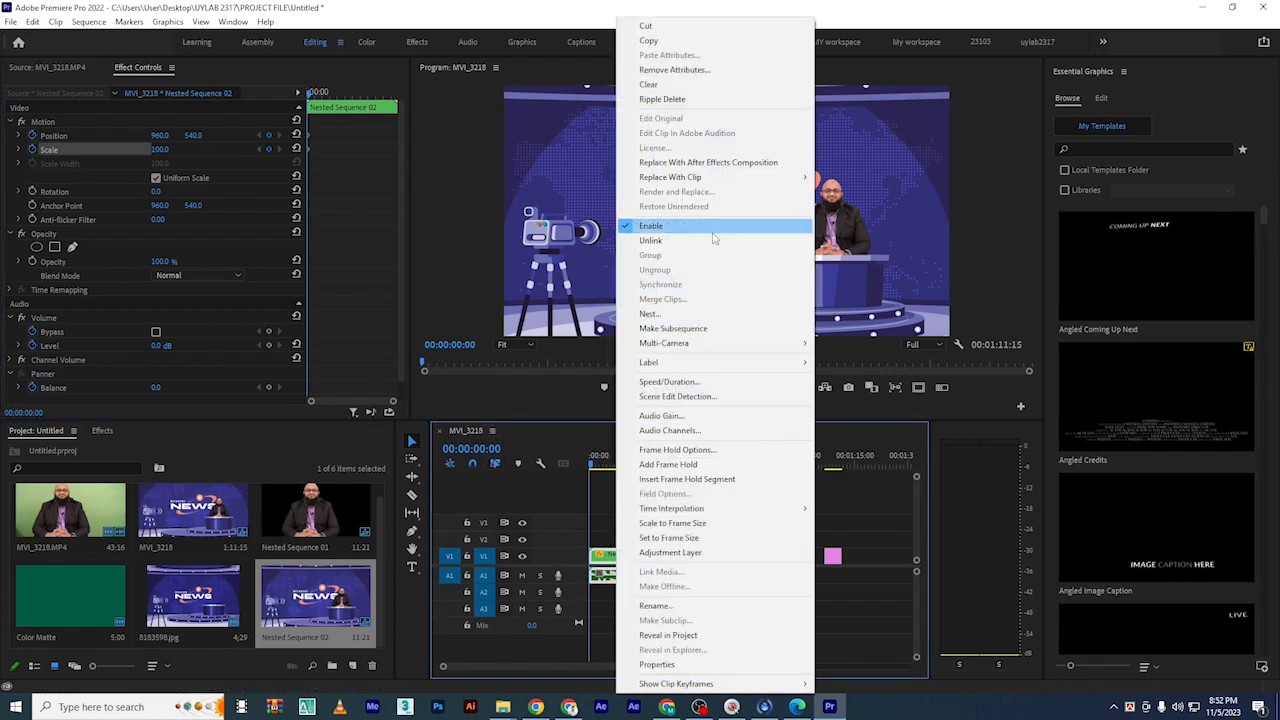
left_click(710, 242)
Trim the start of the unlinked audio on A1 to about 00:00:01:20, playing the sequence to check the cut
left_click_drag(632, 667, 606, 667)
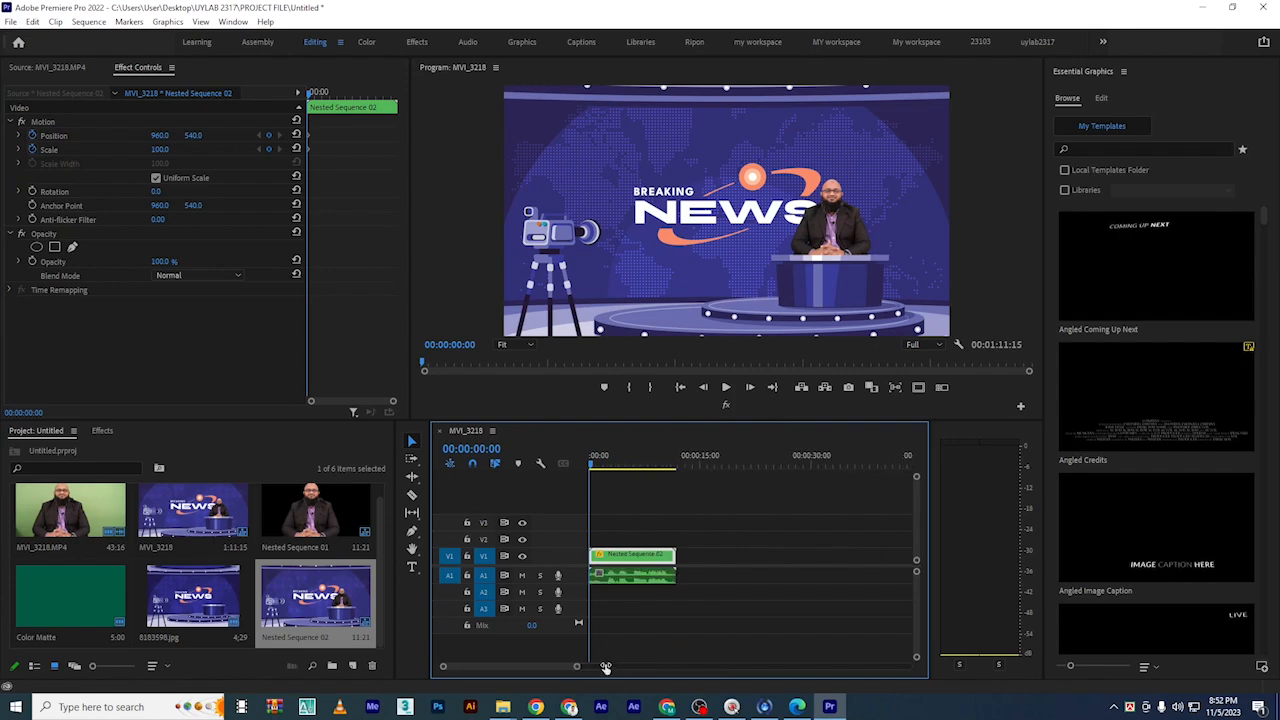
left_click_drag(591, 578, 603, 594)
key("space")
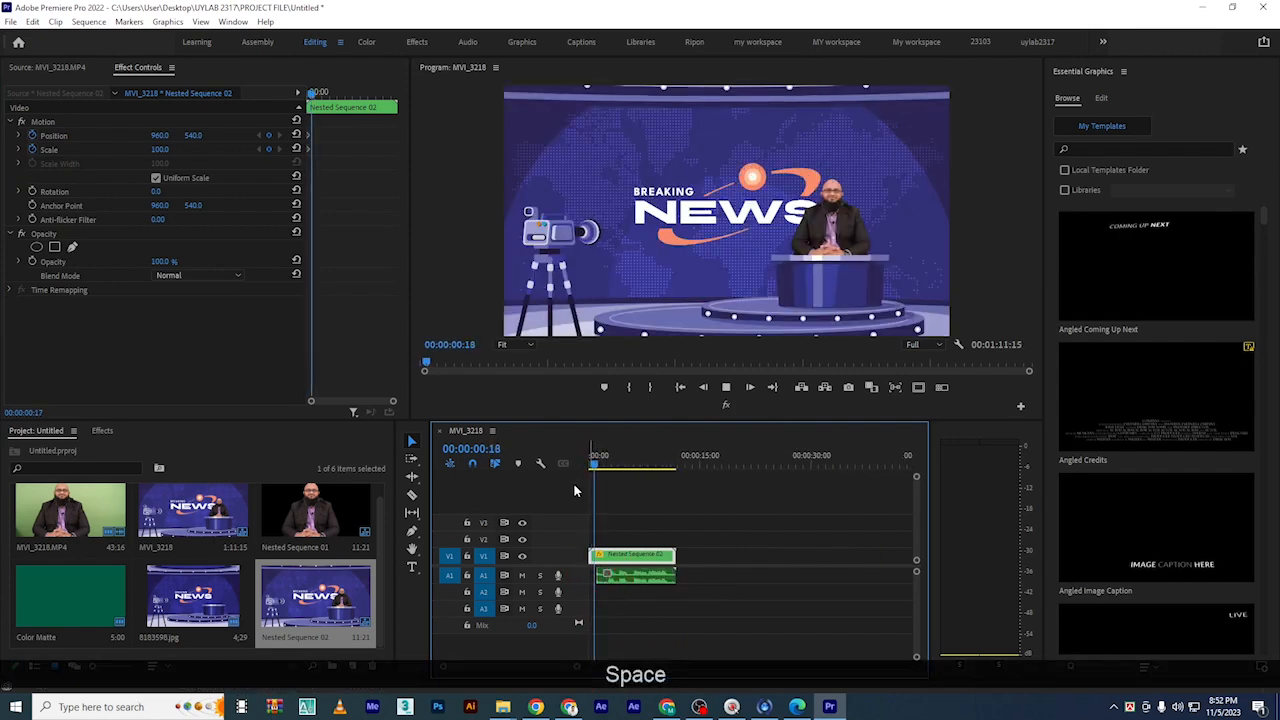
key("space")
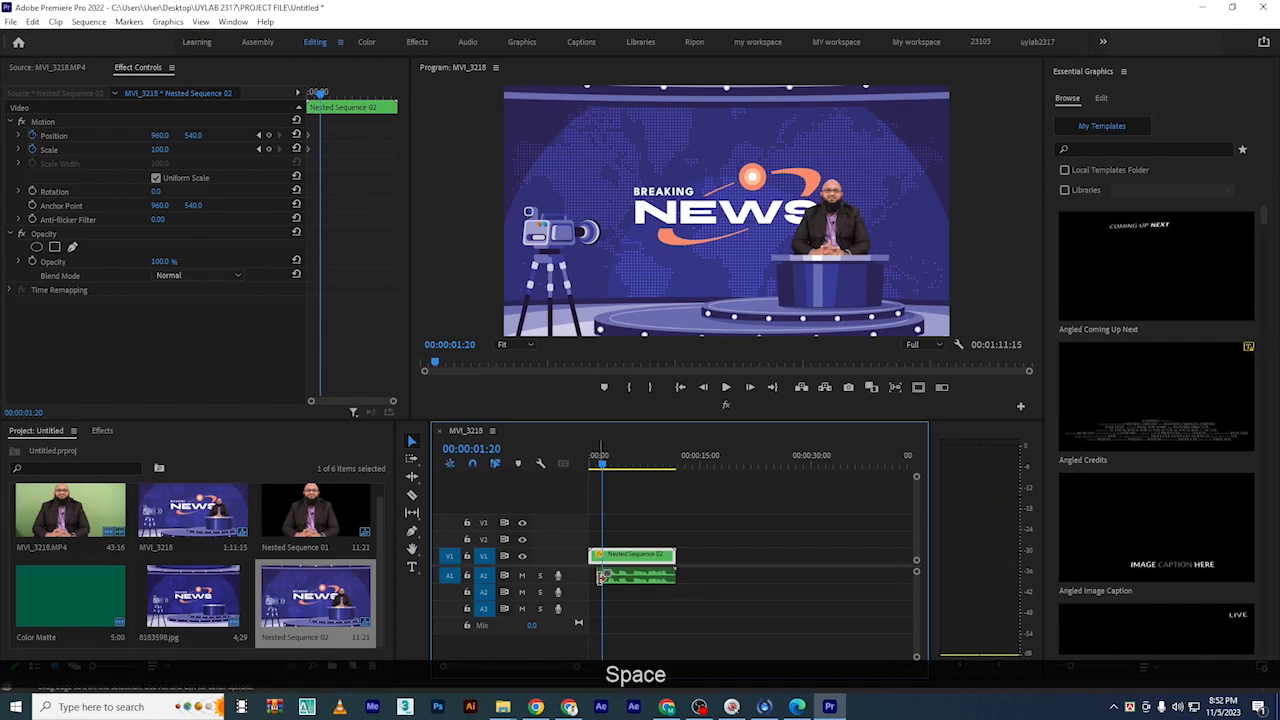
left_click_drag(600, 578, 606, 578)
key("space")
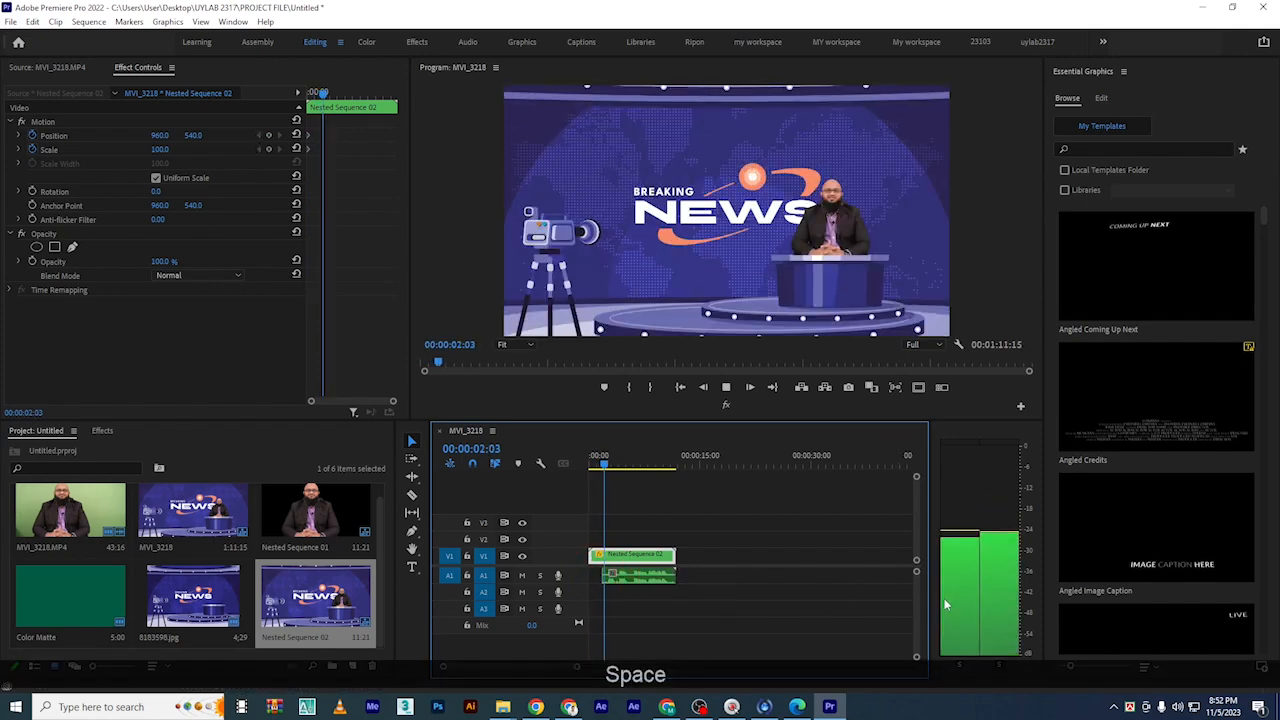
key("space")
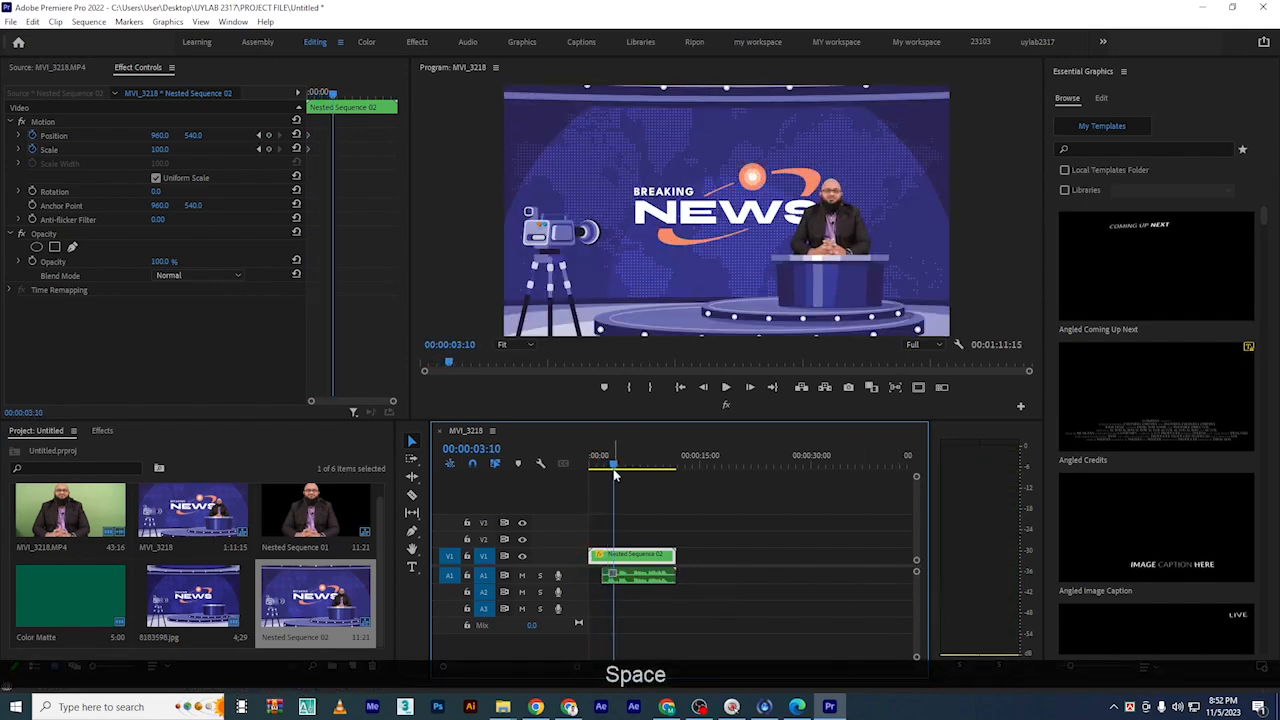
Add keyframes at 00:00:01:18 on the nested clip with Scale 184 and Position 228, 467, zooming in on the presenter
left_click_drag(622, 458, 458, 471)
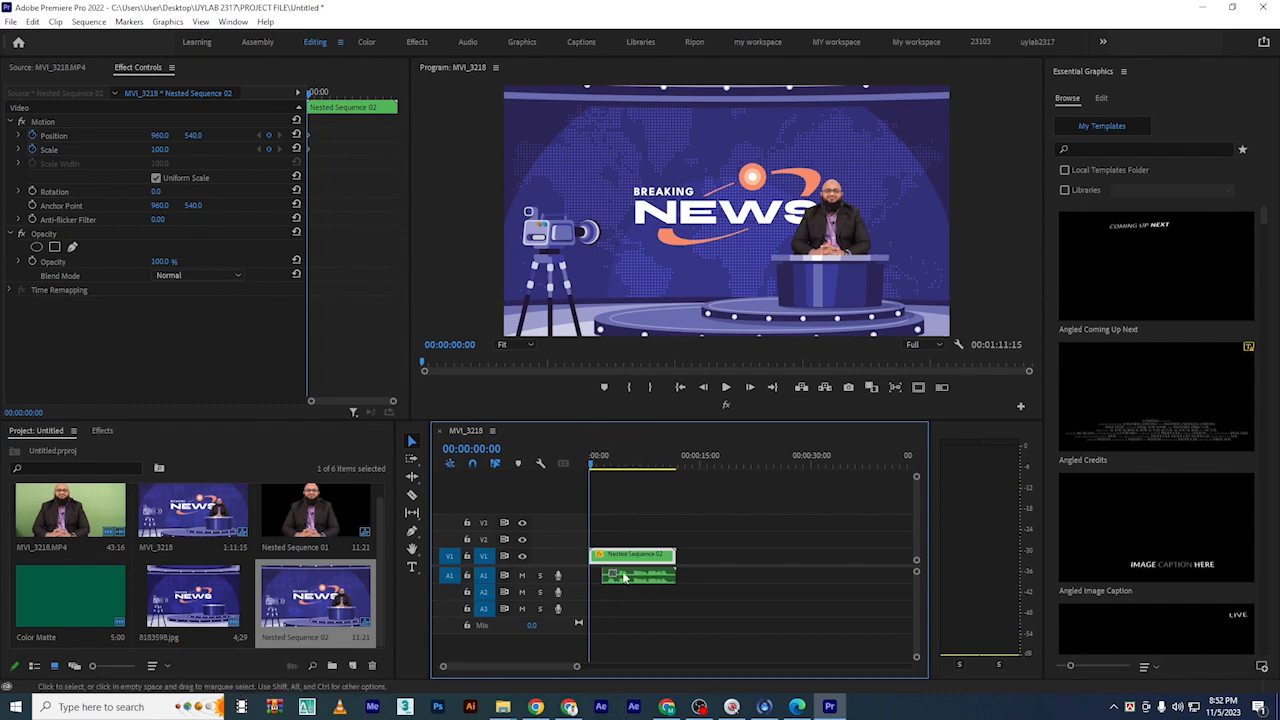
left_click(595, 466)
left_click_drag(595, 466, 601, 466)
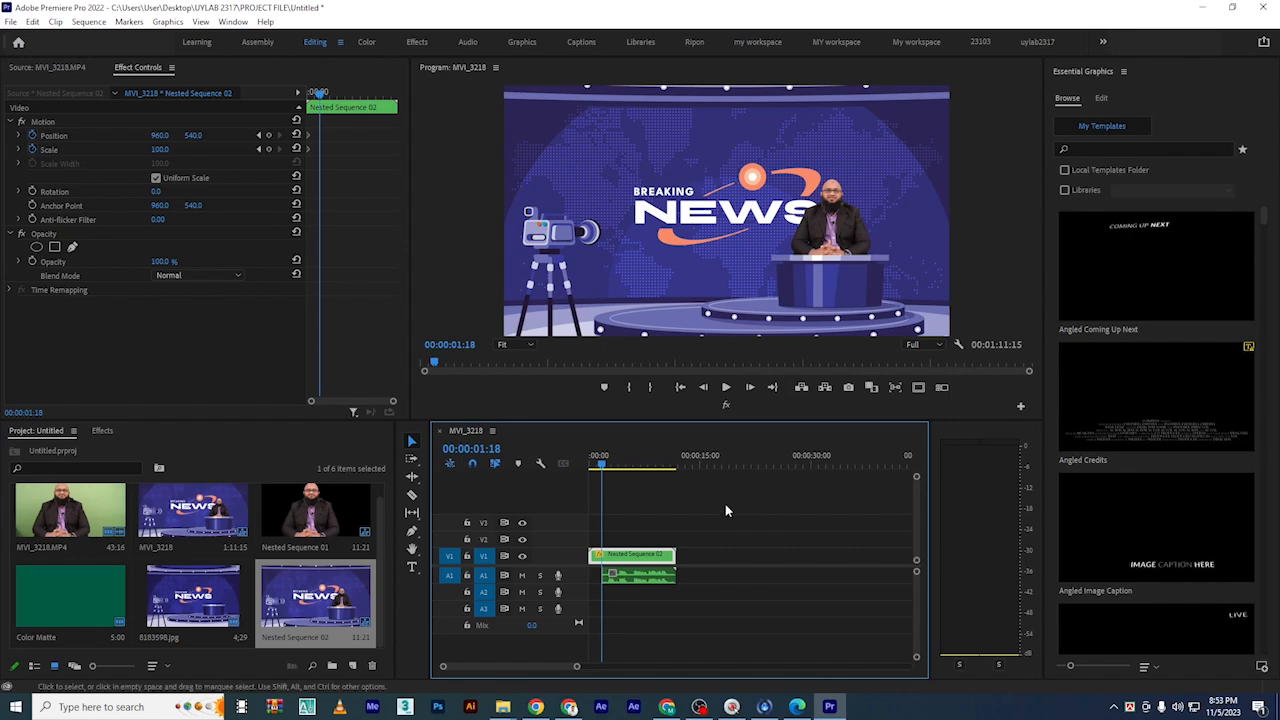
left_click_drag(165, 150, 40, 135)
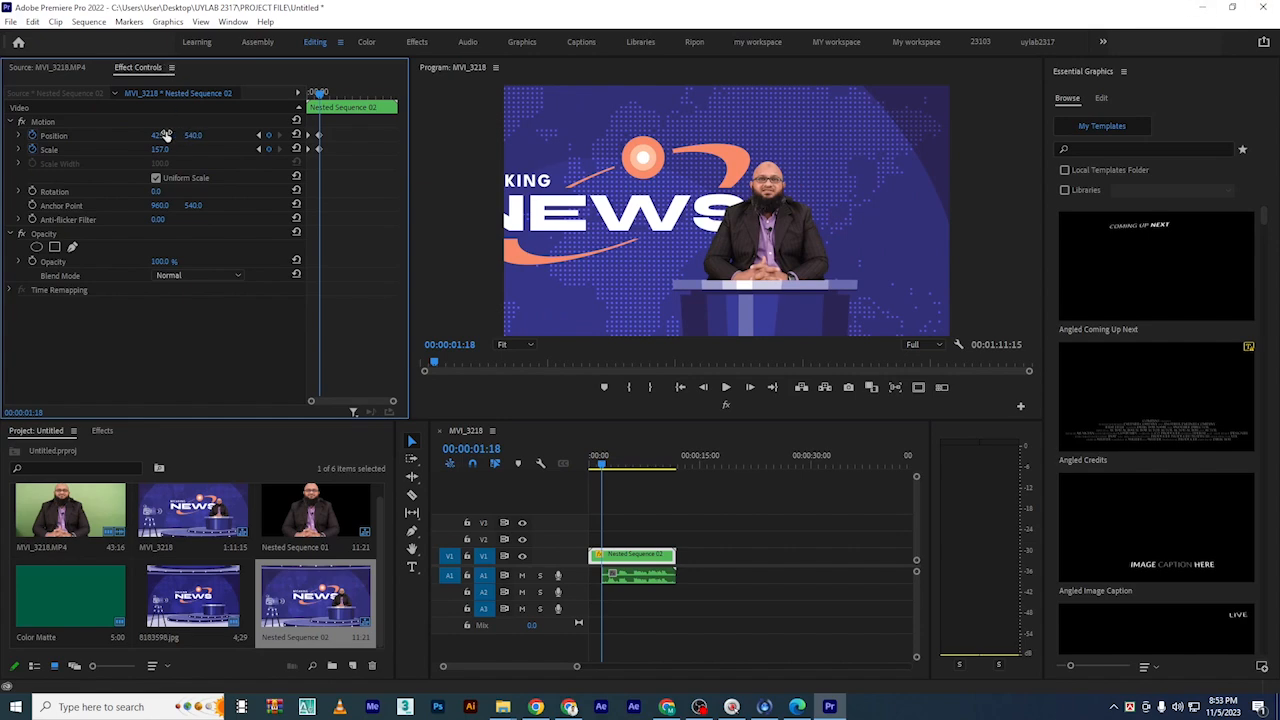
left_click_drag(165, 135, 120, 135)
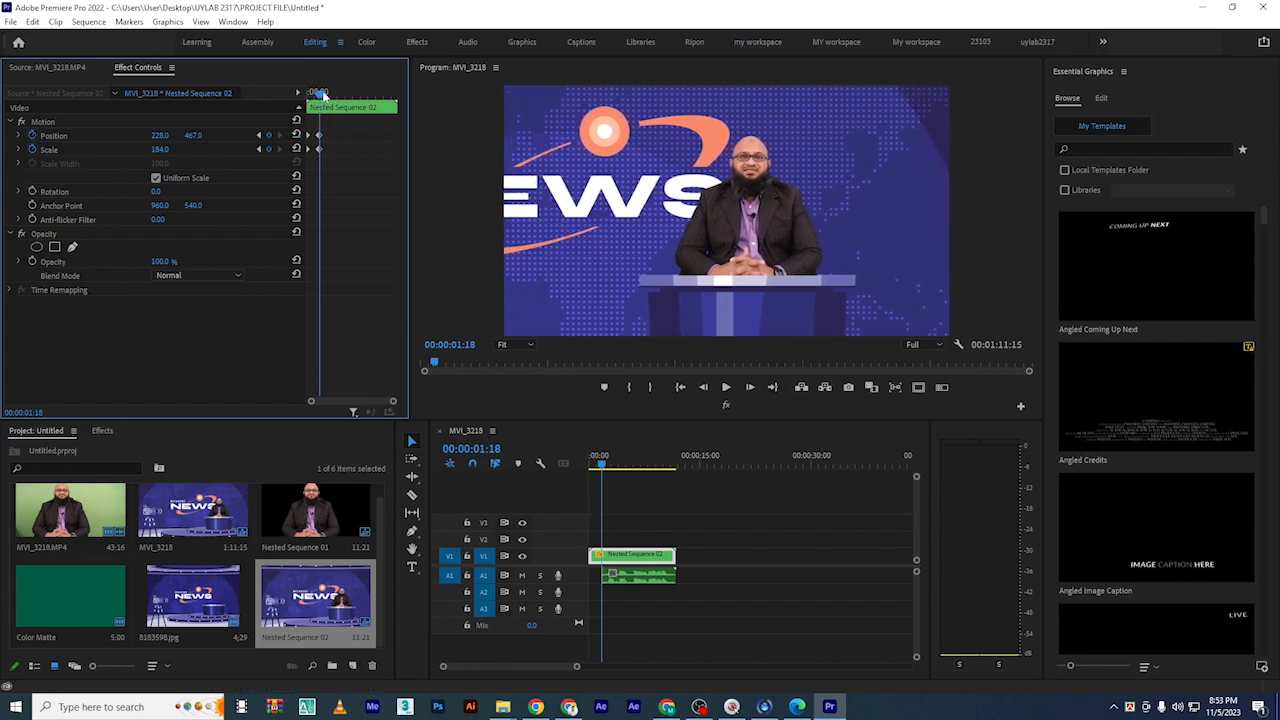
Play the zoom animation from the start of the sequence to judge its speed
left_click_drag(320, 93, 286, 94)
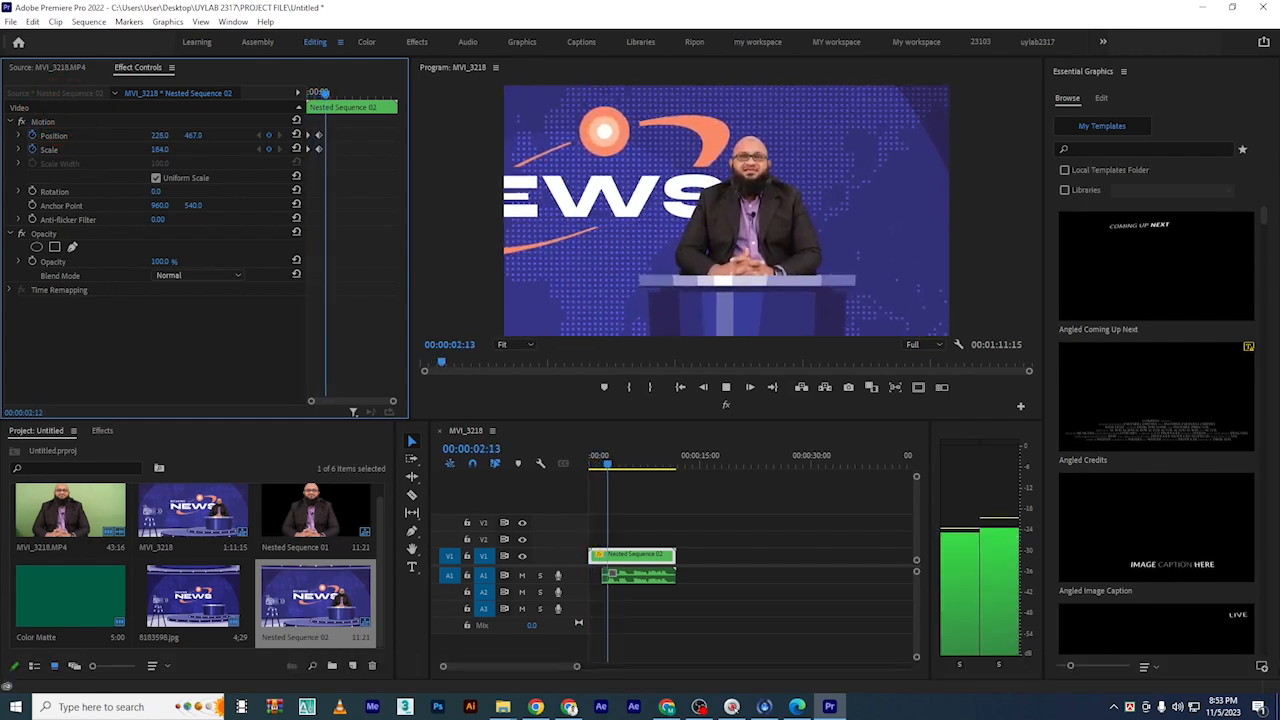
key("space")
left_click_drag(347, 97, 160, 104)
key("space")
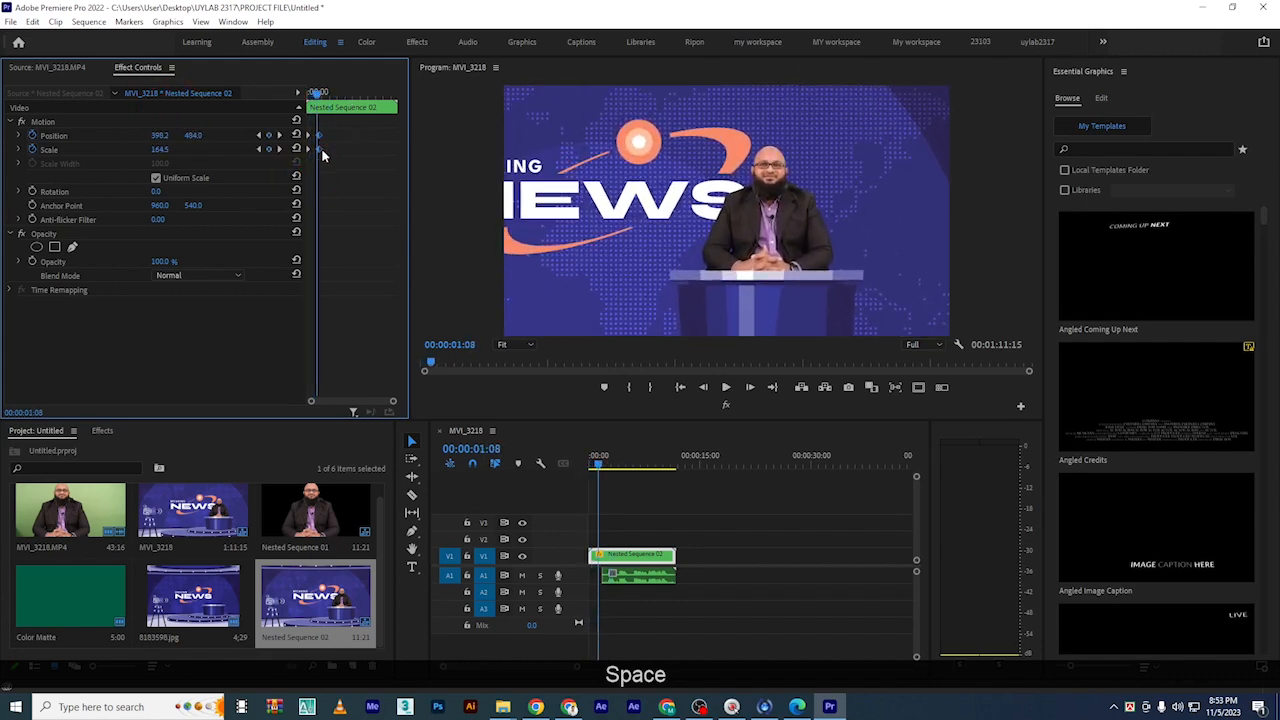
Slow the zoom by moving the second Position and Scale keyframes to 00:00:03:12, and play it from the start
left_click_drag(320, 150, 334, 151)
left_click_drag(317, 95, 214, 108)
key("space")
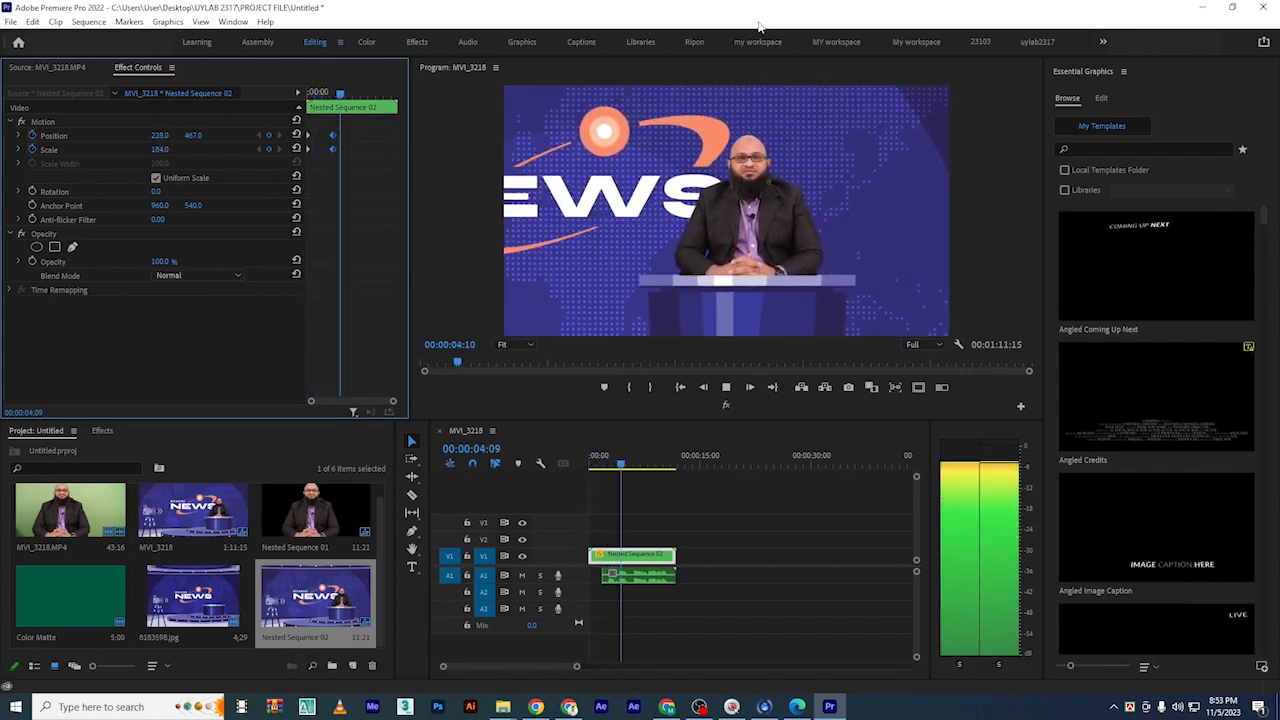
left_click(640, 482)
key("space")
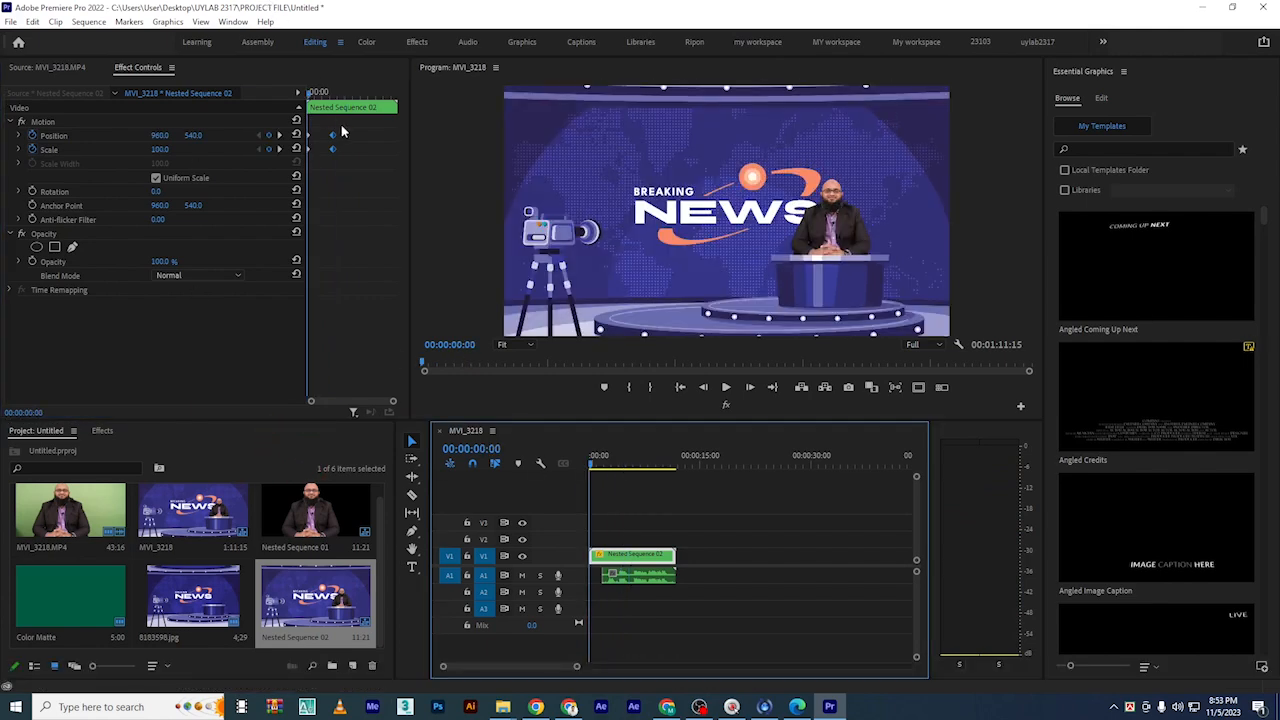
Apply Ease In temporal interpolation to the nested clip's Position and Scale keyframes, and play the smoothed zoom
left_click_drag(348, 128, 310, 174)
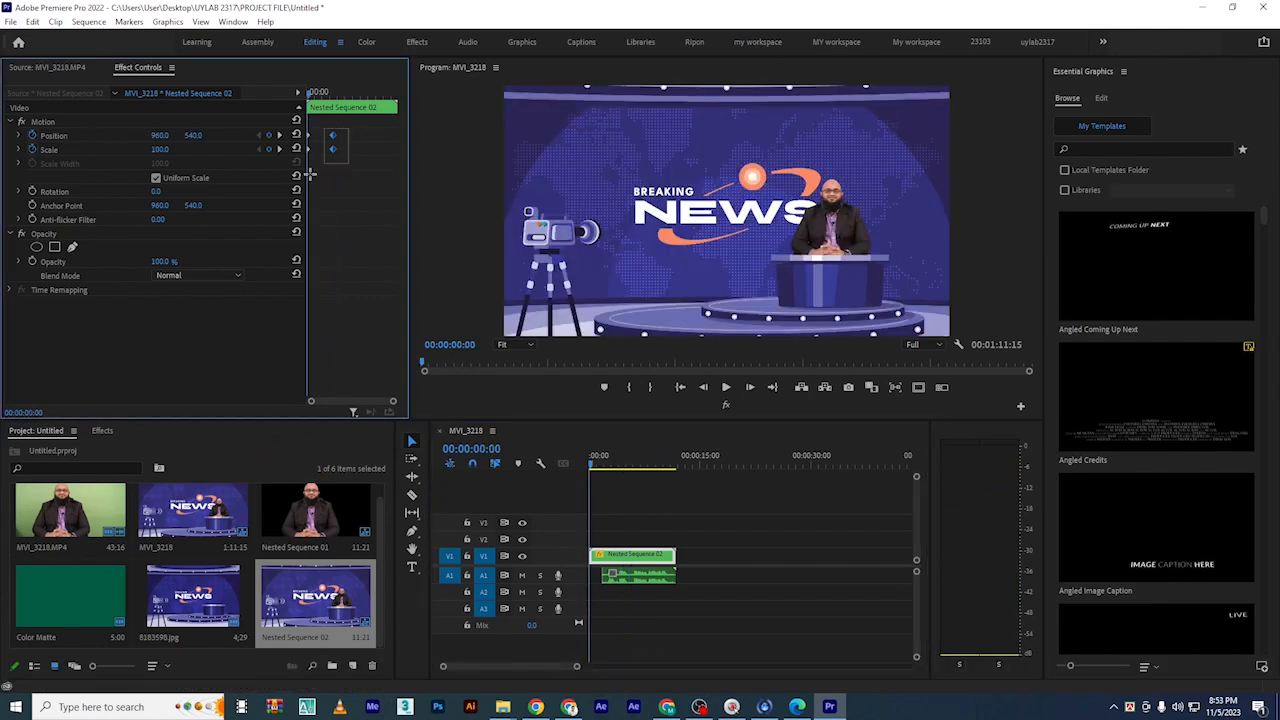
right_click(336, 133)
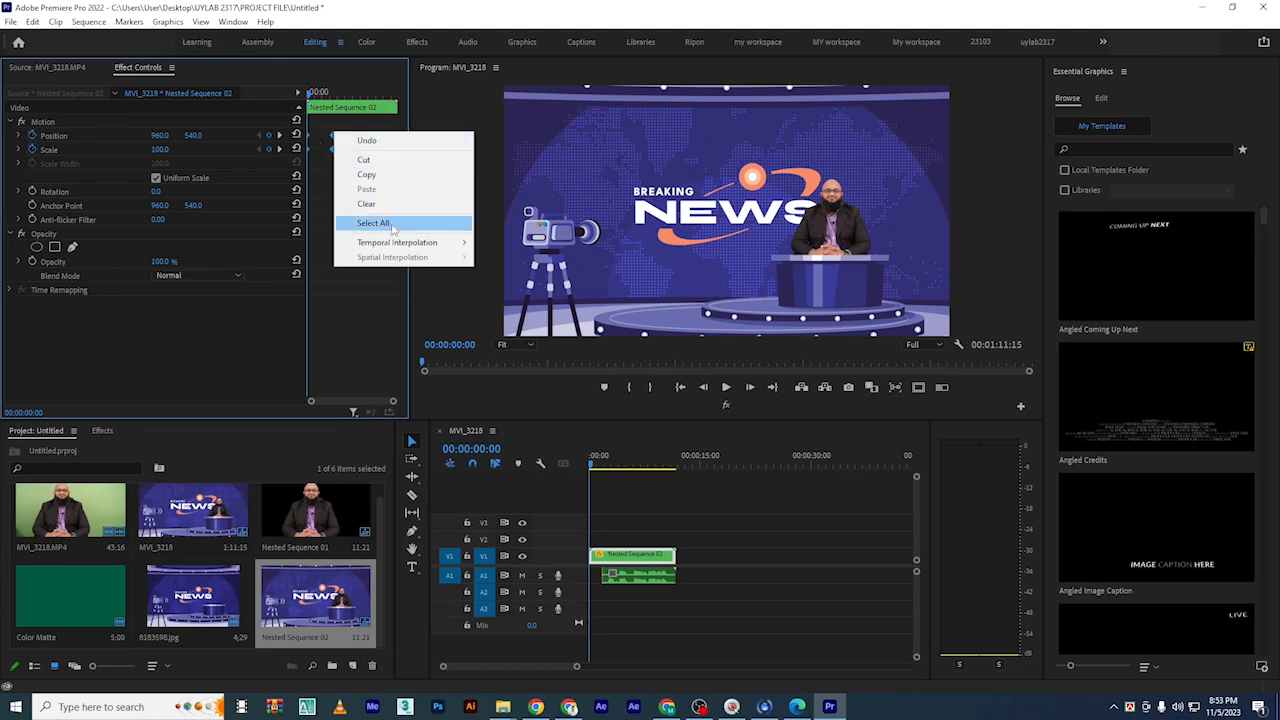
mouse_move(390, 244)
left_click(312, 222)
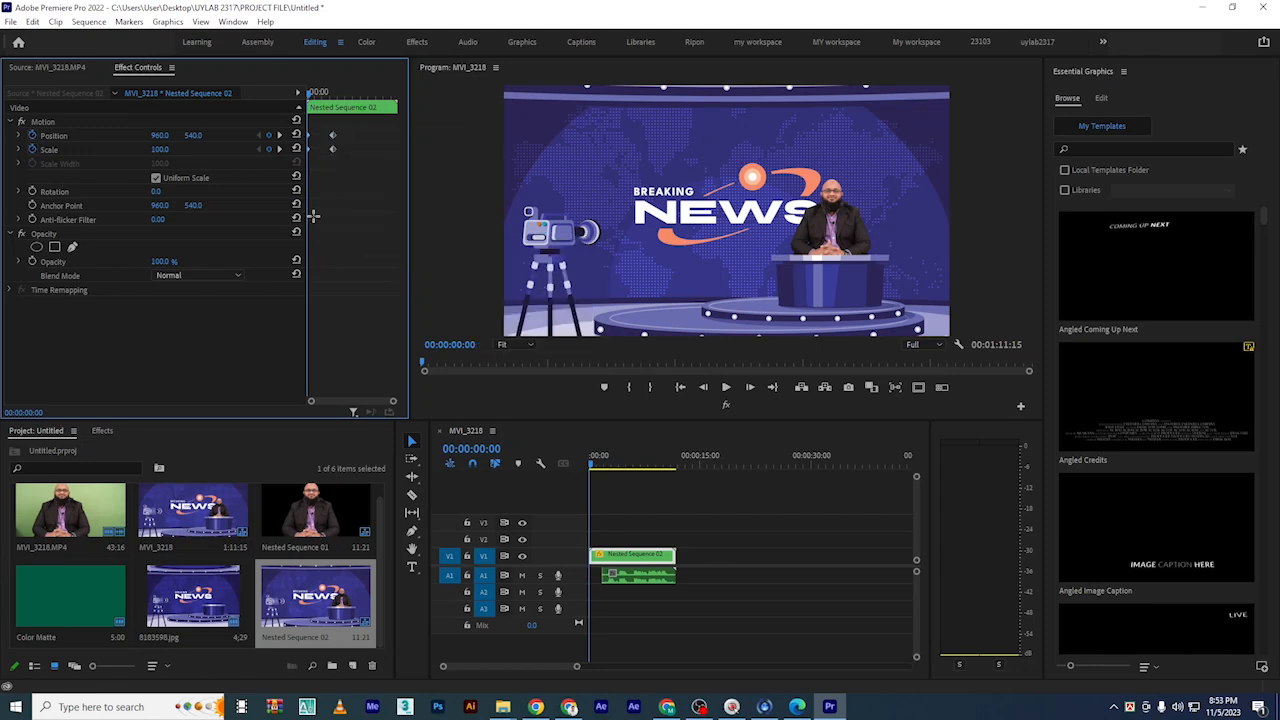
right_click(331, 137)
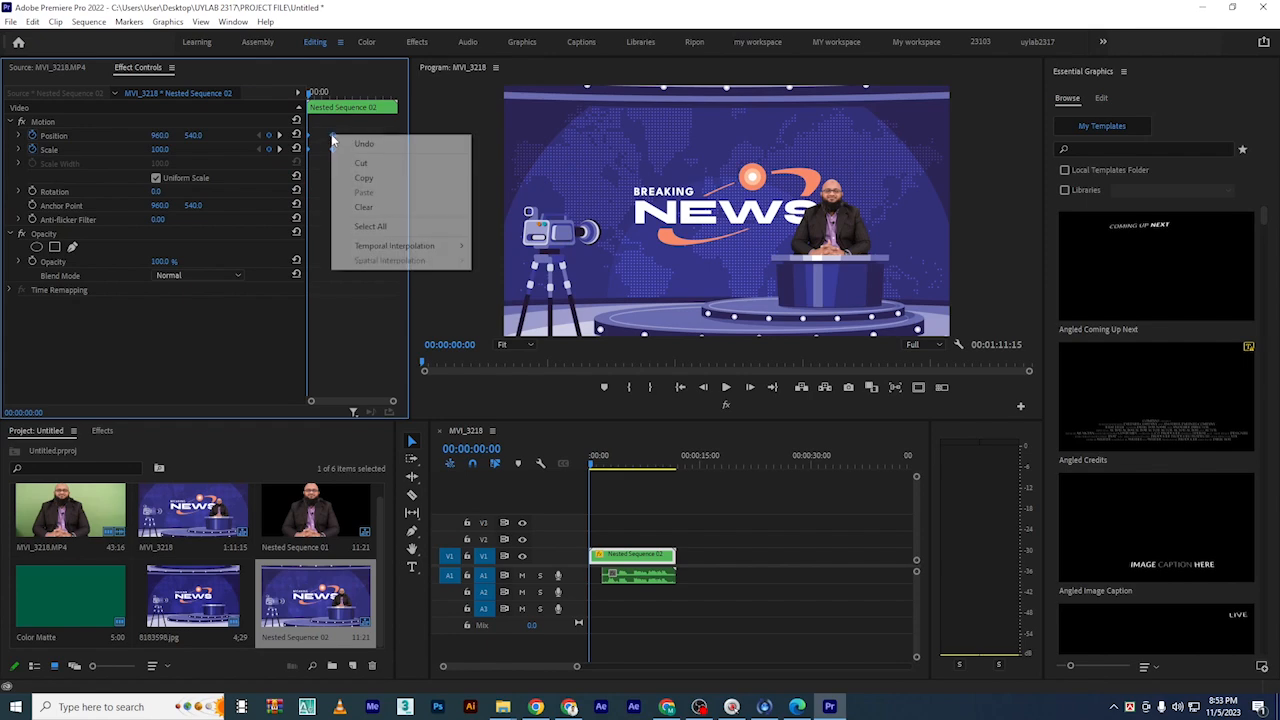
mouse_move(424, 248)
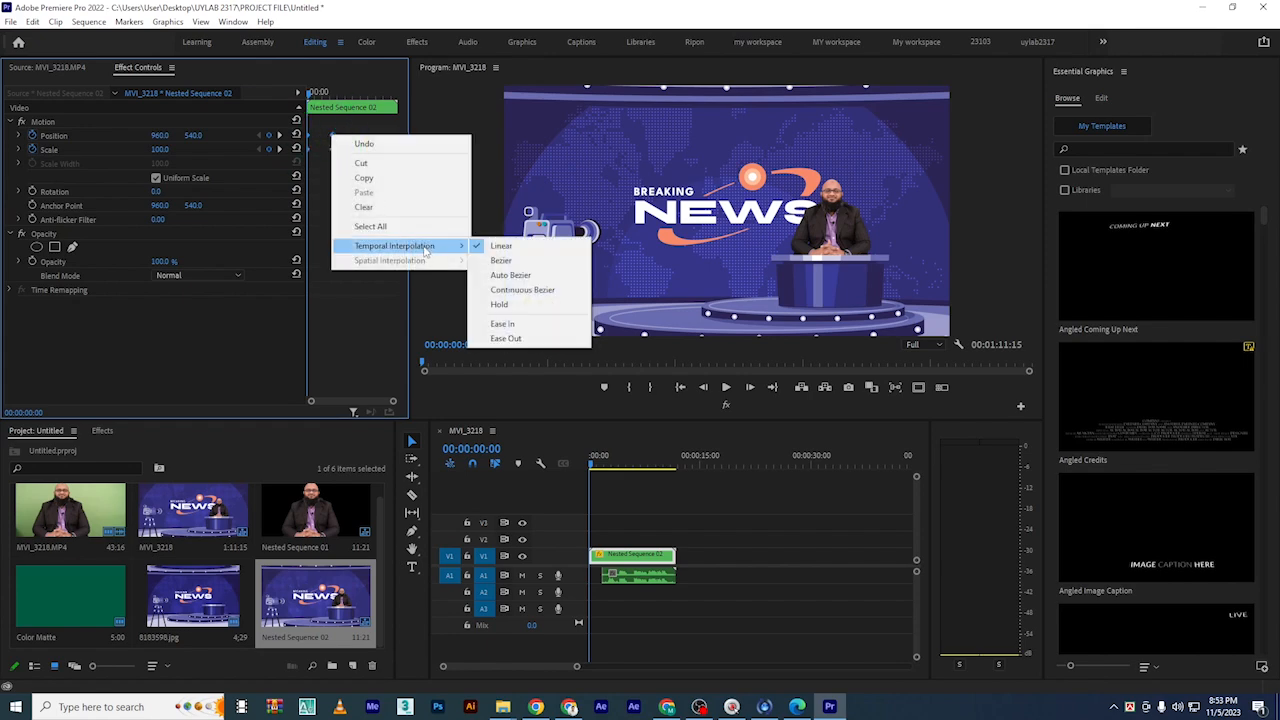
left_click(503, 324)
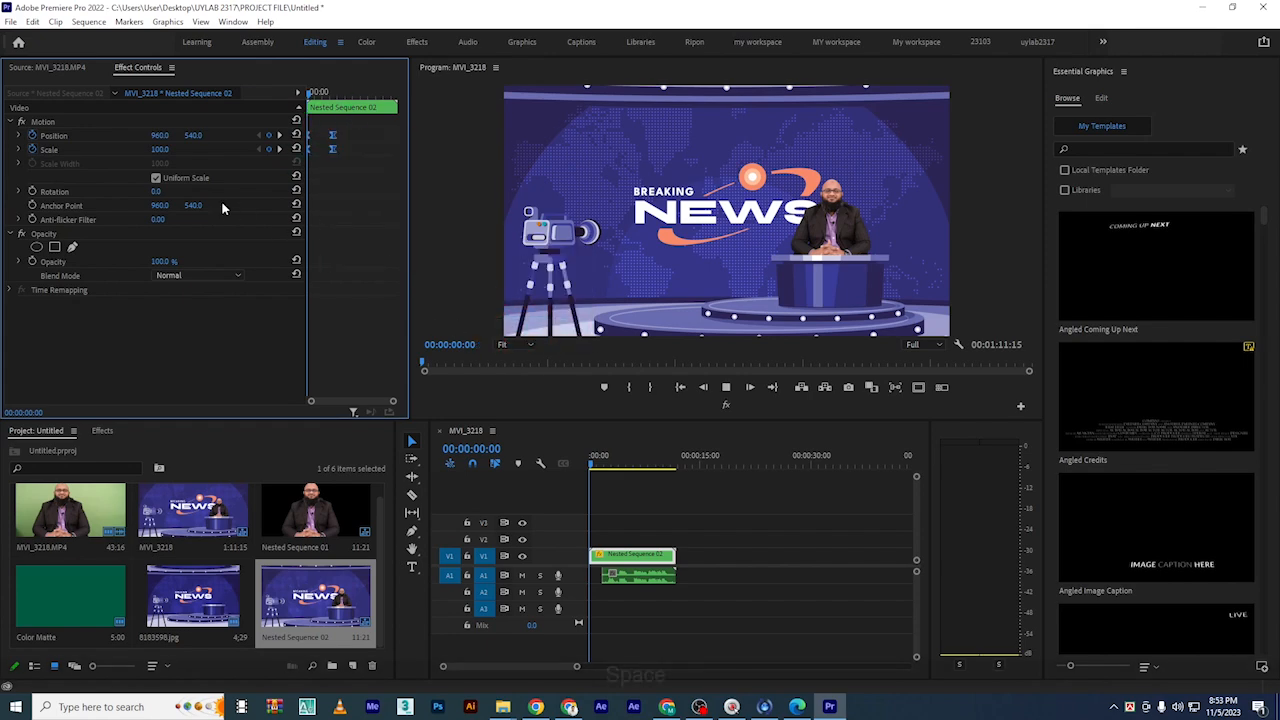
key("space")
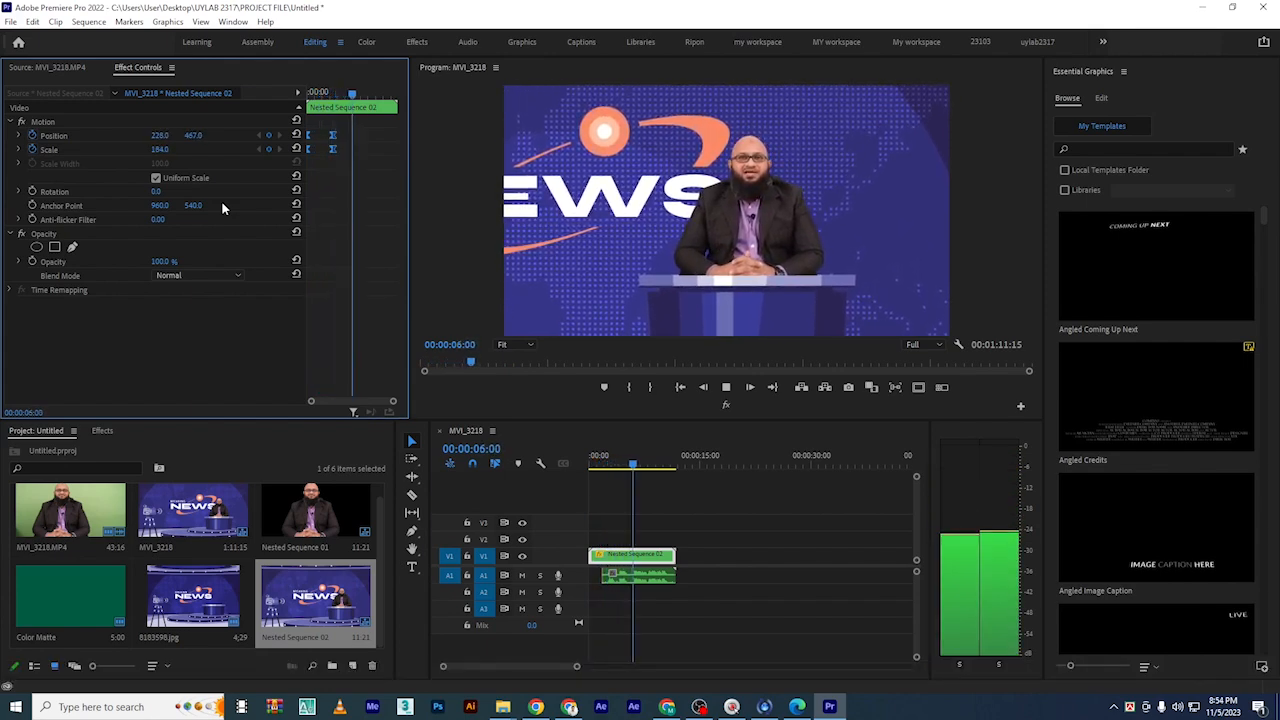
key("space")
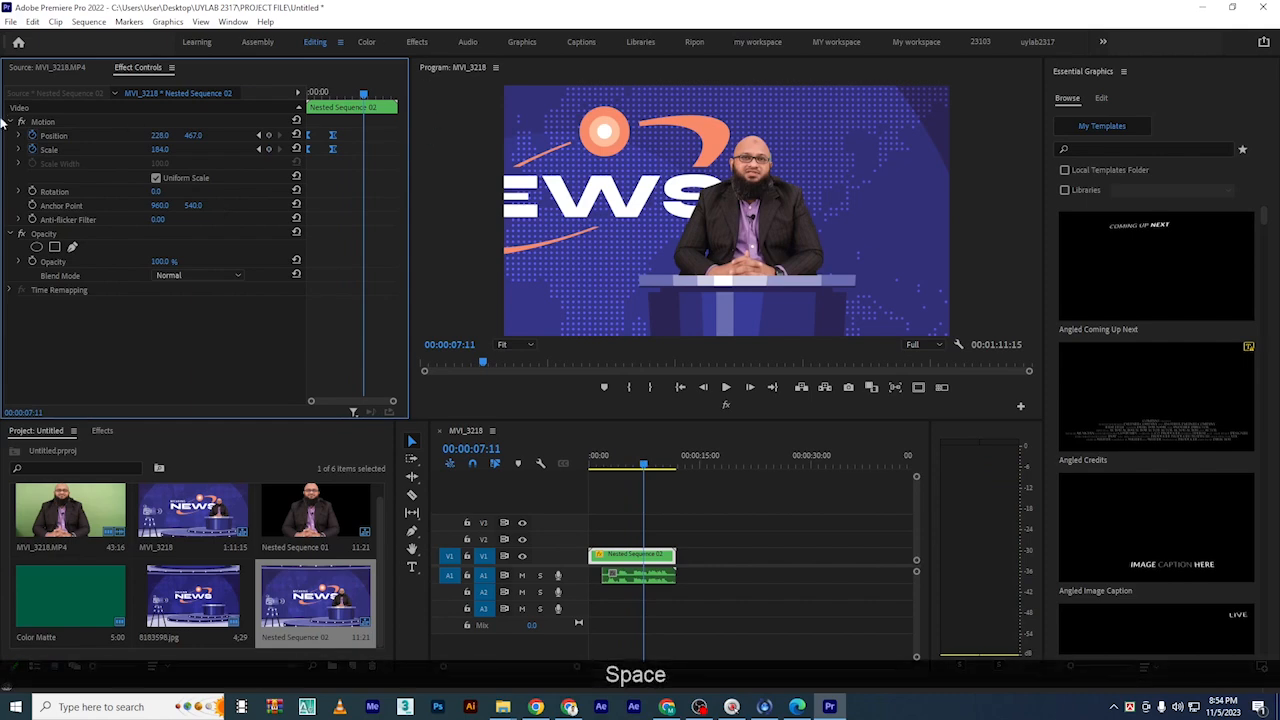
Reduce the zoom at the 00:00:03:12 keyframes to Scale 132 and Position 658, 467, and play it from the start
left_click(257, 150)
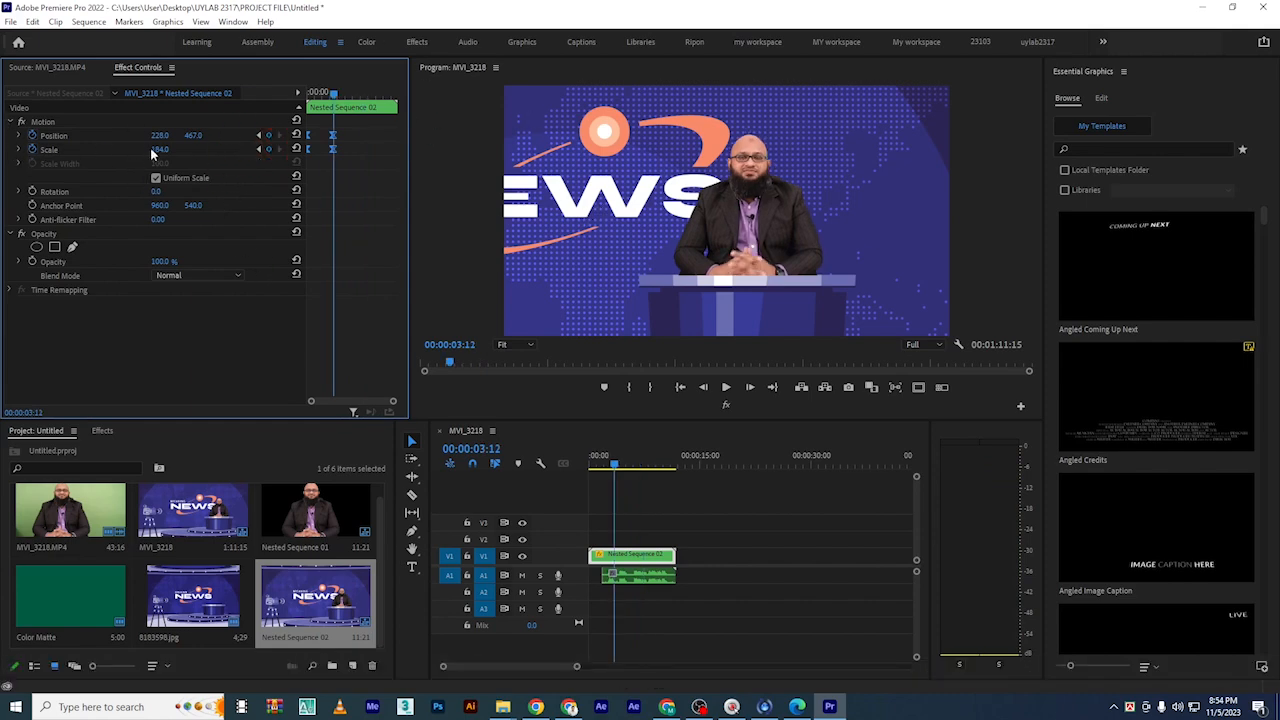
left_click_drag(170, 149, 250, 141)
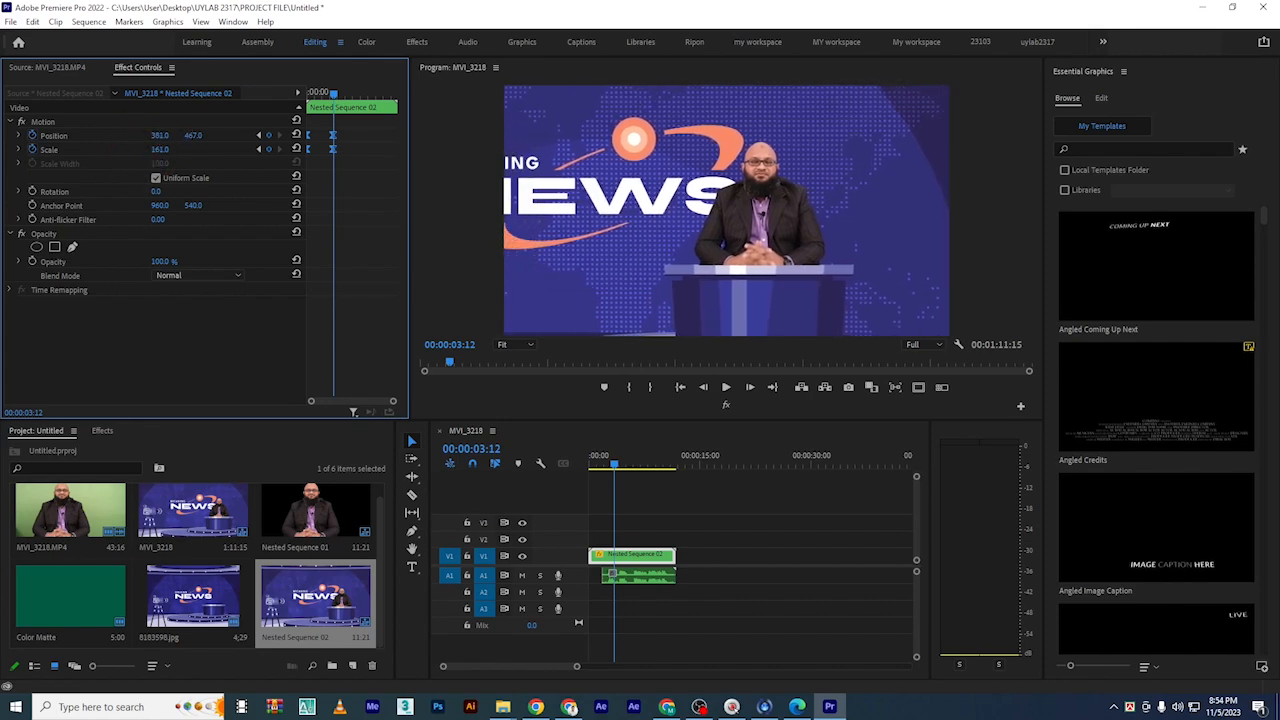
left_click_drag(160, 149, 265, 137)
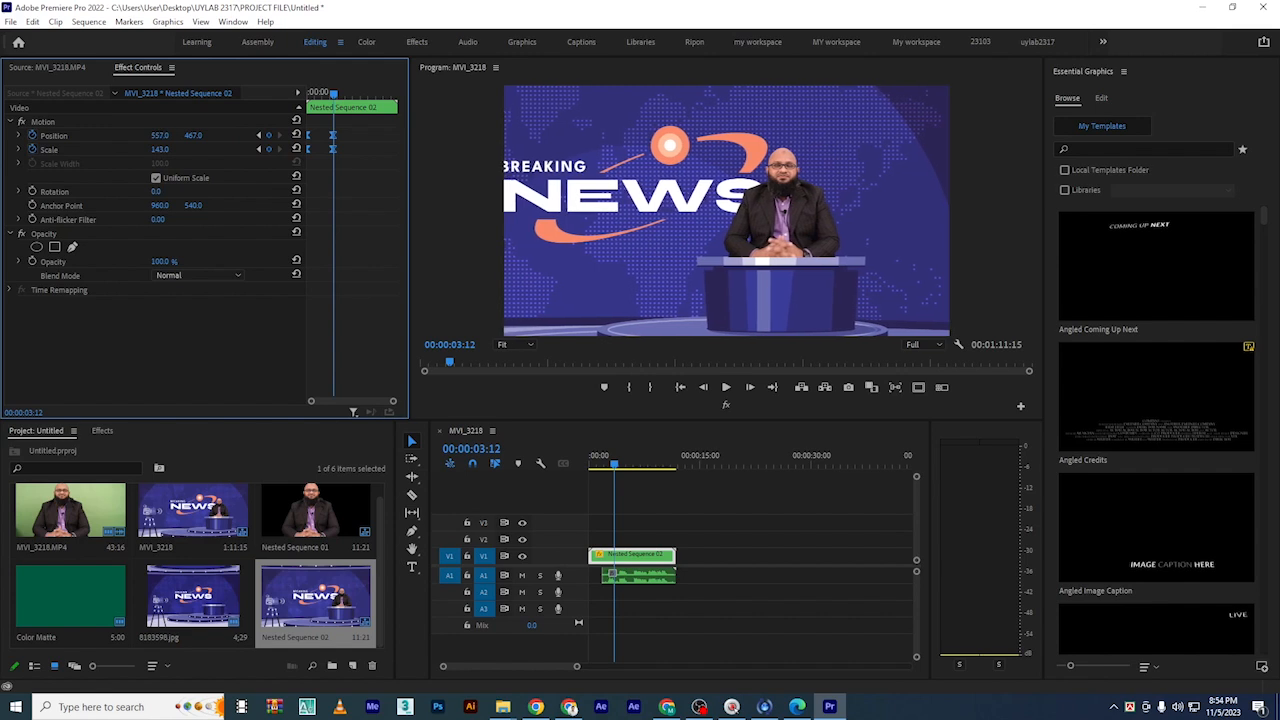
left_click_drag(165, 151, 217, 136)
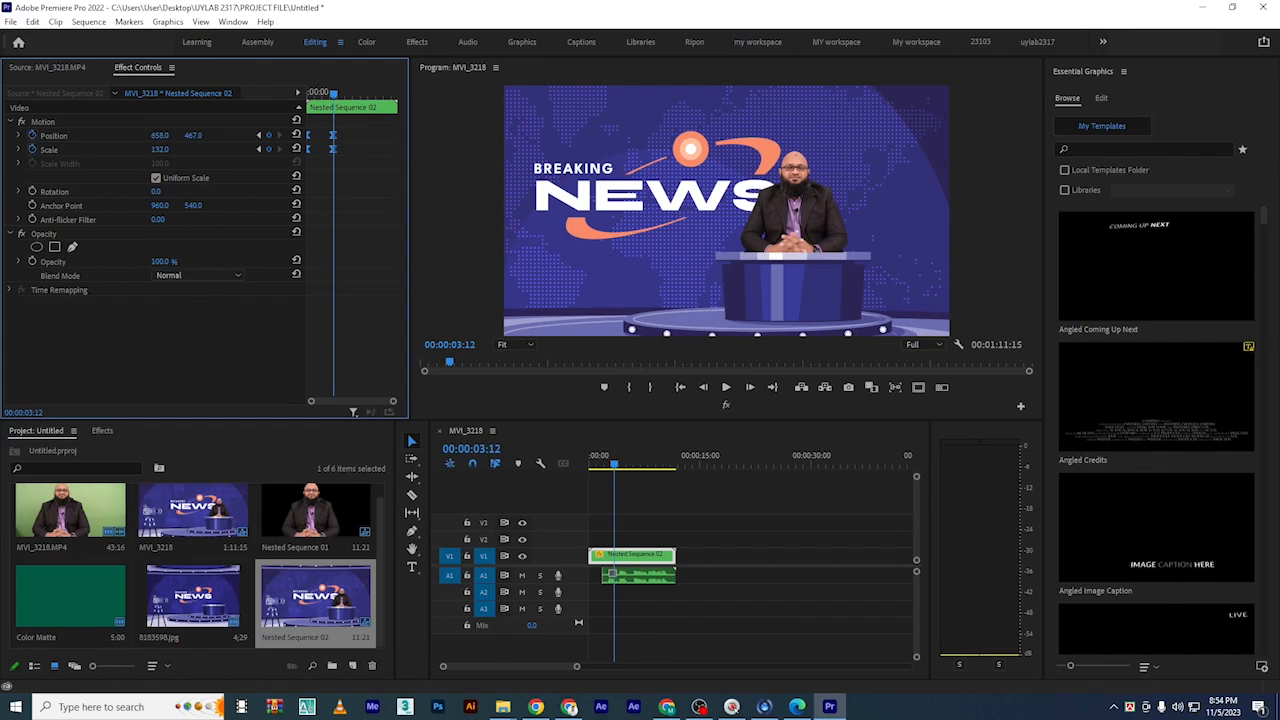
left_click_drag(614, 463, 3, 455)
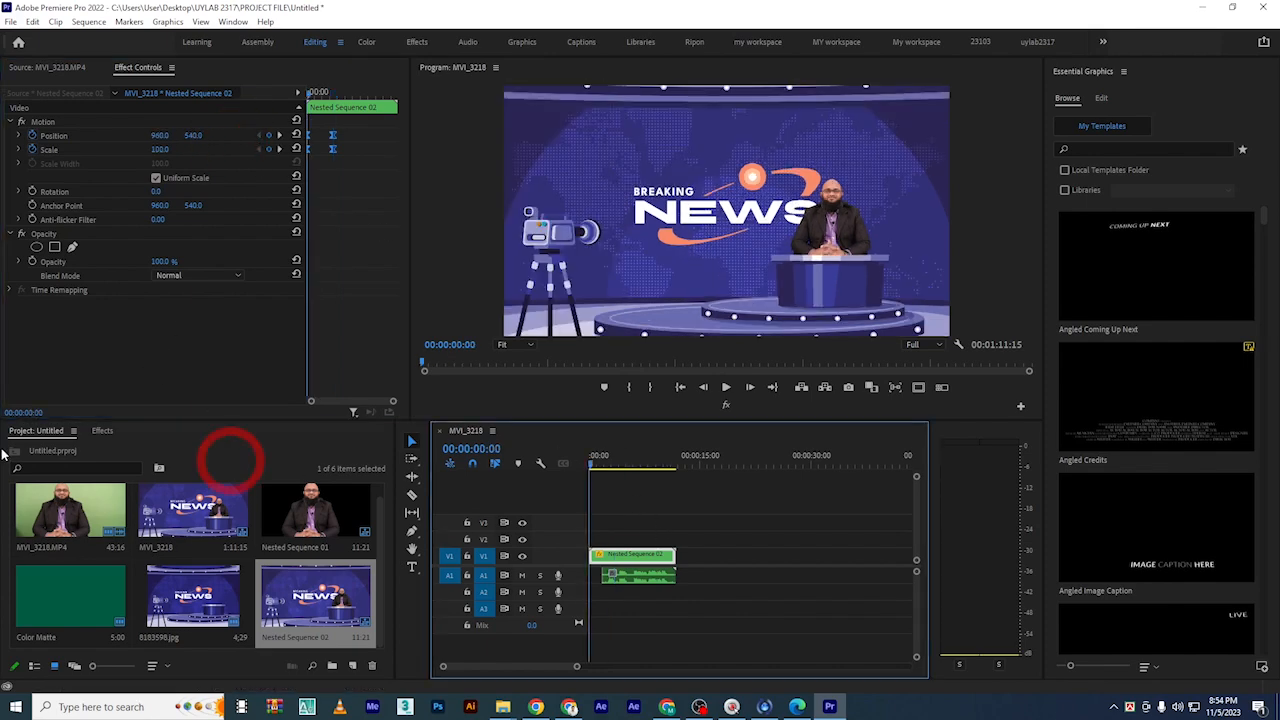
key("space")
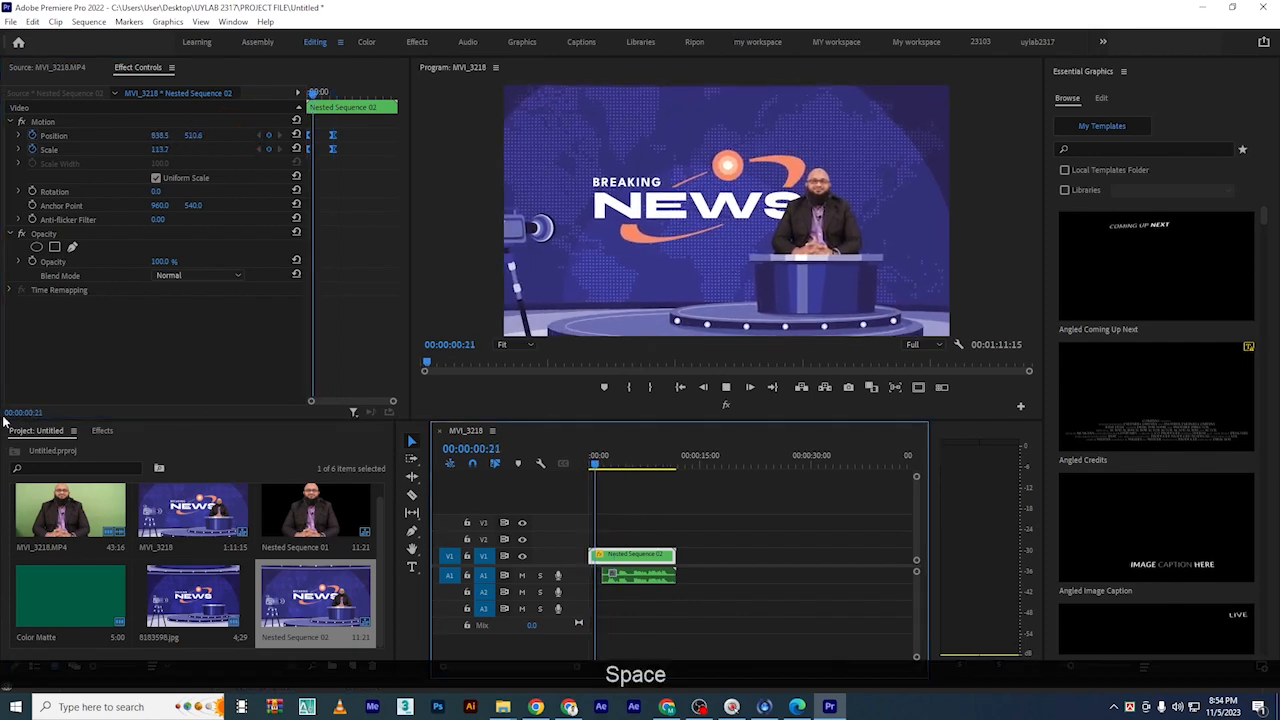